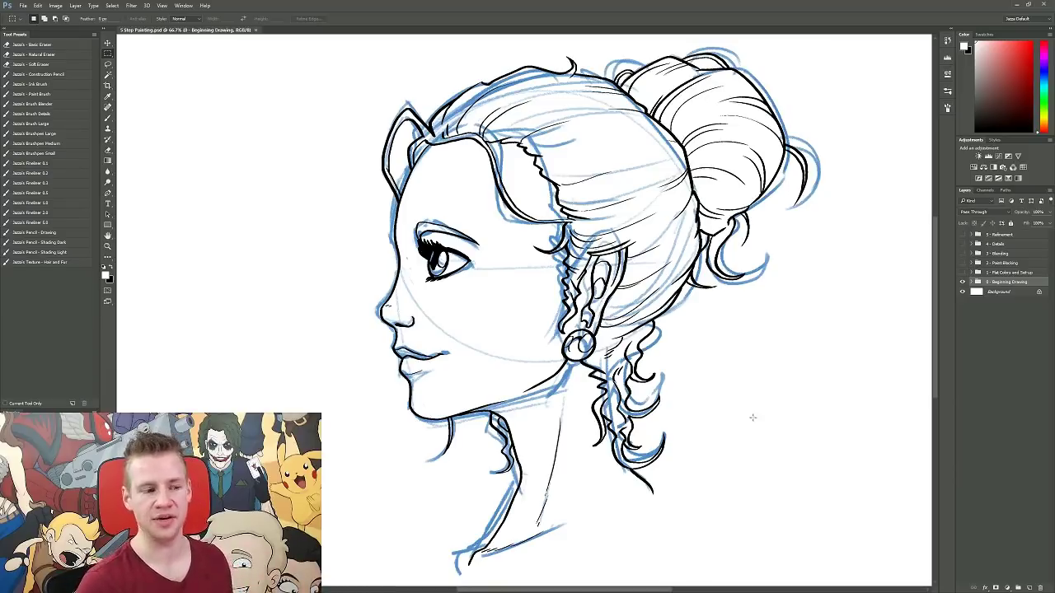
# Hide the Beginning Drawing group and show the Flat Colors and Set-up and Paint Blocking groups instead.
pyautogui.click(962, 281)
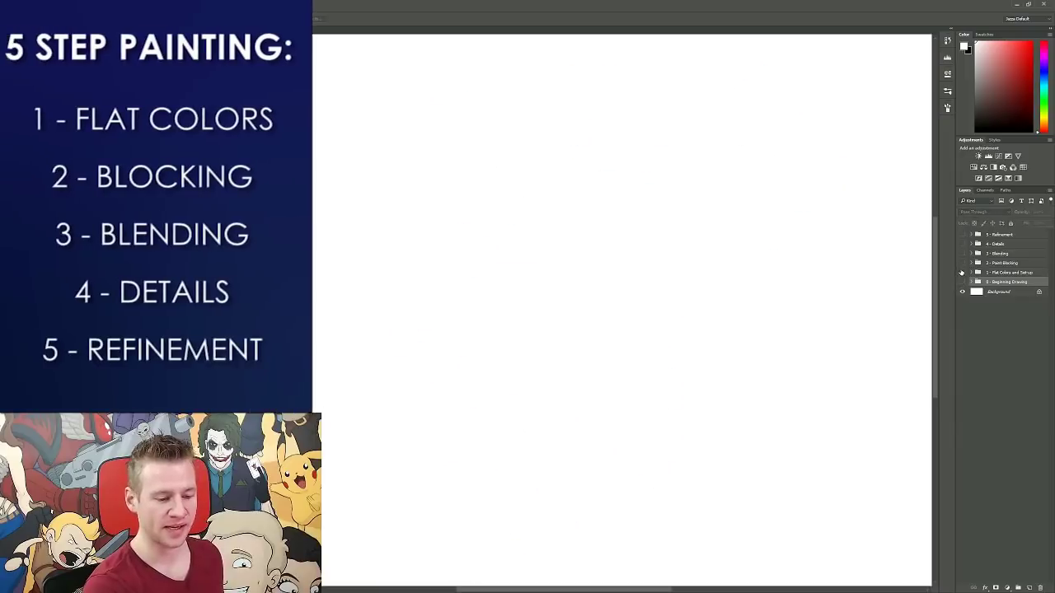
pyautogui.click(962, 273)
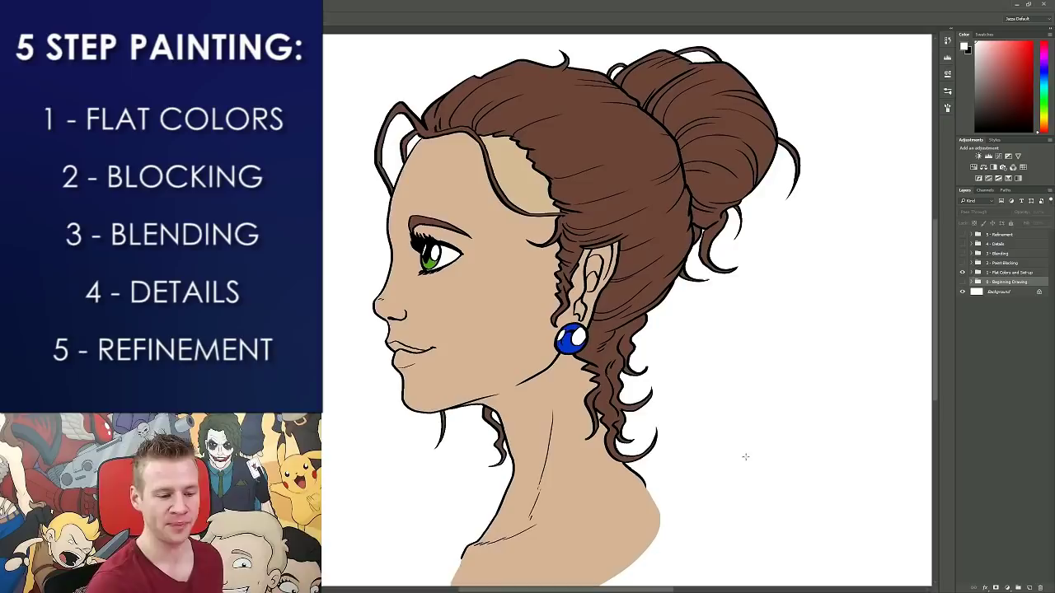
pyautogui.click(962, 262)
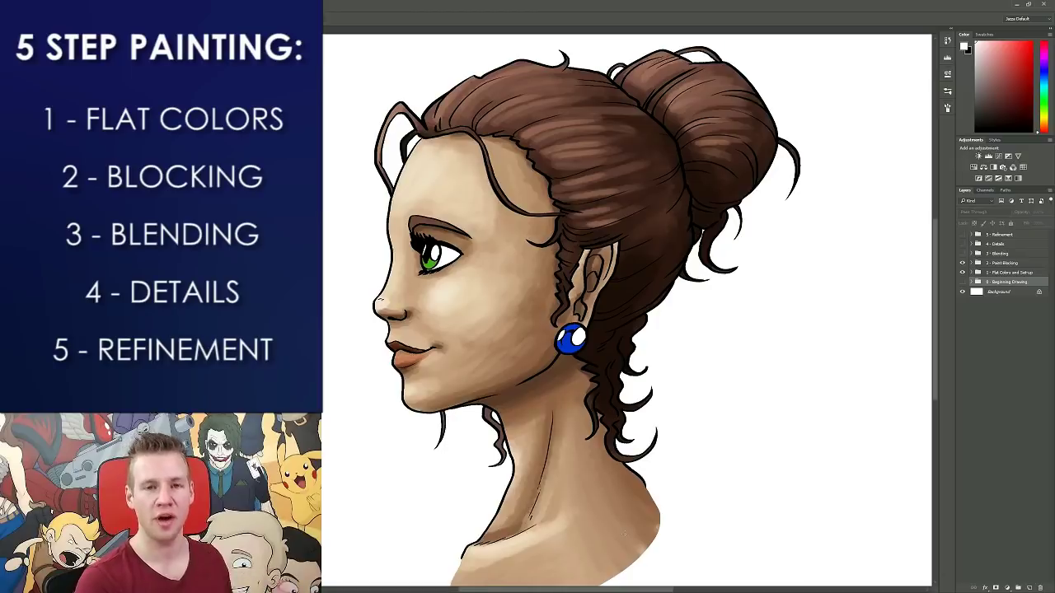
# Show the Blending group, toggling its visibility to compare the blended shading with the blocked-in paint.
pyautogui.click(962, 254)
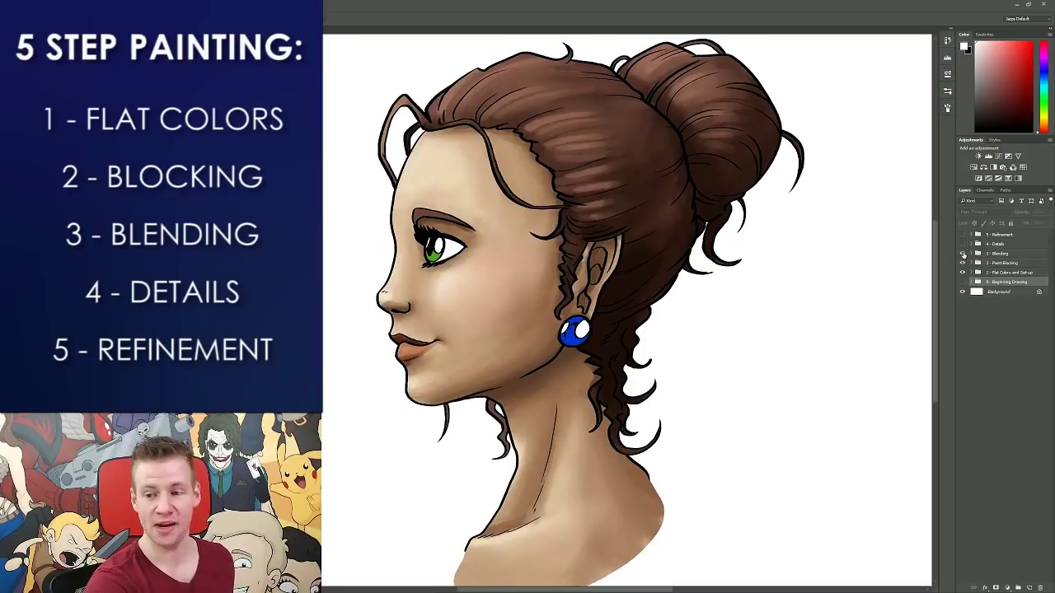
pyautogui.click(963, 254)
pyautogui.click(963, 254)
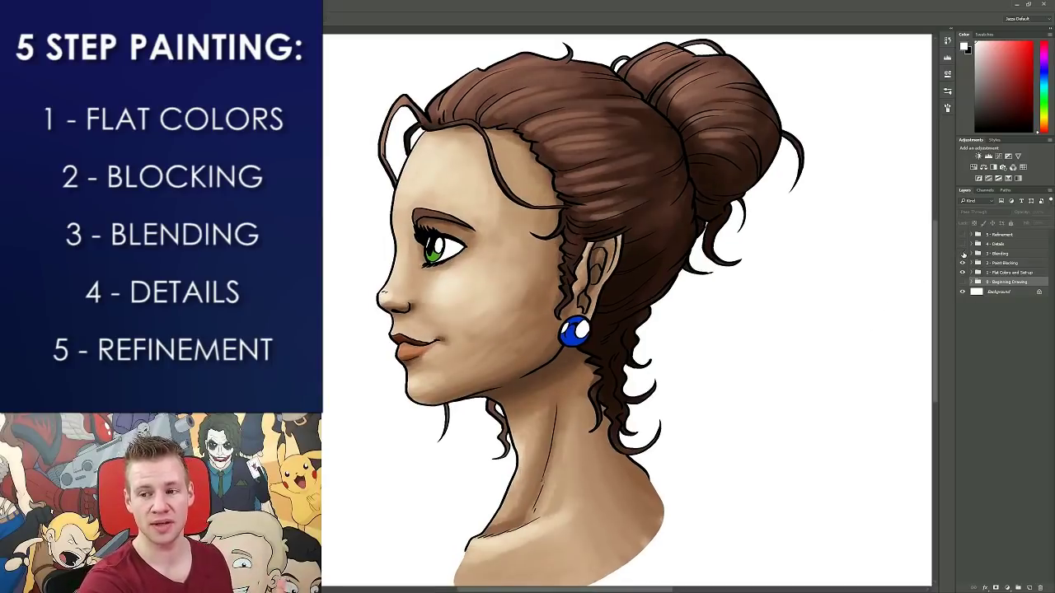
pyautogui.click(963, 254)
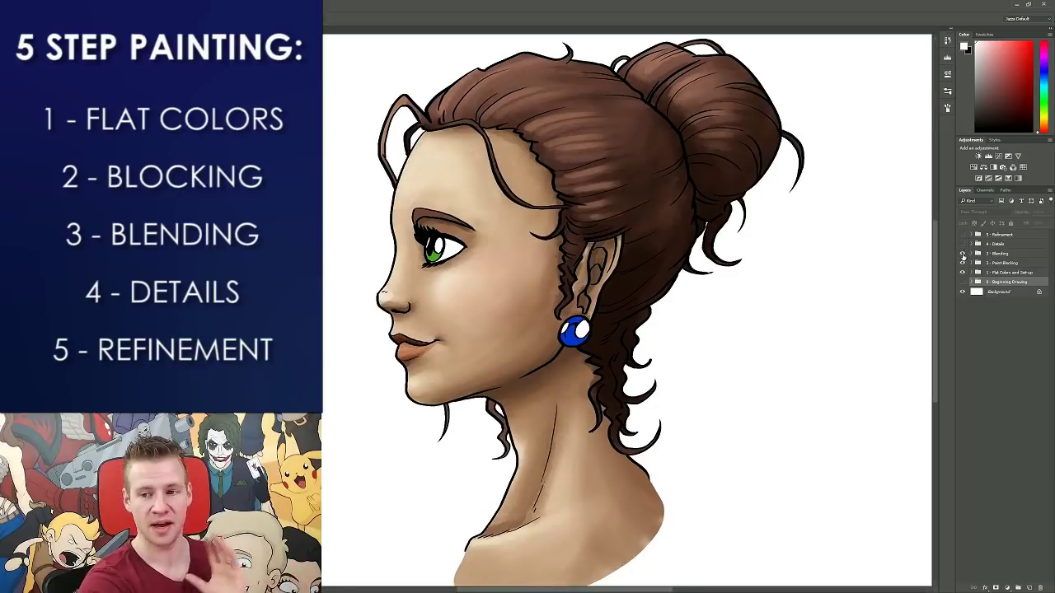
pyautogui.click(963, 255)
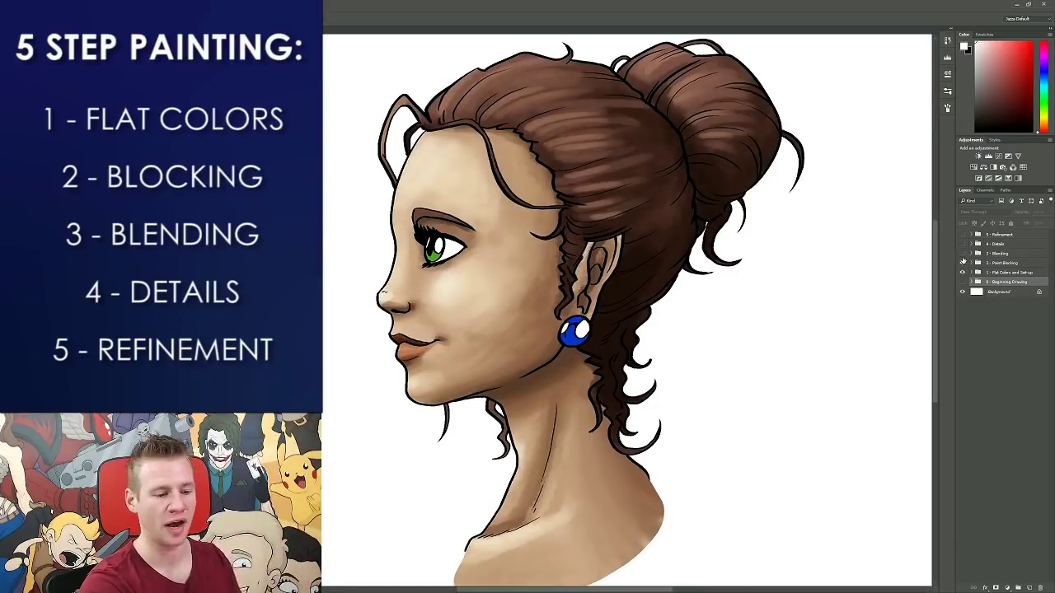
pyautogui.click(962, 254)
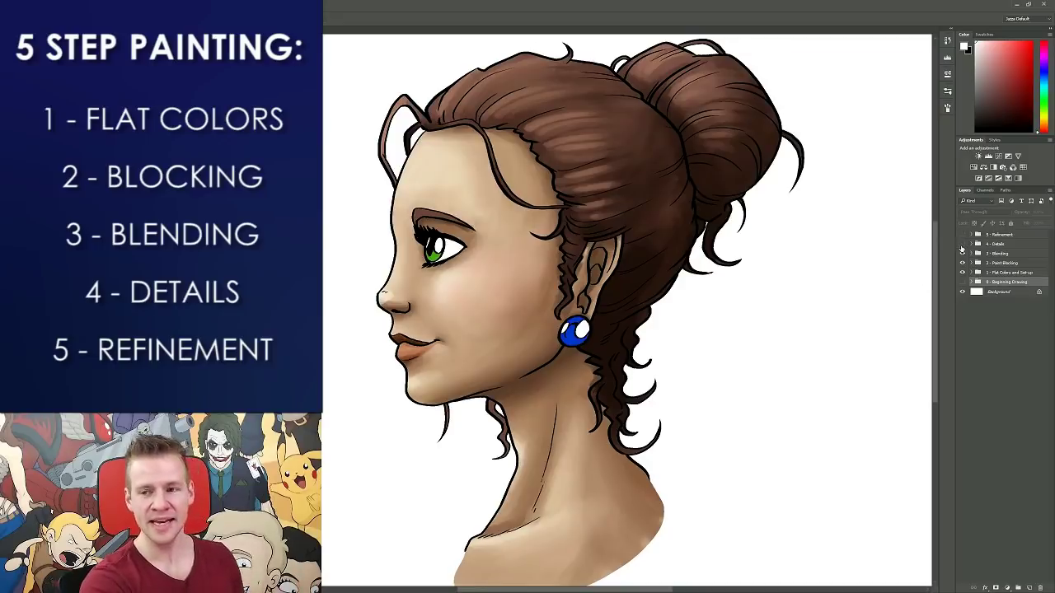
# Show the Details group, switching it off and on to compare the portrait with and without the details.
pyautogui.click(963, 244)
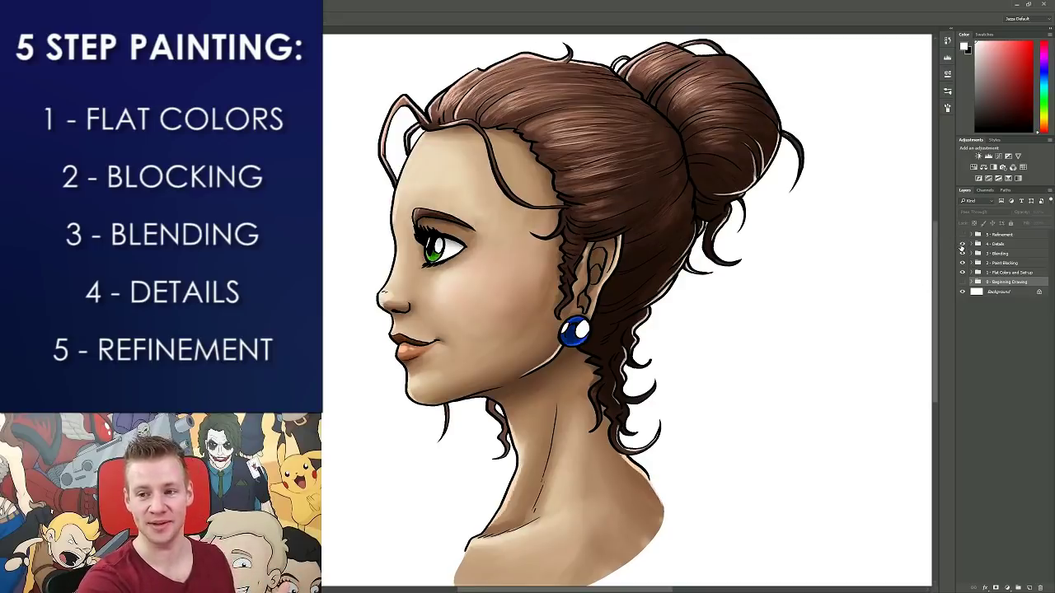
pyautogui.click(963, 244)
pyautogui.click(963, 244)
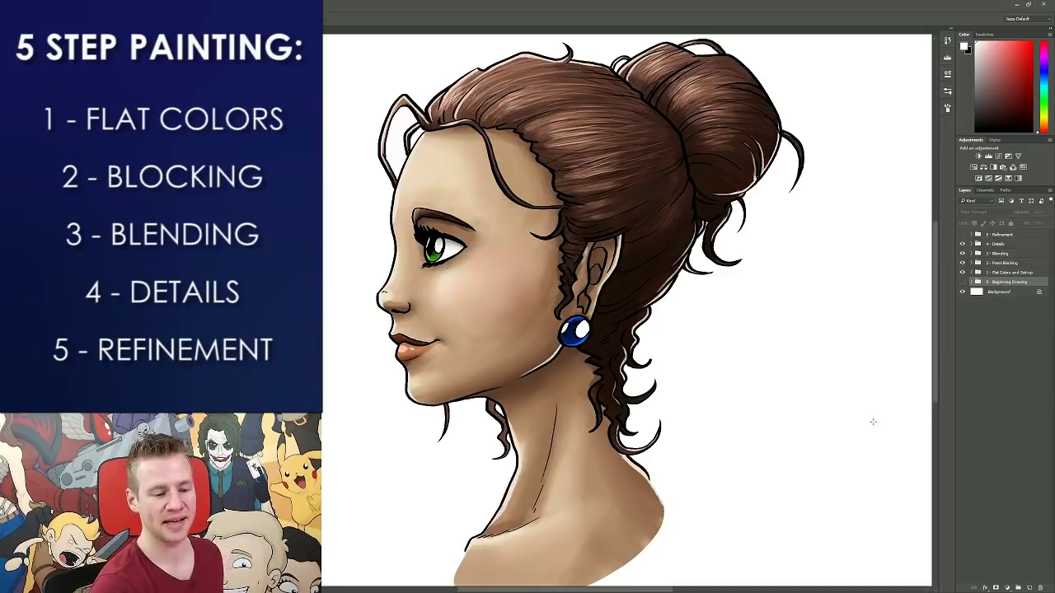
# Show the Refinement group, toggling its visibility to compare the refined portrait with the detail stage.
pyautogui.click(963, 235)
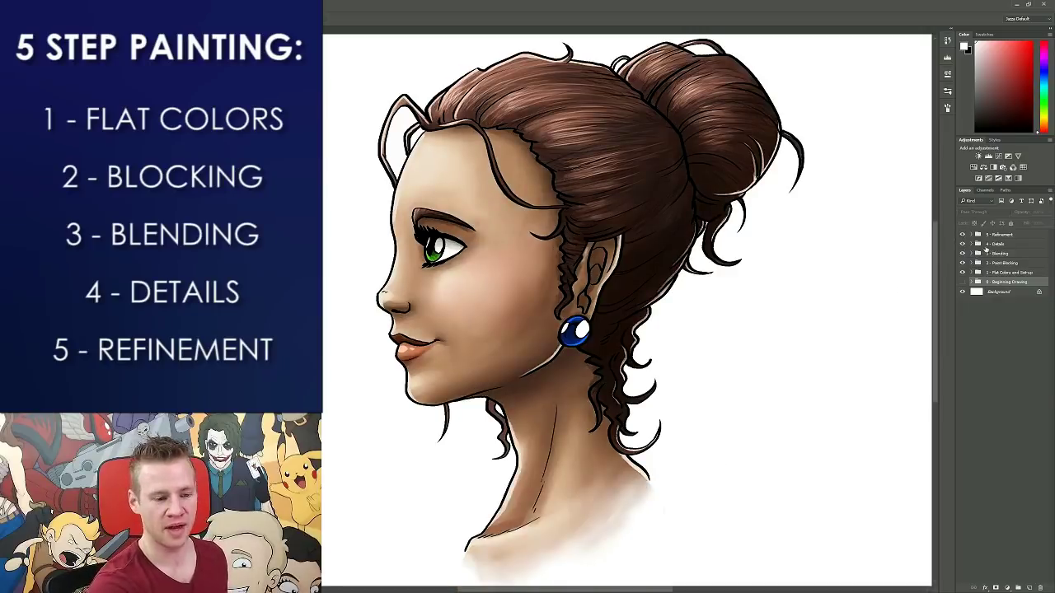
pyautogui.click(963, 235)
pyautogui.click(963, 235)
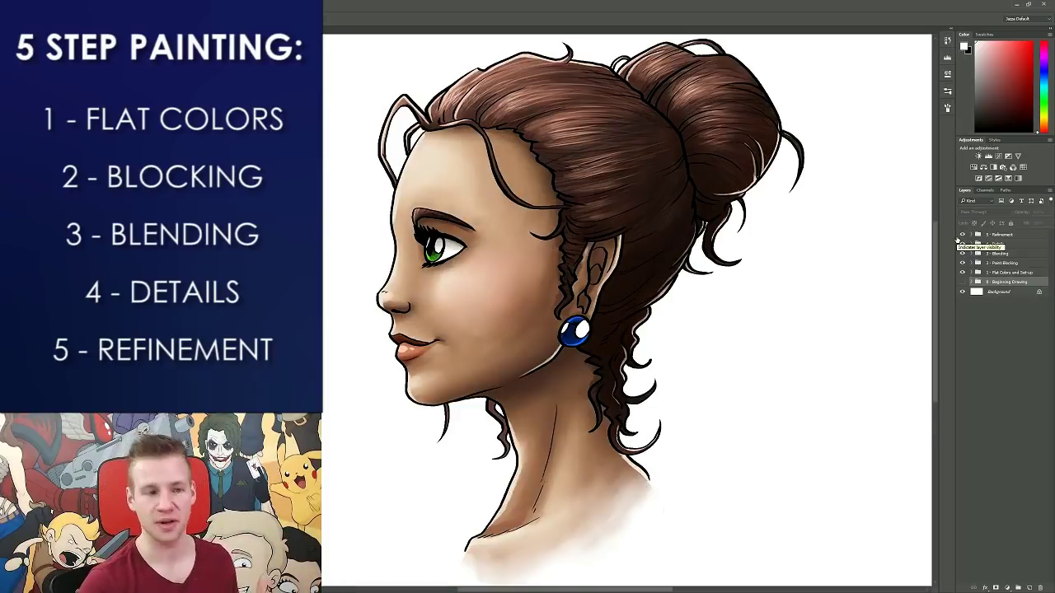
pyautogui.click(962, 234)
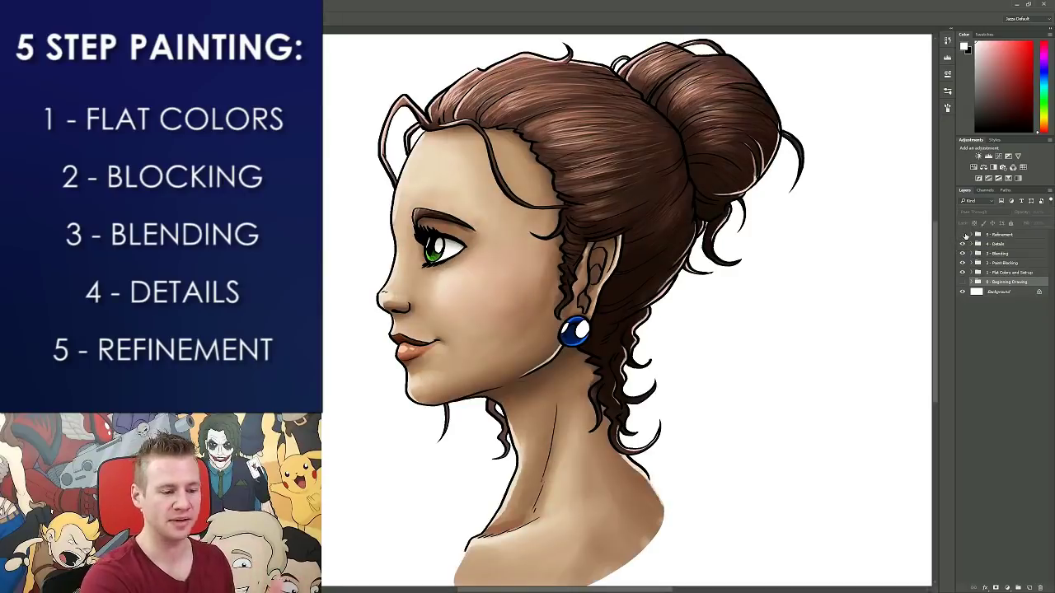
pyautogui.click(963, 236)
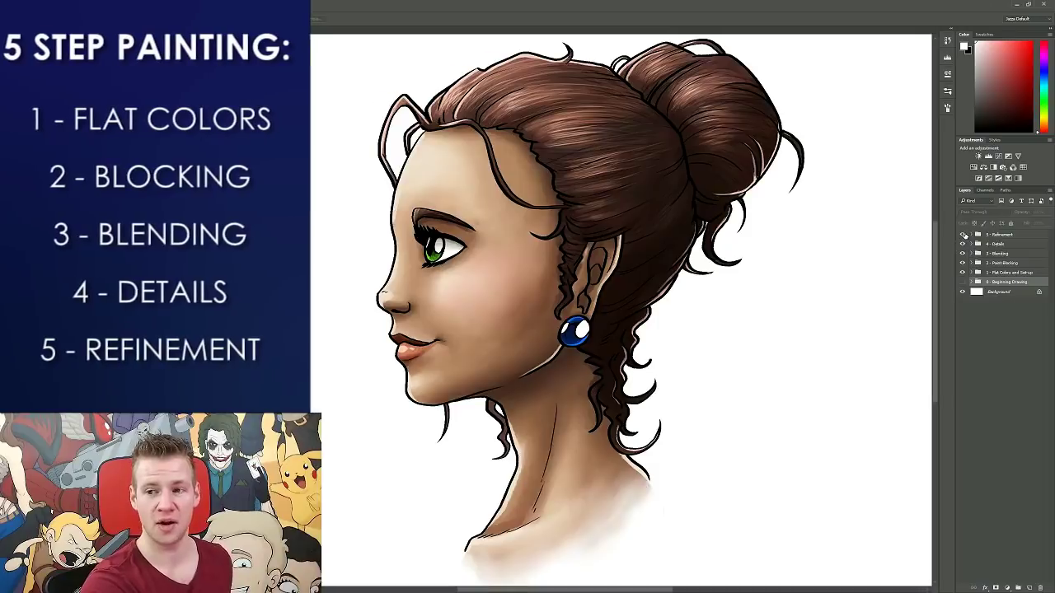
# Toggle the Beginning Drawing and Refinement groups to compare the initial sketch with the finished painting.
pyautogui.click(962, 282)
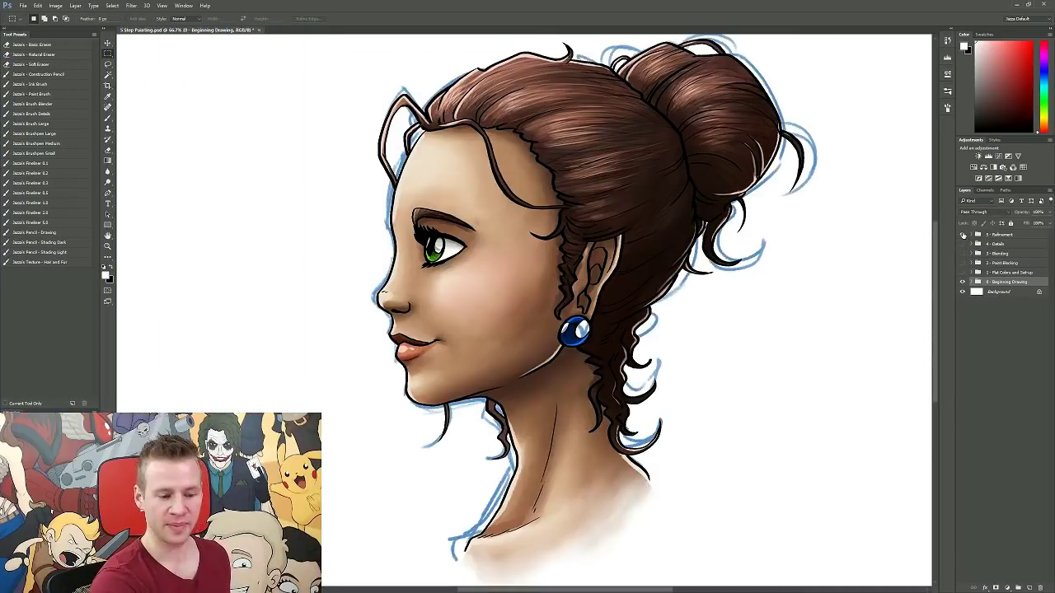
pyautogui.click(961, 236)
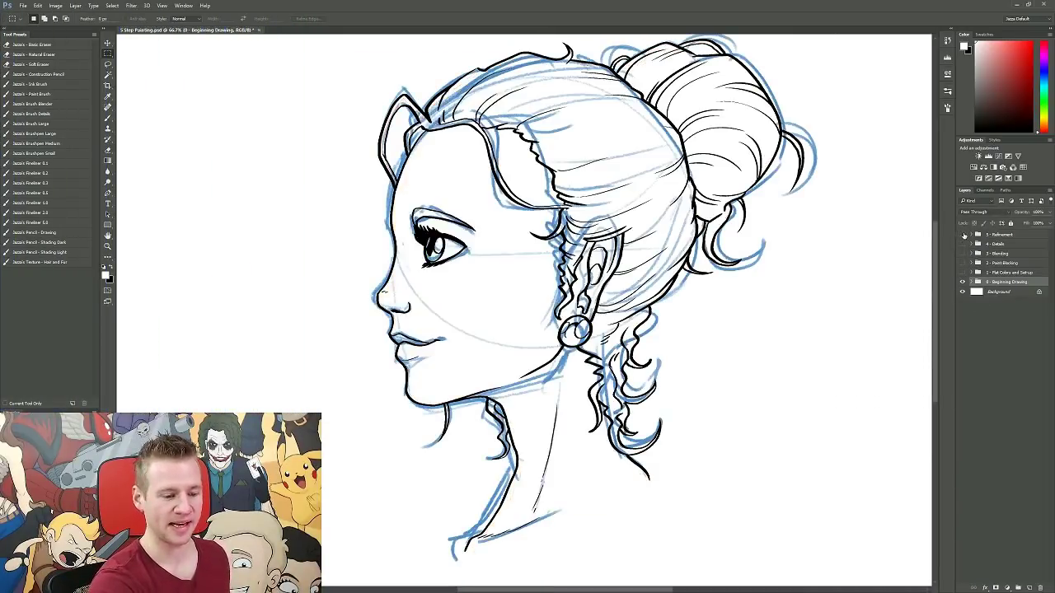
pyautogui.click(962, 236)
pyautogui.click(962, 282)
pyautogui.click(962, 282)
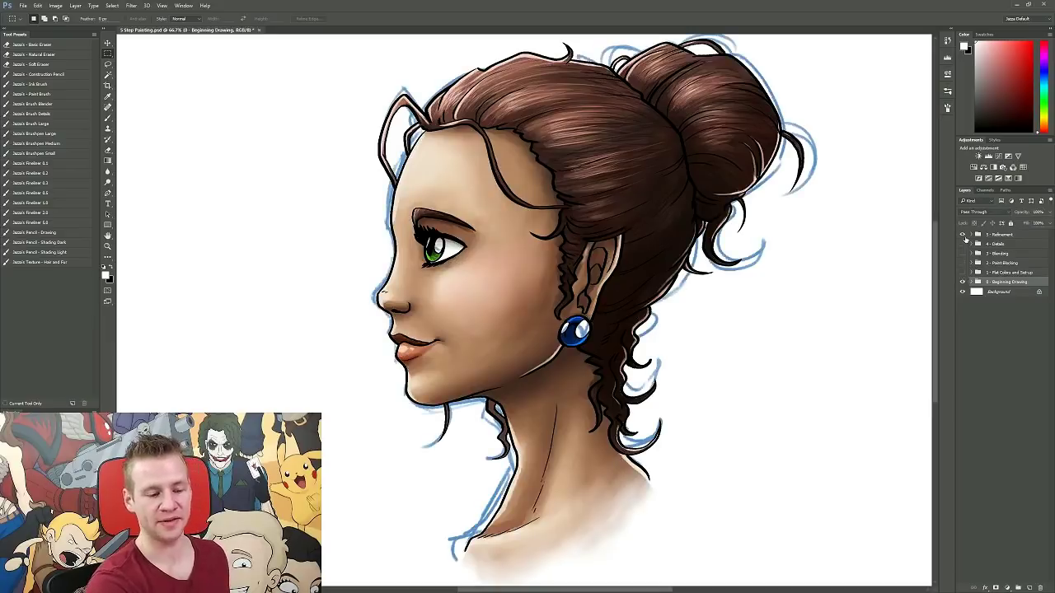
pyautogui.click(962, 236)
pyautogui.click(962, 236)
pyautogui.click(962, 282)
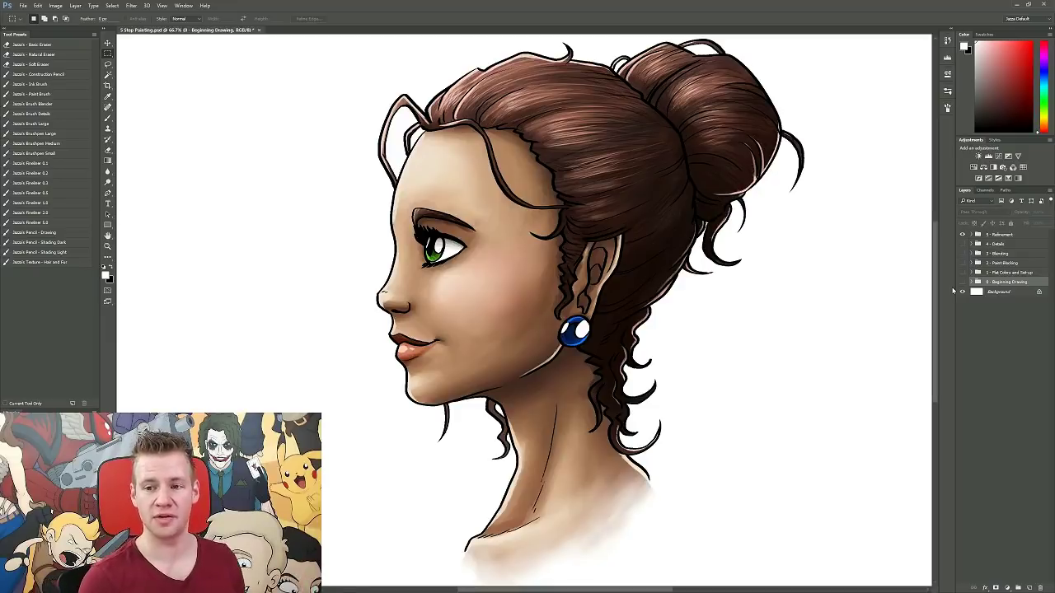
# Make Beginning Drawing the only visible artwork group above the background and save the document.
pyautogui.click(962, 282)
pyautogui.click(962, 235)
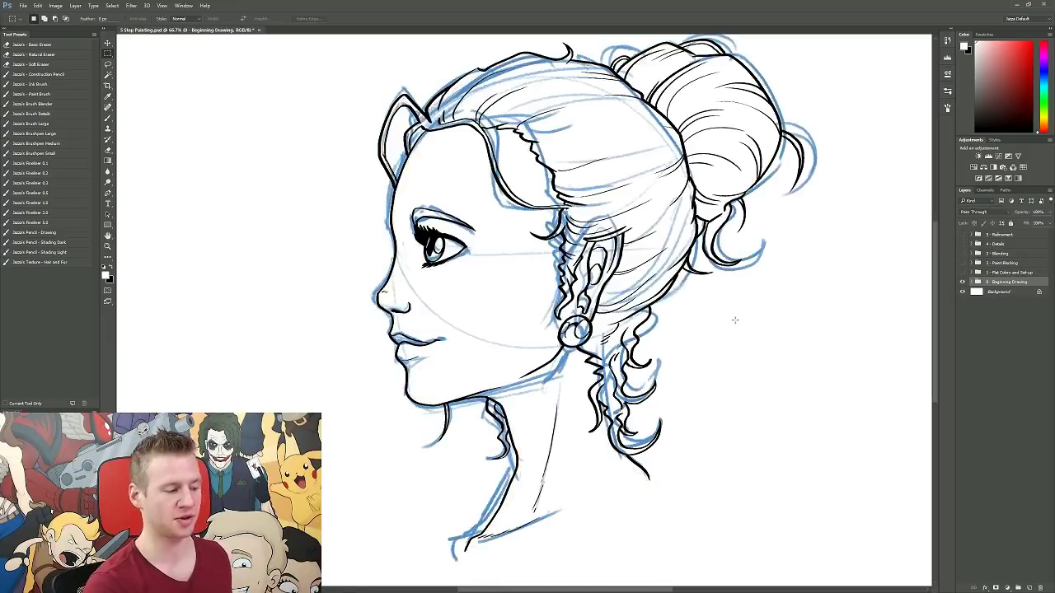
pyautogui.scroll(1, 750, 363)
pyautogui.hotkey('ctrl', 's')
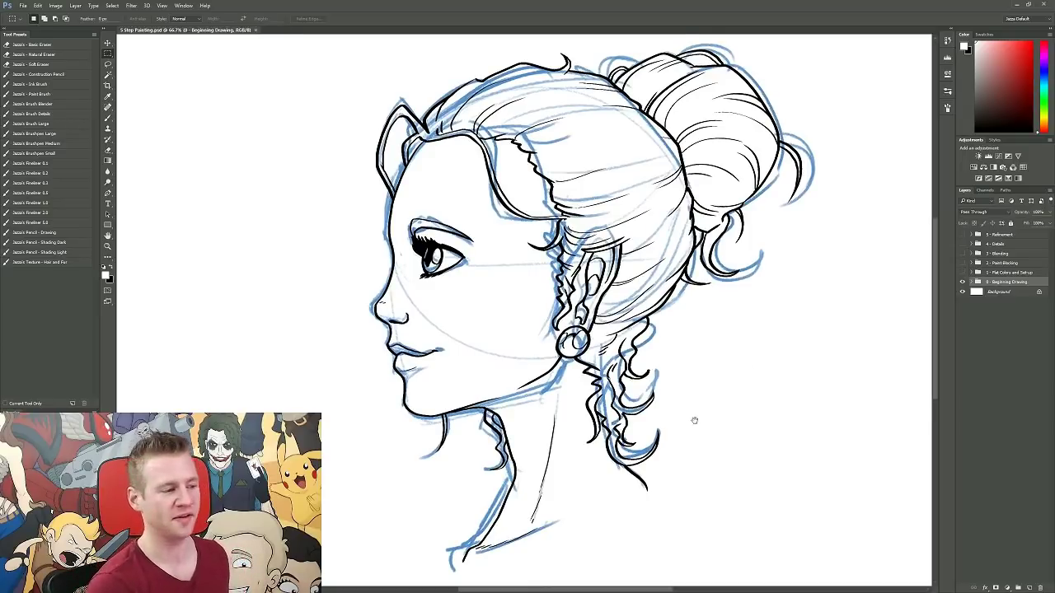
pyautogui.moveTo(694, 421); pyautogui.dragTo(689, 426)
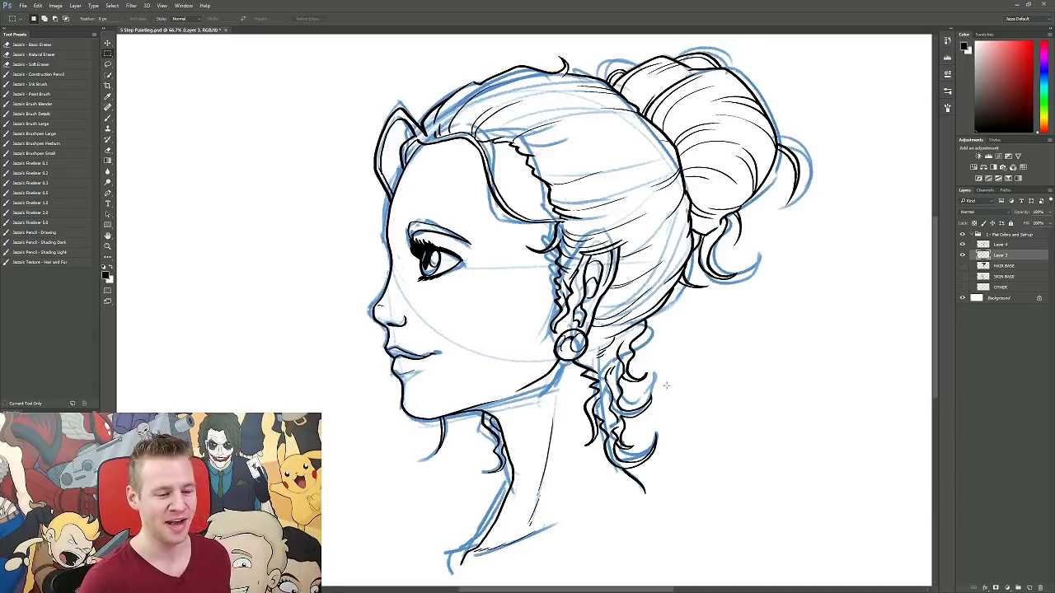
# Hide and reshow the blue sketch on Layer 3 to view the black line art by itself.
pyautogui.click(961, 255)
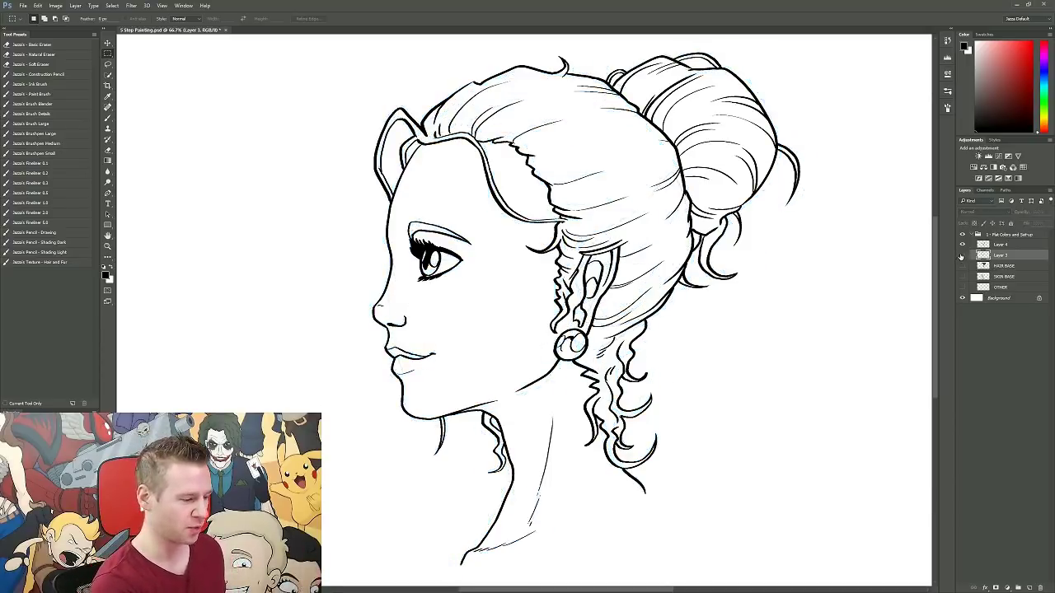
pyautogui.click(962, 256)
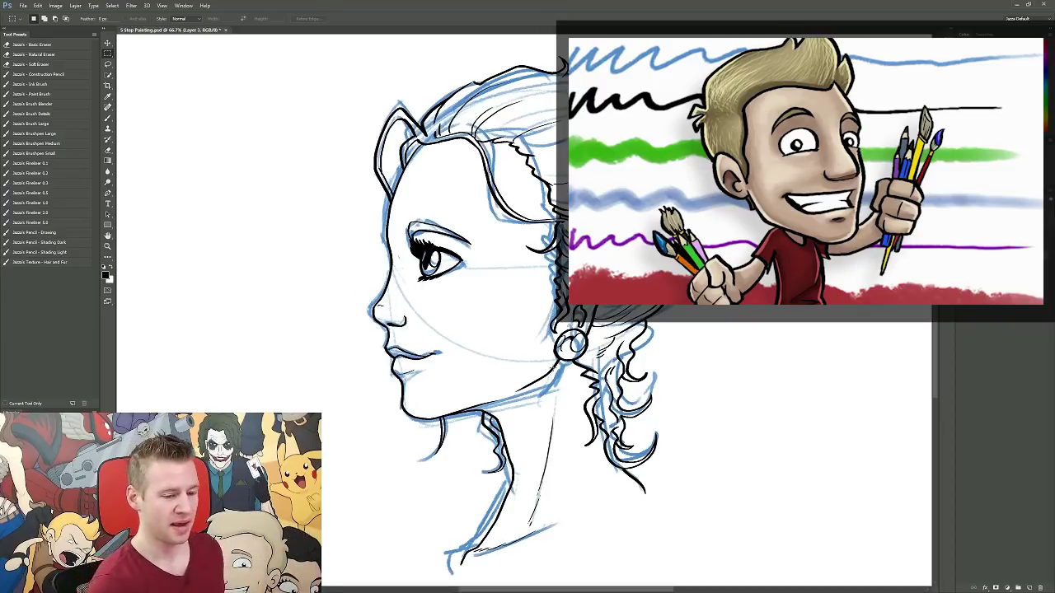
# Try a Construction Pencil stroke on Layer 3 in the empty area beside the head, and erase it with a lasso selection.
pyautogui.click(57, 75)
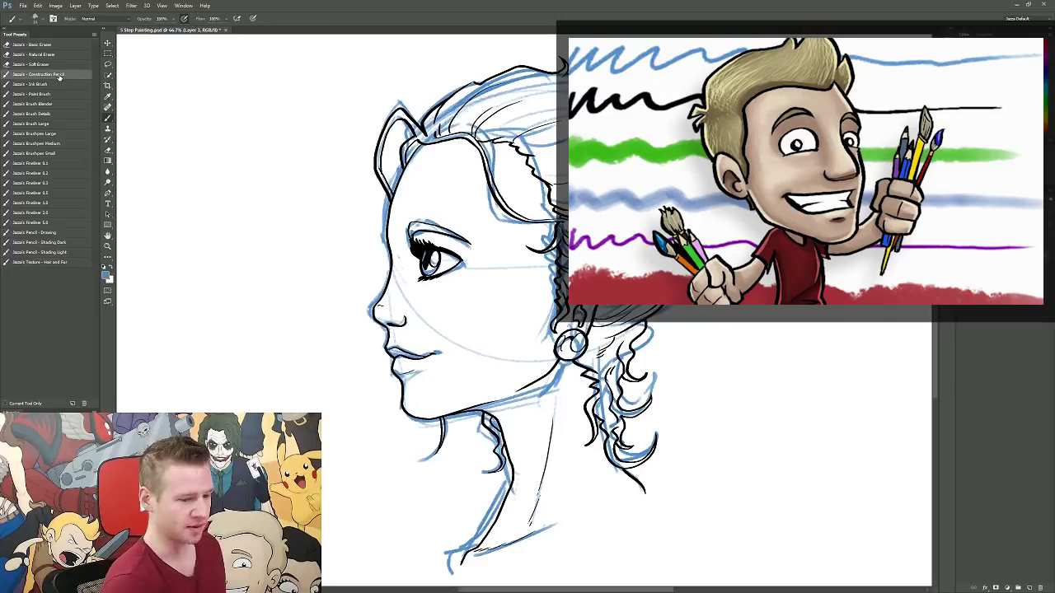
pyautogui.moveTo(730, 338)
pyautogui.mouseDown()
pyautogui.moveTo(777, 307)
pyautogui.moveTo(789, 355)
pyautogui.moveTo(804, 283)
pyautogui.moveTo(785, 334)
pyautogui.mouseUp()
pyautogui.press('l')
pyautogui.moveTo(790, 265); pyautogui.dragTo(828, 270)
pyautogui.press('Delete')
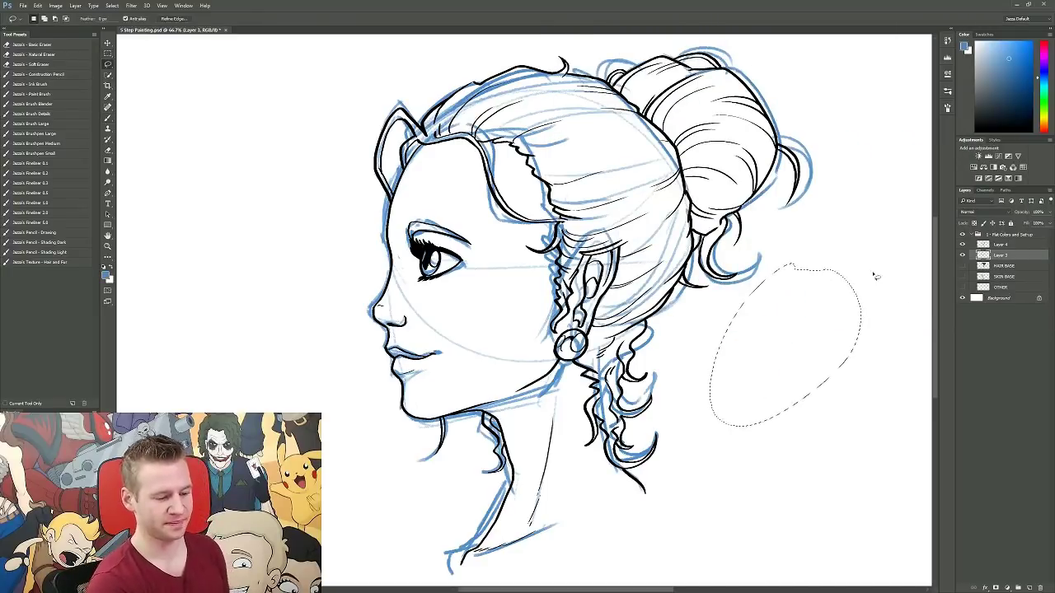
pyautogui.hotkey('ctrl', 'd')
# Try a curly black stroke with the Ink Brush preset in the empty area beside the hair, and undo it.
pyautogui.click(31, 84)
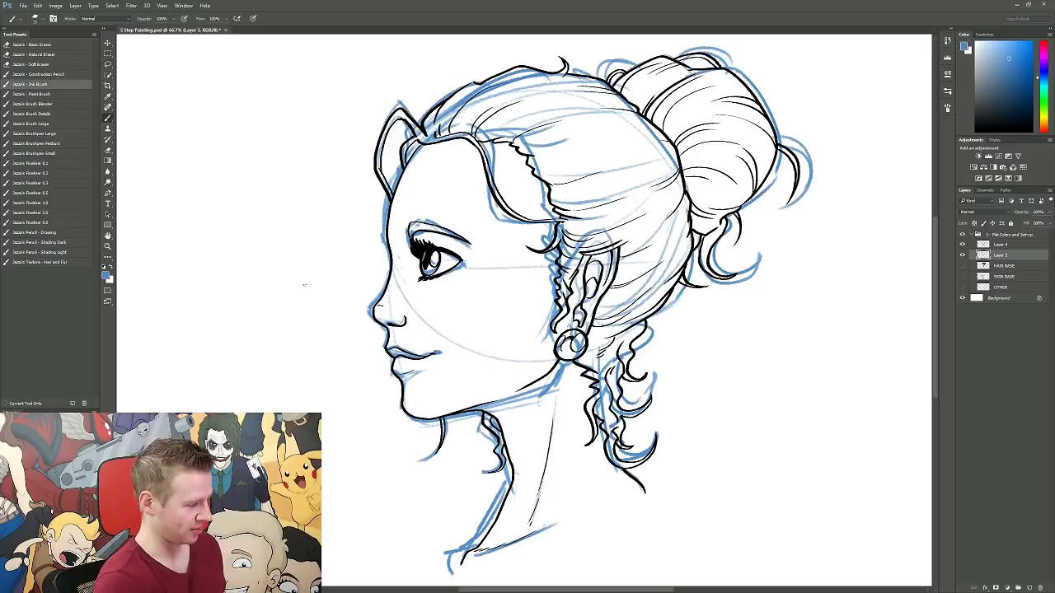
pyautogui.press('d')
pyautogui.moveTo(770, 265)
pyautogui.mouseDown()
pyautogui.moveTo(733, 317)
pyautogui.moveTo(775, 354)
pyautogui.mouseUp()
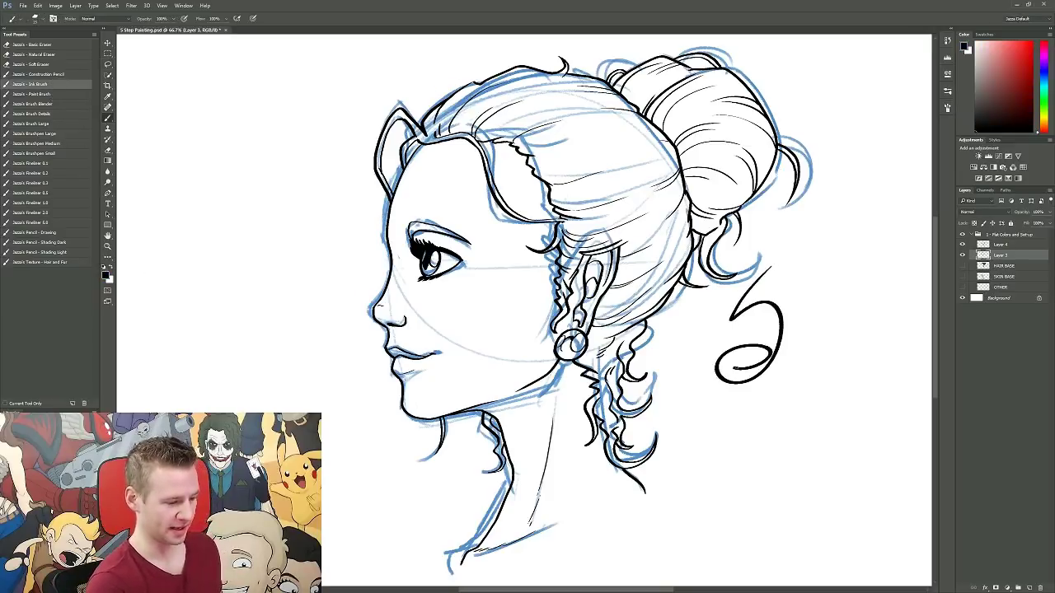
pyautogui.hotkey('ctrl', 'z')
# Hide the blue sketch on Layer 3 and make the line art on Layer 4 the active layer.
pyautogui.click(962, 254)
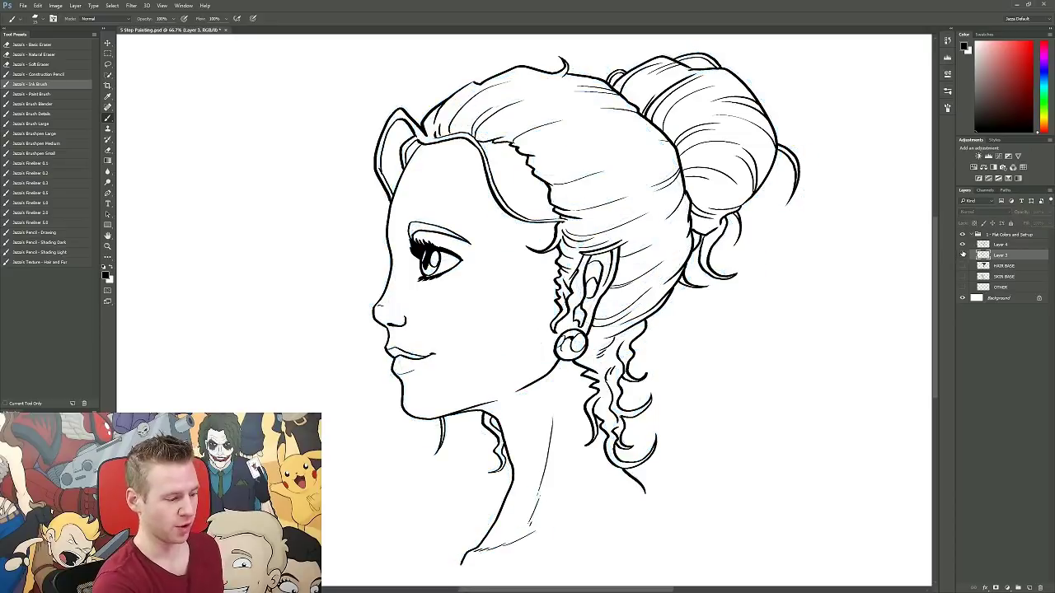
pyautogui.click(962, 244)
pyautogui.click(962, 244)
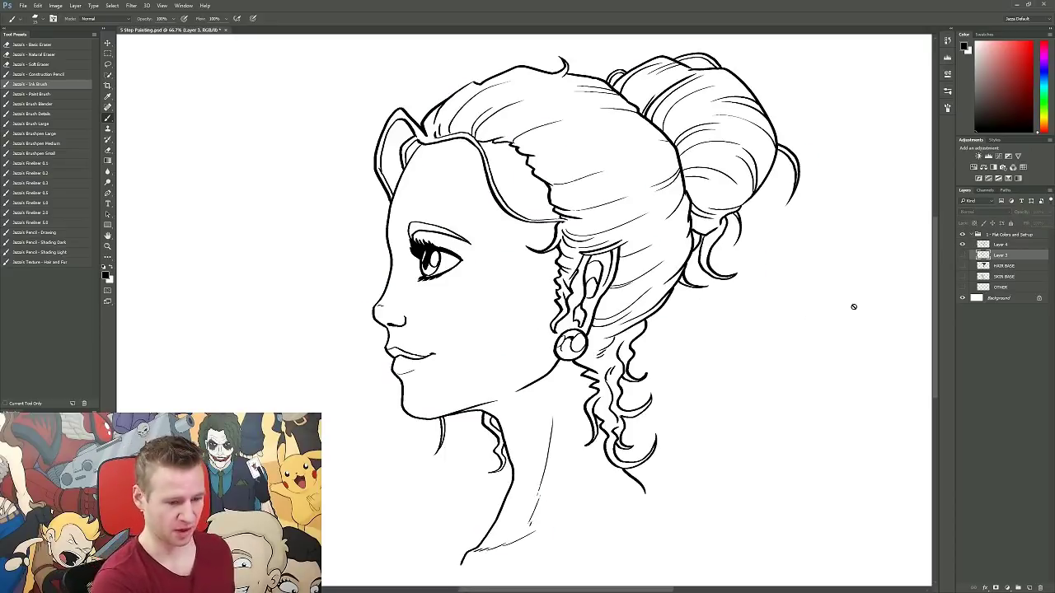
pyautogui.click(993, 245)
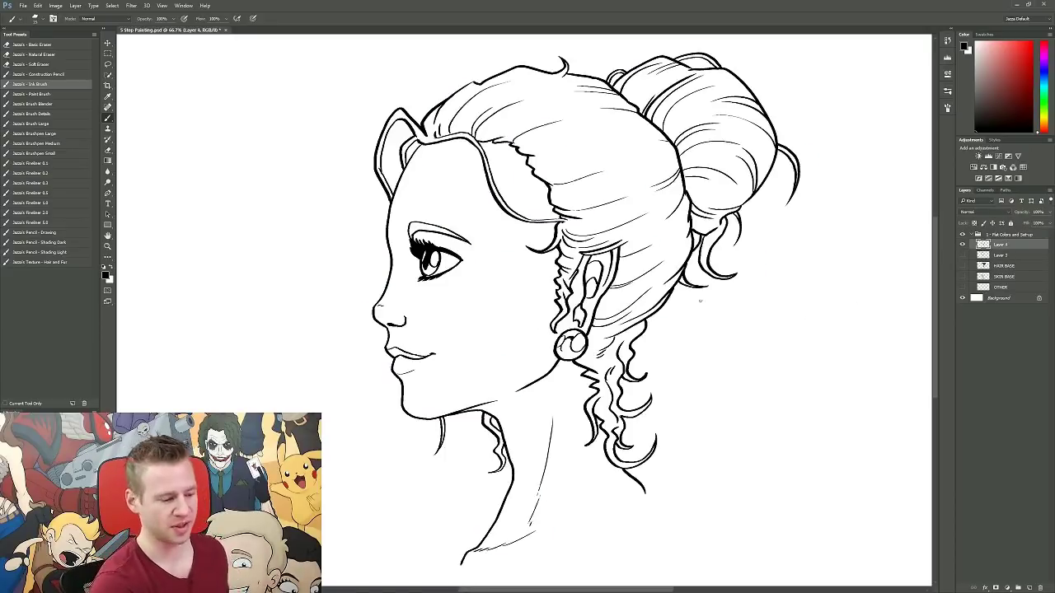
# Draw a black zigzag Ink Brush test stroke on Layer 4 beside the hair and inspect its edges at 200%.
pyautogui.moveTo(700, 301); pyautogui.dragTo(691, 423)
pyautogui.hotkey('ctrl', 'z')
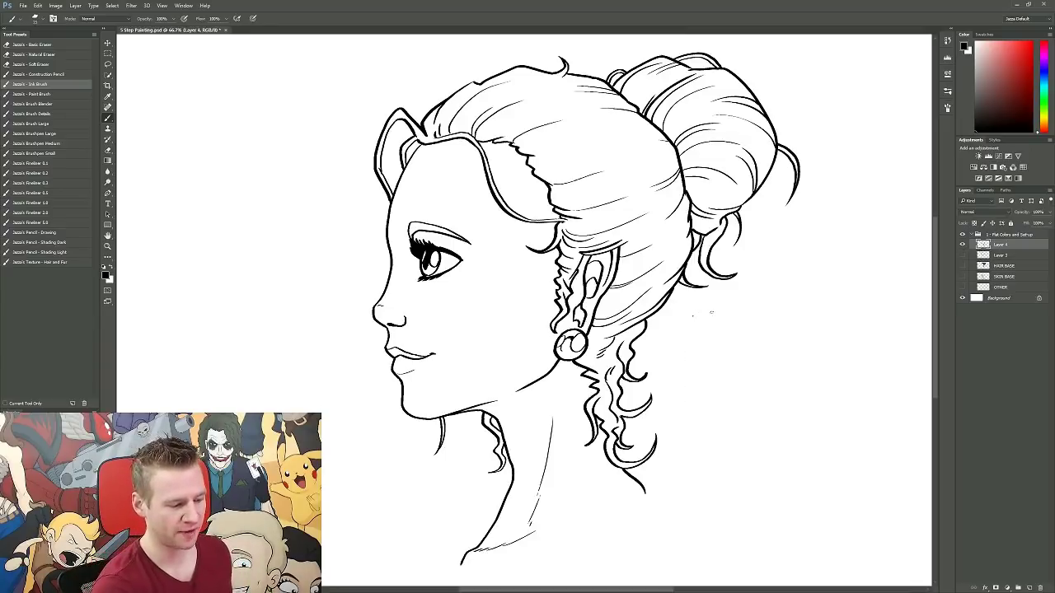
pyautogui.moveTo(701, 311)
pyautogui.mouseDown()
pyautogui.moveTo(684, 354)
pyautogui.moveTo(714, 378)
pyautogui.moveTo(766, 384)
pyautogui.moveTo(710, 414)
pyautogui.mouseUp()
pyautogui.press('z')
pyautogui.click(694, 367)
pyautogui.rightClick(675, 384)
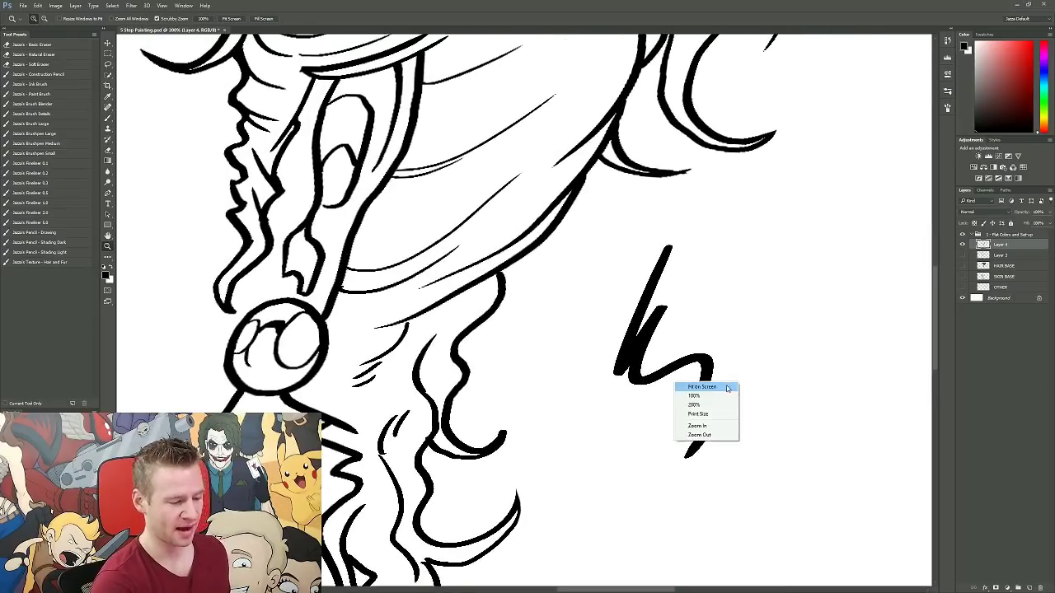
pyautogui.click(702, 387)
pyautogui.click(726, 383)
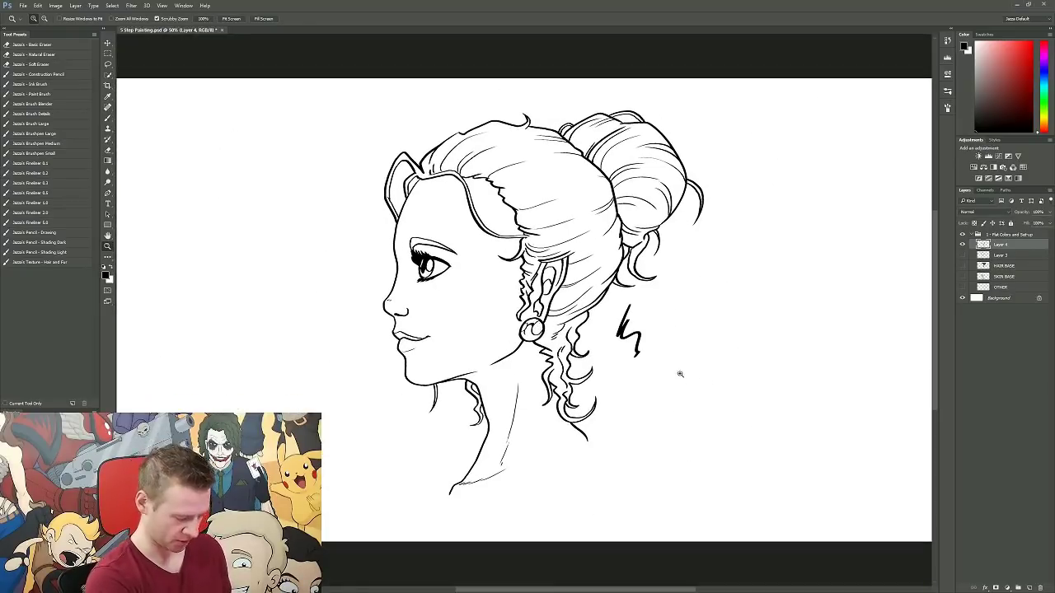
# Delete the ink test stroke beside the hair using a lasso selection, and clear the selection.
pyautogui.press('l')
pyautogui.hotkey('ctrl', '+')
pyautogui.moveTo(678, 320)
pyautogui.mouseDown()
pyautogui.moveTo(639, 384)
pyautogui.moveTo(707, 295)
pyautogui.mouseUp()
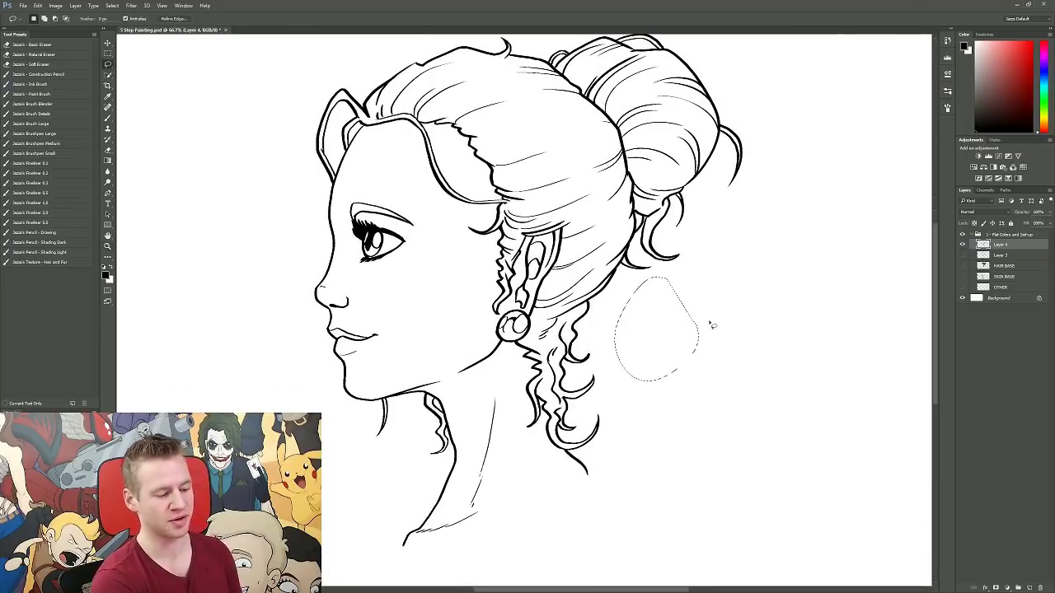
pyautogui.hotkey('ctrl', 'd')
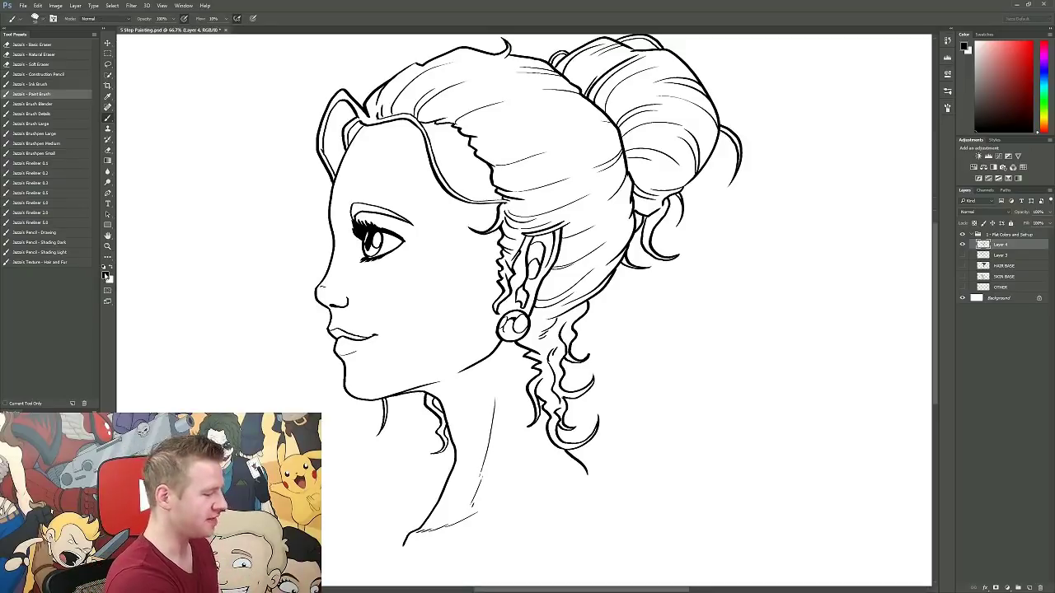
# Paint overlapping golden-brown test strokes with the Paint Brush preset in the empty area beside the hair to build up opacity.
pyautogui.click(106, 275)
pyautogui.click(832, 190)
pyautogui.click(844, 254)
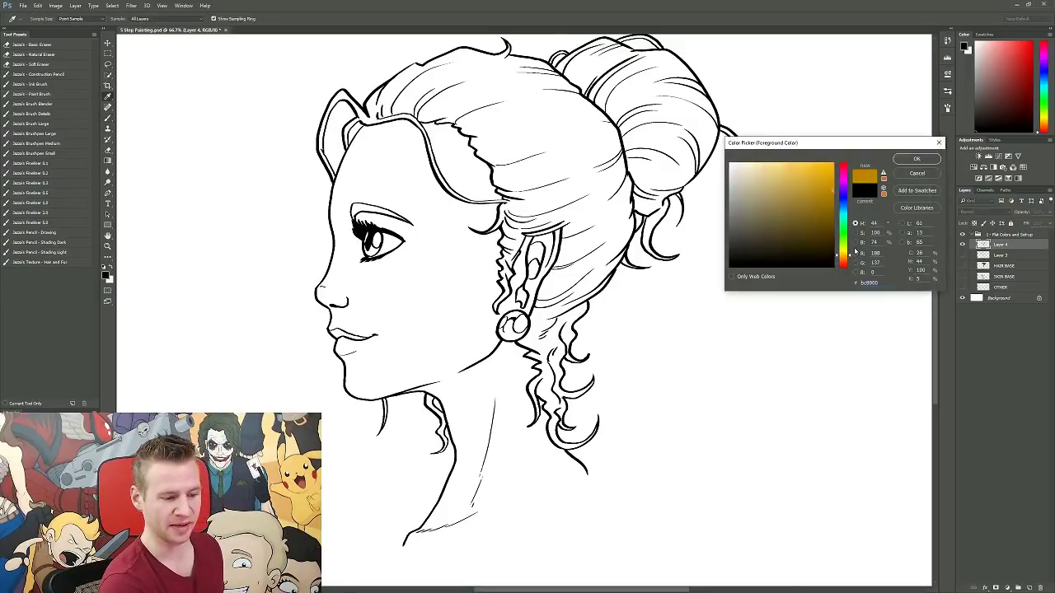
pyautogui.press('Return')
pyautogui.moveTo(676, 282)
pyautogui.mouseDown()
pyautogui.moveTo(700, 324)
pyautogui.moveTo(690, 357)
pyautogui.moveTo(716, 341)
pyautogui.moveTo(679, 408)
pyautogui.mouseUp()
pyautogui.moveTo(713, 258)
pyautogui.mouseDown()
pyautogui.moveTo(725, 321)
pyautogui.moveTo(655, 419)
pyautogui.mouseUp()
pyautogui.moveTo(736, 273)
pyautogui.mouseDown()
pyautogui.moveTo(723, 344)
pyautogui.moveTo(659, 412)
pyautogui.moveTo(660, 427)
pyautogui.mouseUp()
pyautogui.moveTo(723, 320)
pyautogui.mouseDown()
pyautogui.moveTo(738, 309)
pyautogui.moveTo(724, 346)
pyautogui.mouseUp()
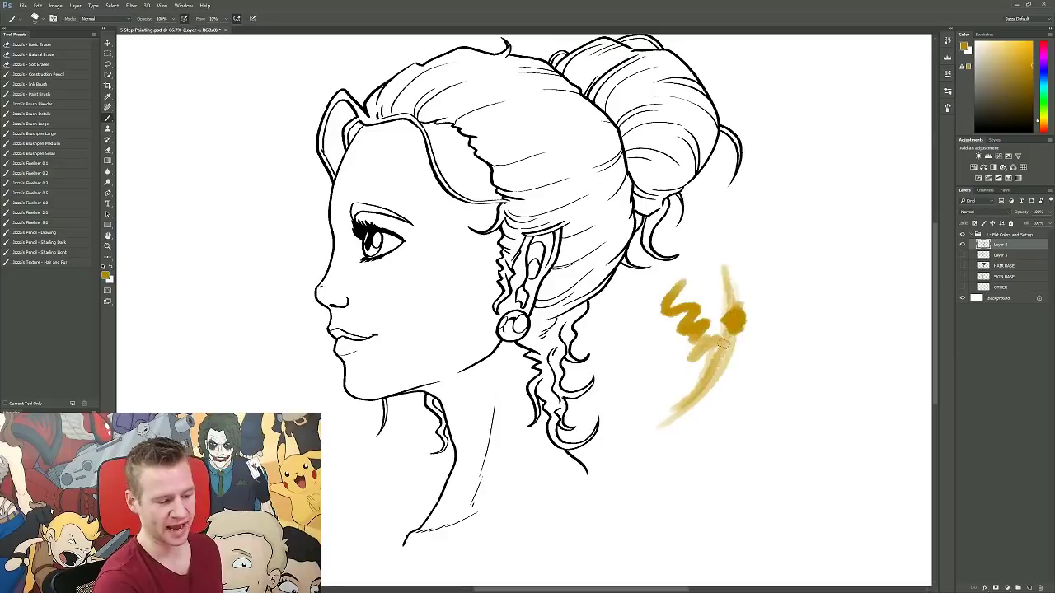
pyautogui.moveTo(747, 306)
pyautogui.mouseDown()
pyautogui.moveTo(716, 351)
pyautogui.moveTo(745, 340)
pyautogui.moveTo(697, 384)
pyautogui.mouseUp()
pyautogui.moveTo(752, 338)
pyautogui.mouseDown()
pyautogui.moveTo(681, 399)
pyautogui.moveTo(712, 370)
pyautogui.mouseUp()
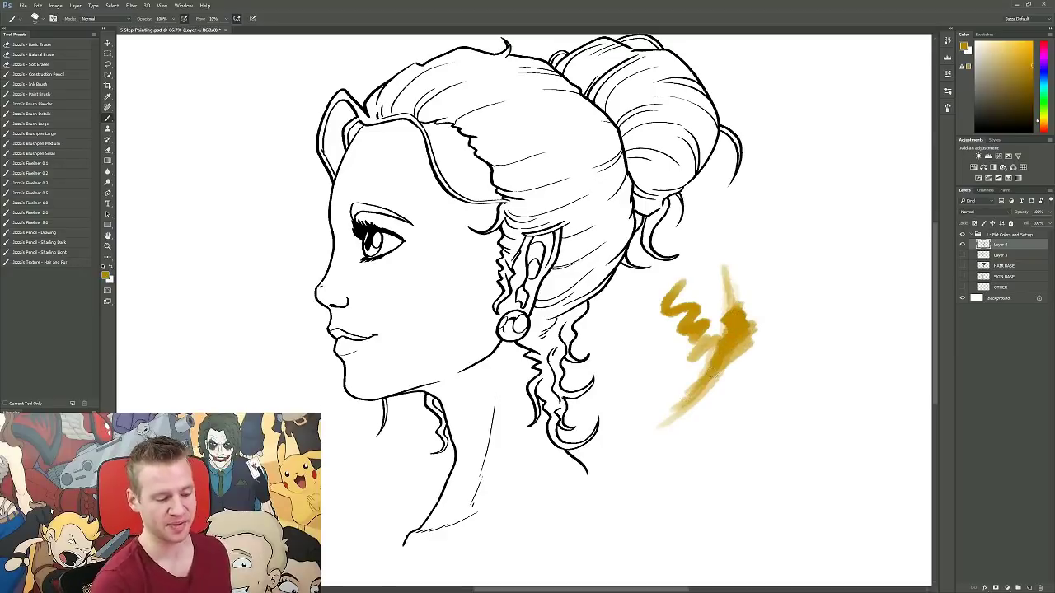
# Delete the golden-brown test strokes using a lasso selection around them, and clear the selection.
pyautogui.press('l')
pyautogui.moveTo(724, 251)
pyautogui.mouseDown()
pyautogui.moveTo(638, 318)
pyautogui.moveTo(686, 469)
pyautogui.moveTo(794, 263)
pyautogui.mouseUp()
pyautogui.press('Delete')
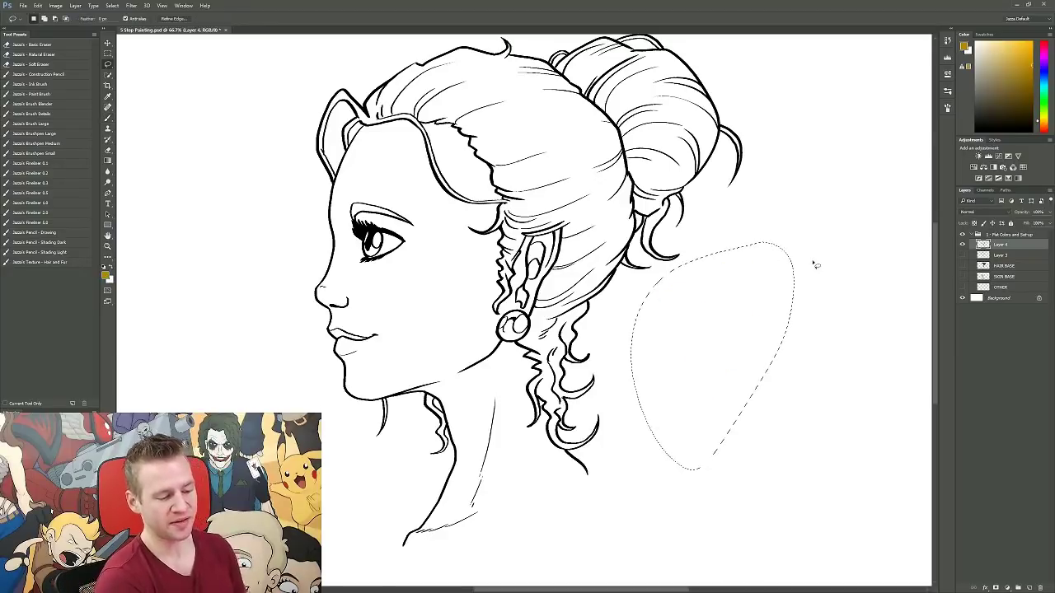
pyautogui.hotkey('ctrl', 'd')
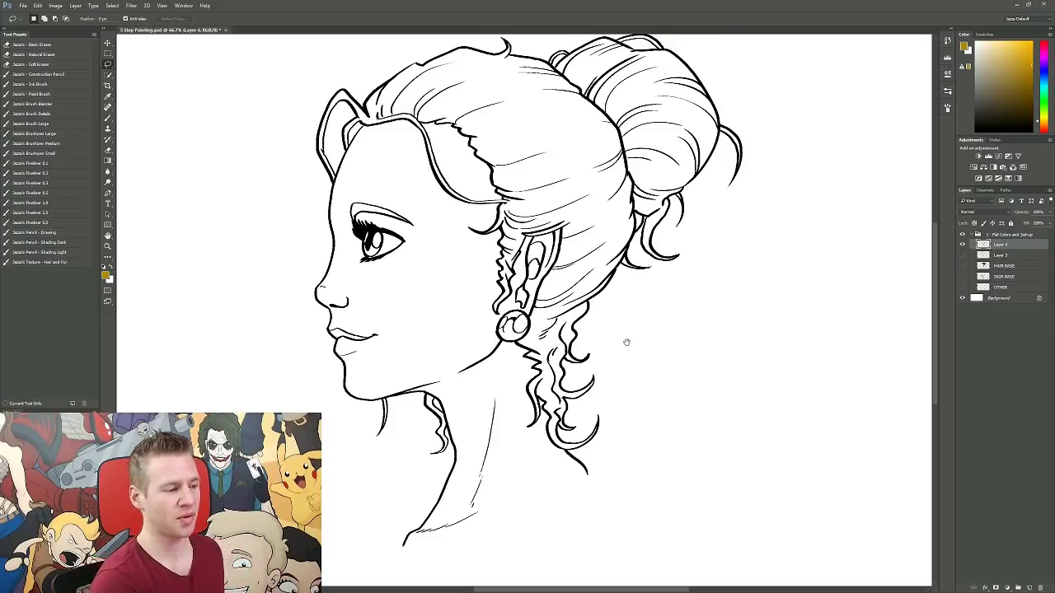
# Show the SKIN BASE, HAIR BASE and OTHER flat colour layers, making the hair and skin bases active in turn.
pyautogui.moveTo(626, 341); pyautogui.dragTo(669, 366)
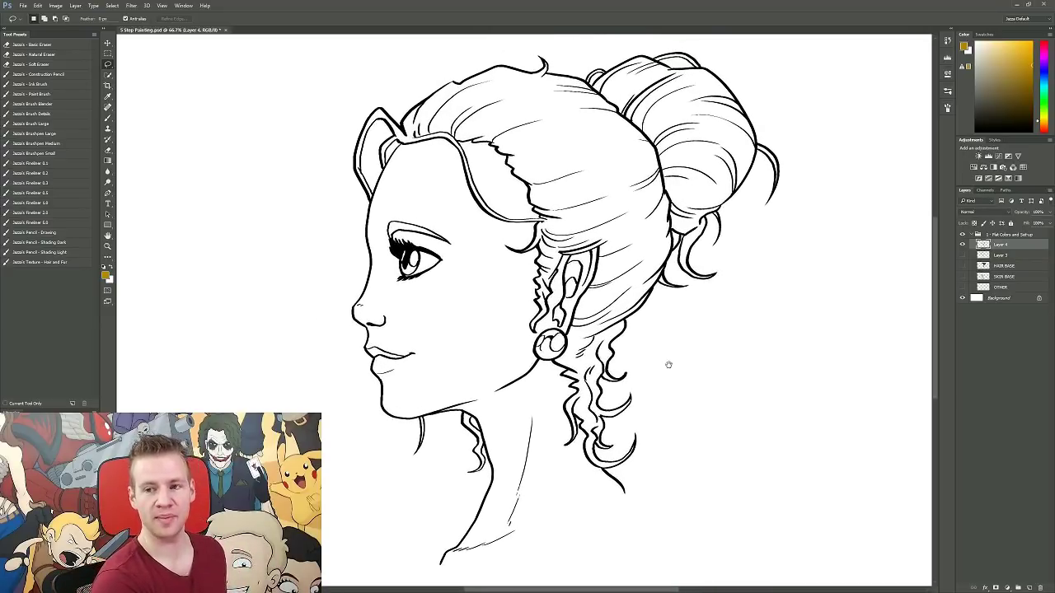
pyautogui.click(962, 277)
pyautogui.click(963, 266)
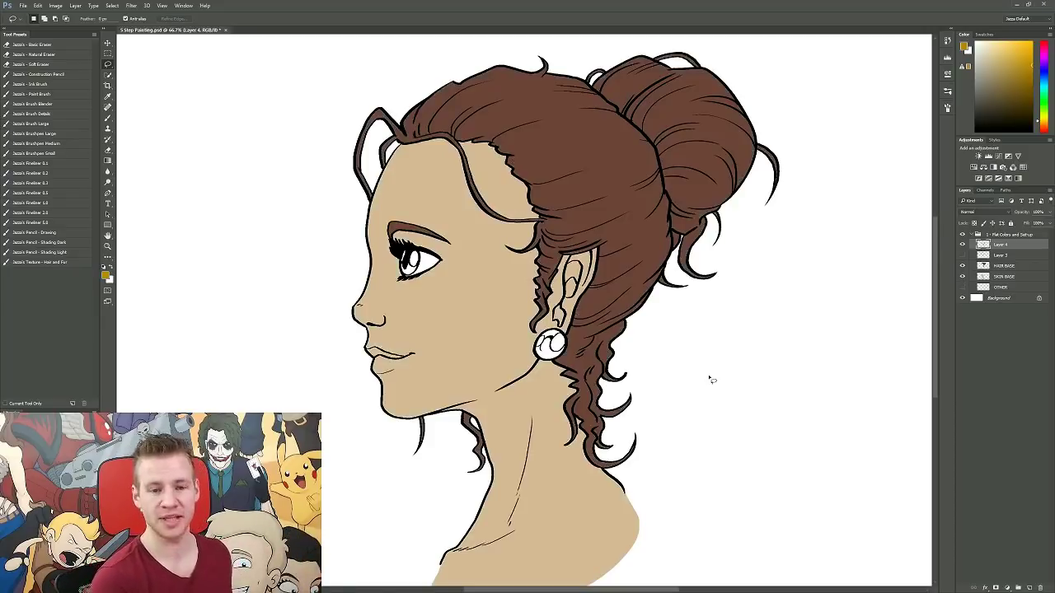
pyautogui.click(993, 268)
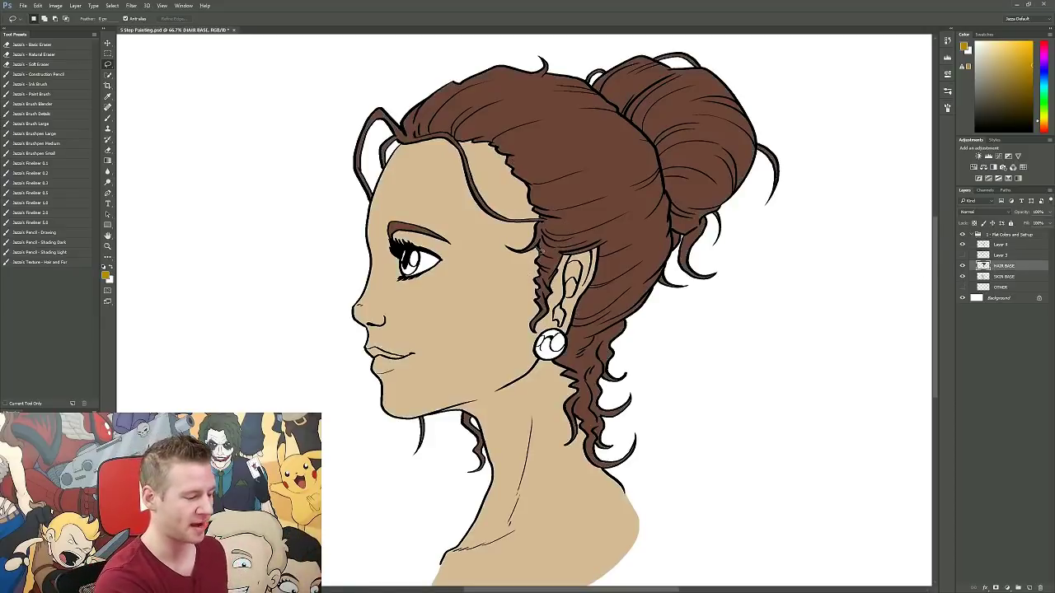
pyautogui.press('b')
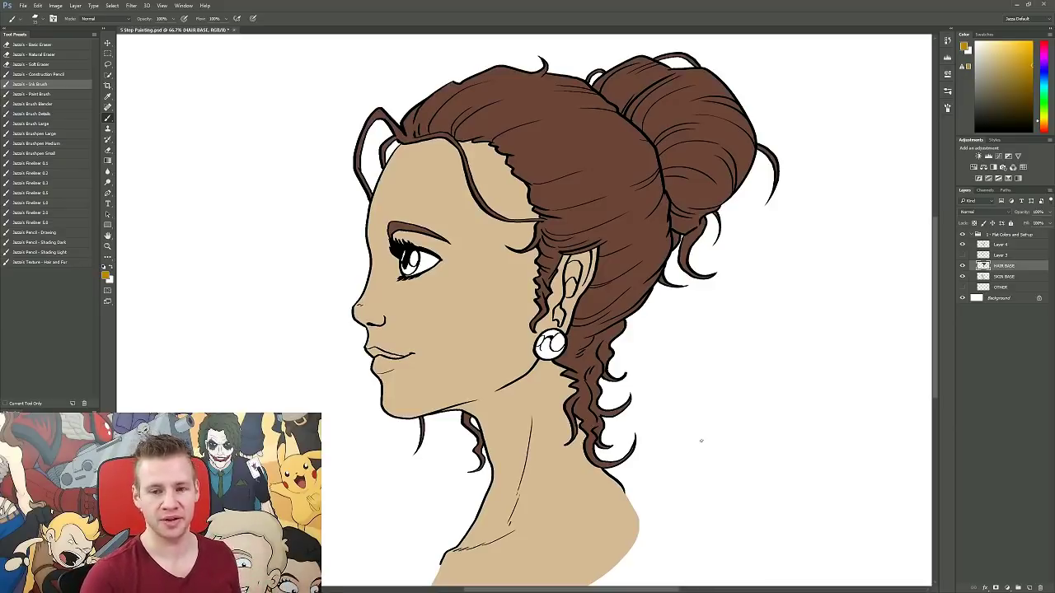
pyautogui.click(993, 277)
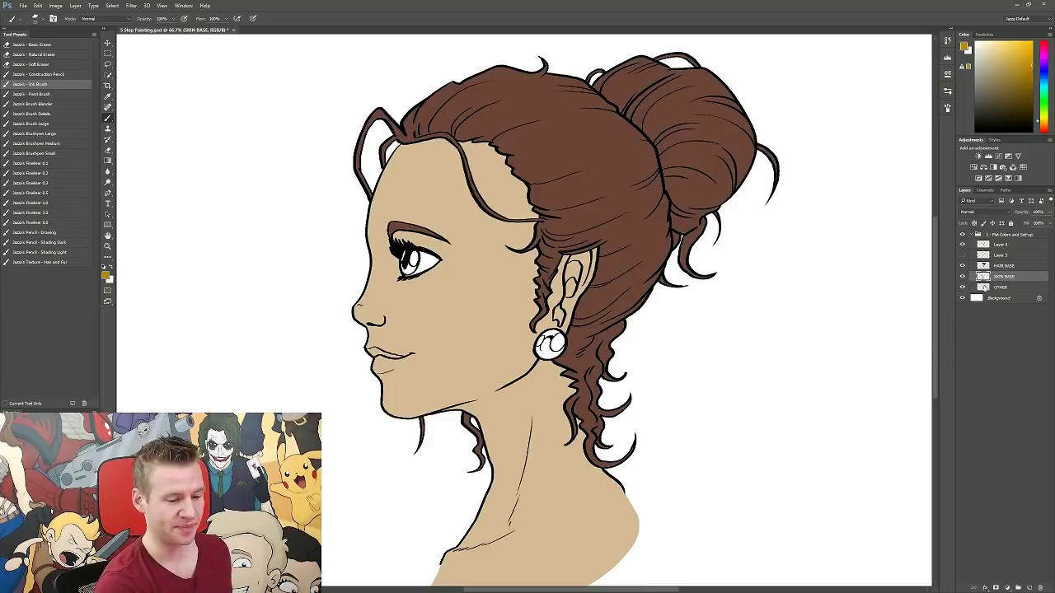
# Try filling the earring with blue brush strokes on the OTHER layer, and undo it.
pyautogui.click(989, 288)
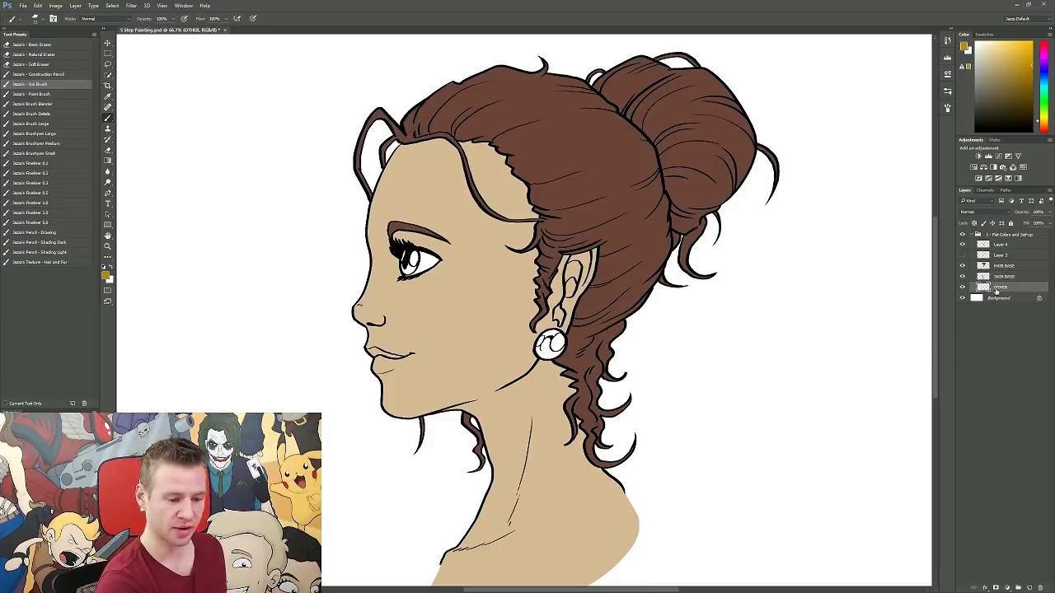
pyautogui.click(107, 277)
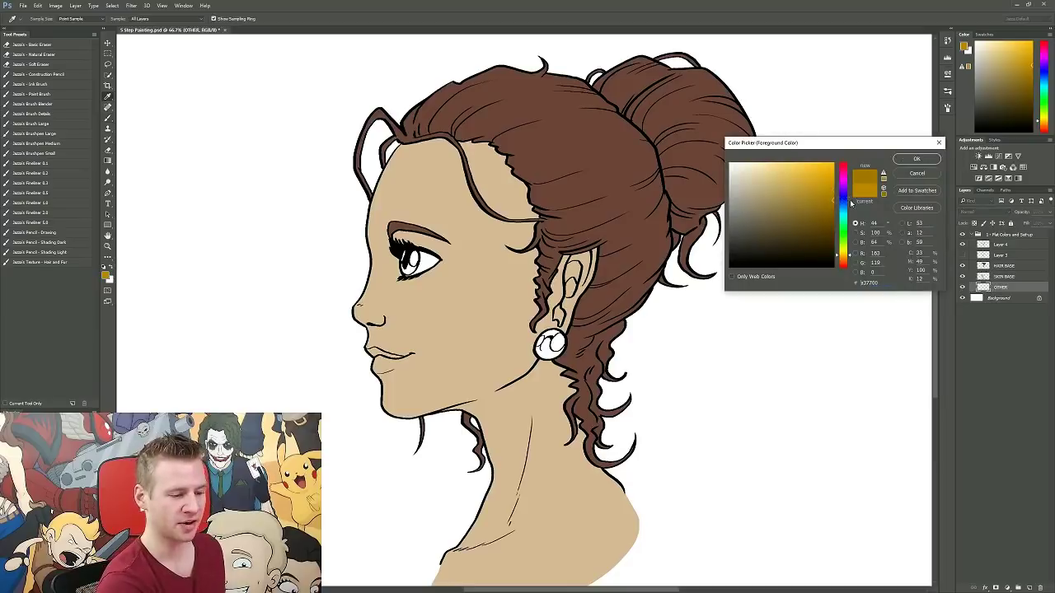
pyautogui.click(843, 201)
pyautogui.click(912, 161)
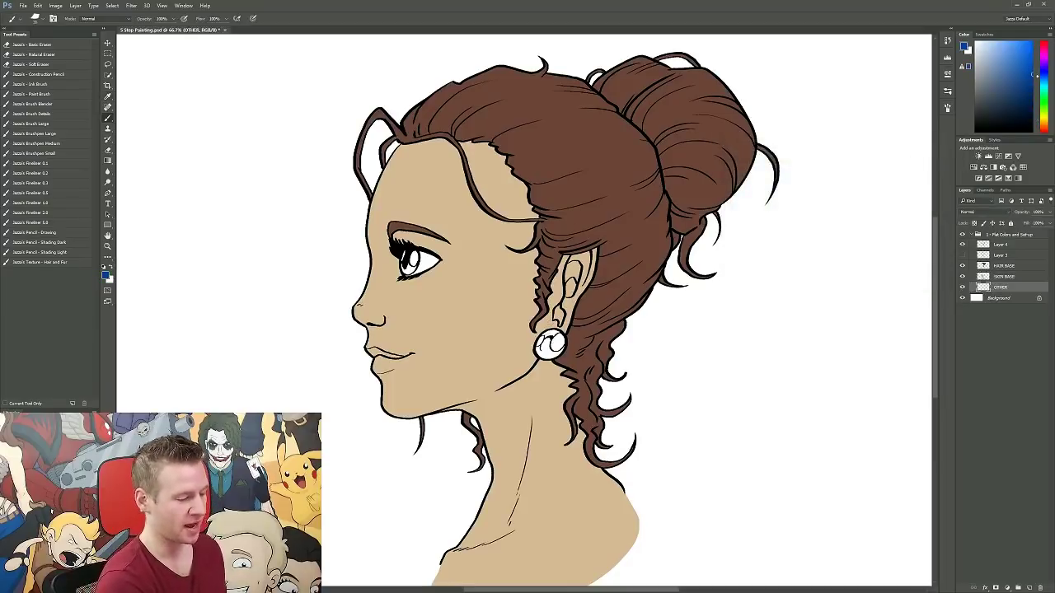
pyautogui.moveTo(542, 339)
pyautogui.mouseDown()
pyautogui.moveTo(557, 352)
pyautogui.moveTo(569, 338)
pyautogui.mouseUp()
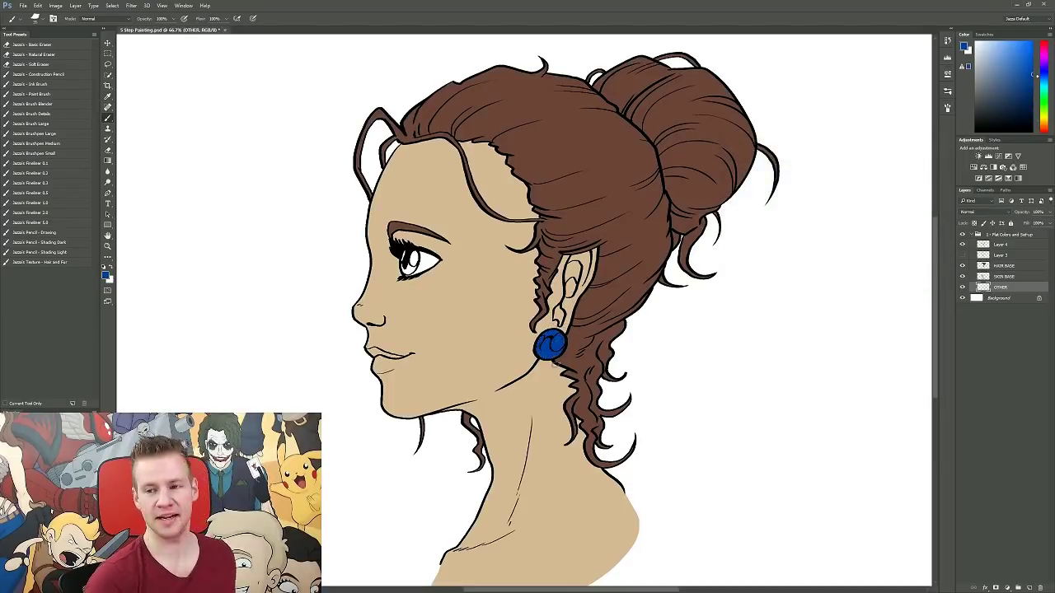
pyautogui.hotkey('ctrl', 'z')
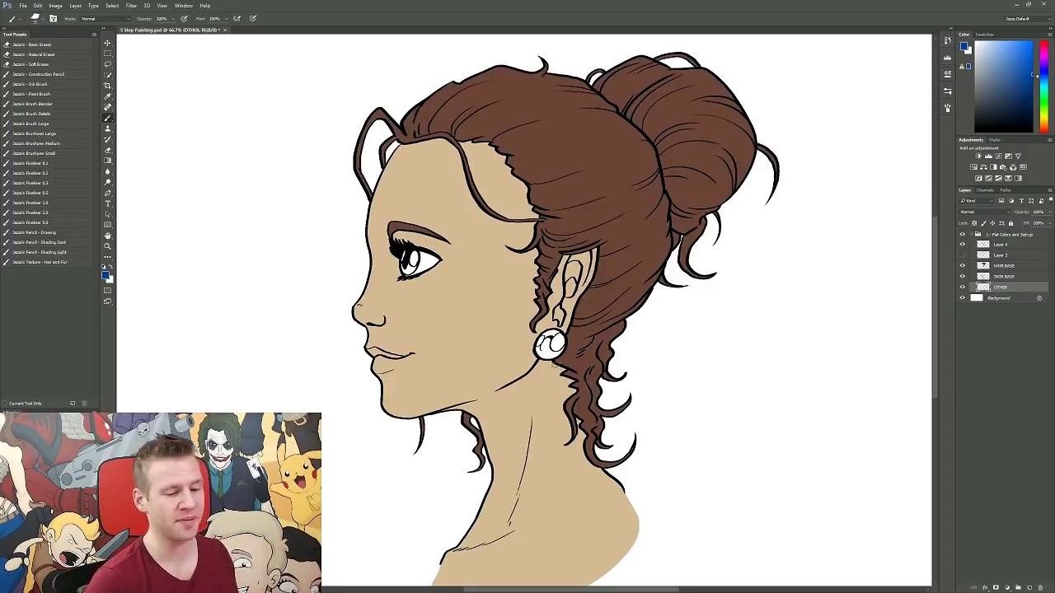
# Add a new layer directly above SKIN BASE and clip it to the skin shape.
pyautogui.click(998, 277)
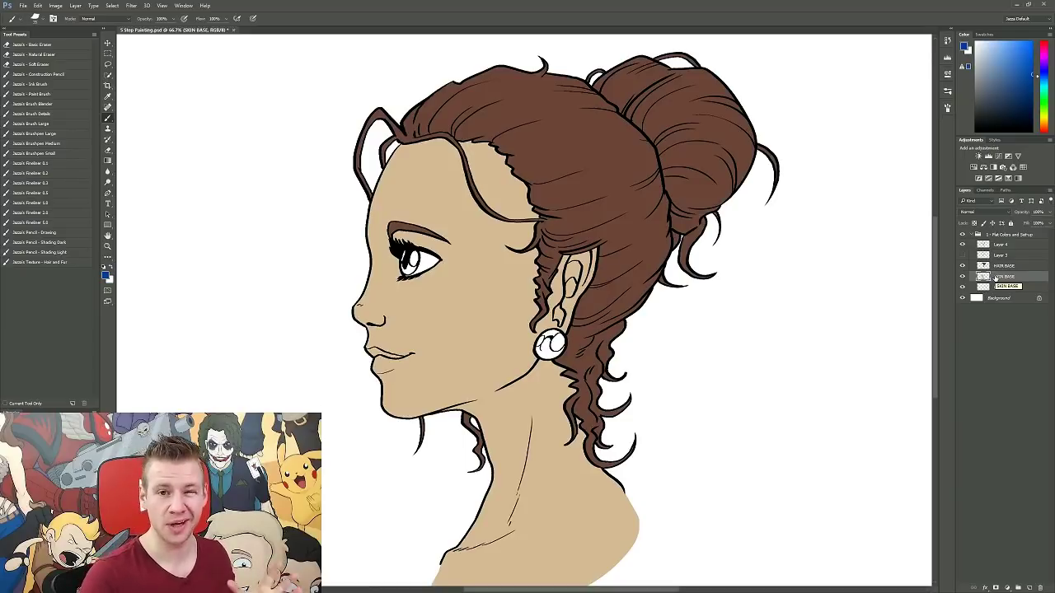
pyautogui.press('m')
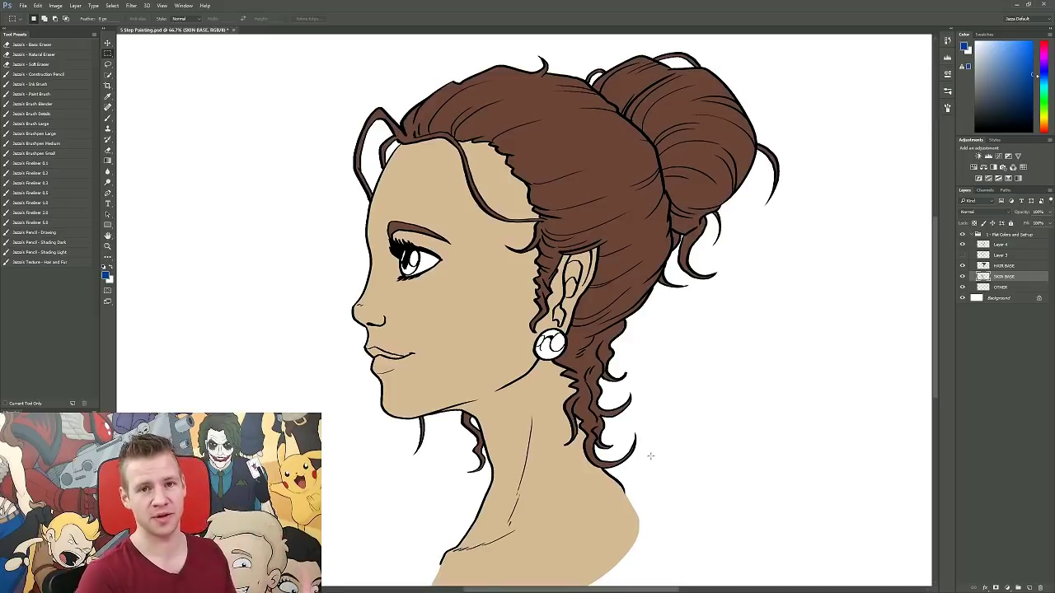
pyautogui.click(1031, 588)
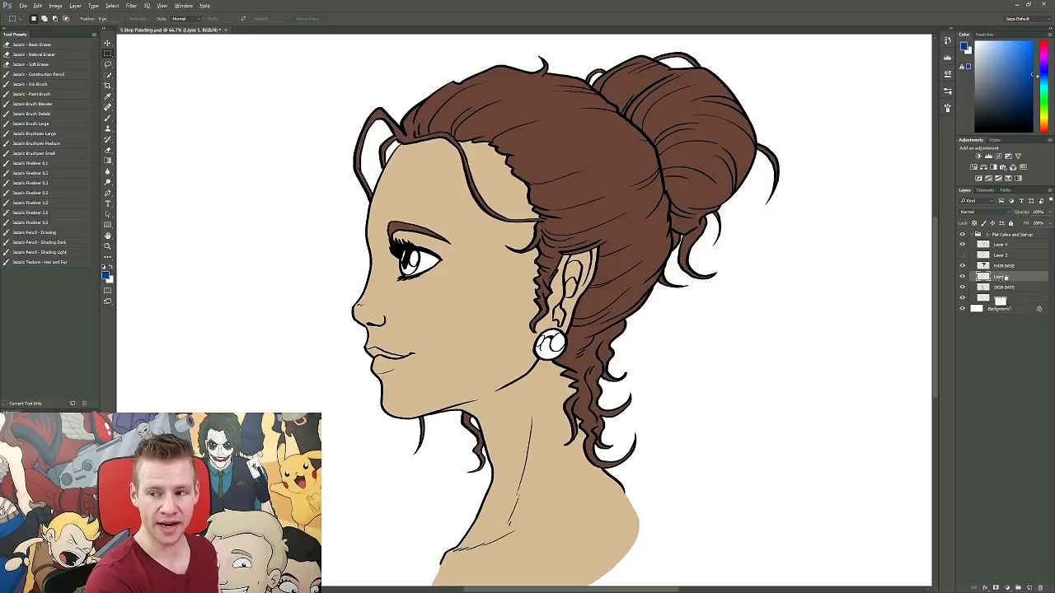
pyautogui.keyDown('alt'); pyautogui.click(1006, 282); pyautogui.keyUp('alt')
# Try broad Paint Brush shadow strokes in a darker skin brown (H 27, S 44, B 63) over the face and neck, and undo them.
pyautogui.press('b')
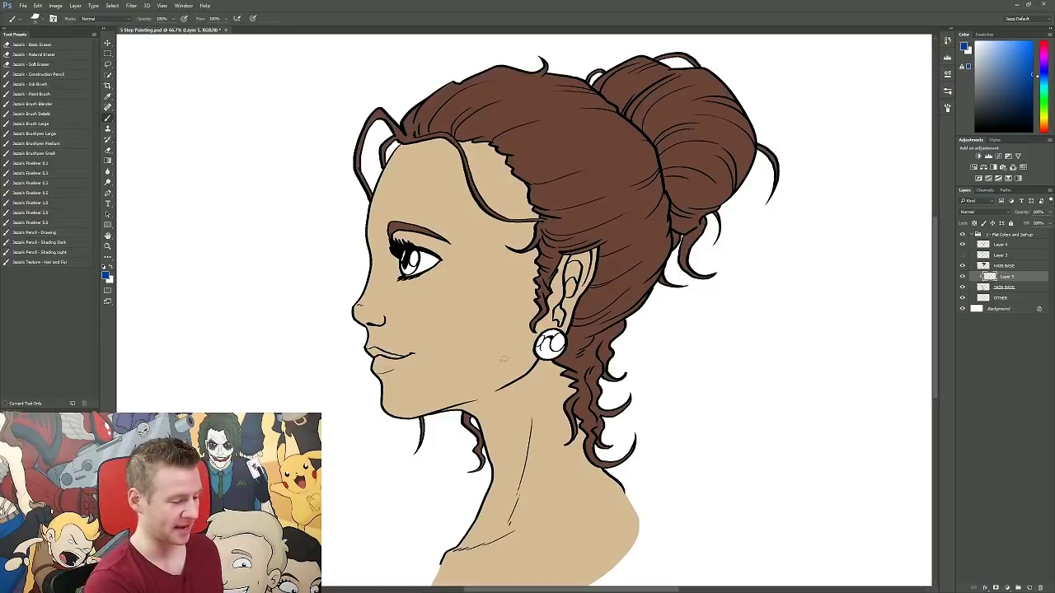
pyautogui.click(52, 94)
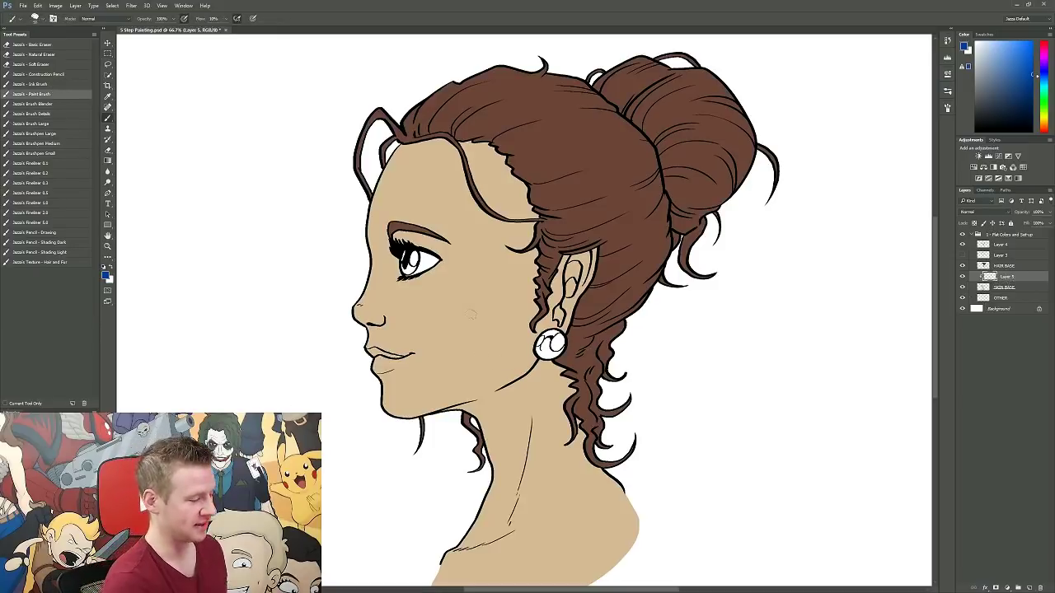
pyautogui.keyDown('alt'); pyautogui.click(466, 337); pyautogui.keyUp('alt')
pyautogui.click(107, 277)
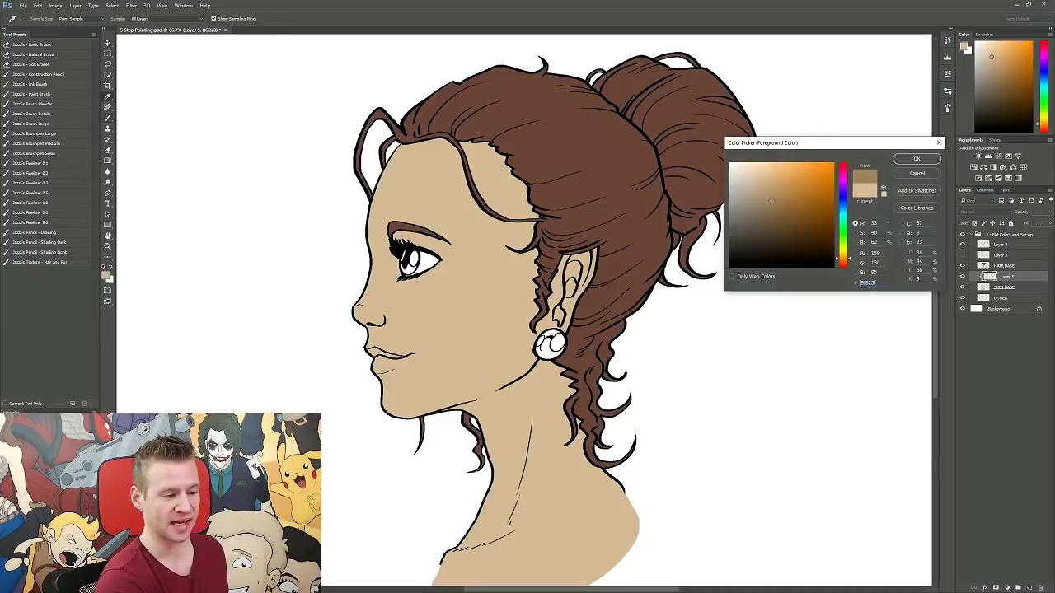
pyautogui.moveTo(849, 262); pyautogui.dragTo(851, 265)
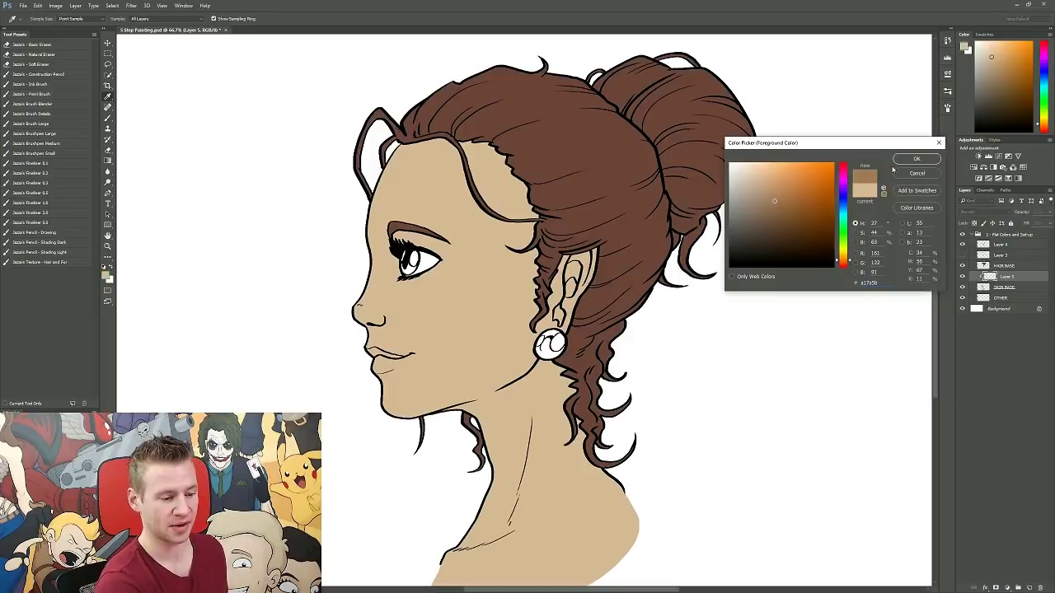
pyautogui.click(916, 158)
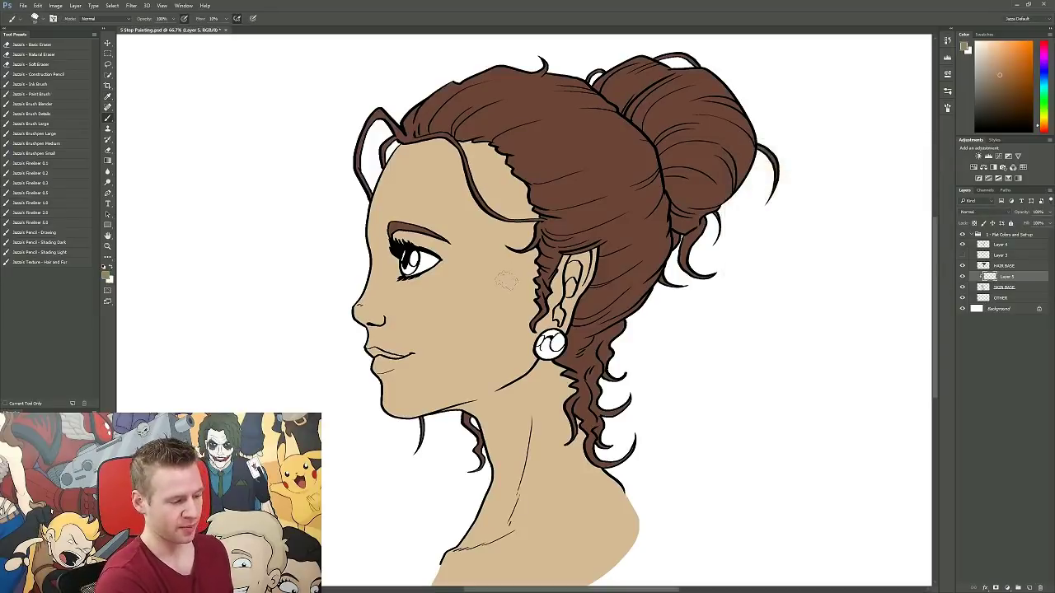
pyautogui.moveTo(464, 338)
pyautogui.mouseDown()
pyautogui.moveTo(464, 365)
pyautogui.moveTo(505, 322)
pyautogui.moveTo(517, 327)
pyautogui.moveTo(407, 408)
pyautogui.moveTo(405, 430)
pyautogui.moveTo(406, 395)
pyautogui.moveTo(378, 393)
pyautogui.moveTo(446, 339)
pyautogui.moveTo(332, 356)
pyautogui.moveTo(324, 343)
pyautogui.moveTo(410, 318)
pyautogui.moveTo(440, 431)
pyautogui.moveTo(462, 460)
pyautogui.moveTo(554, 474)
pyautogui.moveTo(516, 540)
pyautogui.moveTo(470, 584)
pyautogui.mouseUp()
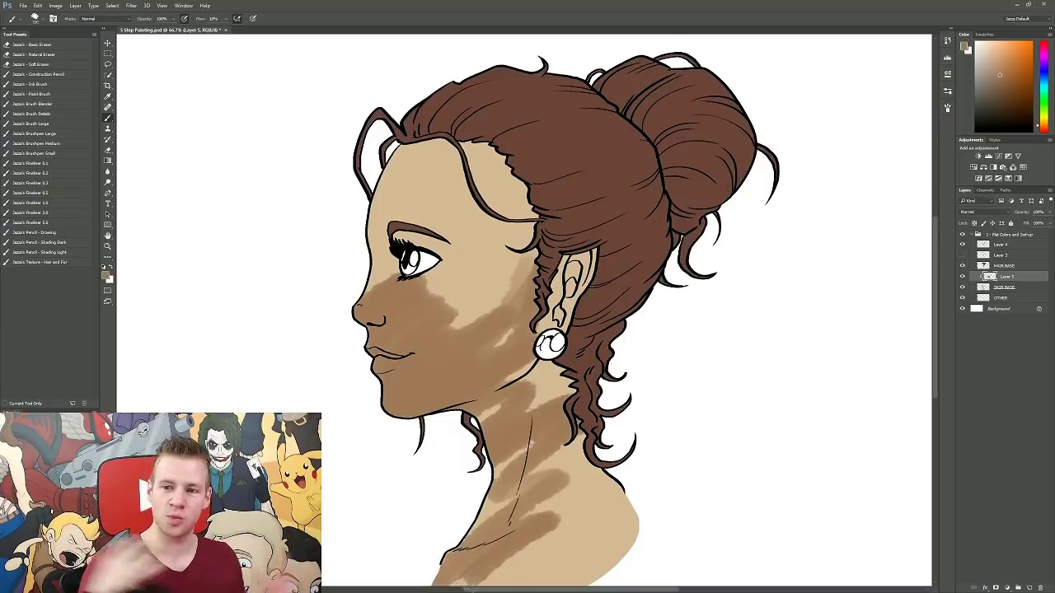
pyautogui.hotkey('ctrl', 'z')
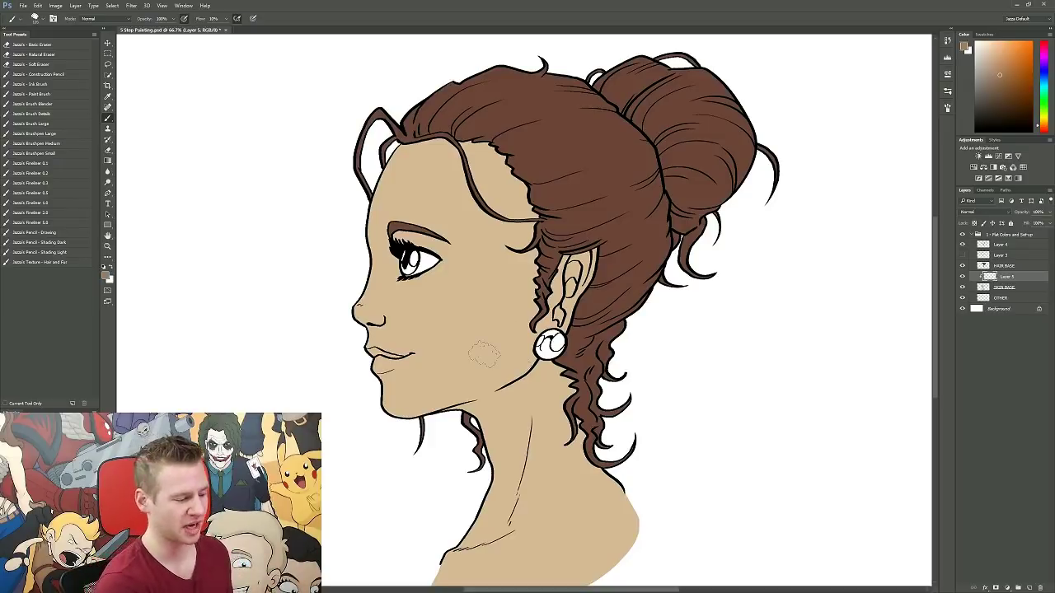
# Paint brown shadows along the jawline, down the neck and around the shoulder on the clipped skin layer.
pyautogui.moveTo(376, 412)
pyautogui.mouseDown()
pyautogui.moveTo(528, 363)
pyautogui.moveTo(511, 381)
pyautogui.moveTo(540, 356)
pyautogui.mouseUp()
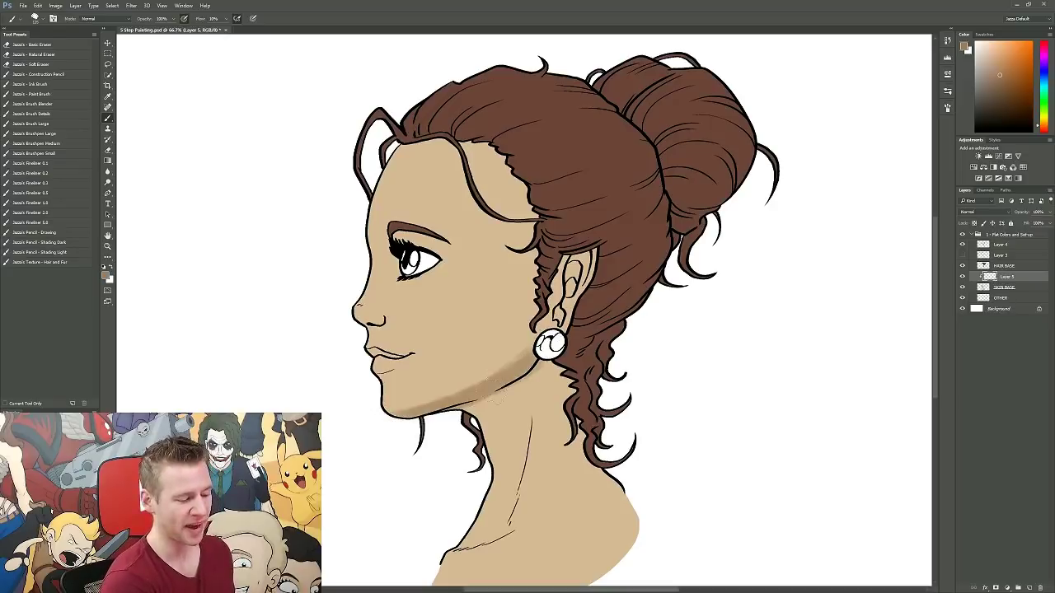
pyautogui.moveTo(497, 394)
pyautogui.mouseDown()
pyautogui.moveTo(554, 353)
pyautogui.moveTo(506, 424)
pyautogui.moveTo(507, 511)
pyautogui.mouseUp()
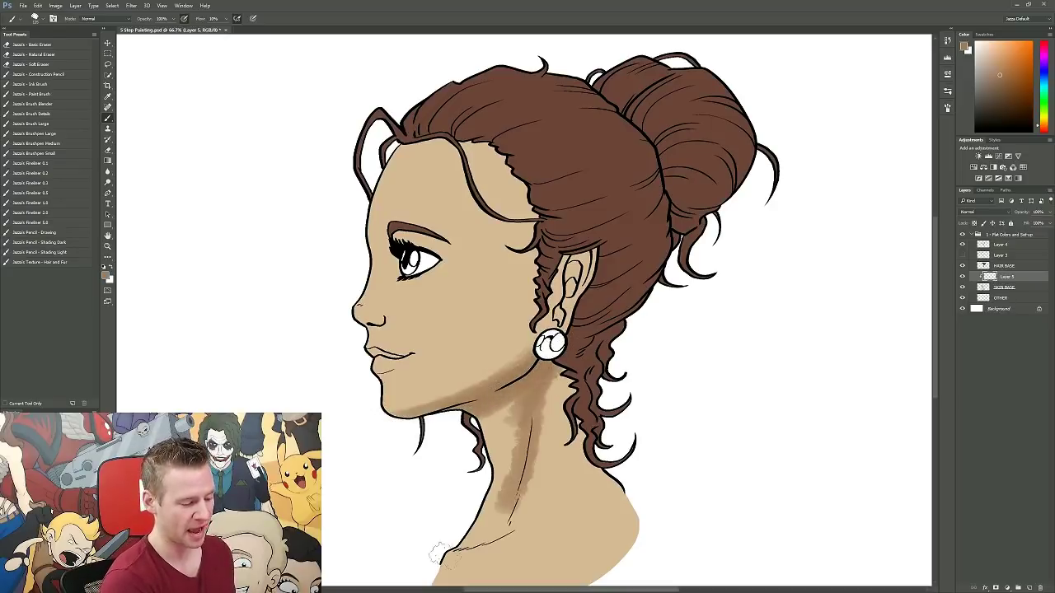
pyautogui.moveTo(440, 554)
pyautogui.mouseDown()
pyautogui.moveTo(520, 491)
pyautogui.moveTo(494, 404)
pyautogui.moveTo(560, 340)
pyautogui.moveTo(525, 511)
pyautogui.mouseUp()
pyautogui.moveTo(550, 382); pyautogui.dragTo(546, 419)
pyautogui.moveTo(570, 360); pyautogui.dragTo(557, 387)
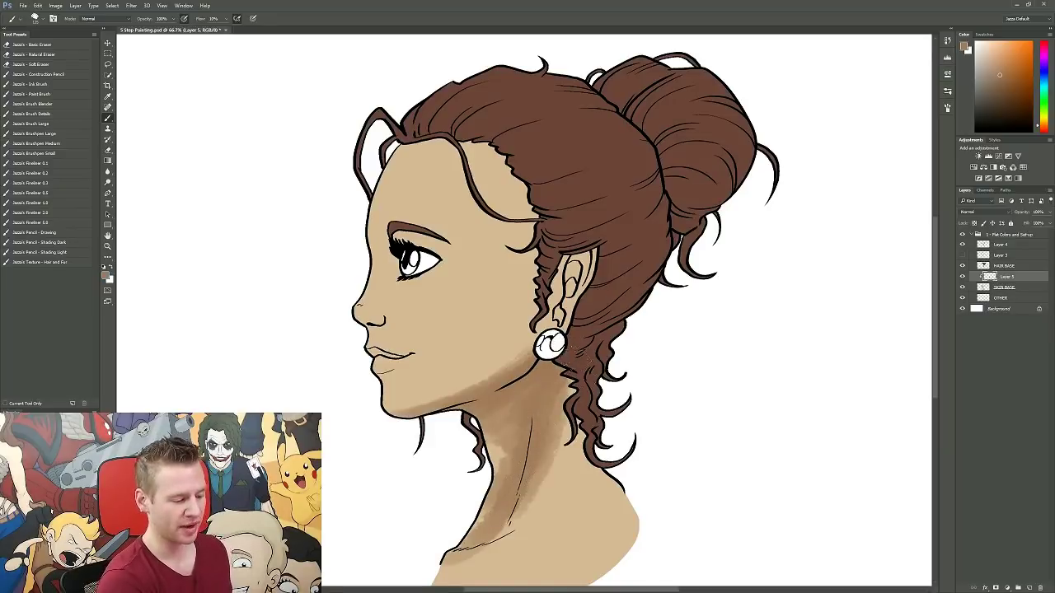
pyautogui.moveTo(589, 460)
pyautogui.mouseDown()
pyautogui.moveTo(635, 509)
pyautogui.moveTo(676, 424)
pyautogui.mouseUp()
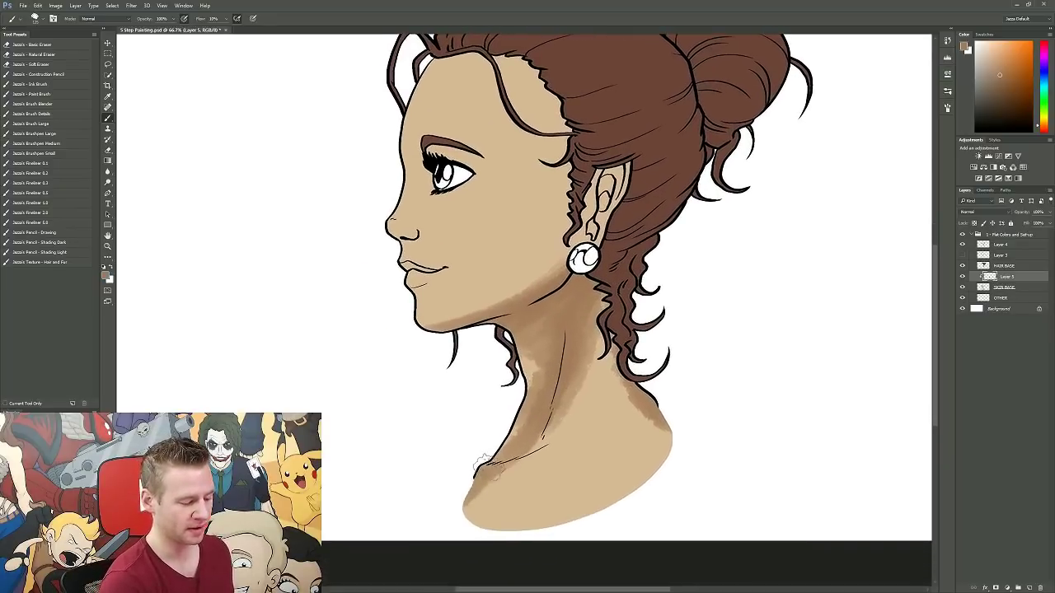
pyautogui.moveTo(474, 482)
pyautogui.mouseDown()
pyautogui.moveTo(460, 528)
pyautogui.moveTo(590, 412)
pyautogui.mouseUp()
pyautogui.scroll(3, 687, 344)
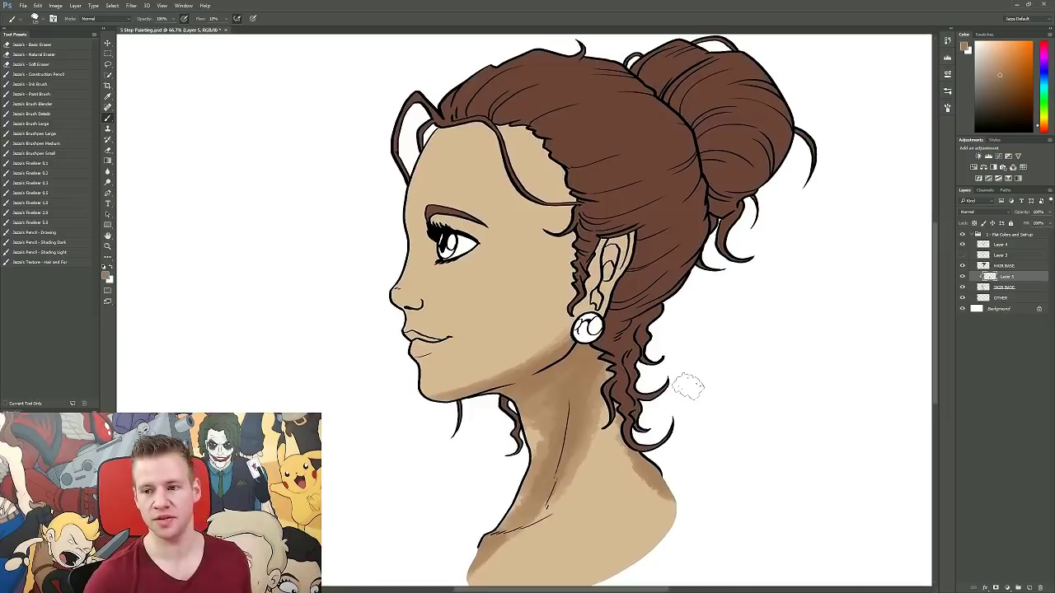
# Clear all the painted shading from the clipped skin layer, and remove the selection.
pyautogui.press('m')
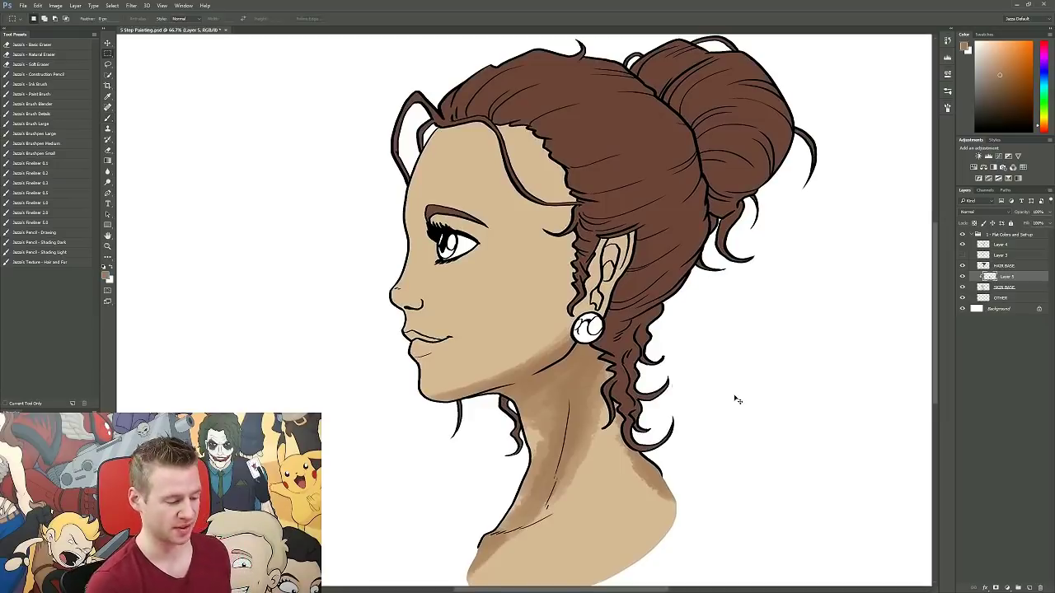
pyautogui.hotkey('ctrl', 'a')
pyautogui.press('Delete')
pyautogui.hotkey('ctrl', 'd')
# Draw a red sun with an arrow pointing toward the face on a new top layer, and make the clipped Layer 5 active.
pyautogui.press('b')
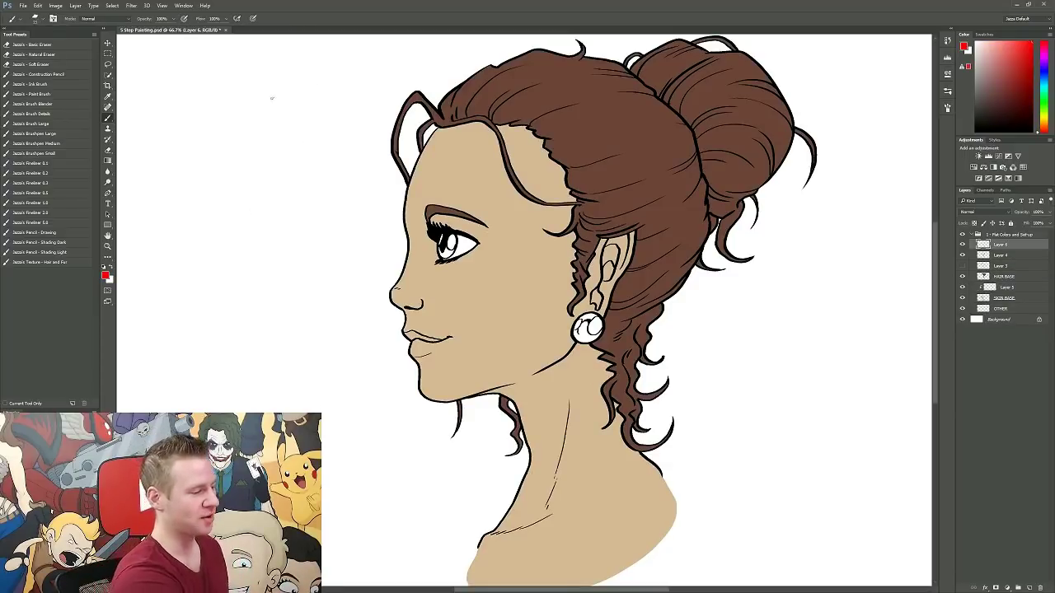
pyautogui.moveTo(248, 105)
pyautogui.mouseDown()
pyautogui.moveTo(280, 77)
pyautogui.moveTo(224, 73)
pyautogui.mouseUp()
pyautogui.hotkey('ctrl', 'z')
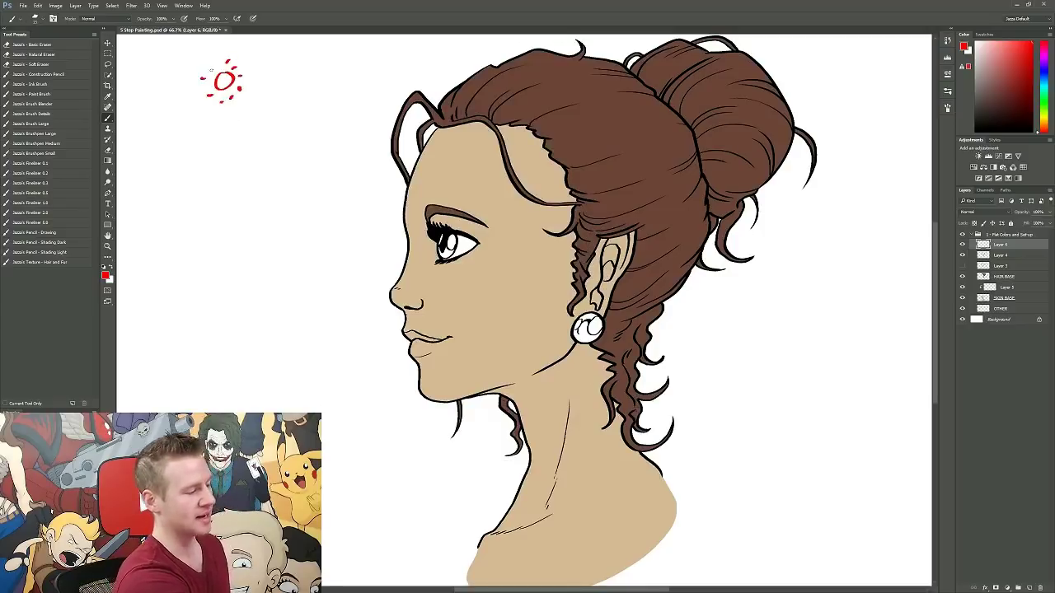
pyautogui.moveTo(218, 111)
pyautogui.mouseDown()
pyautogui.moveTo(252, 83)
pyautogui.moveTo(209, 107)
pyautogui.moveTo(257, 147)
pyautogui.mouseUp()
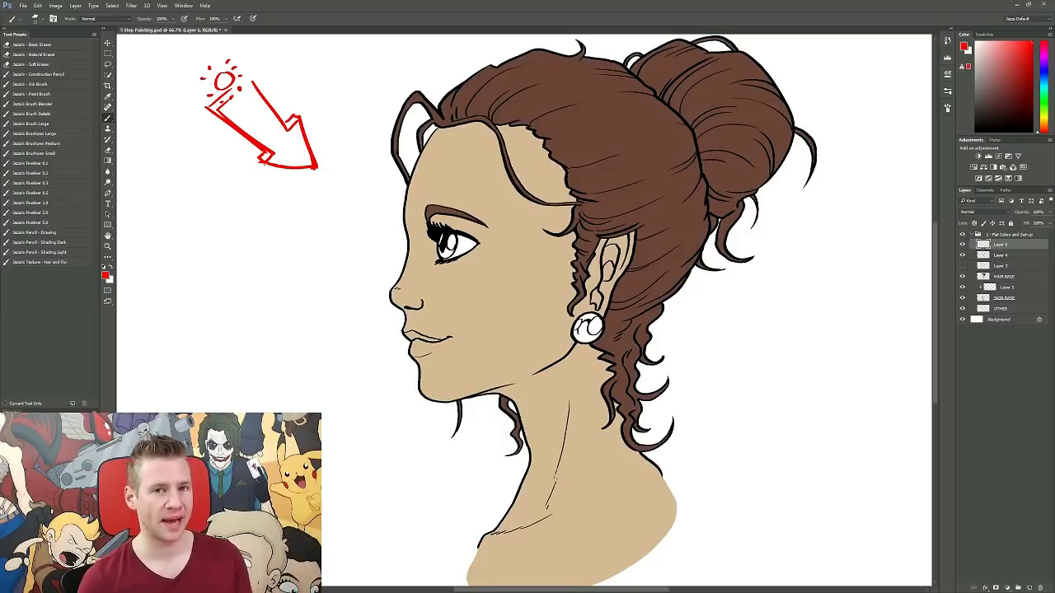
pyautogui.click(1001, 287)
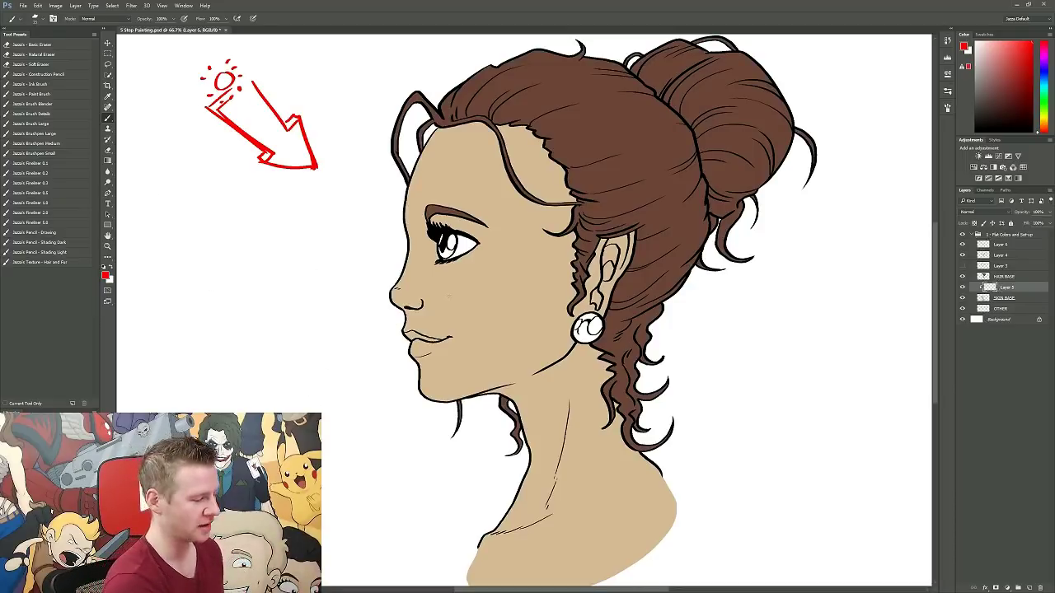
# Sample the flat skin tone and set a darker skin brown (S 40, B 72) as the painting colour.
pyautogui.press('i')
pyautogui.click(106, 276)
pyautogui.click(916, 159)
pyautogui.press('b')
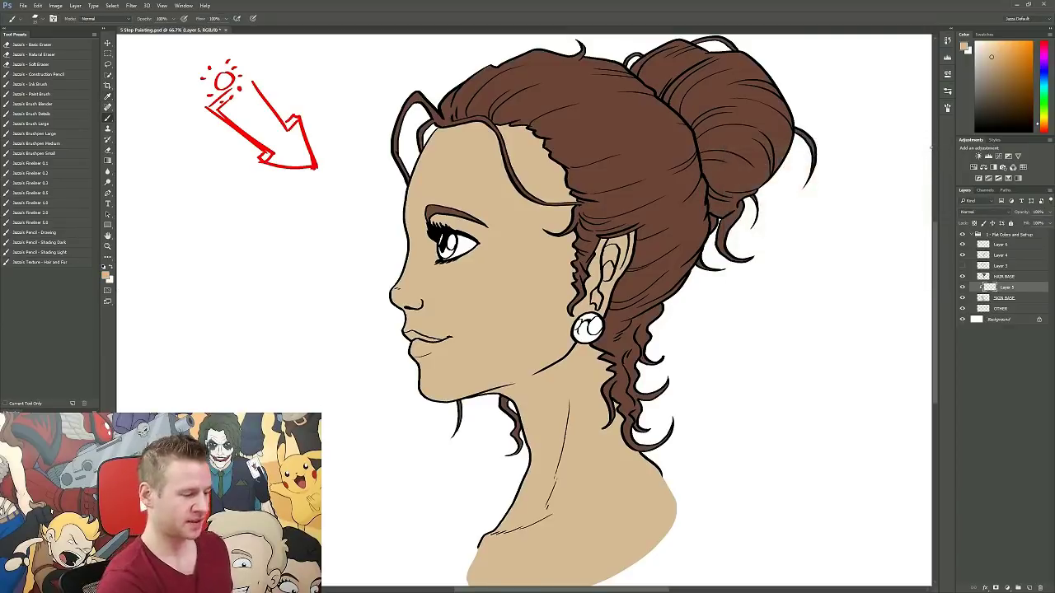
pyautogui.press('i')
pyautogui.click(105, 276)
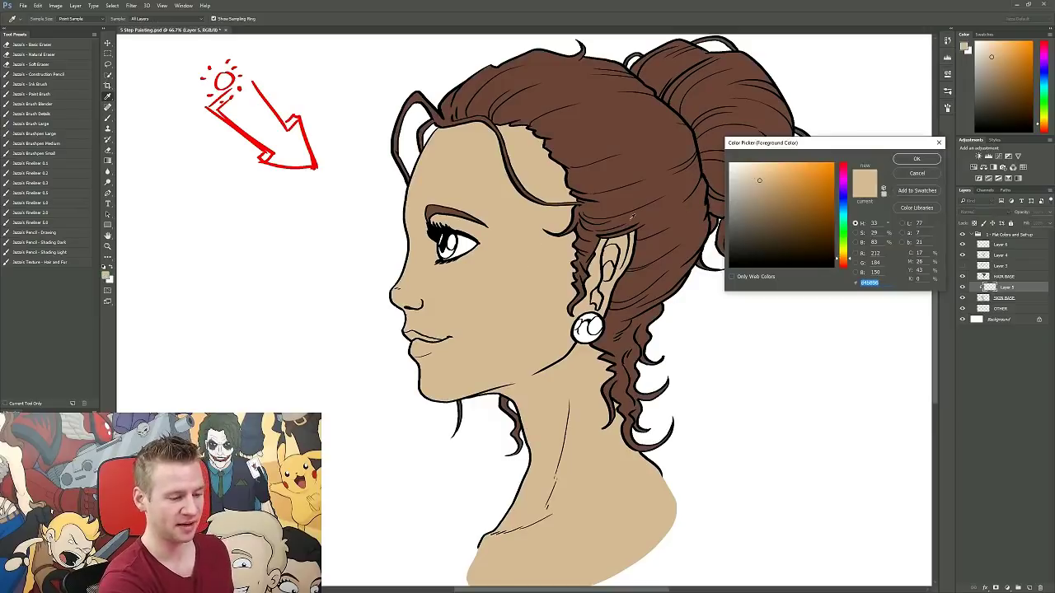
pyautogui.click(769, 192)
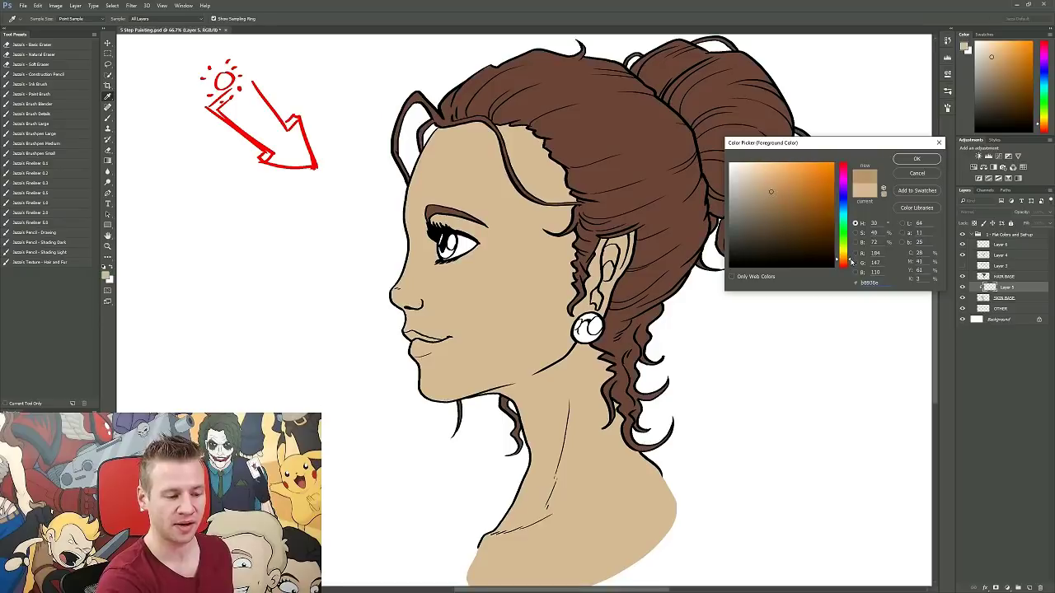
pyautogui.press('Return')
pyautogui.press('b')
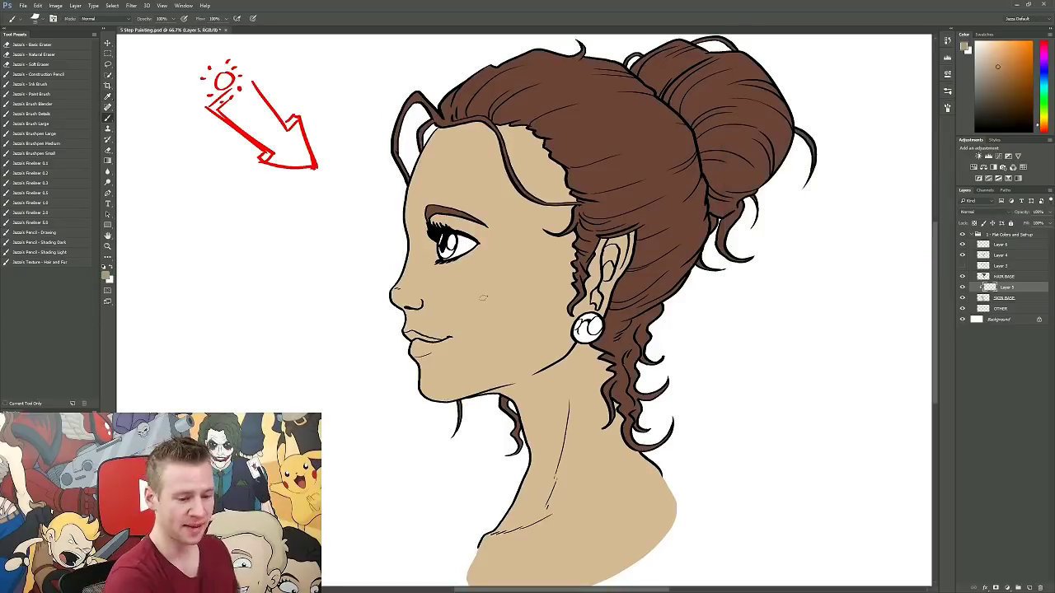
# Paint adjoining reference swatches of the shadow brown and the base skin tone beneath the sun drawing on Layer 6.
pyautogui.click(1002, 246)
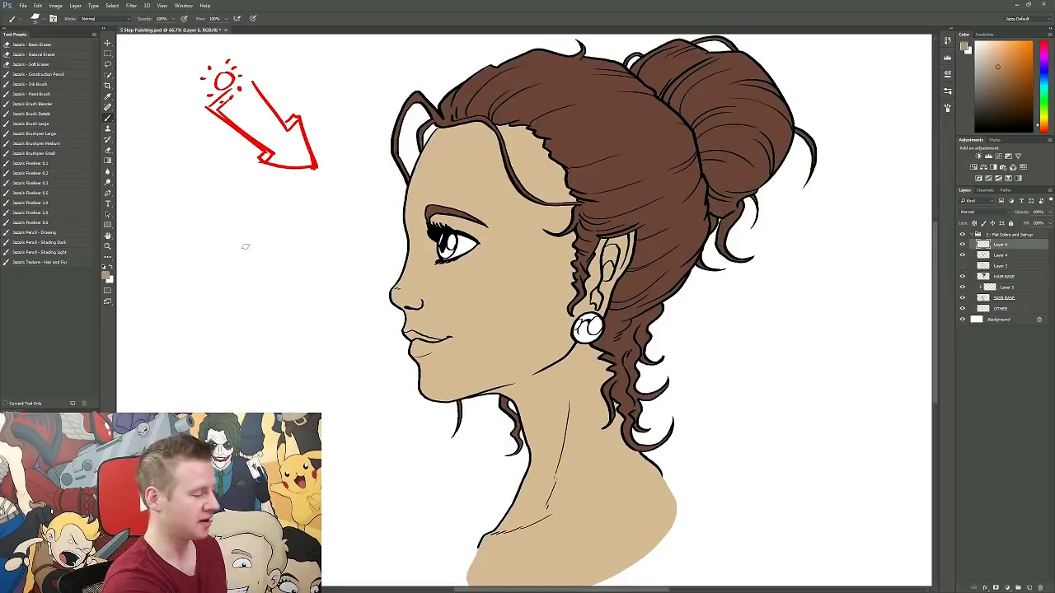
pyautogui.moveTo(243, 243)
pyautogui.mouseDown()
pyautogui.moveTo(264, 254)
pyautogui.moveTo(228, 256)
pyautogui.moveTo(241, 265)
pyautogui.mouseUp()
pyautogui.keyDown('alt'); pyautogui.click(497, 323); pyautogui.keyUp('alt')
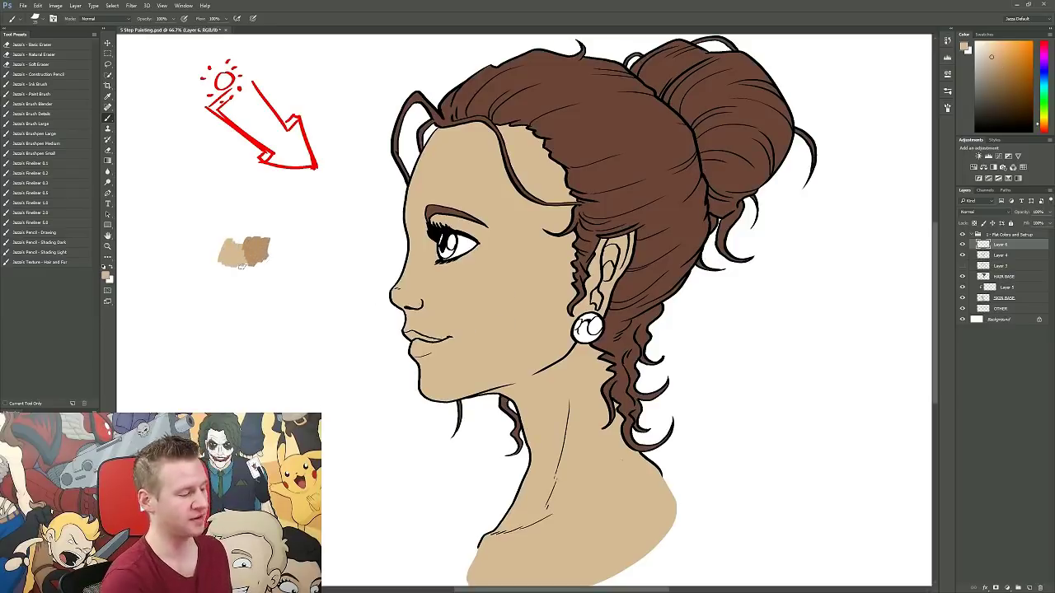
# Paint soft shadows in the darker swatch colour along the jawline and under the chin on clipped Layer 5.
pyautogui.click(1018, 288)
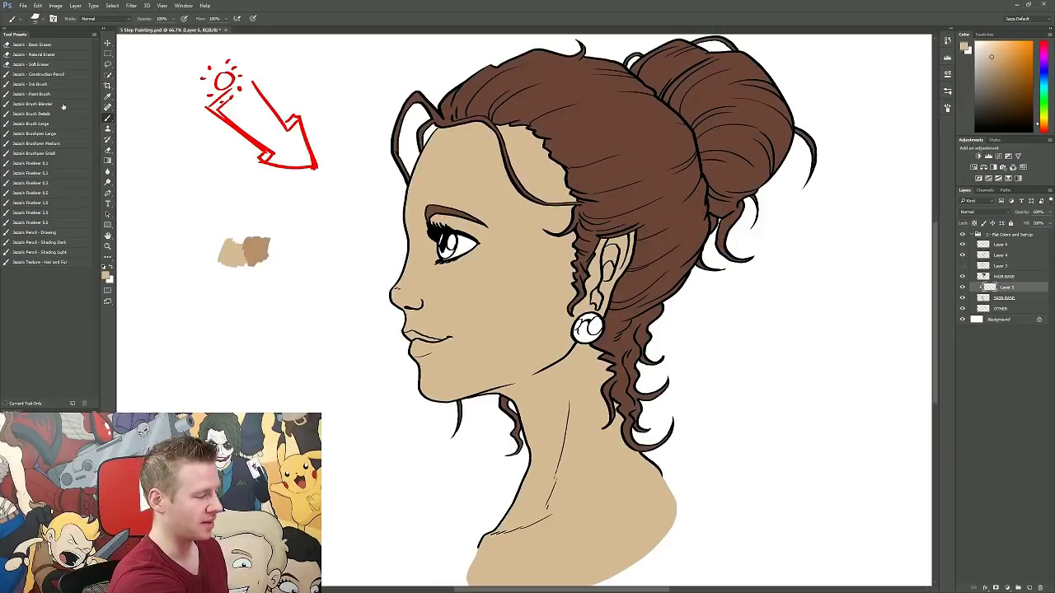
pyautogui.keyDown('alt'); pyautogui.click(262, 244); pyautogui.keyUp('alt')
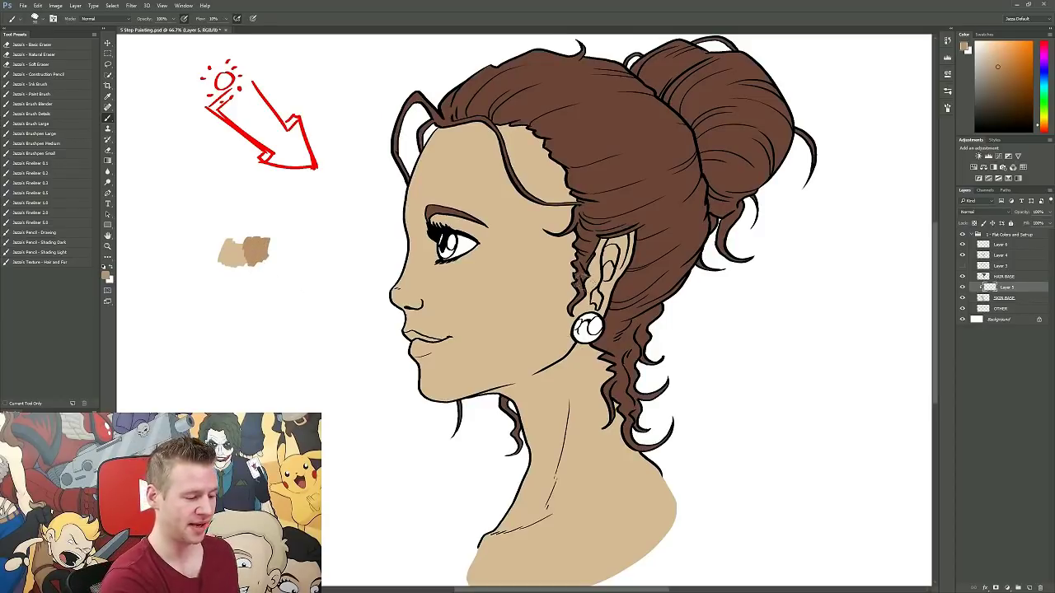
pyautogui.moveTo(572, 328)
pyautogui.mouseDown()
pyautogui.moveTo(498, 380)
pyautogui.moveTo(431, 394)
pyautogui.mouseUp()
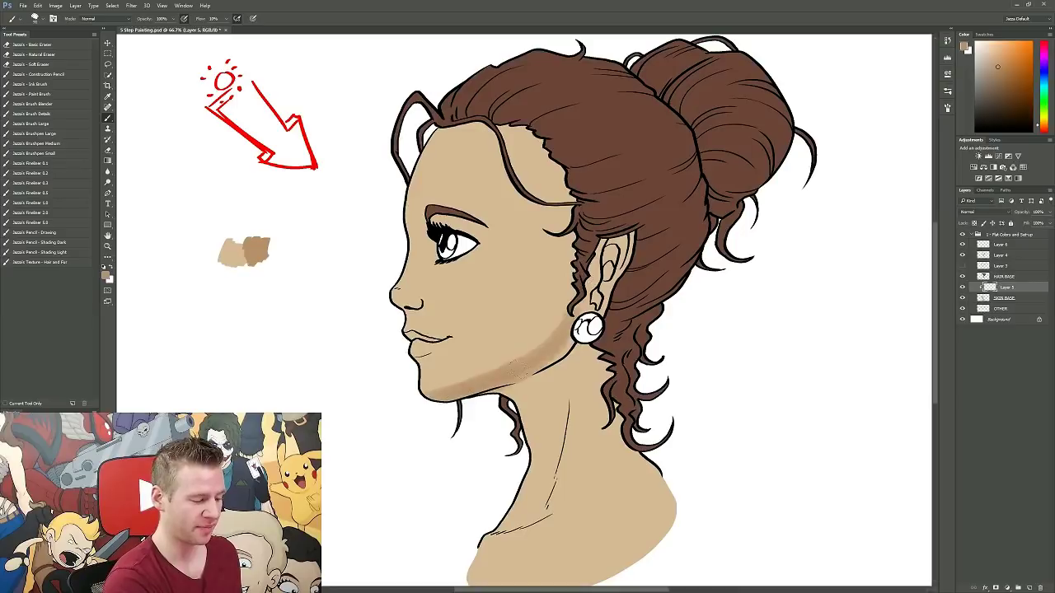
pyautogui.moveTo(579, 323)
pyautogui.mouseDown()
pyautogui.moveTo(518, 379)
pyautogui.moveTo(568, 252)
pyautogui.moveTo(462, 378)
pyautogui.moveTo(540, 331)
pyautogui.mouseUp()
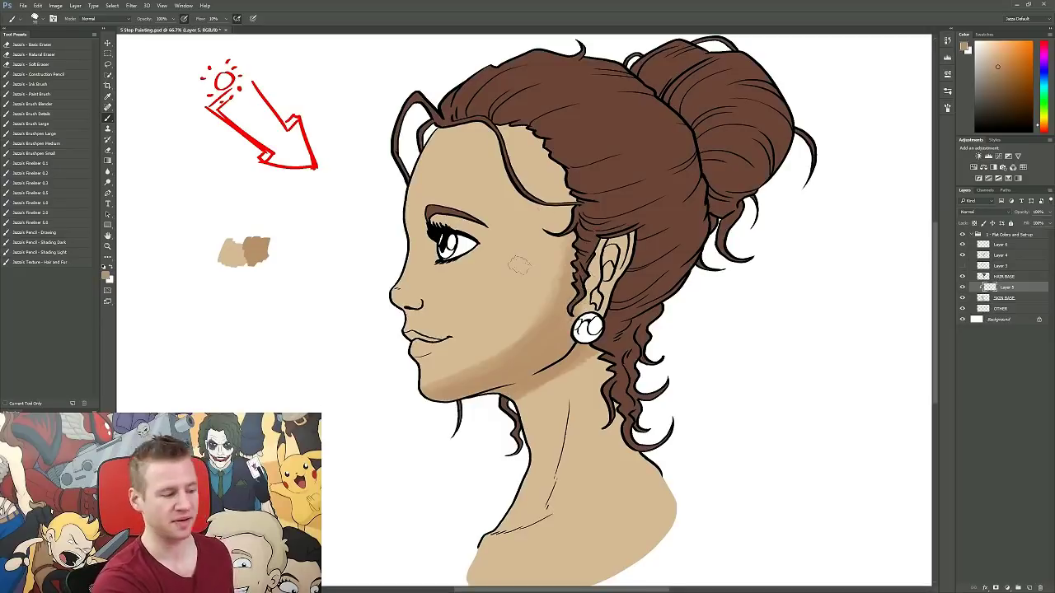
# Sample an intermediate skin tone from the cheek and blend the jaw shadow's upper edge into the lit skin.
pyautogui.press('alt')
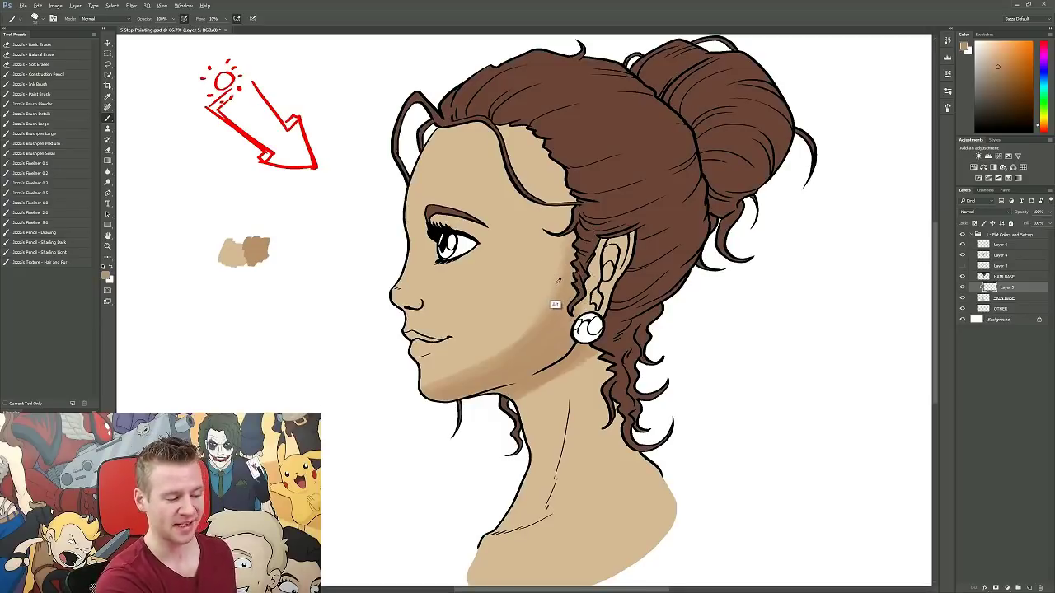
pyautogui.keyDown('alt'); pyautogui.click(555, 284); pyautogui.keyUp('alt')
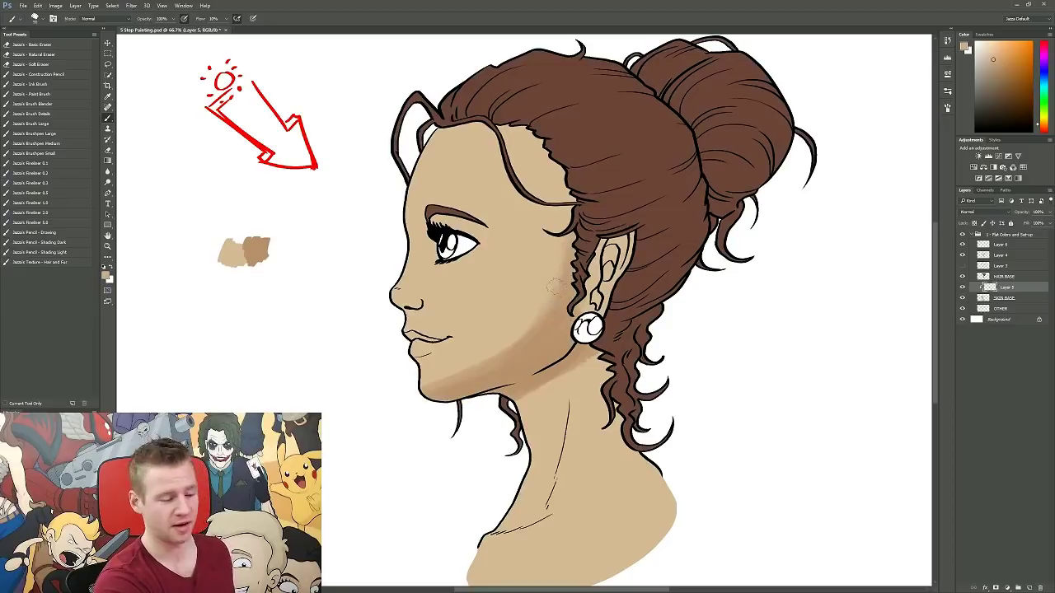
pyautogui.moveTo(556, 284)
pyautogui.mouseDown()
pyautogui.moveTo(550, 323)
pyautogui.moveTo(504, 341)
pyautogui.mouseUp()
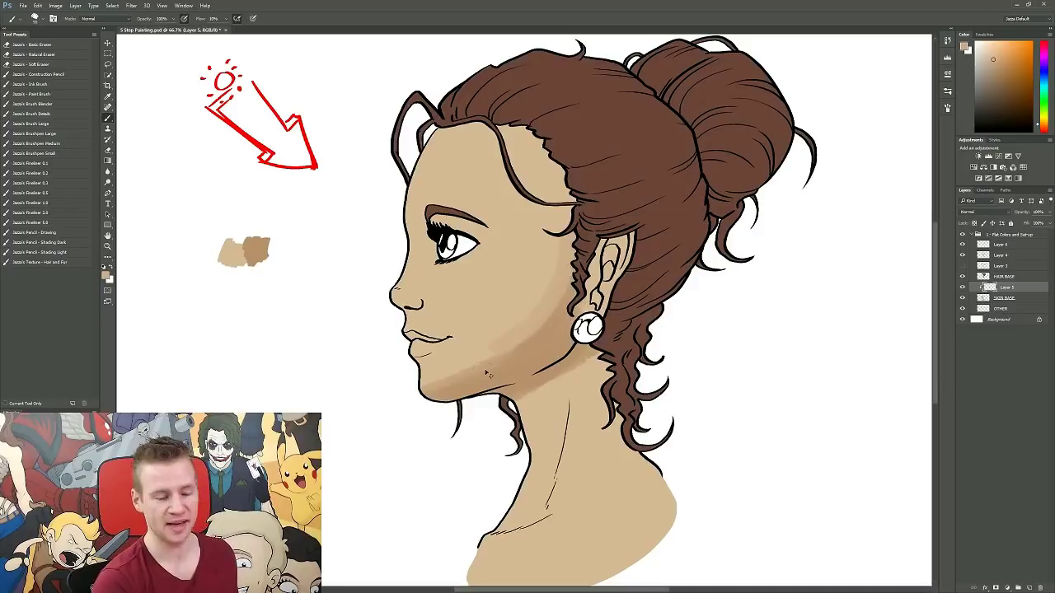
pyautogui.hotkey('ctrl', 'z')
pyautogui.moveTo(487, 356)
pyautogui.mouseDown()
pyautogui.moveTo(567, 262)
pyautogui.moveTo(544, 318)
pyautogui.moveTo(412, 382)
pyautogui.moveTo(525, 324)
pyautogui.mouseUp()
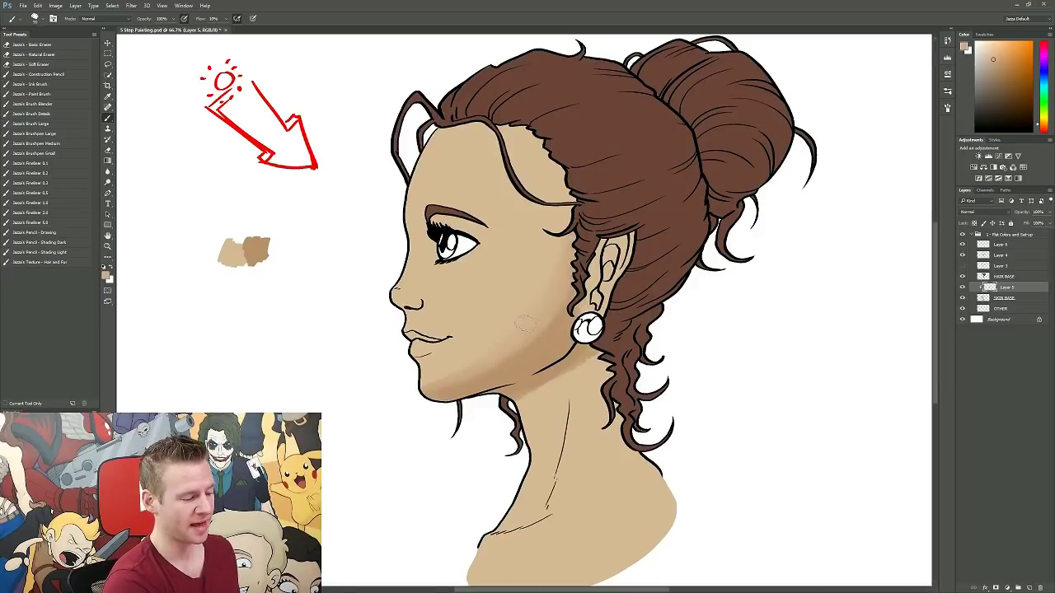
pyautogui.moveTo(490, 364); pyautogui.dragTo(565, 307)
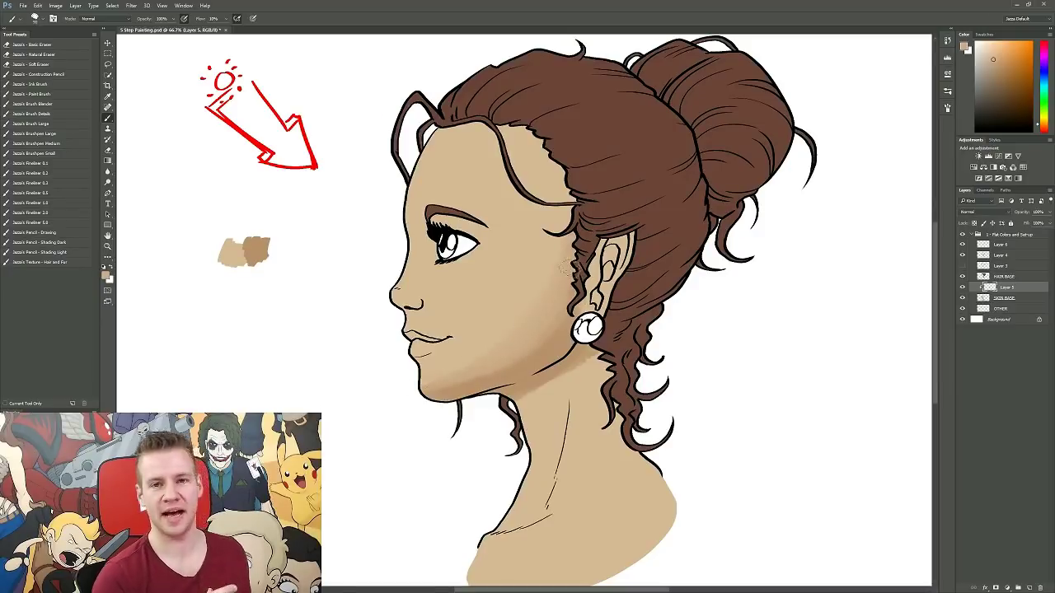
# Sample the jaw's shadow brown and shade the forehead along the hairline and temple.
pyautogui.keyDown('alt'); pyautogui.click(556, 346); pyautogui.keyUp('alt')
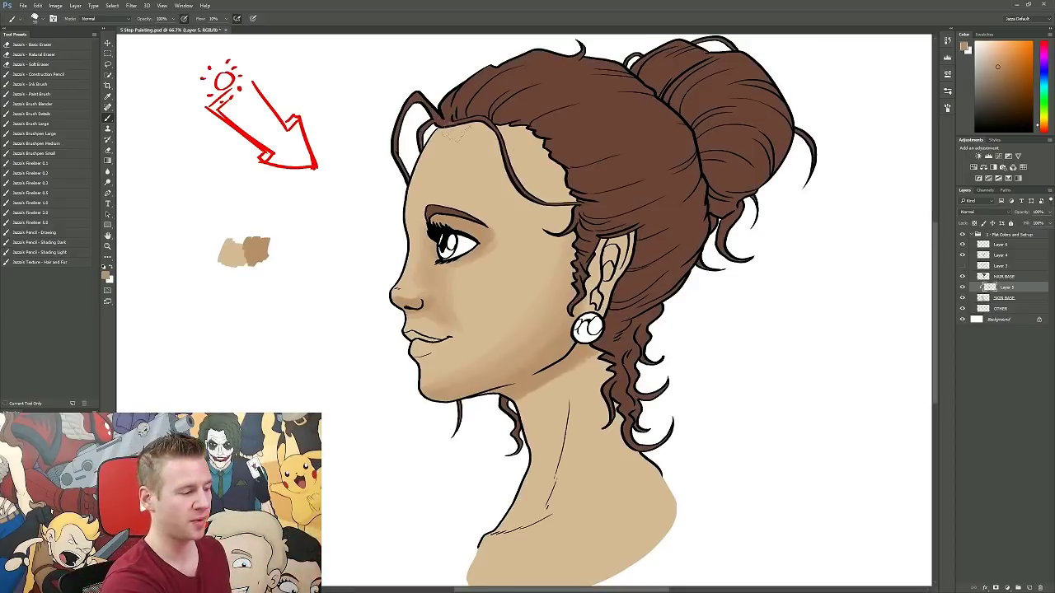
pyautogui.moveTo(445, 132)
pyautogui.mouseDown()
pyautogui.moveTo(571, 147)
pyautogui.moveTo(507, 116)
pyautogui.moveTo(558, 169)
pyautogui.moveTo(577, 213)
pyautogui.mouseUp()
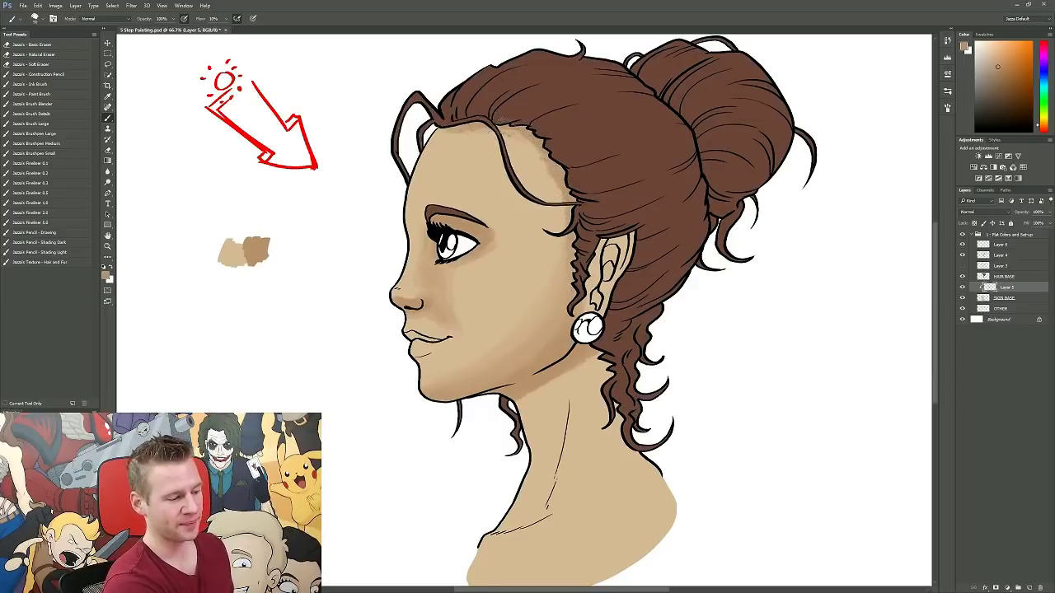
pyautogui.moveTo(527, 136); pyautogui.dragTo(564, 222)
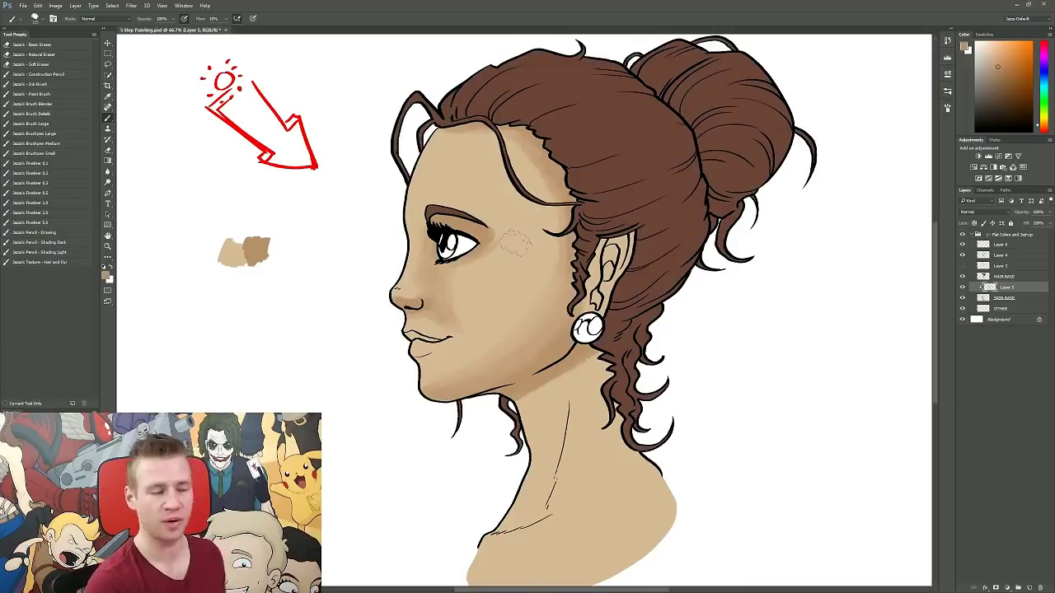
pyautogui.moveTo(507, 136)
pyautogui.mouseDown()
pyautogui.moveTo(554, 215)
pyautogui.moveTo(544, 171)
pyautogui.mouseUp()
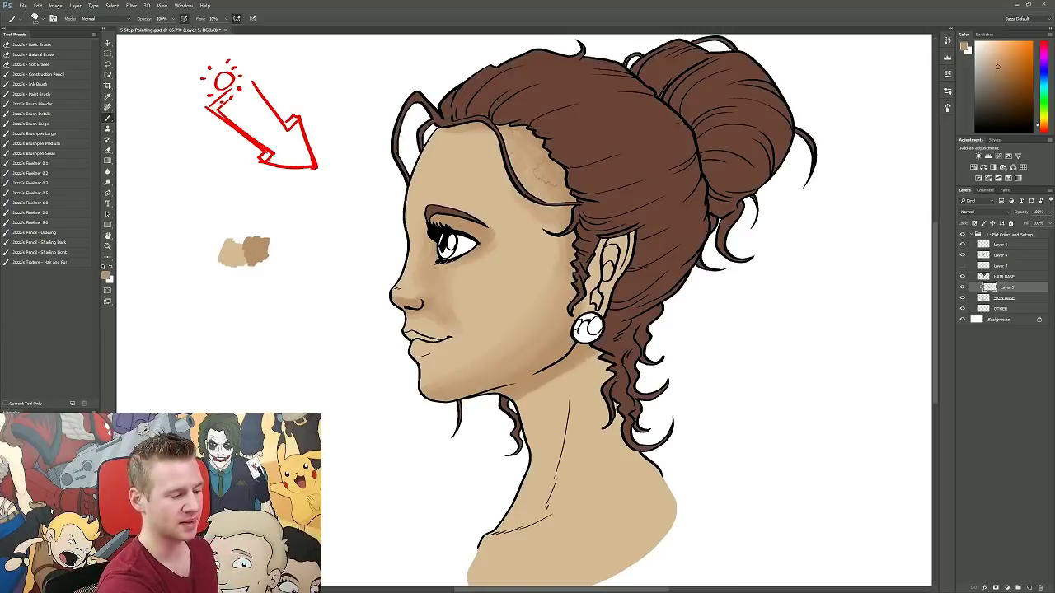
# Brush broad shadows over the cheek and jaw, then down the neck to the shoulder.
pyautogui.moveTo(542, 291)
pyautogui.mouseDown()
pyautogui.moveTo(498, 313)
pyautogui.moveTo(470, 363)
pyautogui.moveTo(540, 235)
pyautogui.moveTo(462, 359)
pyautogui.moveTo(416, 386)
pyautogui.moveTo(439, 368)
pyautogui.moveTo(417, 371)
pyautogui.mouseUp()
pyautogui.moveTo(511, 283)
pyautogui.mouseDown()
pyautogui.moveTo(471, 301)
pyautogui.moveTo(488, 348)
pyautogui.moveTo(449, 356)
pyautogui.mouseUp()
pyautogui.moveTo(593, 305)
pyautogui.mouseDown()
pyautogui.moveTo(614, 247)
pyautogui.moveTo(611, 305)
pyautogui.moveTo(565, 445)
pyautogui.moveTo(532, 507)
pyautogui.moveTo(503, 528)
pyautogui.mouseUp()
pyautogui.moveTo(580, 396); pyautogui.dragTo(583, 477)
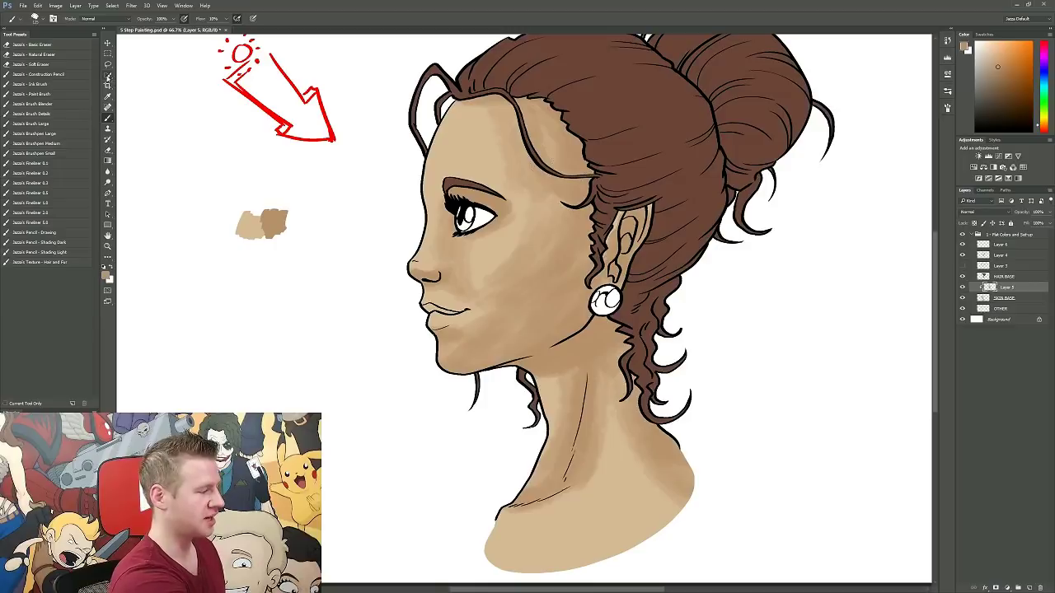
# Select the whole flat skin area on the SKIN BASE layer with the Magic Wand.
pyautogui.click(107, 76)
pyautogui.click(134, 84)
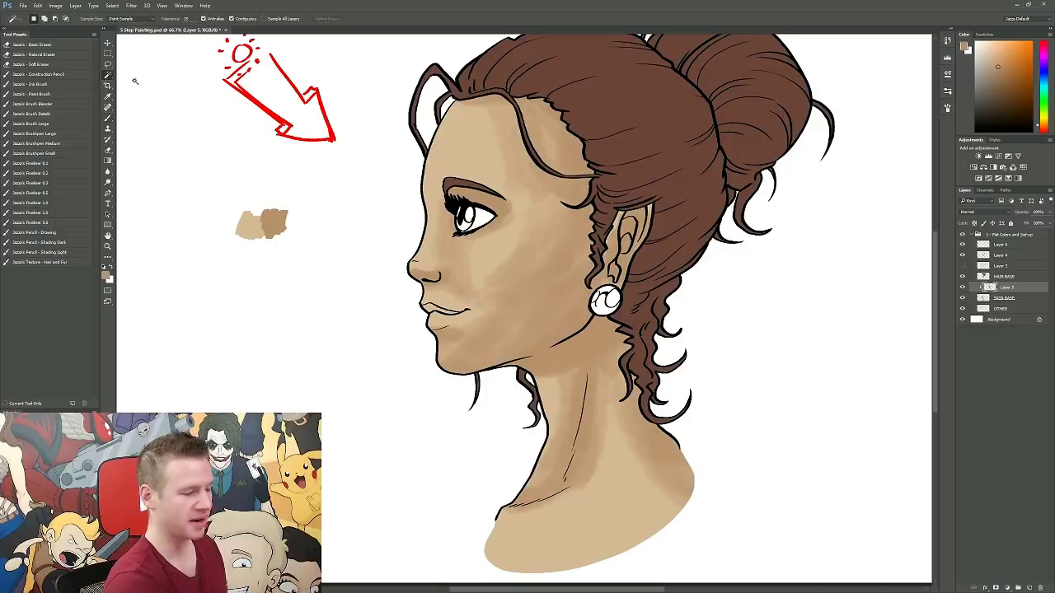
pyautogui.click(997, 299)
pyautogui.click(489, 167)
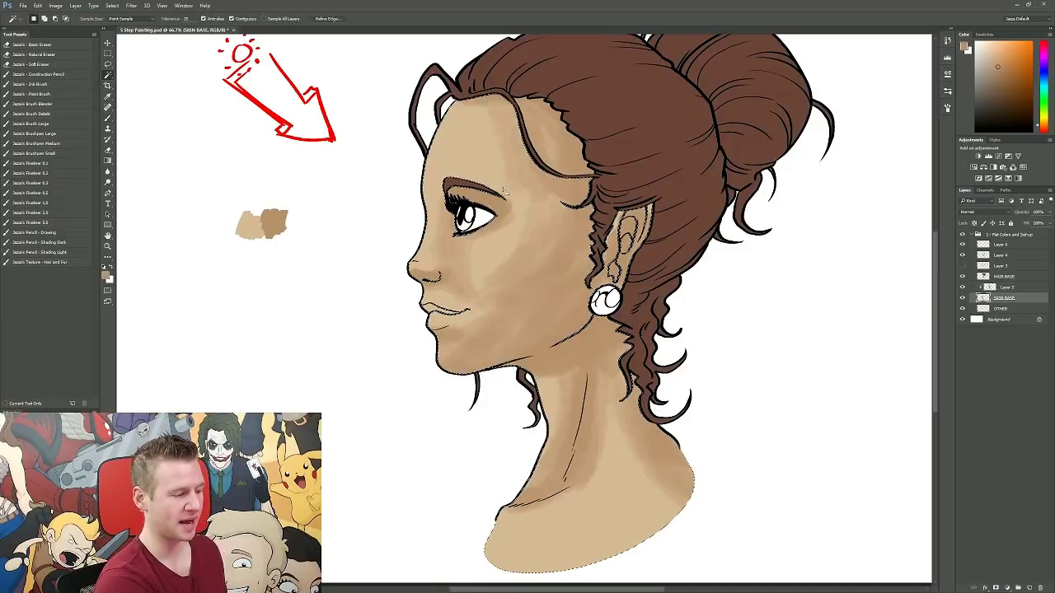
# Shift the selected skin base slightly toward red with a Hue/Saturation adjustment, and remove the selection.
pyautogui.click(55, 5)
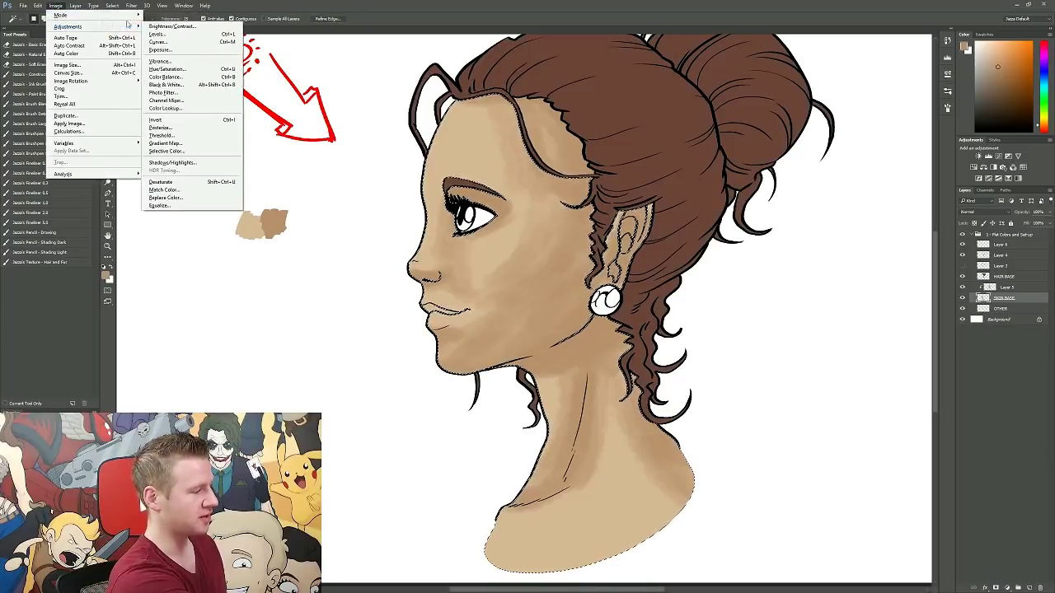
pyautogui.click(218, 69)
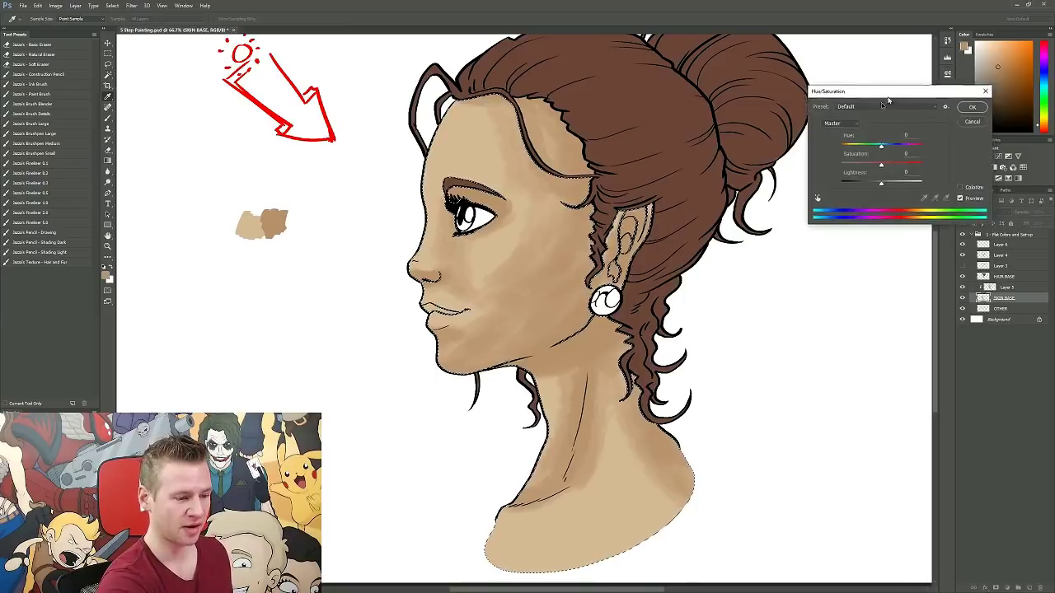
pyautogui.moveTo(886, 98); pyautogui.dragTo(799, 212)
pyautogui.moveTo(791, 261); pyautogui.dragTo(793, 261)
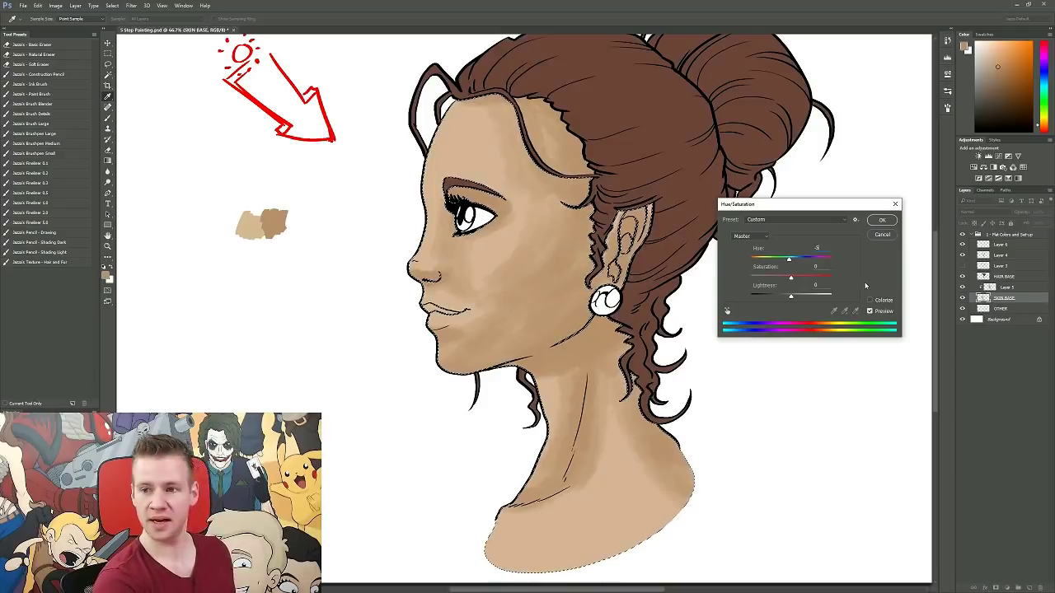
pyautogui.click(882, 219)
pyautogui.press('w')
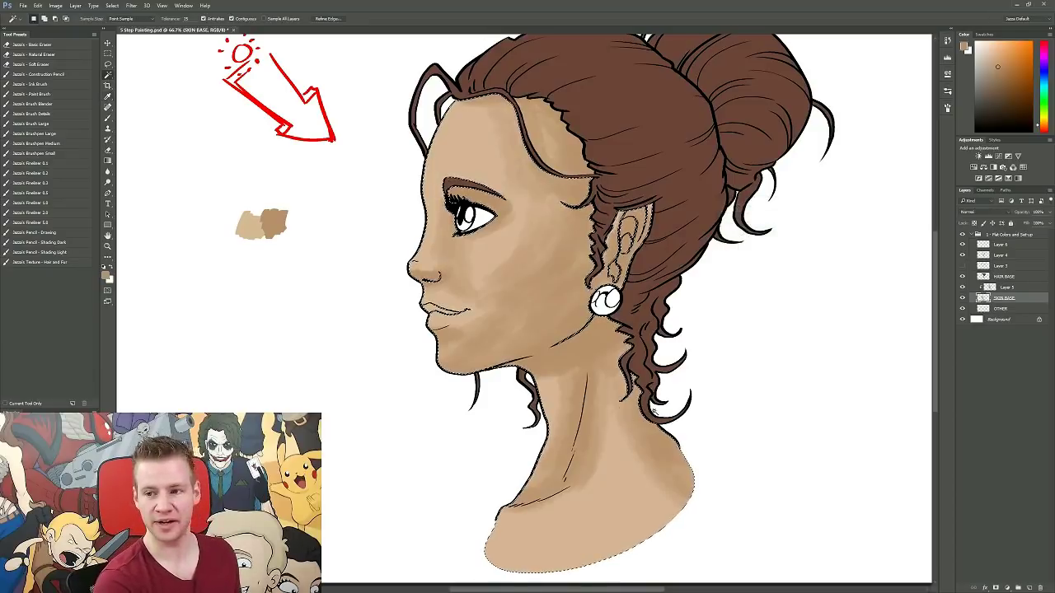
pyautogui.press('m')
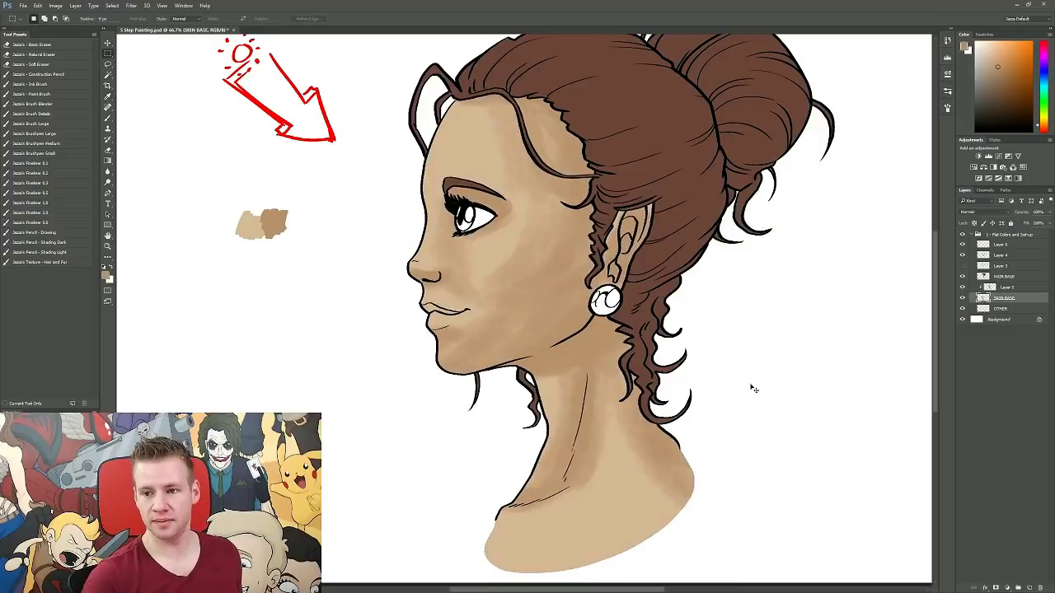
pyautogui.hotkey('ctrl', 'd')
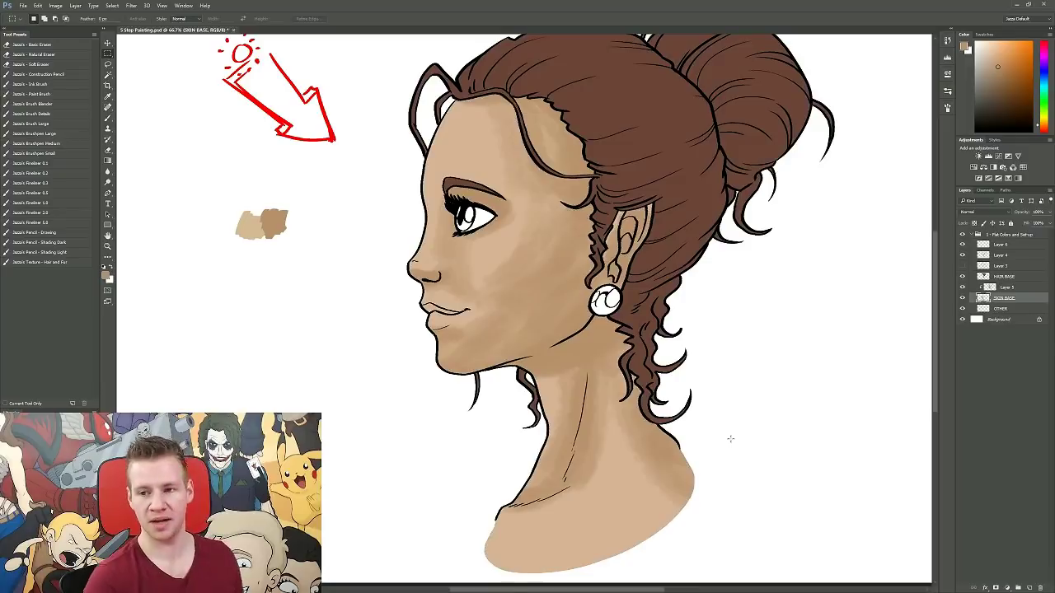
# Brush more of the shadow brown over the forehead, cheek and back of the neck on clipped Layer 5.
pyautogui.press('b')
pyautogui.click(1008, 288)
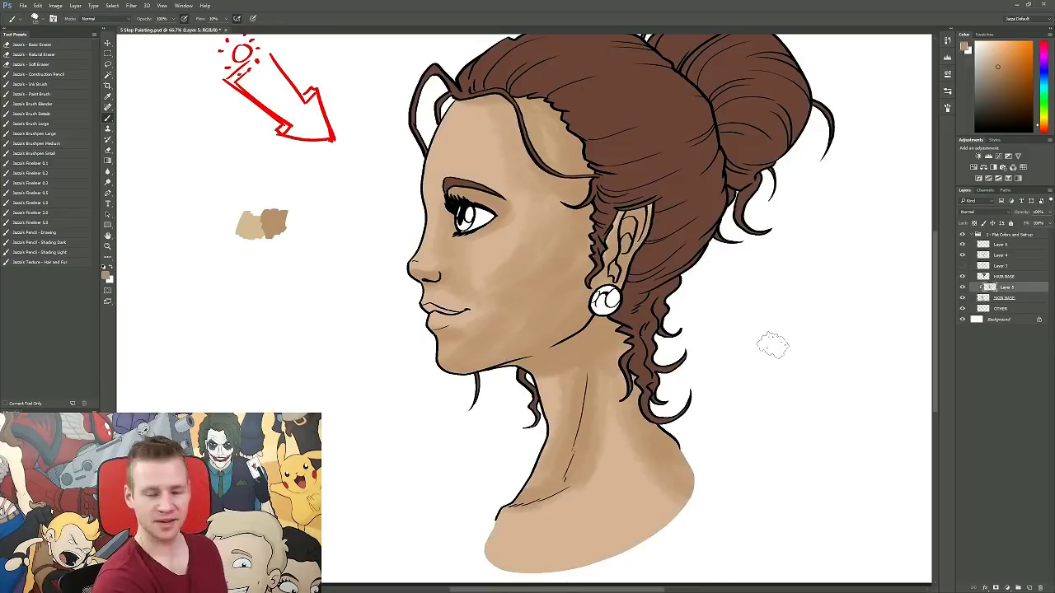
pyautogui.moveTo(478, 114)
pyautogui.mouseDown()
pyautogui.moveTo(480, 171)
pyautogui.moveTo(510, 194)
pyautogui.mouseUp()
pyautogui.moveTo(518, 93); pyautogui.dragTo(527, 167)
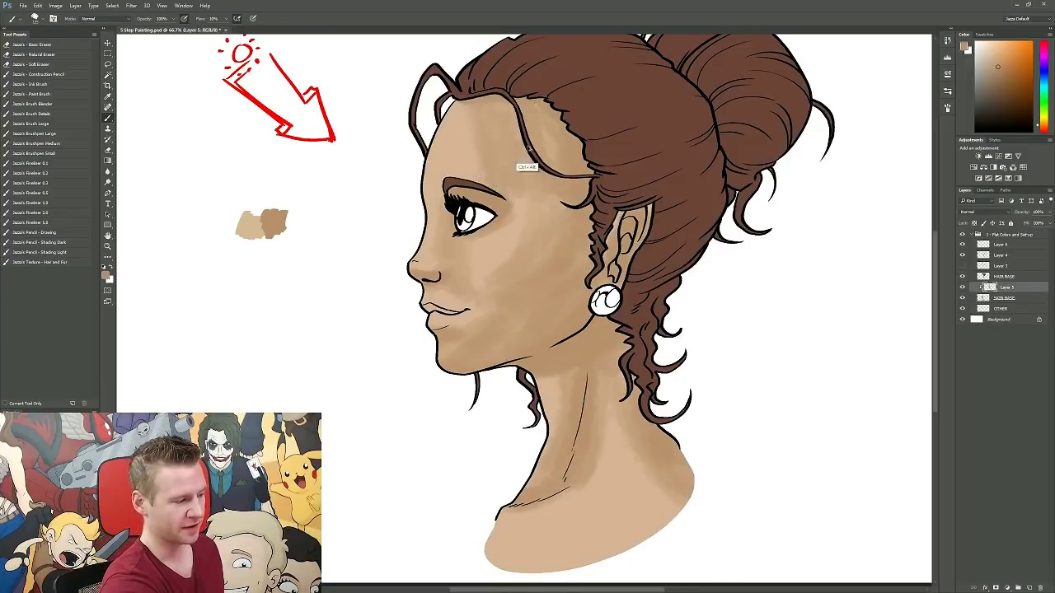
pyautogui.moveTo(502, 132)
pyautogui.mouseDown()
pyautogui.moveTo(504, 186)
pyautogui.moveTo(519, 202)
pyautogui.moveTo(507, 321)
pyautogui.moveTo(515, 329)
pyautogui.moveTo(503, 354)
pyautogui.moveTo(548, 384)
pyautogui.moveTo(552, 404)
pyautogui.moveTo(611, 359)
pyautogui.mouseUp()
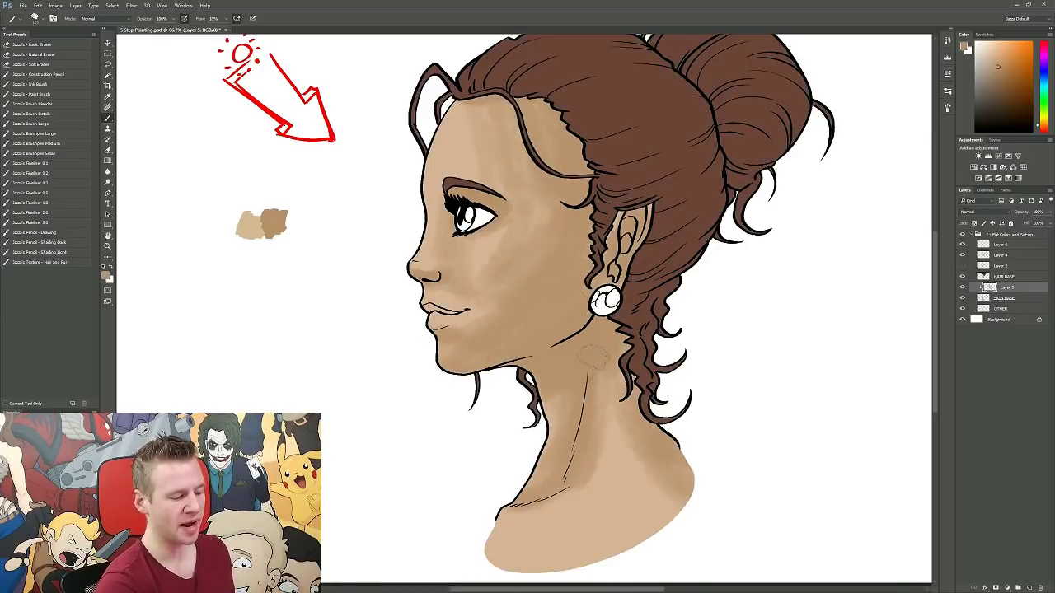
pyautogui.moveTo(635, 322); pyautogui.dragTo(632, 381)
pyautogui.moveTo(602, 426); pyautogui.dragTo(615, 387)
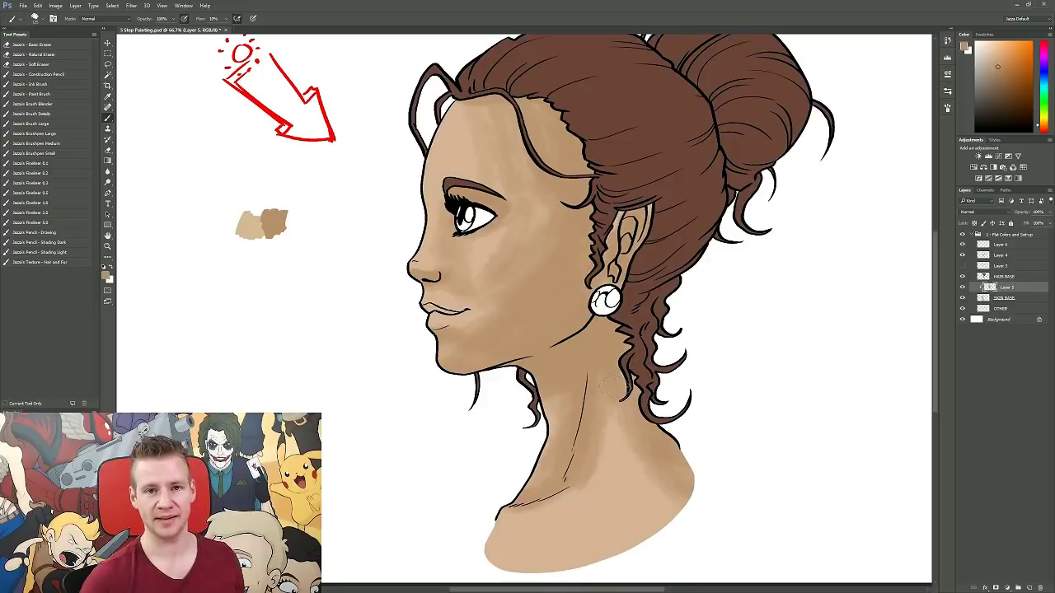
# Extend the brown shading across the lower face, the base of the neck, the chest and the shoulder.
pyautogui.moveTo(470, 304); pyautogui.dragTo(506, 387)
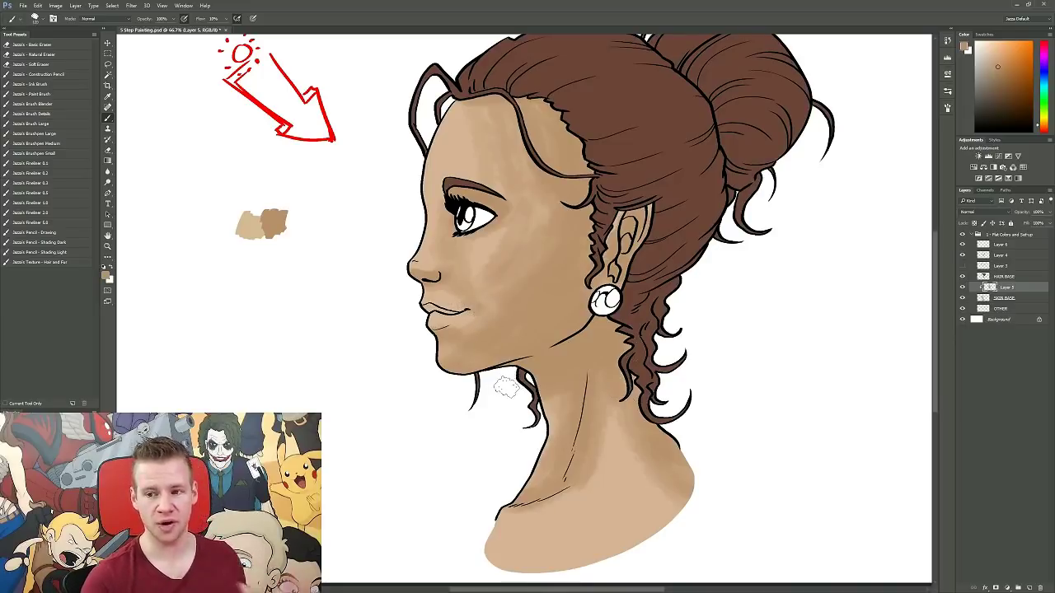
pyautogui.moveTo(629, 382)
pyautogui.mouseDown()
pyautogui.moveTo(610, 569)
pyautogui.moveTo(648, 503)
pyautogui.moveTo(680, 518)
pyautogui.moveTo(590, 527)
pyautogui.mouseUp()
pyautogui.moveTo(483, 516)
pyautogui.mouseDown()
pyautogui.moveTo(517, 557)
pyautogui.moveTo(614, 508)
pyautogui.moveTo(503, 549)
pyautogui.moveTo(598, 542)
pyautogui.mouseUp()
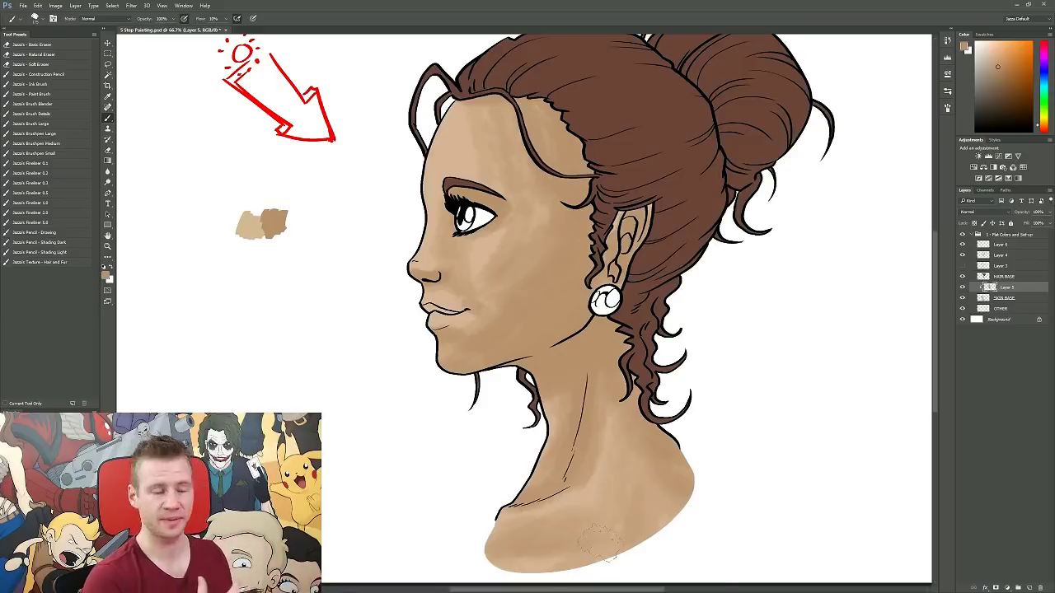
# Paint a darker brown swatch, RGB 143, 104, 68, below the existing skin swatches on Layer 6.
pyautogui.click(999, 246)
pyautogui.click(108, 271)
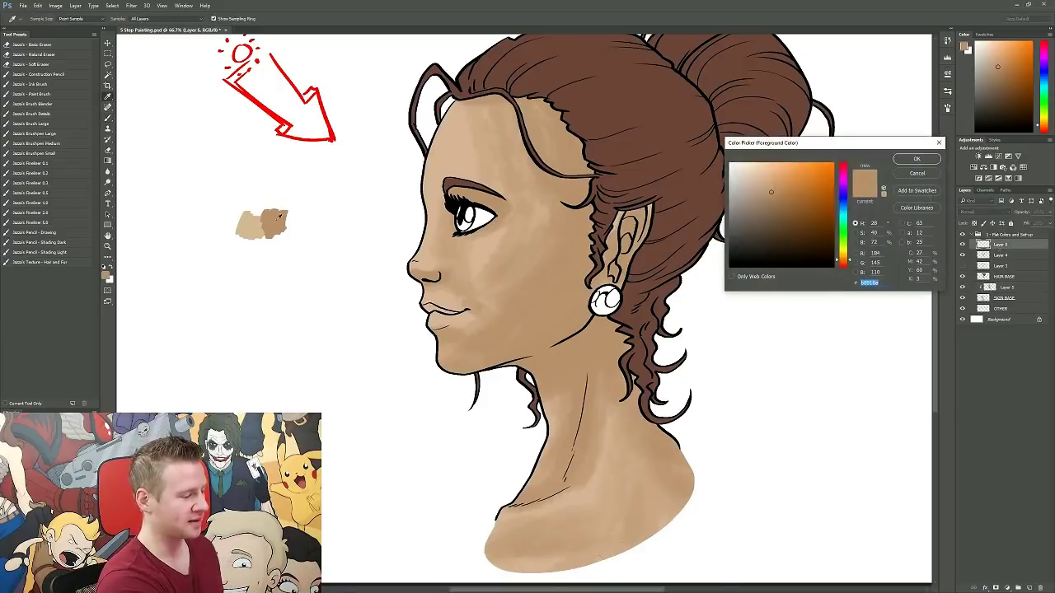
pyautogui.moveTo(770, 192); pyautogui.dragTo(783, 208)
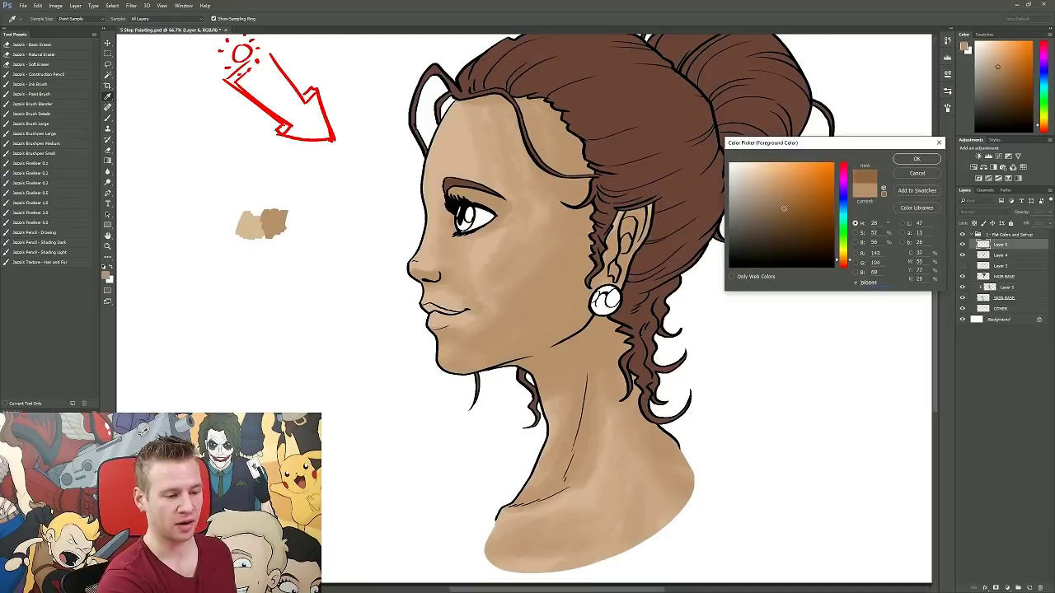
pyautogui.click(915, 160)
pyautogui.press('b')
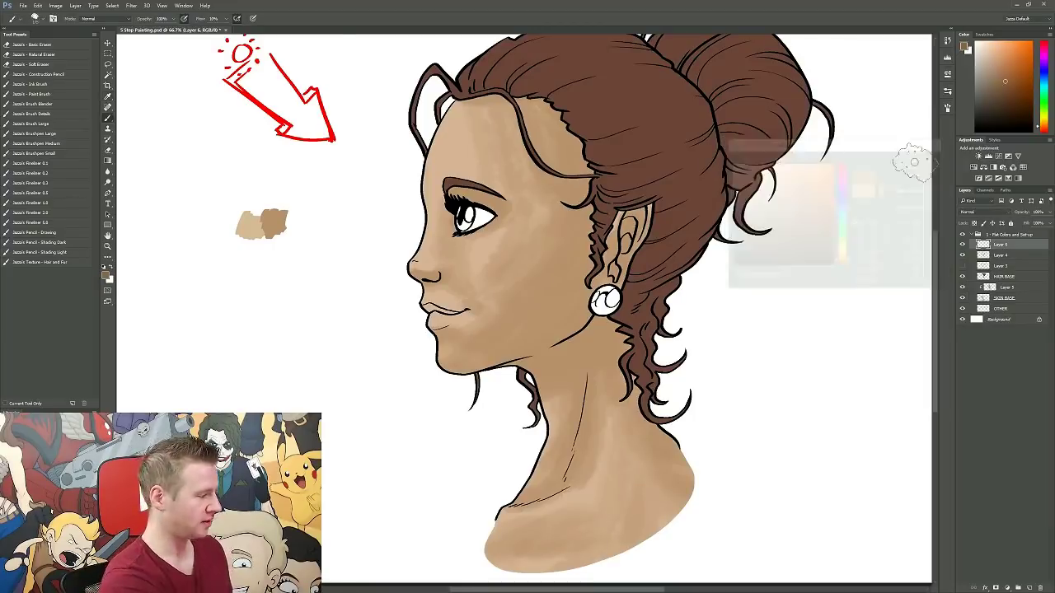
pyautogui.moveTo(266, 237)
pyautogui.mouseDown()
pyautogui.moveTo(265, 257)
pyautogui.moveTo(268, 239)
pyautogui.moveTo(282, 257)
pyautogui.mouseUp()
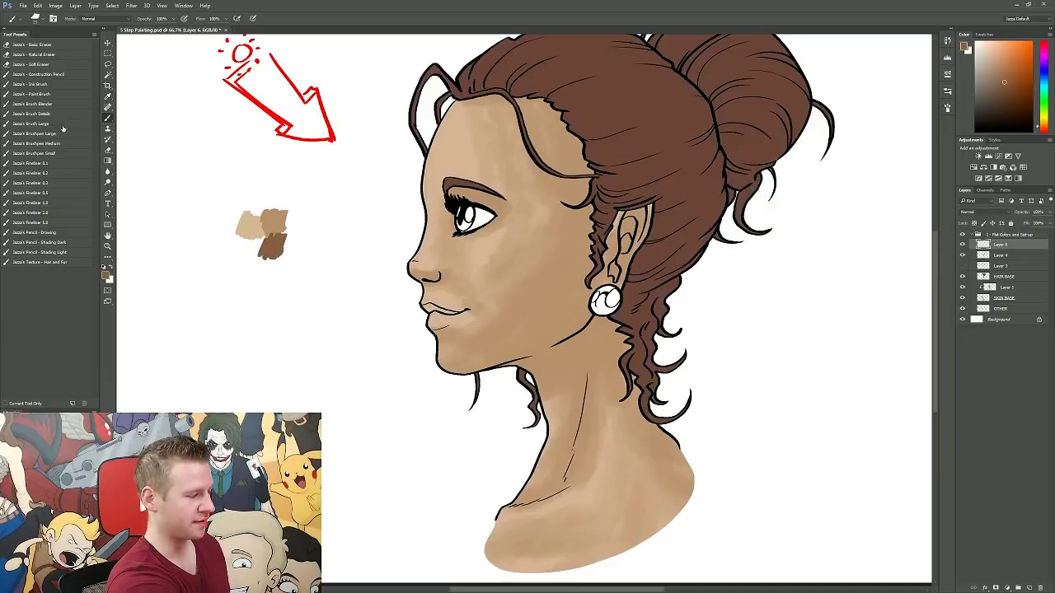
# Shade along the jawline and lower cheek with the darker brown on clipped Layer 5, using the Jazza's - Paint Brush preset.
pyautogui.click(49, 96)
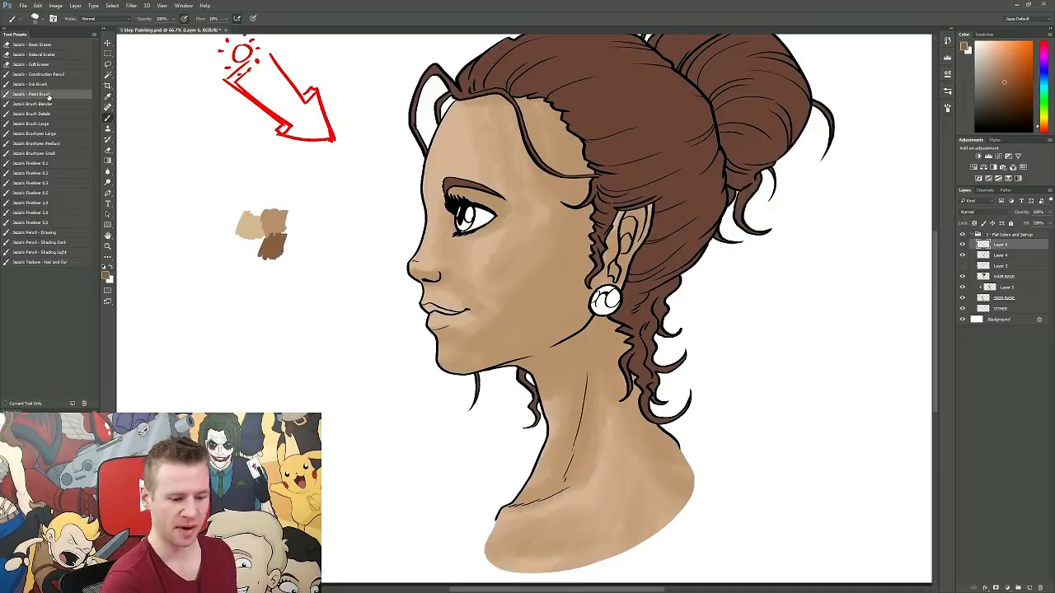
pyautogui.click(1002, 287)
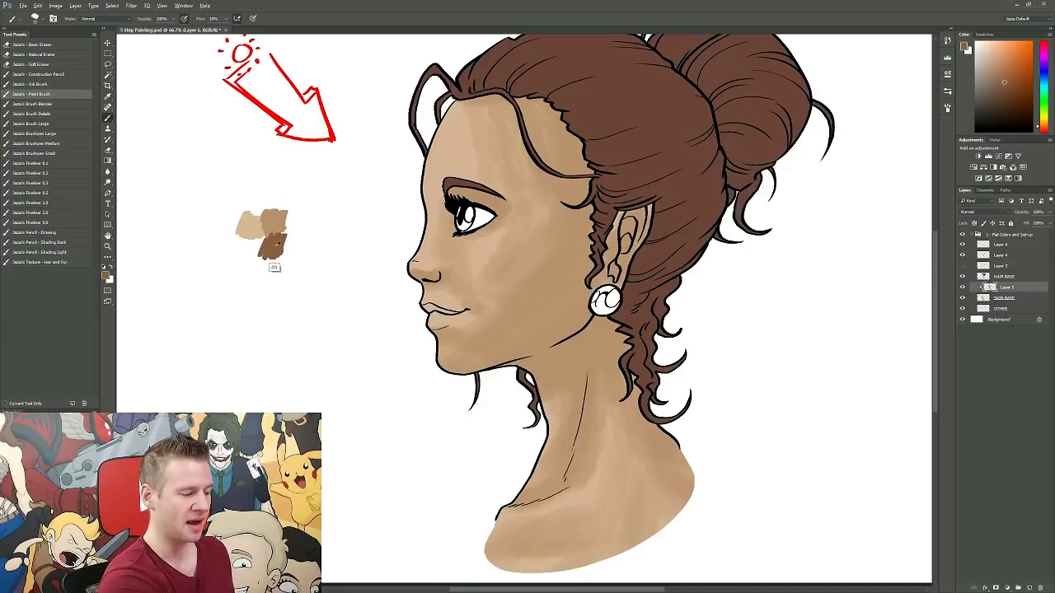
pyautogui.moveTo(587, 258); pyautogui.dragTo(462, 371)
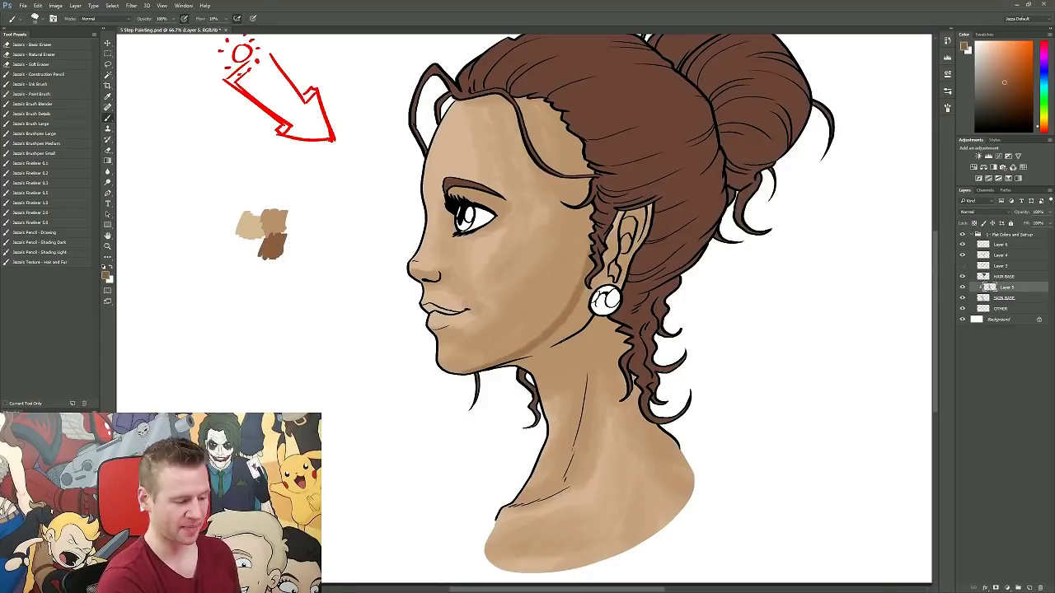
pyautogui.moveTo(593, 298); pyautogui.dragTo(514, 361)
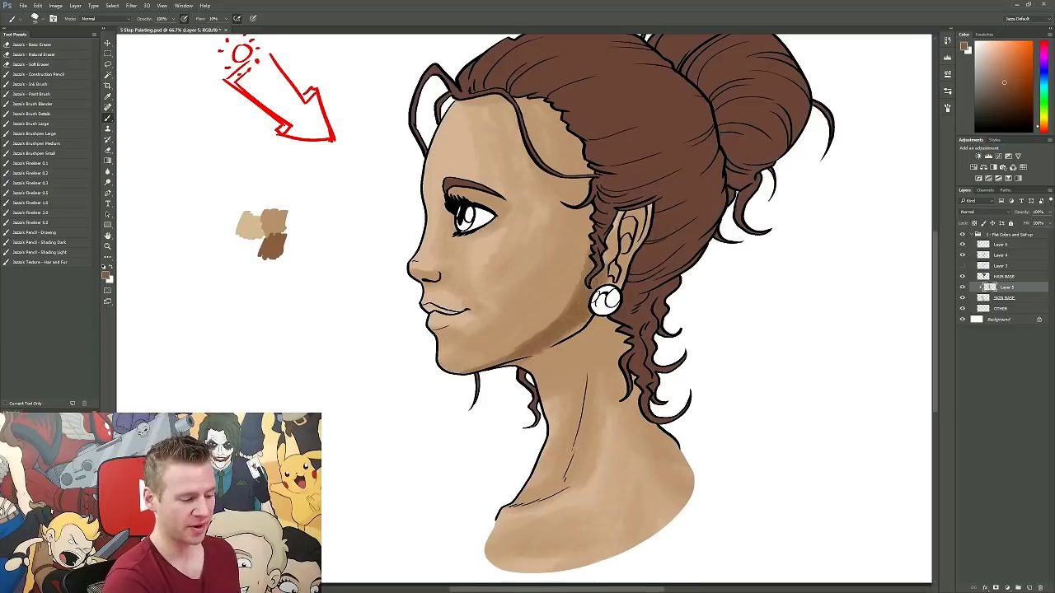
pyautogui.moveTo(577, 298); pyautogui.dragTo(452, 373)
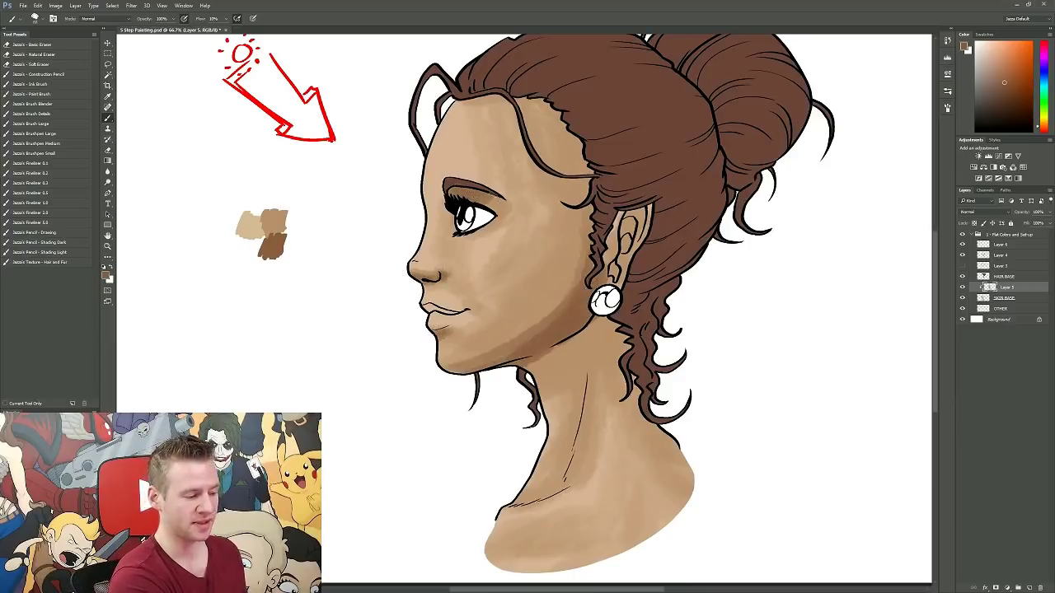
# Brush the darker brown around the eye and down the front, side and back of the neck.
pyautogui.moveTo(495, 202); pyautogui.dragTo(506, 218)
pyautogui.moveTo(541, 390)
pyautogui.mouseDown()
pyautogui.moveTo(635, 326)
pyautogui.moveTo(582, 374)
pyautogui.moveTo(530, 394)
pyautogui.moveTo(577, 383)
pyautogui.moveTo(598, 416)
pyautogui.moveTo(580, 494)
pyautogui.moveTo(554, 516)
pyautogui.moveTo(514, 524)
pyautogui.moveTo(578, 488)
pyautogui.mouseUp()
pyautogui.moveTo(592, 383); pyautogui.dragTo(557, 502)
pyautogui.moveTo(587, 421); pyautogui.dragTo(549, 506)
pyautogui.moveTo(614, 371); pyautogui.dragTo(595, 465)
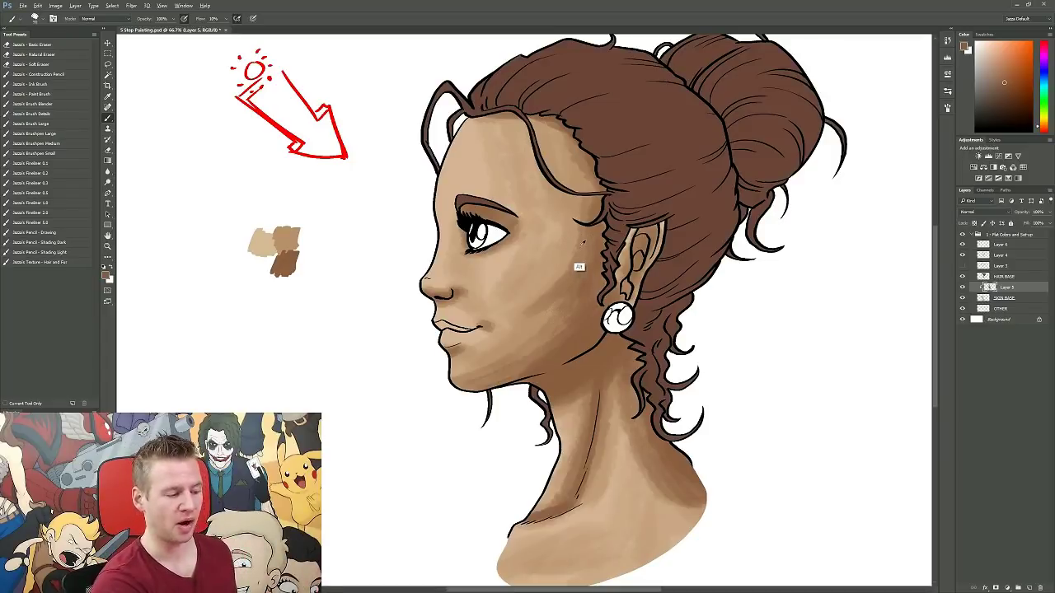
# Blend the brown shading over the cheek, jaw, back of the neck and shoulder with tones sampled from the skin.
pyautogui.keyDown('alt'); pyautogui.click(581, 266); pyautogui.keyUp('alt')
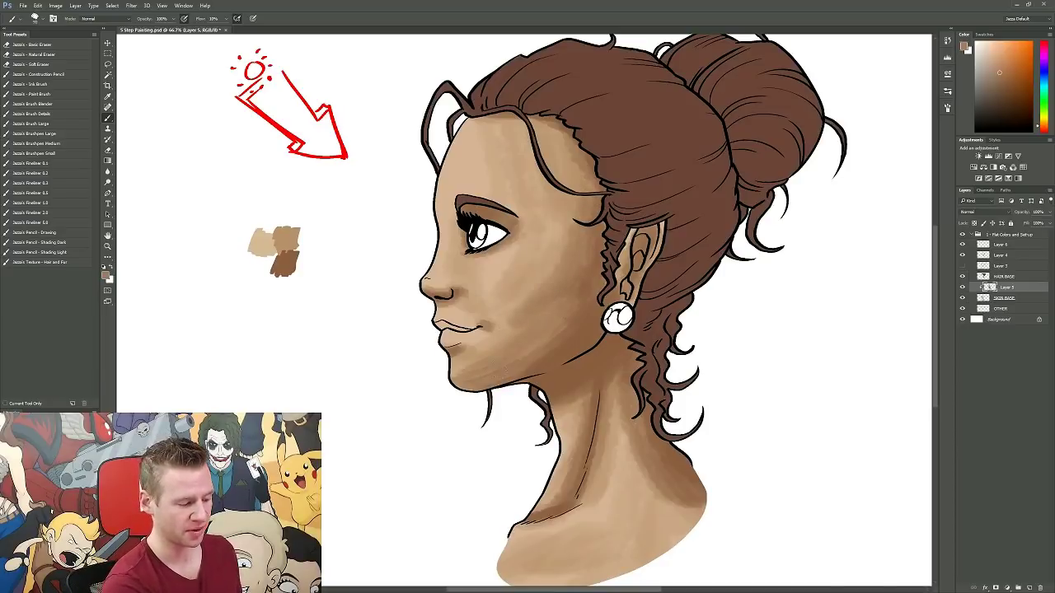
pyautogui.keyDown('alt'); pyautogui.click(450, 367); pyautogui.keyUp('alt')
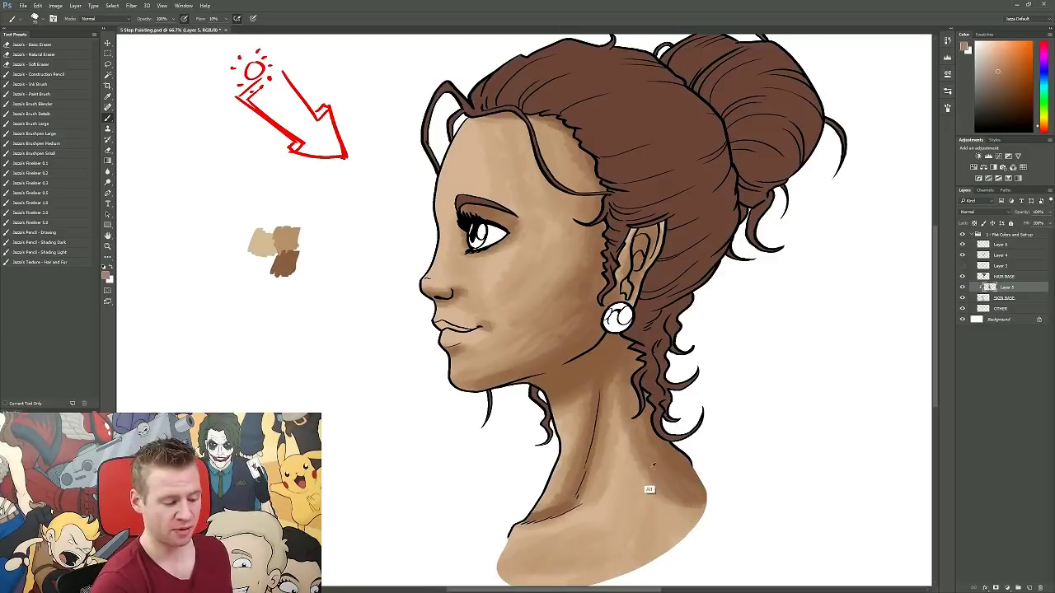
pyautogui.moveTo(618, 433); pyautogui.dragTo(663, 524)
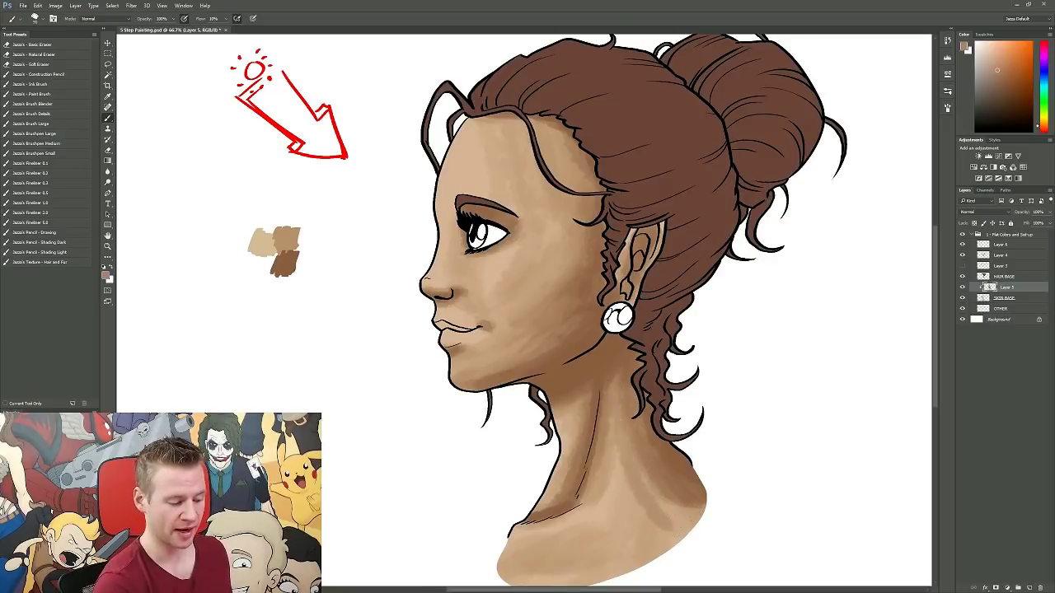
pyautogui.moveTo(647, 461)
pyautogui.mouseDown()
pyautogui.moveTo(688, 515)
pyautogui.moveTo(676, 546)
pyautogui.moveTo(656, 548)
pyautogui.mouseUp()
pyautogui.moveTo(635, 503); pyautogui.dragTo(676, 549)
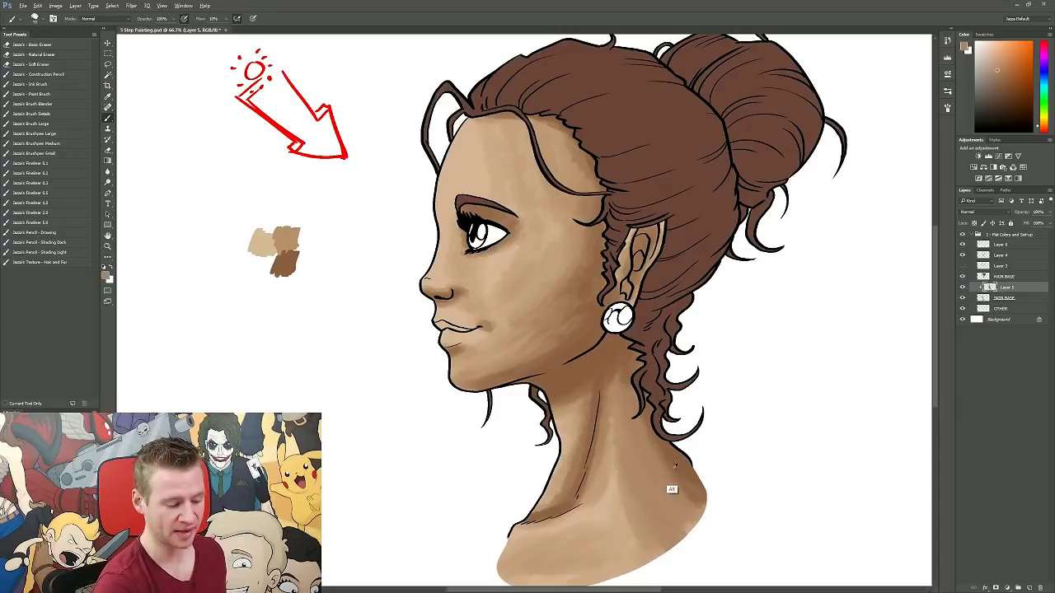
pyautogui.keyDown('alt'); pyautogui.click(629, 405); pyautogui.keyUp('alt')
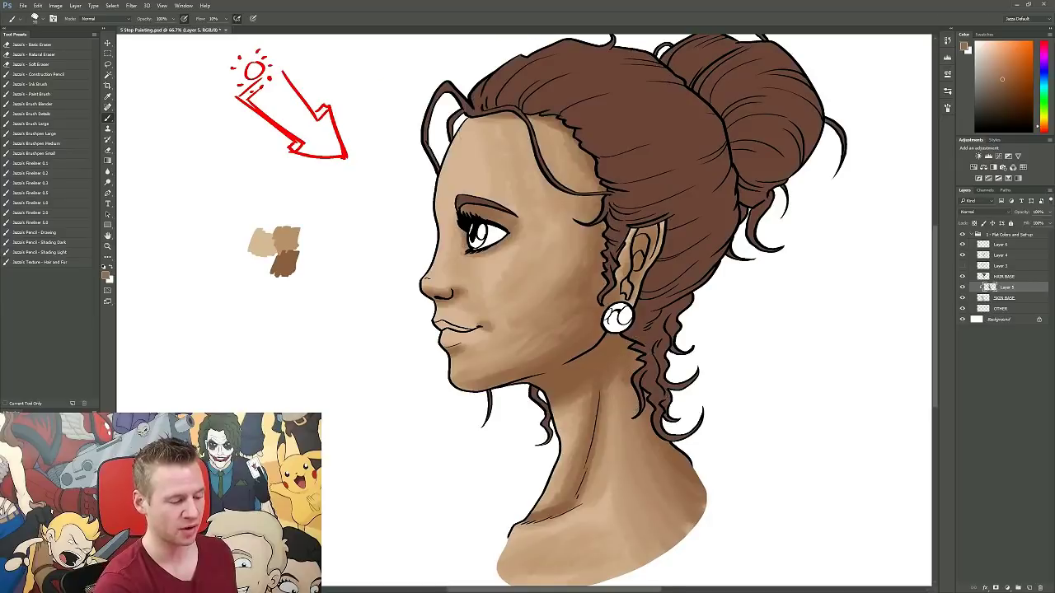
pyautogui.keyDown('alt'); pyautogui.click(611, 517); pyautogui.keyUp('alt')
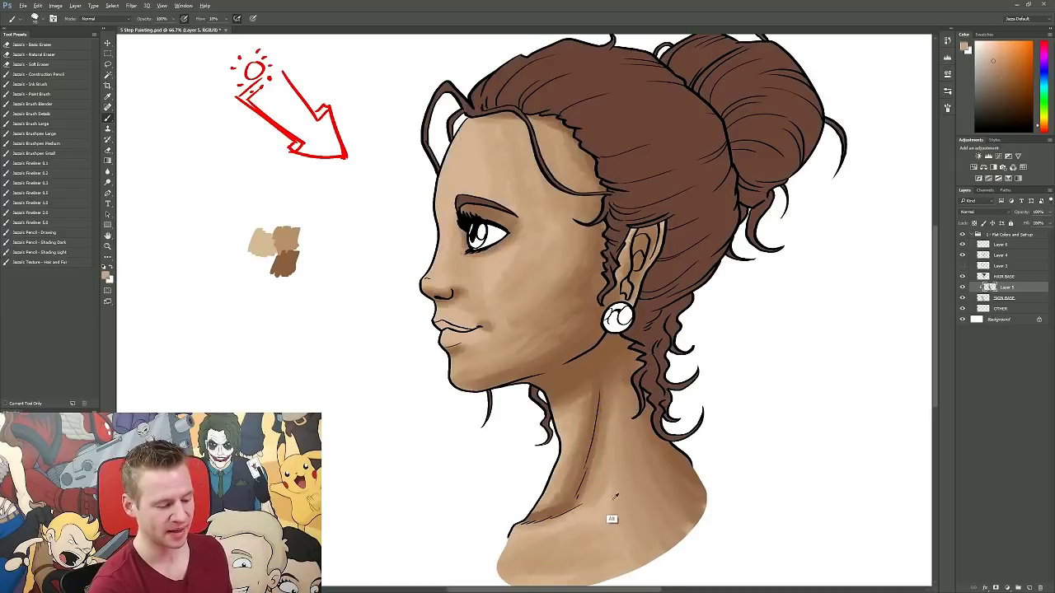
pyautogui.keyDown('alt'); pyautogui.click(674, 492); pyautogui.keyUp('alt')
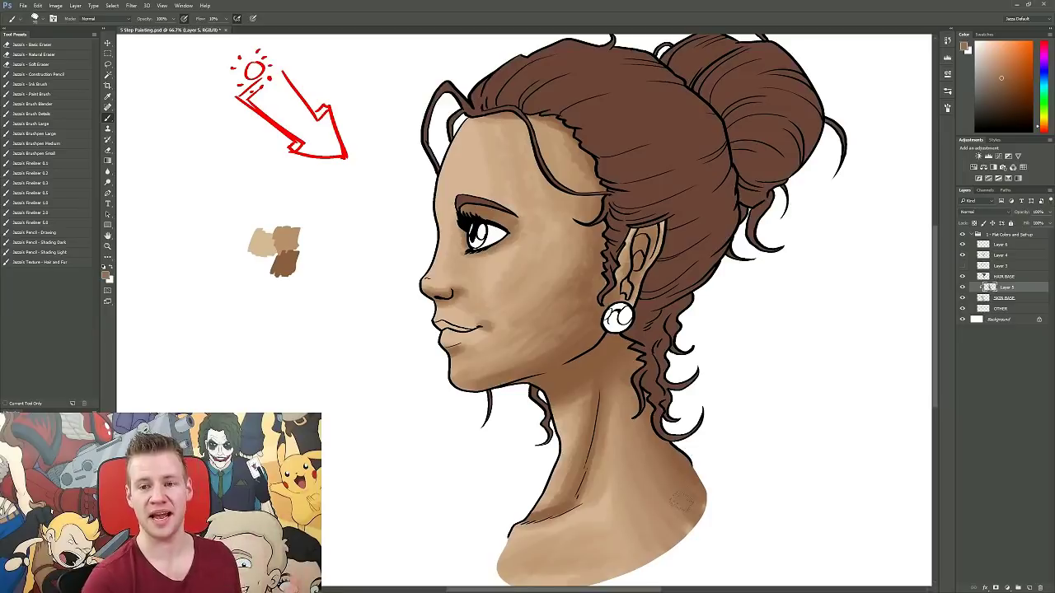
pyautogui.moveTo(650, 396)
pyautogui.mouseDown()
pyautogui.moveTo(764, 457)
pyautogui.moveTo(755, 439)
pyautogui.mouseUp()
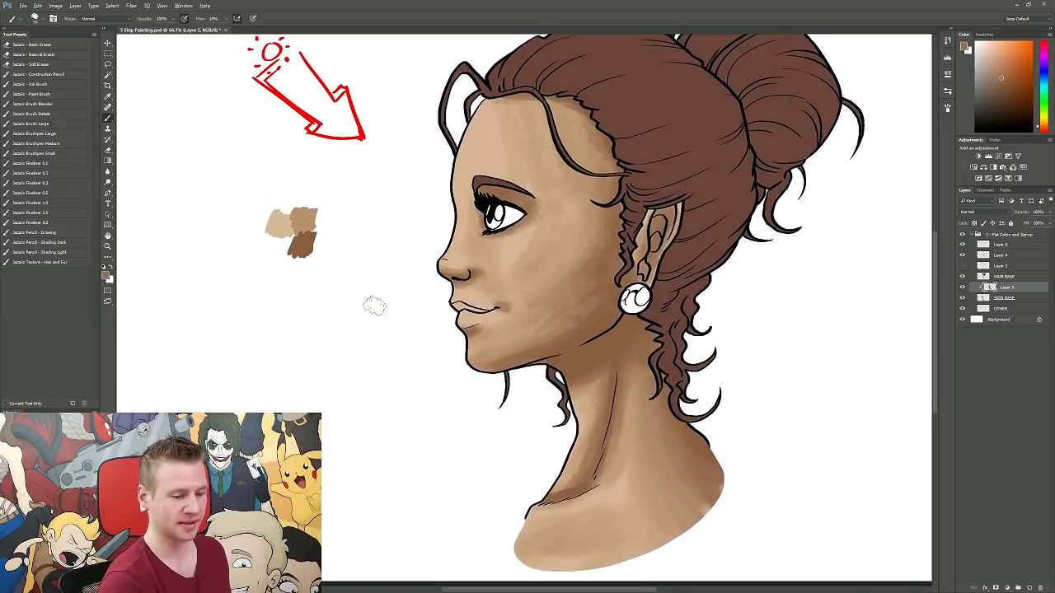
# Mix a very dark, slightly adjusted reddish brown and paint it as a swatch beside the others on Layer 6.
pyautogui.click(999, 245)
pyautogui.click(107, 276)
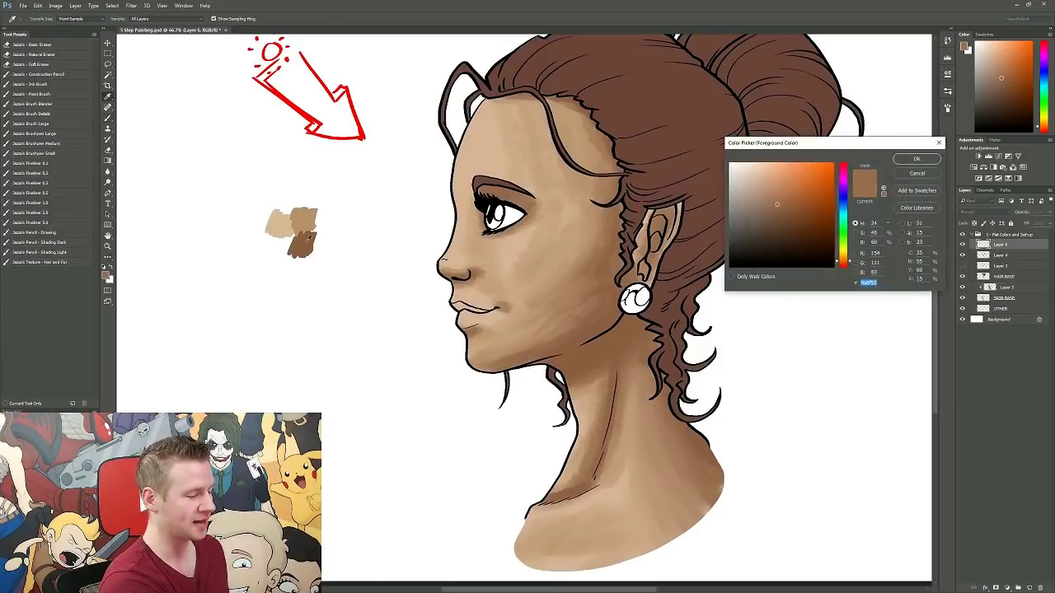
pyautogui.moveTo(782, 213); pyautogui.dragTo(782, 229)
pyautogui.click(913, 160)
pyautogui.click(106, 276)
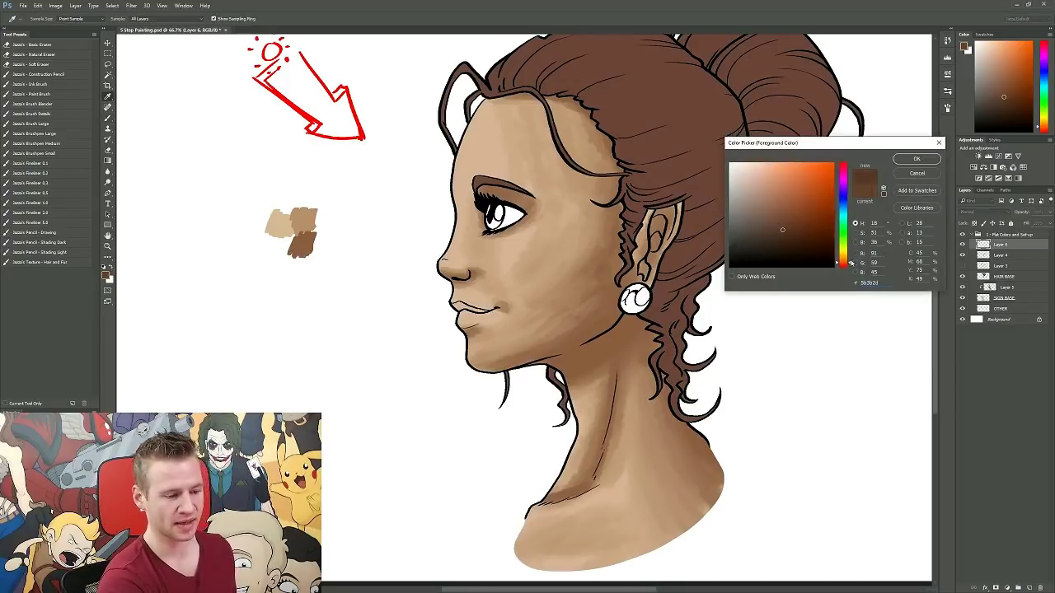
pyautogui.moveTo(851, 262); pyautogui.dragTo(853, 261)
pyautogui.click(918, 161)
pyautogui.press('b')
pyautogui.moveTo(310, 240)
pyautogui.mouseDown()
pyautogui.moveTo(331, 266)
pyautogui.moveTo(323, 249)
pyautogui.mouseUp()
# Deepen the shadows inside the ear and on the neck beneath the jaw with the very dark brown on Layer 5.
pyautogui.click(989, 287)
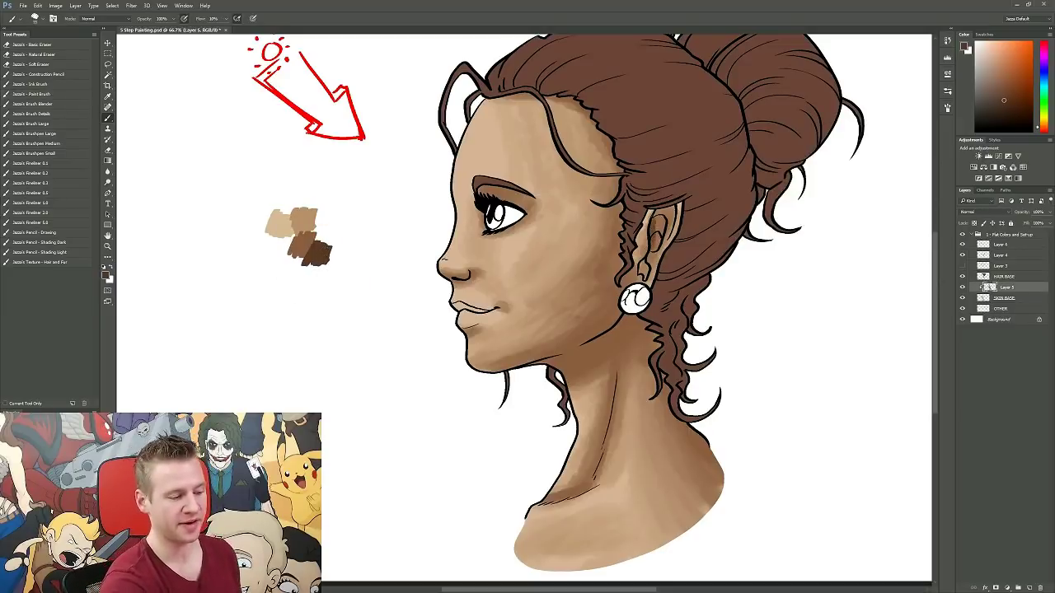
pyautogui.moveTo(655, 234); pyautogui.dragTo(636, 296)
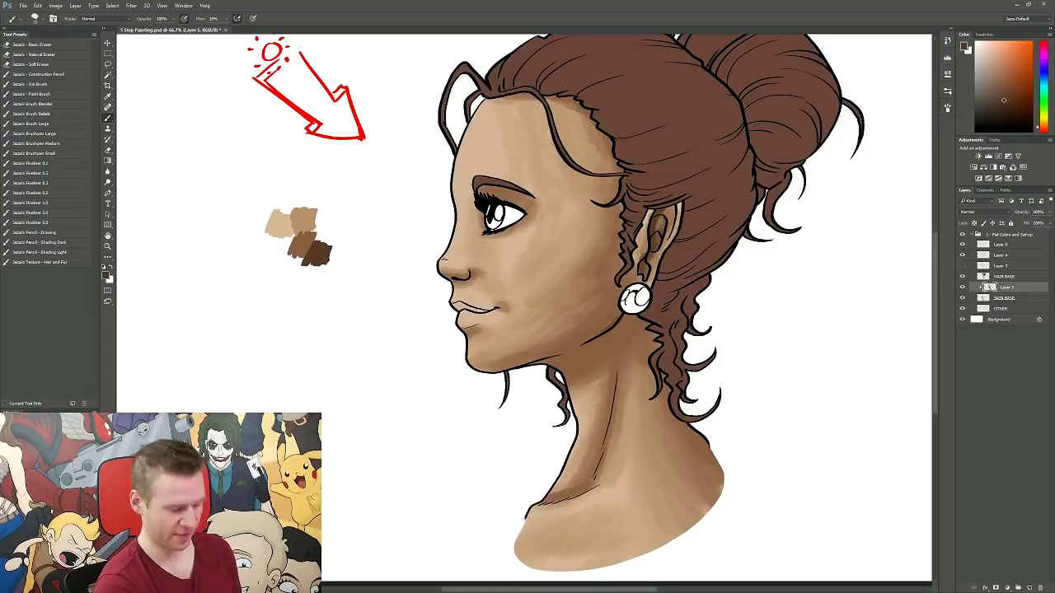
pyautogui.moveTo(571, 355)
pyautogui.mouseDown()
pyautogui.moveTo(544, 361)
pyautogui.moveTo(588, 346)
pyautogui.moveTo(632, 310)
pyautogui.mouseUp()
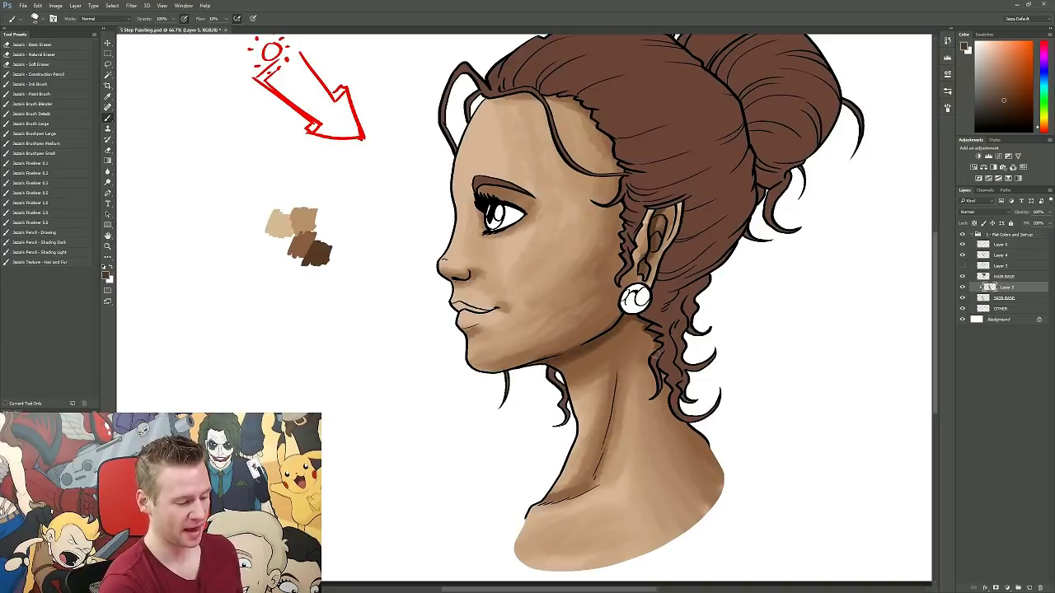
pyautogui.moveTo(635, 322); pyautogui.dragTo(544, 362)
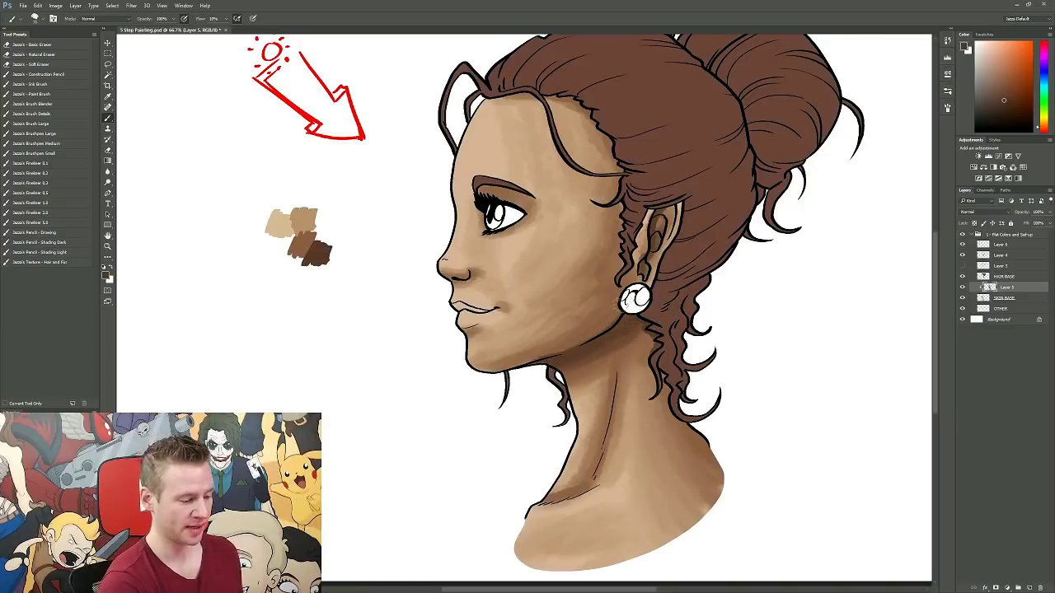
# Add dark brown accents under the nose, around the eye and around the lips, and save the document.
pyautogui.moveTo(457, 276); pyautogui.dragTo(462, 296)
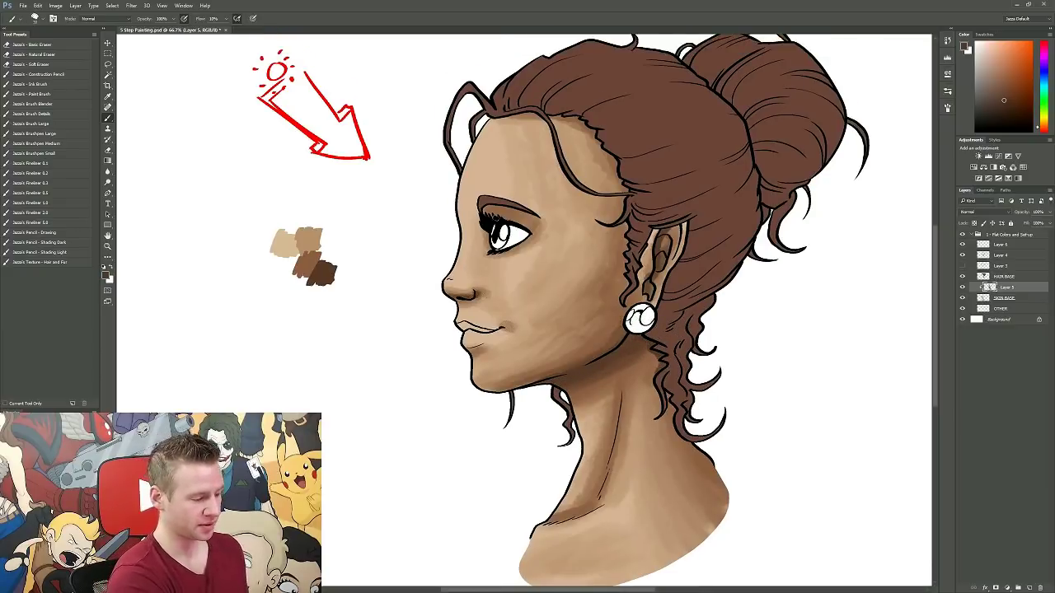
pyautogui.moveTo(485, 209)
pyautogui.mouseDown()
pyautogui.moveTo(501, 208)
pyautogui.moveTo(491, 208)
pyautogui.mouseUp()
pyautogui.moveTo(470, 351); pyautogui.dragTo(515, 325)
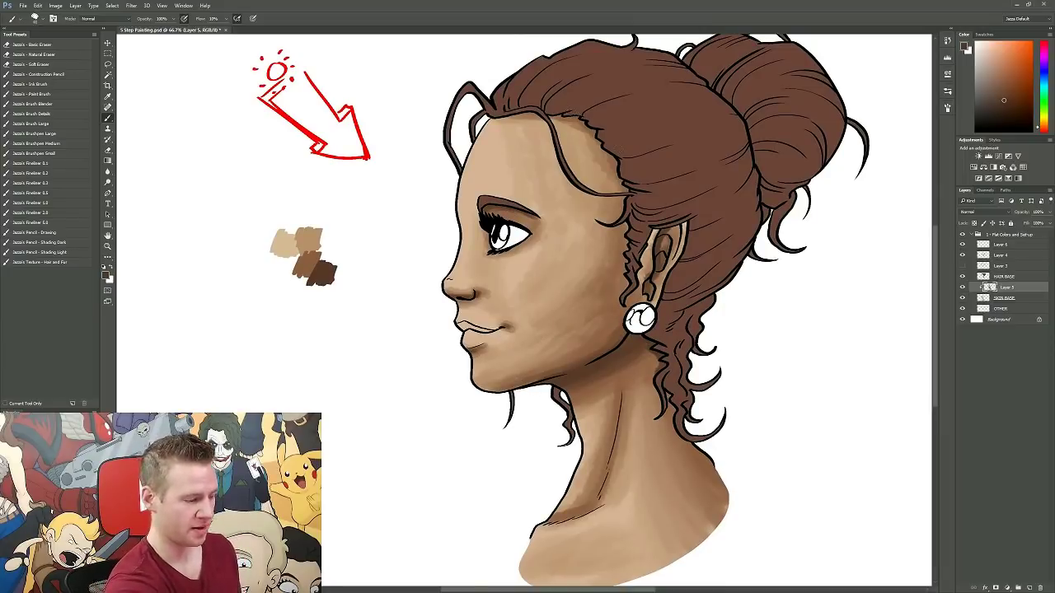
pyautogui.moveTo(766, 363); pyautogui.dragTo(777, 354)
pyautogui.hotkey('ctrl', 's')
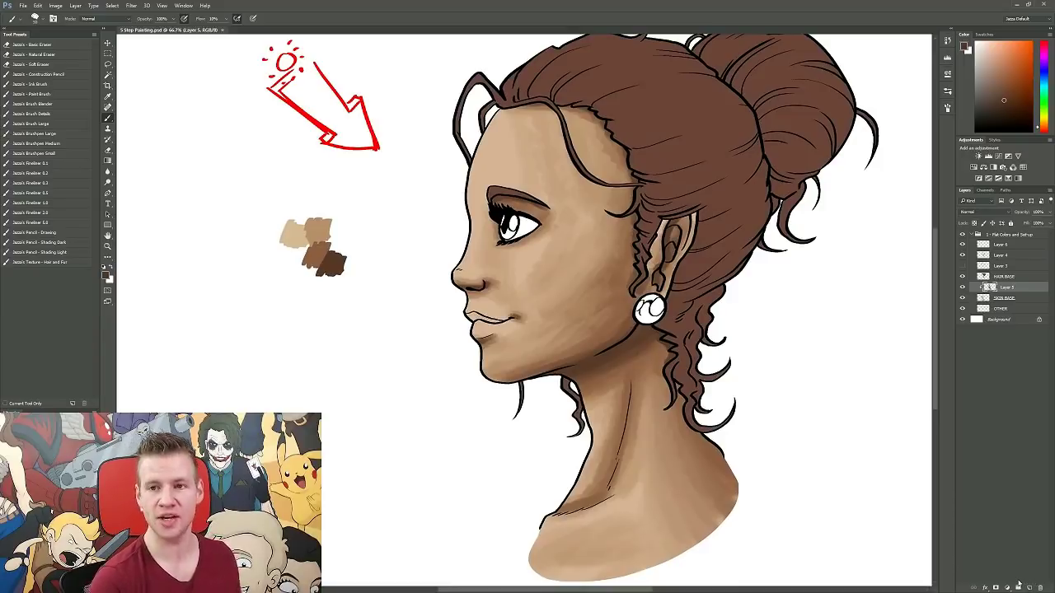
# Create a new layer above Layer 5 and clip it to the SKIN BASE layer.
pyautogui.click(1028, 588)
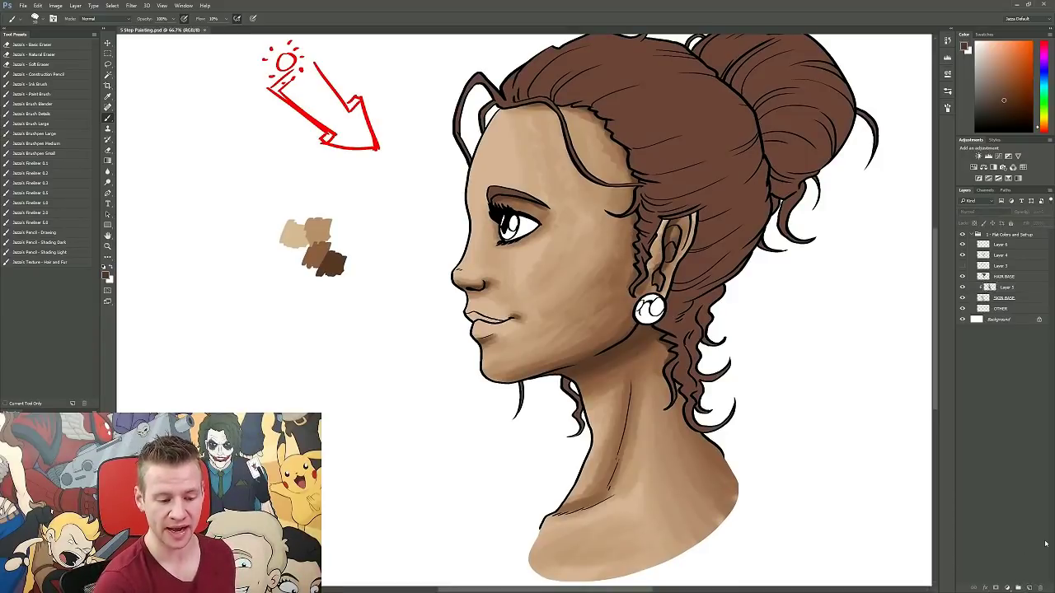
pyautogui.click(1004, 288)
pyautogui.click(1030, 589)
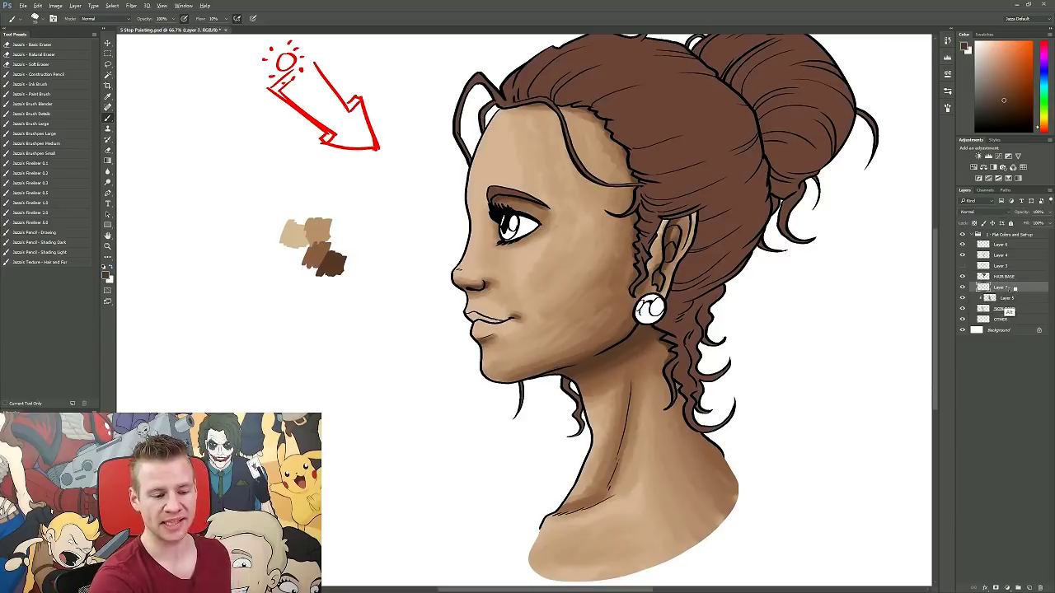
pyautogui.keyDown('alt'); pyautogui.click(999, 291); pyautogui.keyUp('alt')
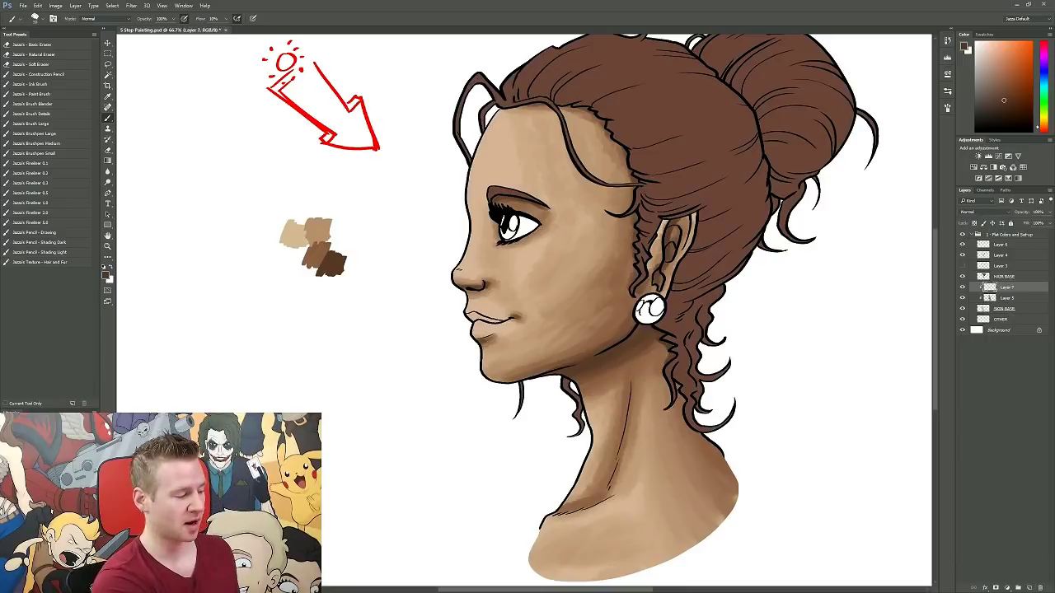
# Lighten the sampled light skin tone to RGB 232, 210, 179 and paint it as a highlight swatch on Layer 6.
pyautogui.keyDown('alt'); pyautogui.click(295, 233); pyautogui.keyUp('alt')
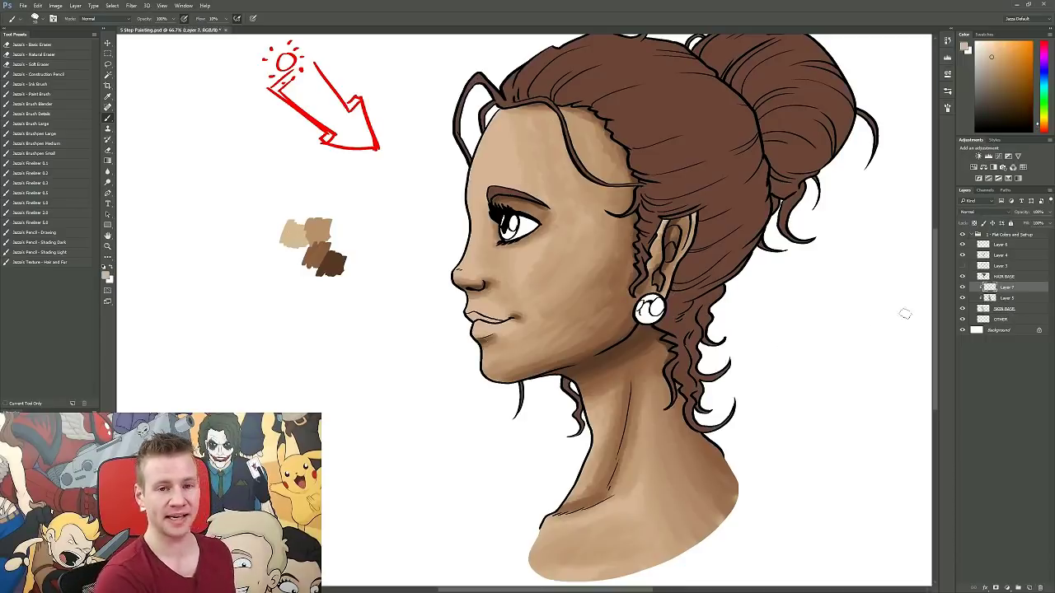
pyautogui.click(106, 275)
pyautogui.click(754, 171)
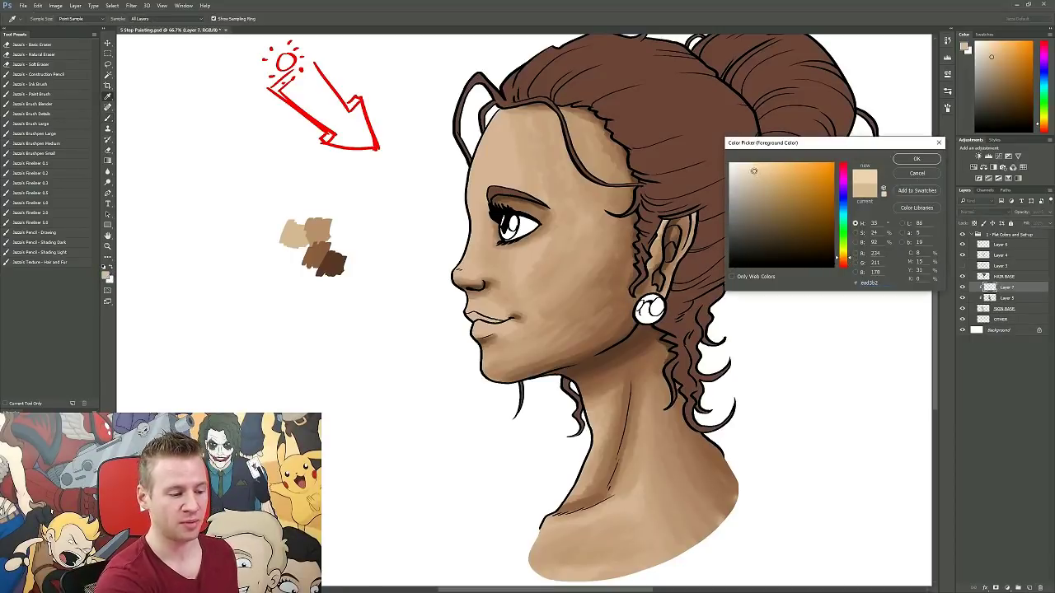
pyautogui.click(753, 171)
pyautogui.click(917, 160)
pyautogui.click(999, 244)
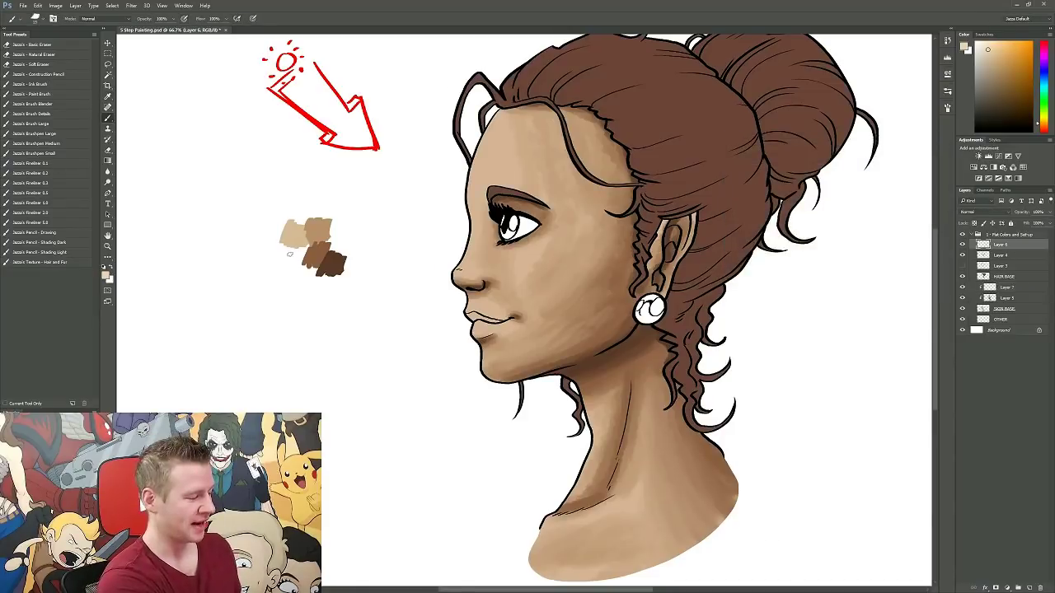
pyautogui.moveTo(301, 262); pyautogui.dragTo(307, 246)
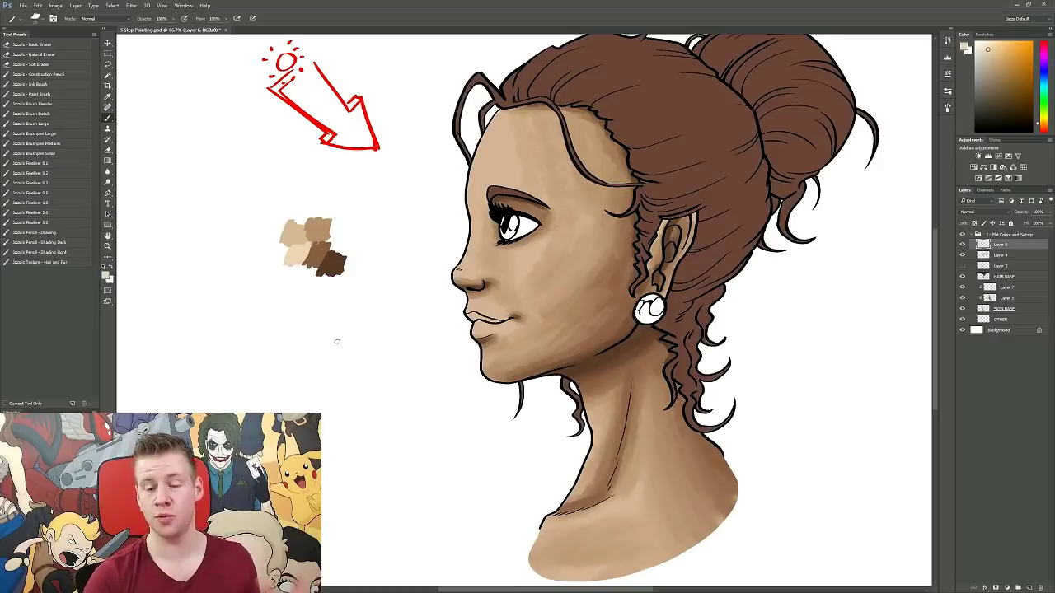
pyautogui.click(106, 277)
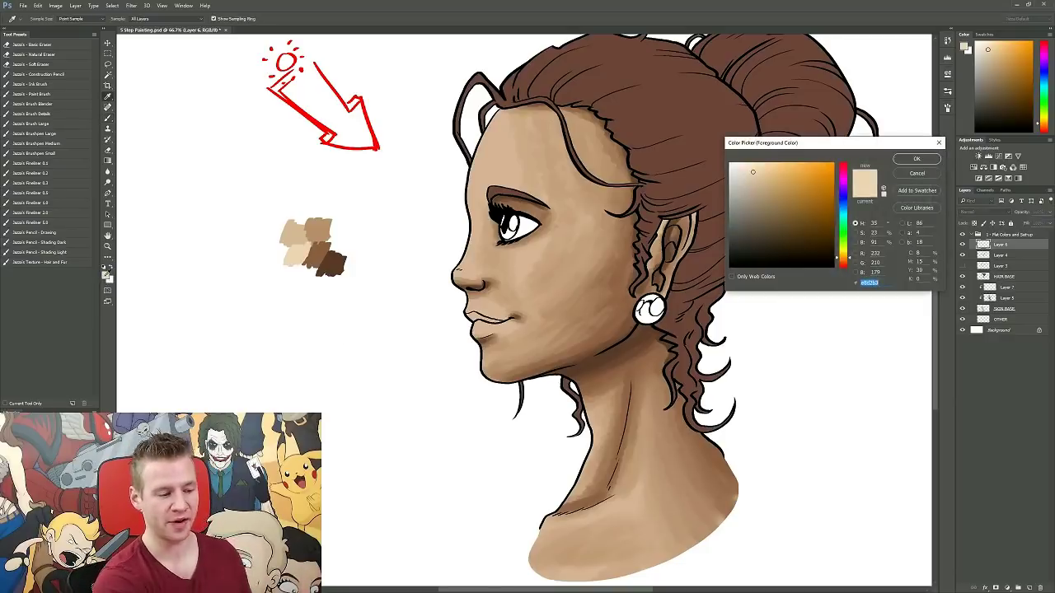
pyautogui.click(746, 170)
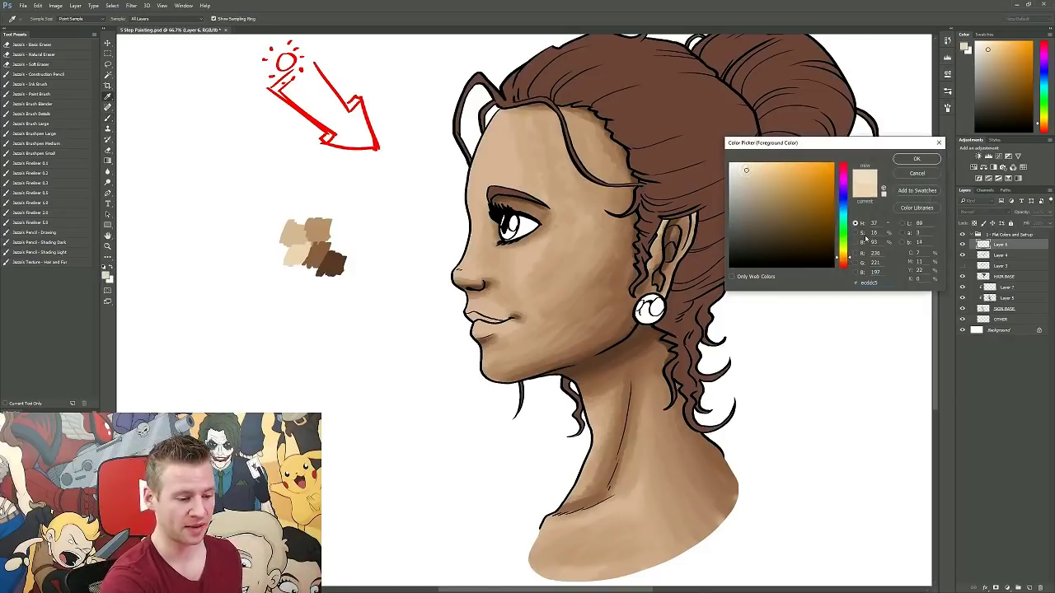
pyautogui.click(915, 159)
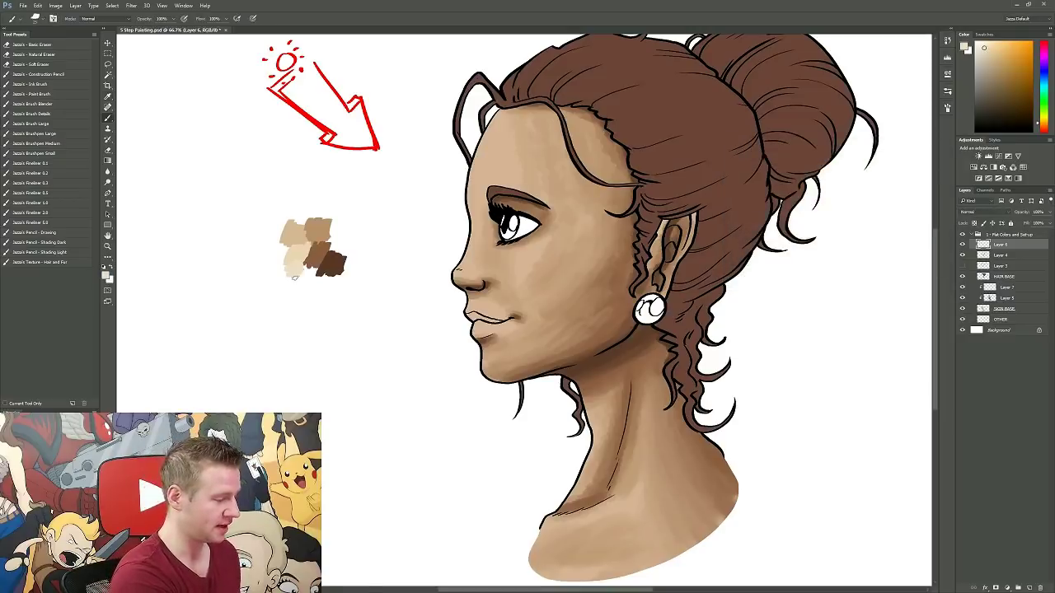
pyautogui.hotkey('ctrl', 'z')
# Lighten the skin highlight color to a near-white cream and paint it as a swatch below the palette on Layer 6.
pyautogui.click(106, 276)
pyautogui.click(741, 167)
pyautogui.click(915, 159)
pyautogui.moveTo(285, 268); pyautogui.dragTo(307, 283)
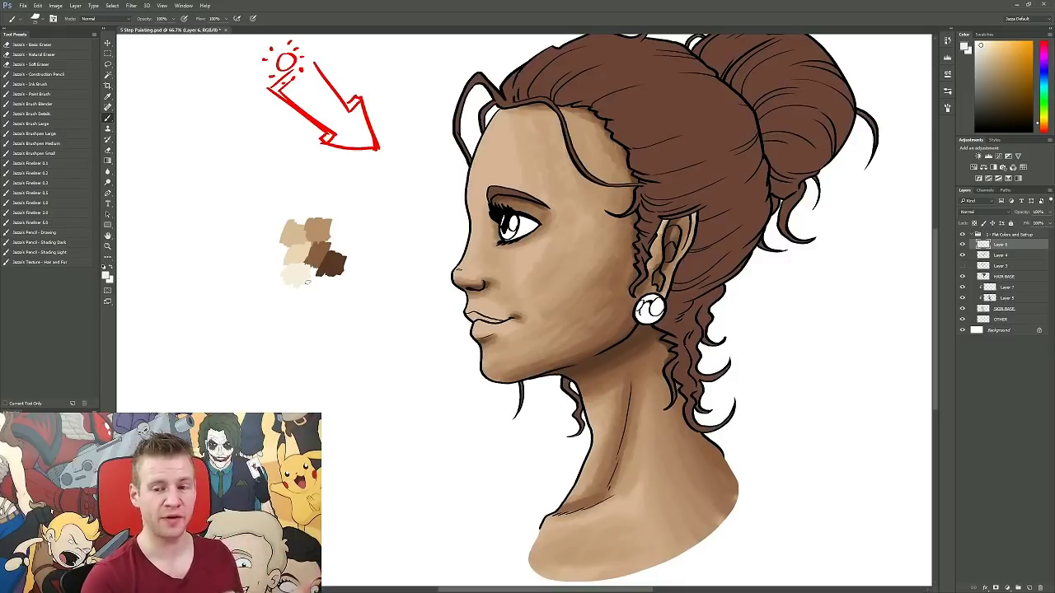
# On Layer 7, brush the light skin swatch color over the forehead and cheek with the Jazza's - Paint Brush preset.
pyautogui.click(1005, 288)
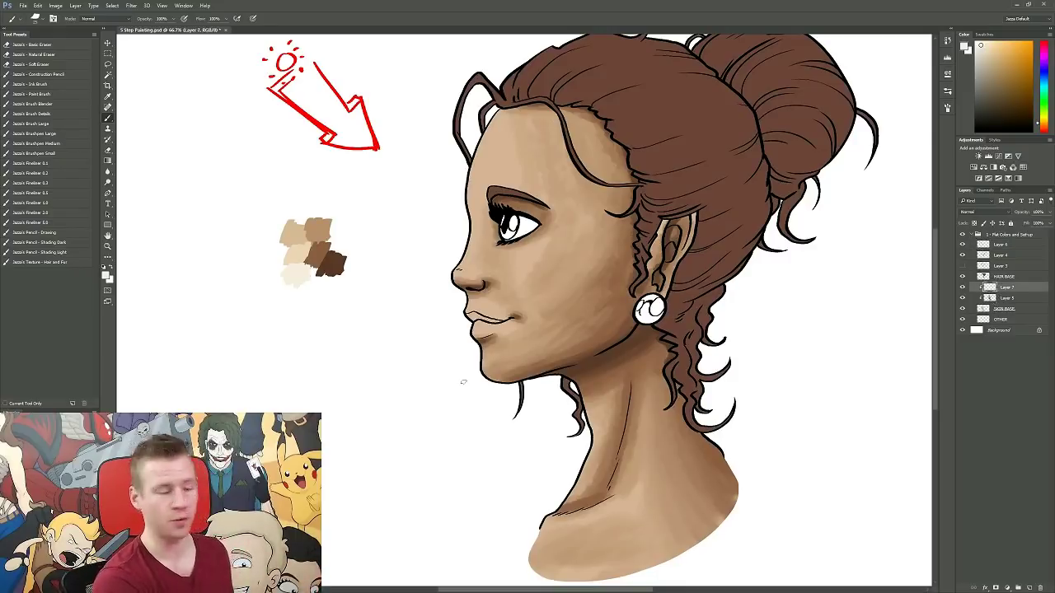
pyautogui.click(55, 95)
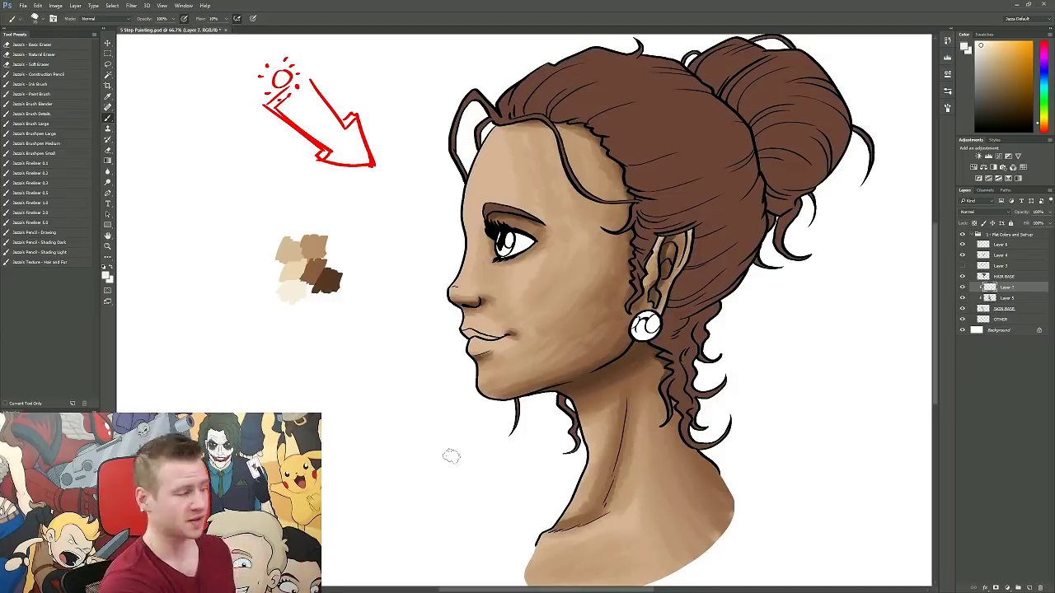
pyautogui.click(42, 96)
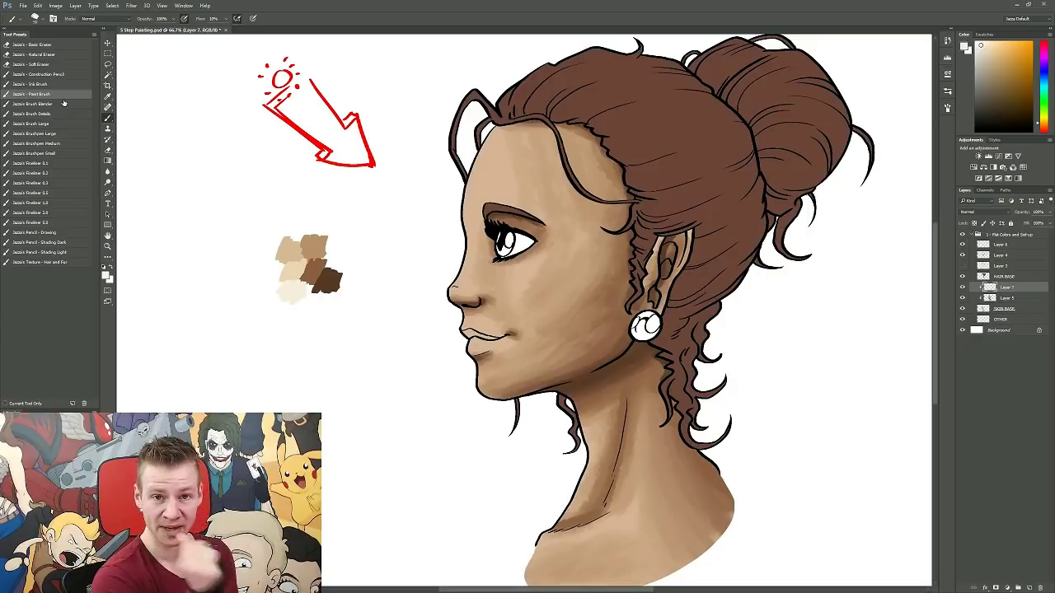
pyautogui.keyDown('alt'); pyautogui.click(295, 269); pyautogui.keyUp('alt')
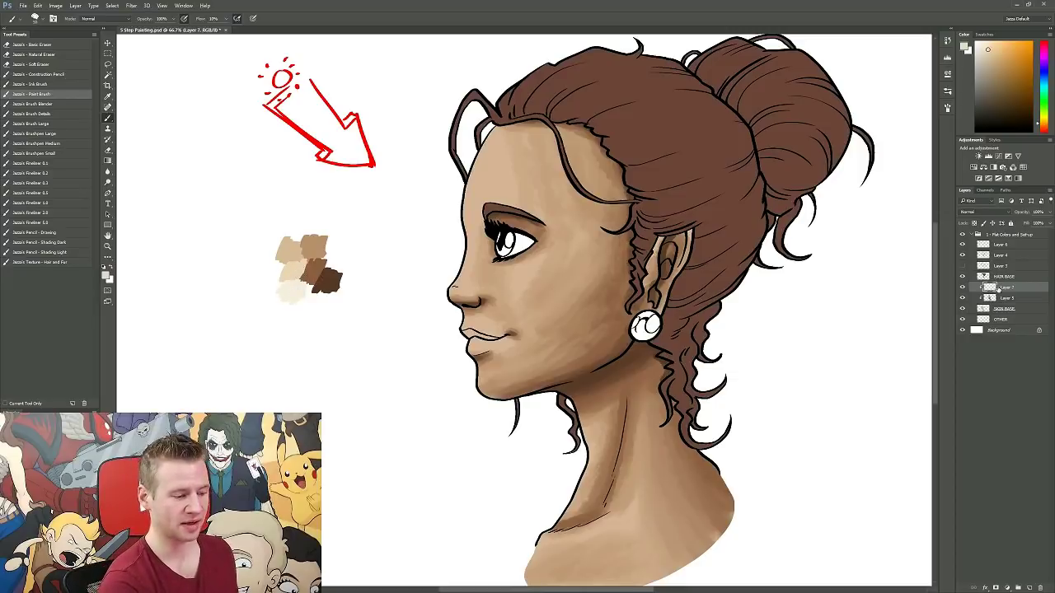
pyautogui.press(']')
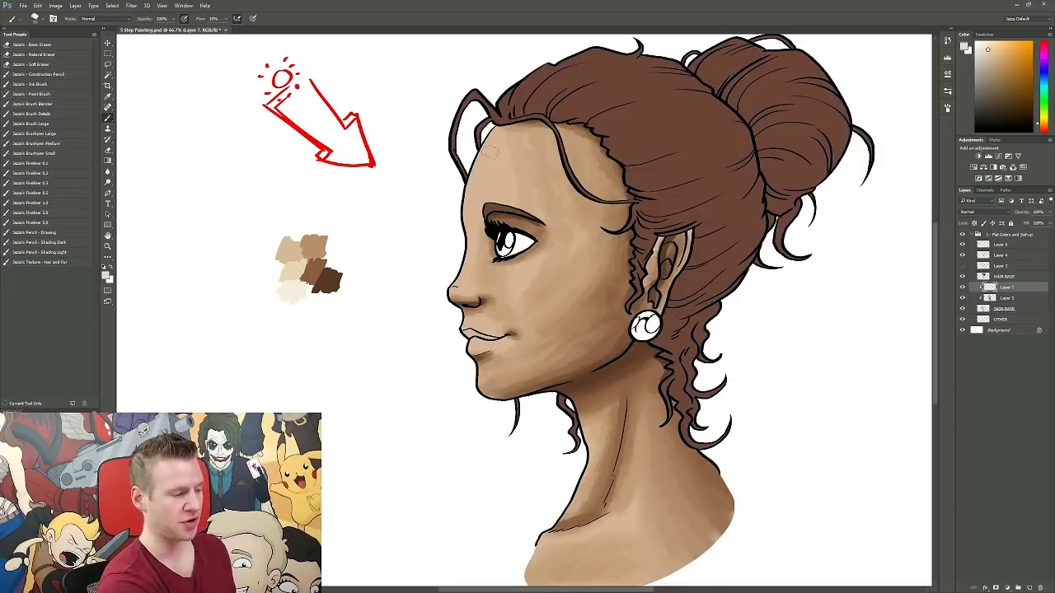
pyautogui.moveTo(509, 142); pyautogui.dragTo(512, 197)
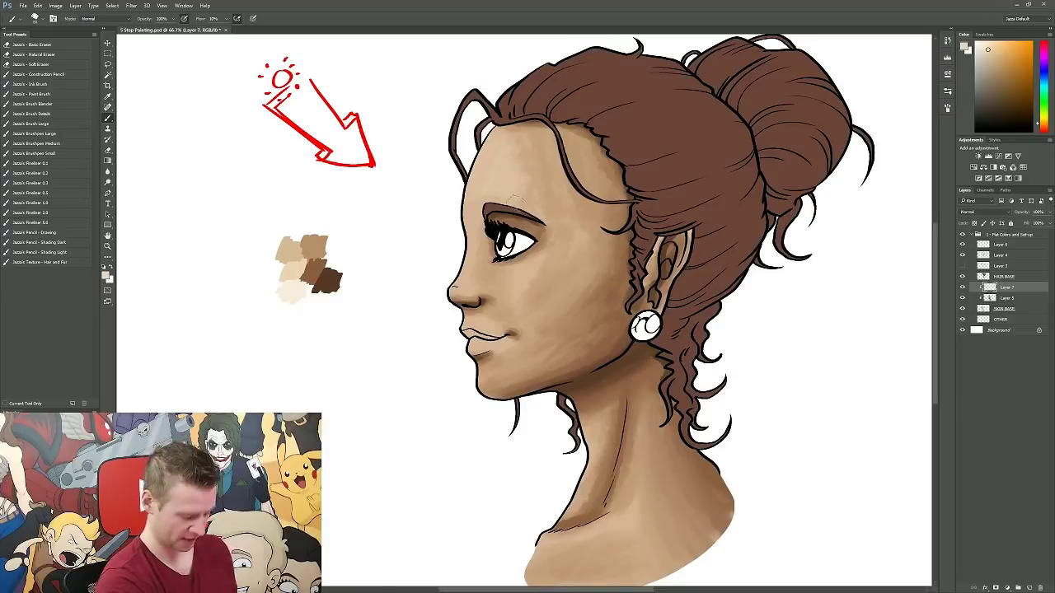
pyautogui.moveTo(501, 140)
pyautogui.mouseDown()
pyautogui.moveTo(492, 170)
pyautogui.moveTo(529, 170)
pyautogui.moveTo(529, 211)
pyautogui.mouseUp()
pyautogui.moveTo(527, 289)
pyautogui.mouseDown()
pyautogui.moveTo(512, 310)
pyautogui.moveTo(543, 271)
pyautogui.moveTo(504, 297)
pyautogui.mouseUp()
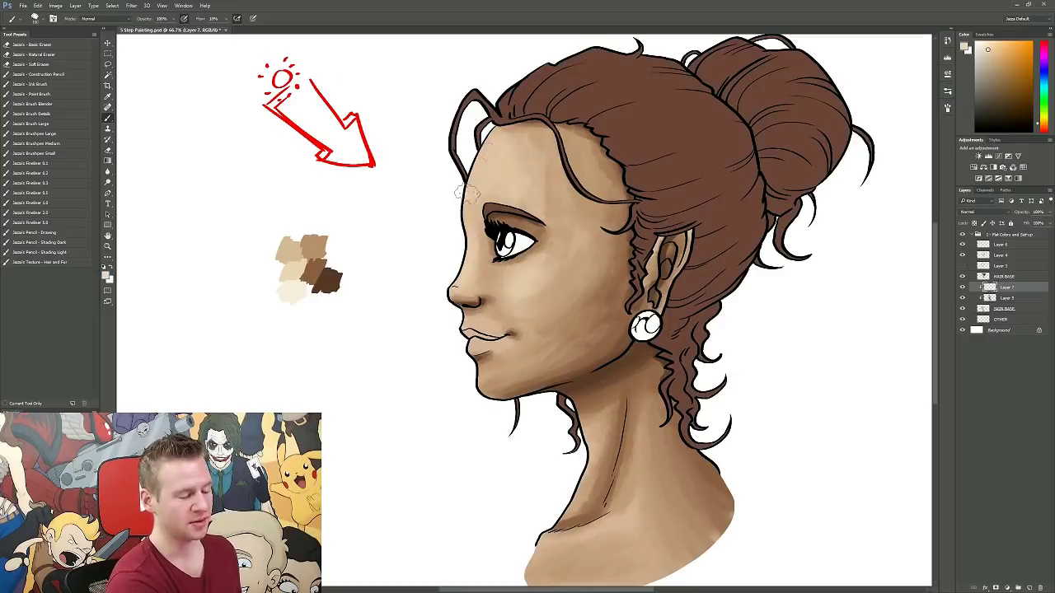
pyautogui.moveTo(474, 194)
pyautogui.mouseDown()
pyautogui.moveTo(504, 154)
pyautogui.moveTo(540, 158)
pyautogui.moveTo(510, 142)
pyautogui.moveTo(543, 197)
pyautogui.moveTo(508, 175)
pyautogui.moveTo(559, 214)
pyautogui.moveTo(540, 135)
pyautogui.moveTo(543, 211)
pyautogui.moveTo(519, 198)
pyautogui.moveTo(533, 195)
pyautogui.moveTo(520, 184)
pyautogui.moveTo(556, 208)
pyautogui.moveTo(539, 128)
pyautogui.moveTo(510, 165)
pyautogui.mouseUp()
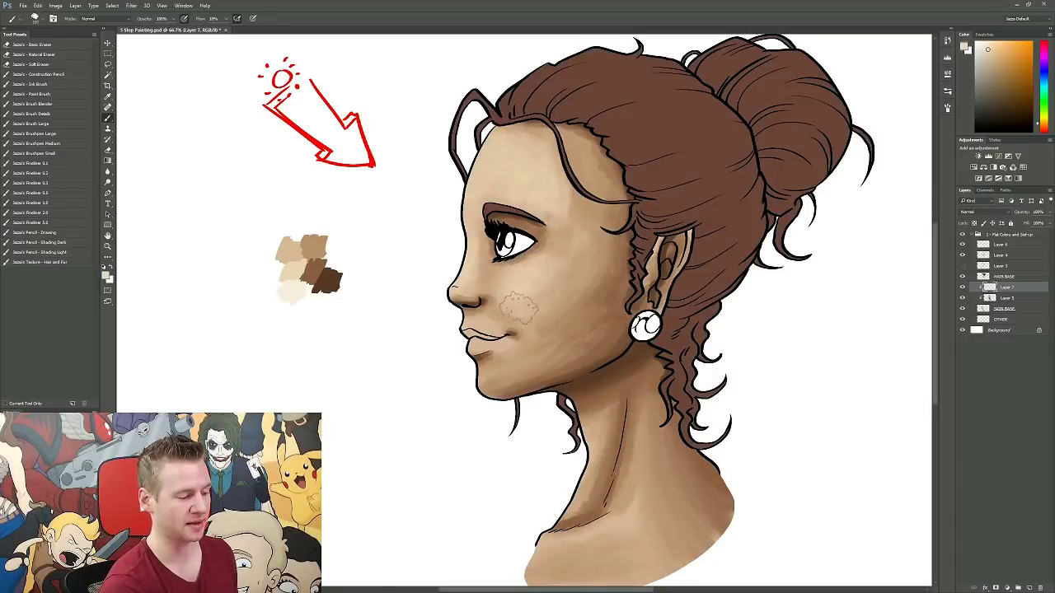
# Enlarge the brush and extend the light skin highlights across the cheek and the shoulder on Layer 7.
pyautogui.press(']')
pyautogui.press(']')
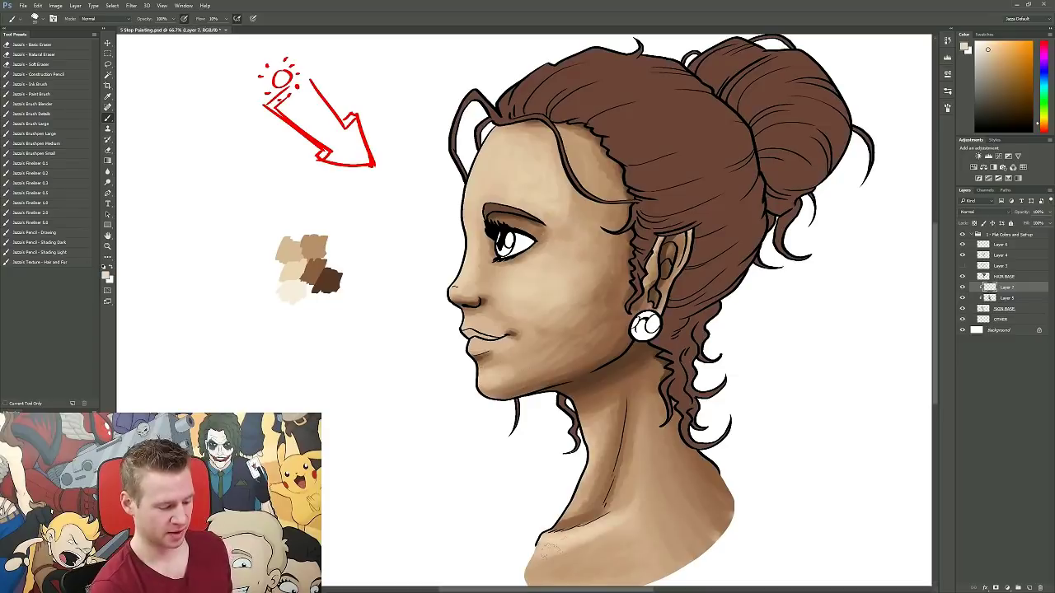
pyautogui.moveTo(710, 460); pyautogui.dragTo(719, 448)
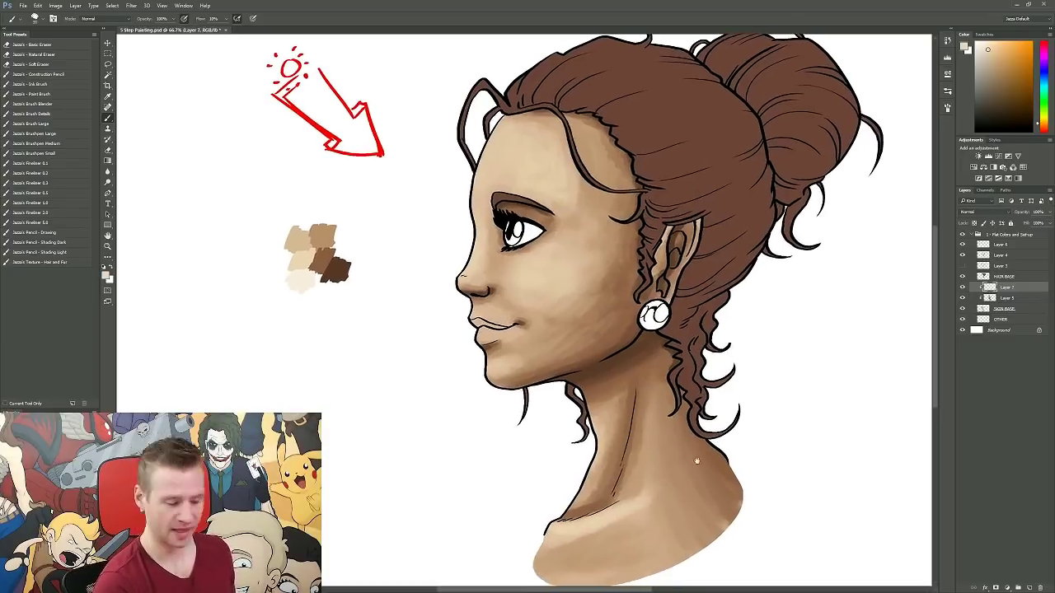
pyautogui.scroll(1, 604, 310)
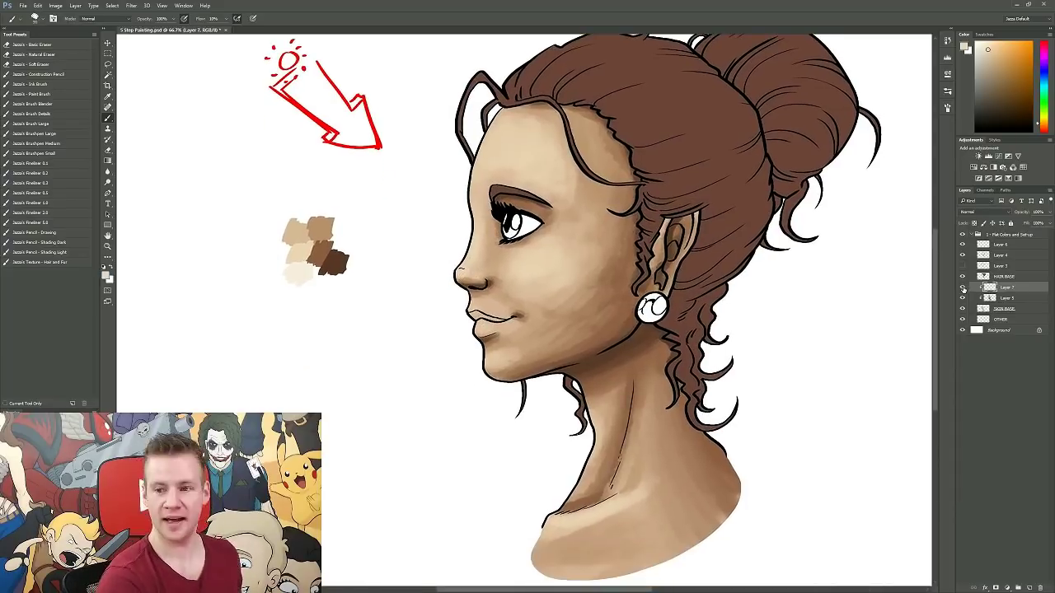
# Compare the portrait with and without the Layer 7 highlights by toggling that layer's visibility.
pyautogui.click(962, 287)
pyautogui.click(963, 288)
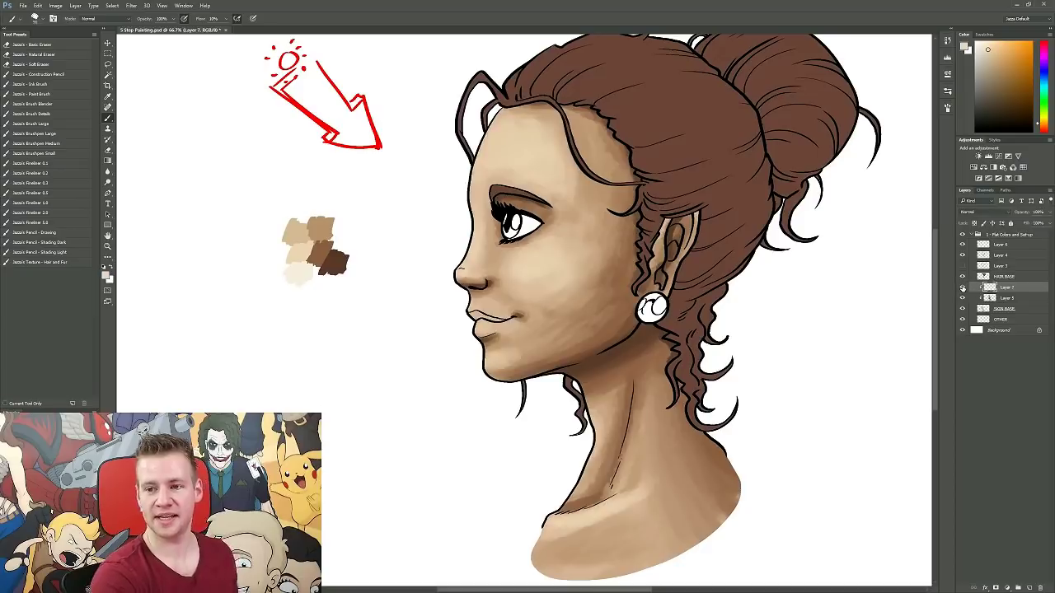
pyautogui.click(963, 287)
pyautogui.click(963, 287)
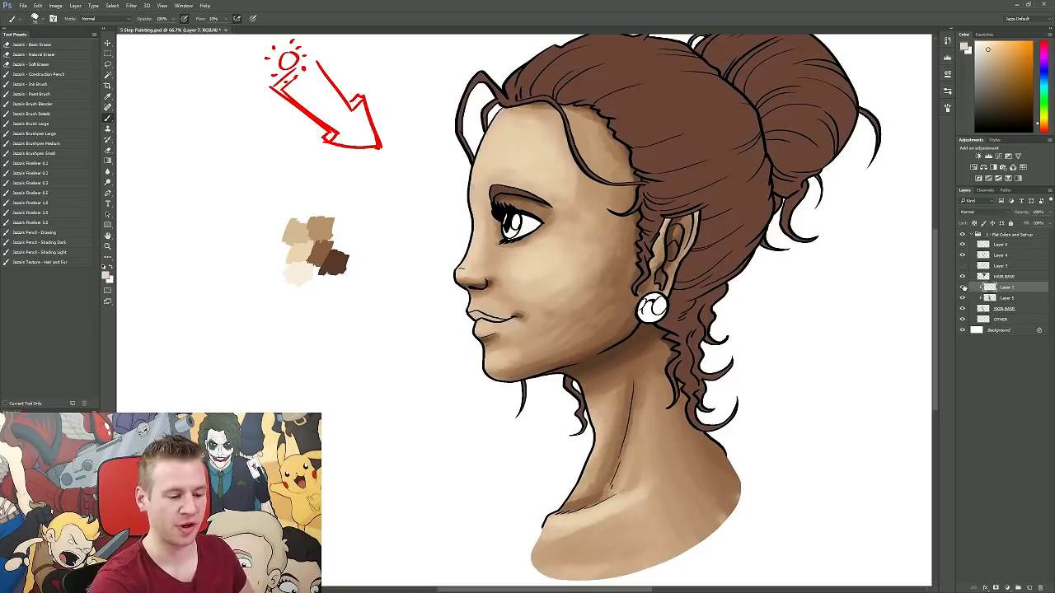
pyautogui.click(963, 286)
pyautogui.click(962, 287)
pyautogui.click(962, 286)
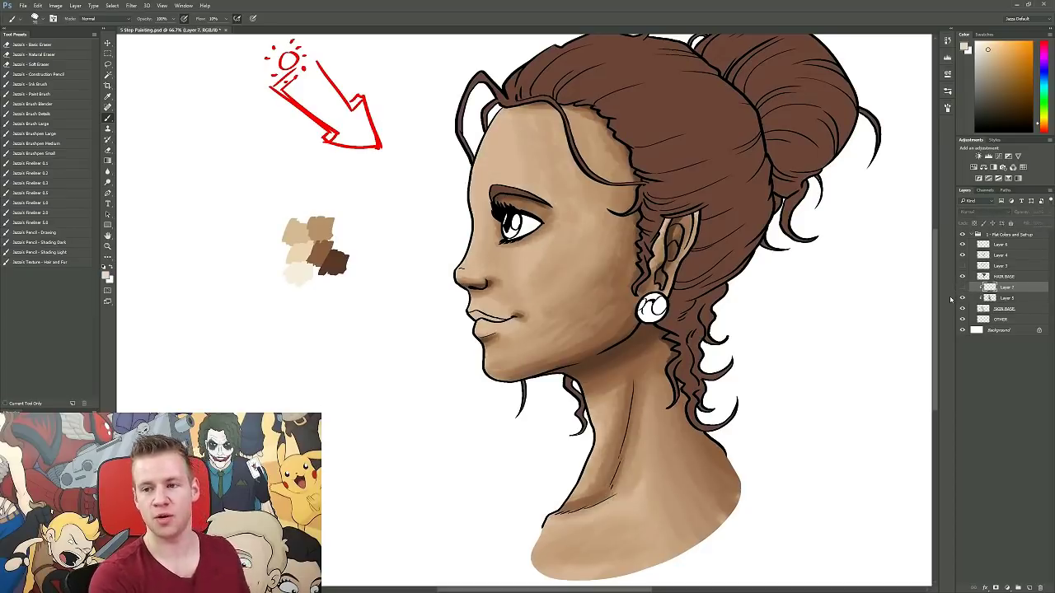
pyautogui.click(962, 287)
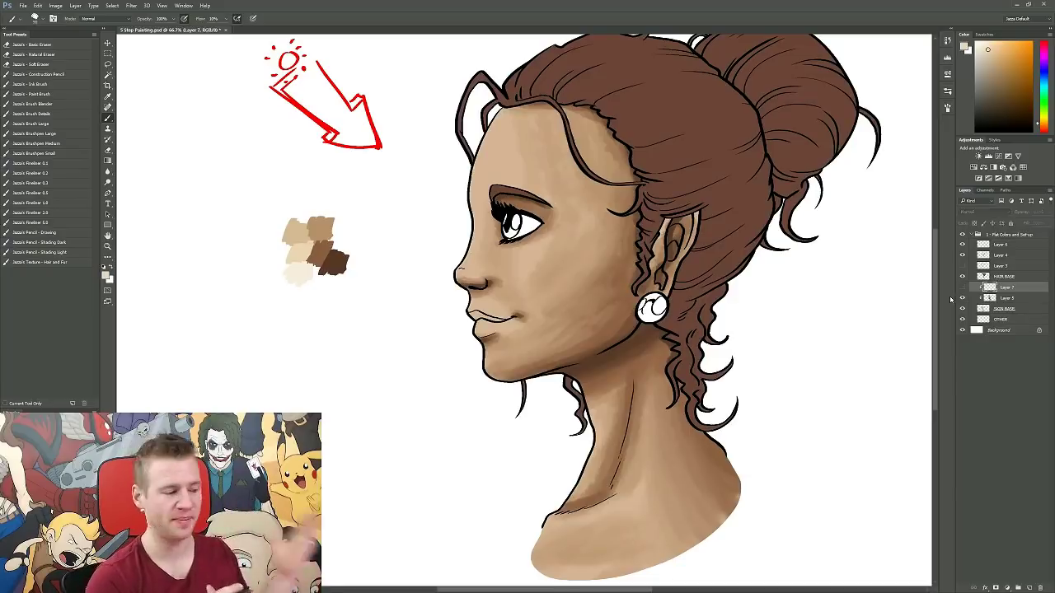
pyautogui.click(961, 287)
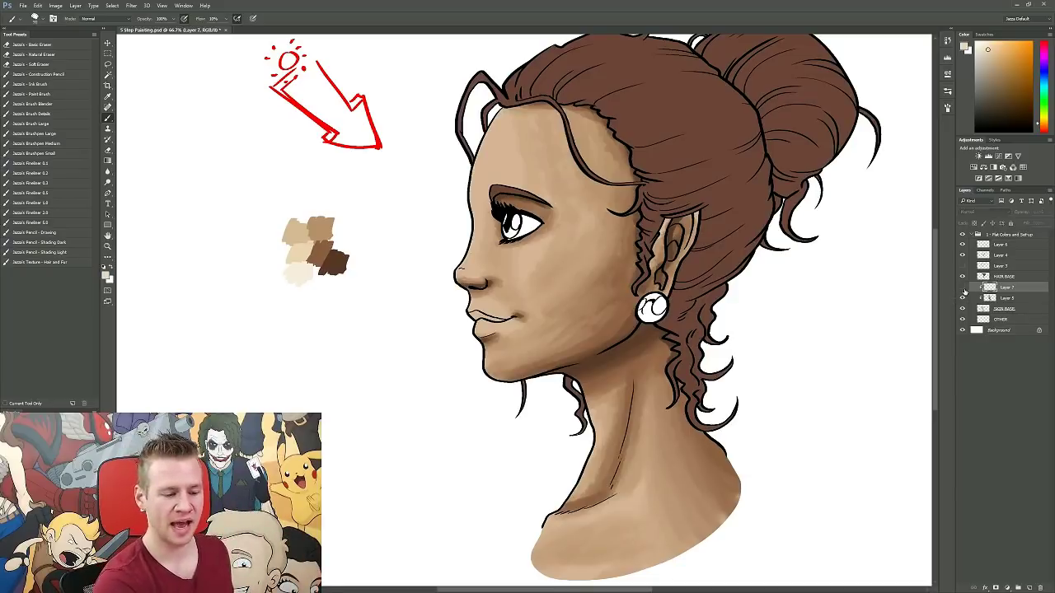
pyautogui.click(962, 288)
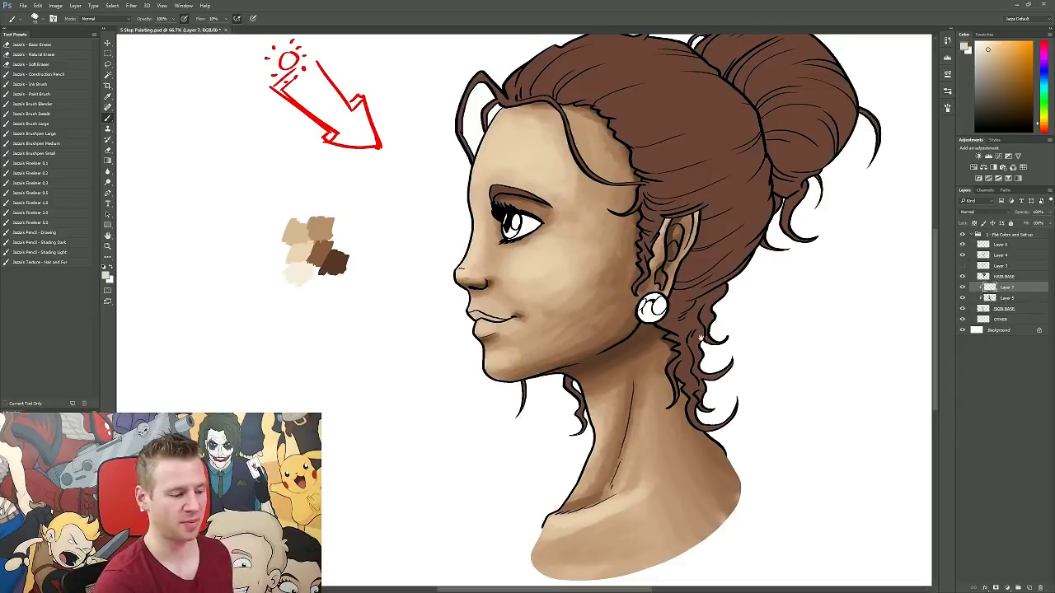
# Sample the near-white cream swatch and paint the brightest highlights on the cheek and forehead on Layer 7.
pyautogui.moveTo(701, 339); pyautogui.dragTo(689, 360)
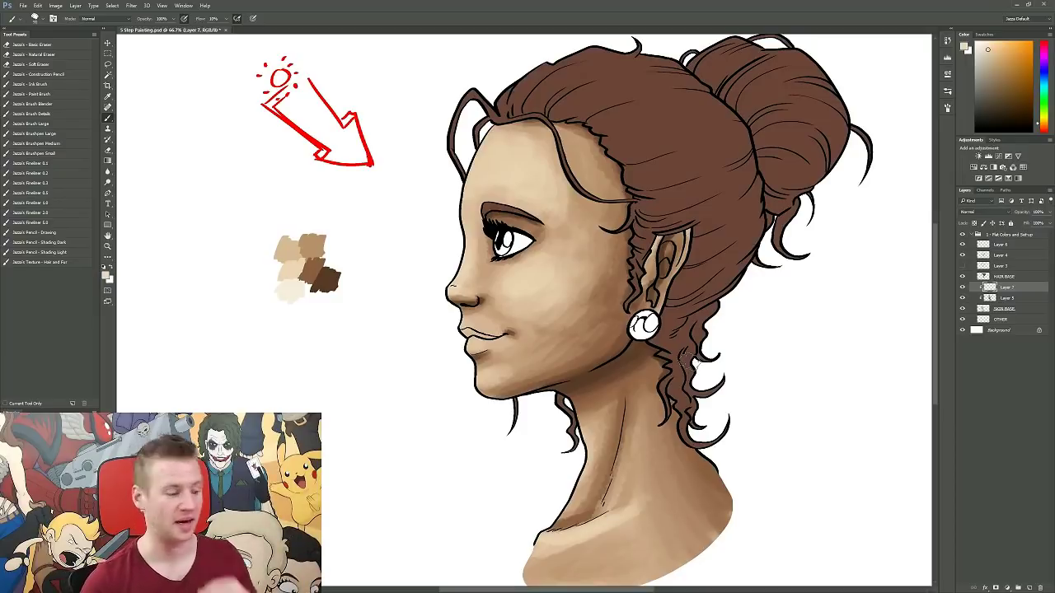
pyautogui.press('m')
pyautogui.press('b')
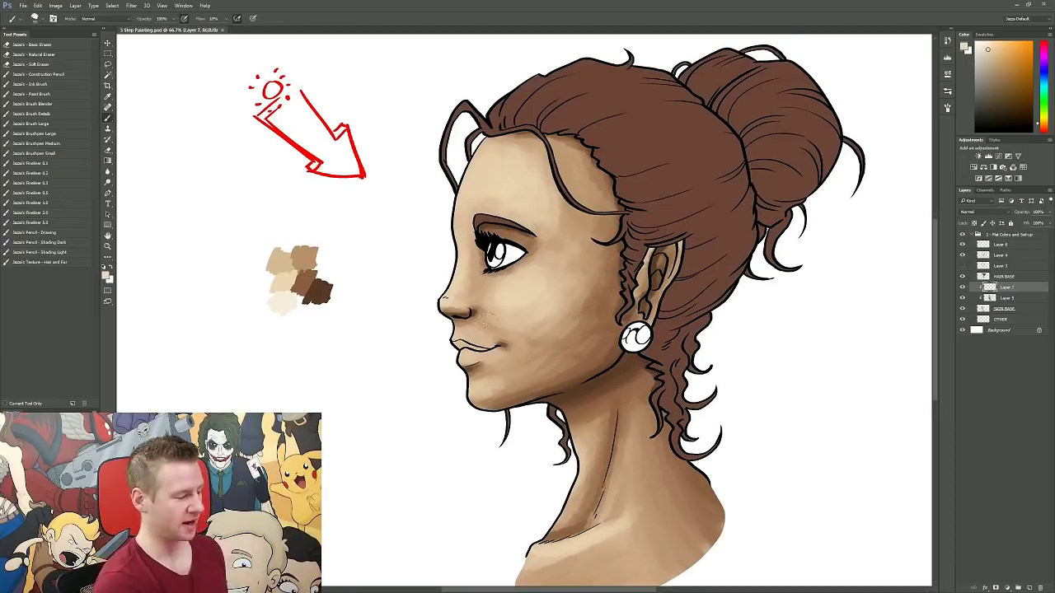
pyautogui.keyDown('alt'); pyautogui.click(283, 303); pyautogui.keyUp('alt')
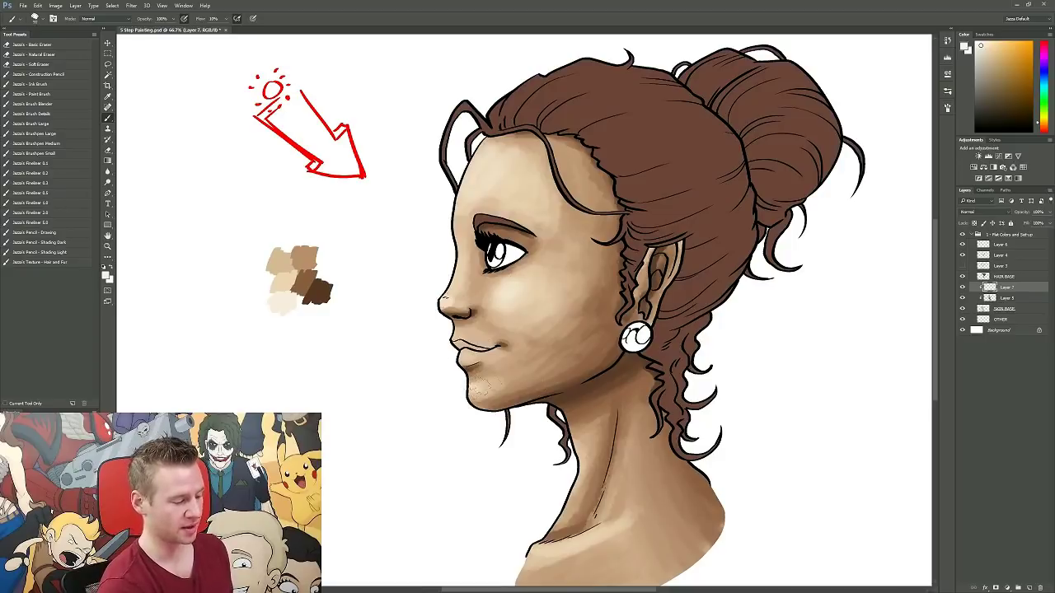
pyautogui.moveTo(780, 478); pyautogui.dragTo(807, 473)
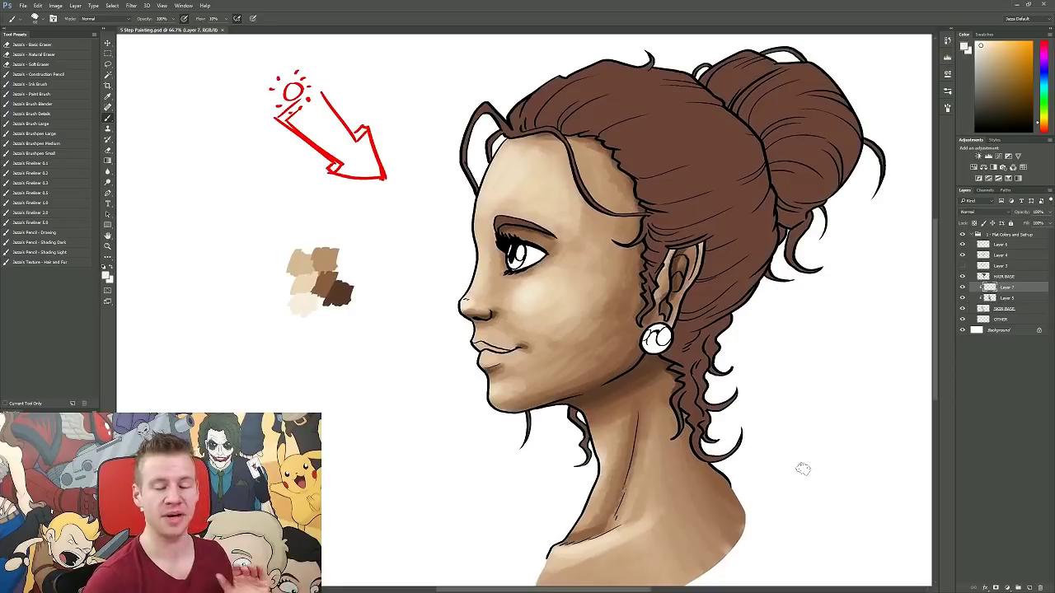
# Create a new layer above HAIR BASE and clip it to the HAIR BASE layer.
pyautogui.hotkey('alt', ']')
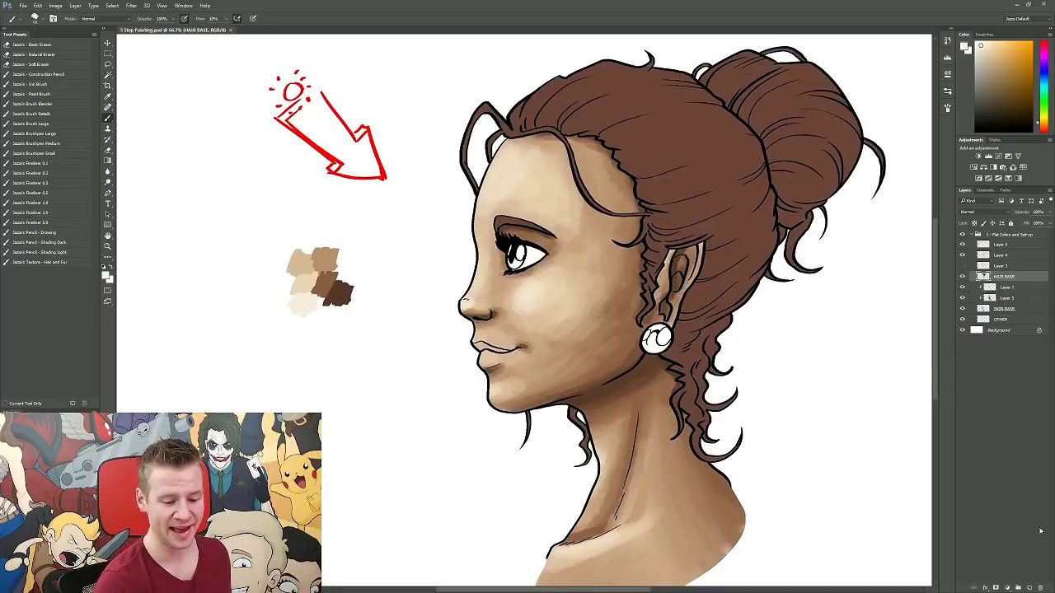
pyautogui.click(1029, 588)
pyautogui.keyDown('alt'); pyautogui.click(989, 281); pyautogui.keyUp('alt')
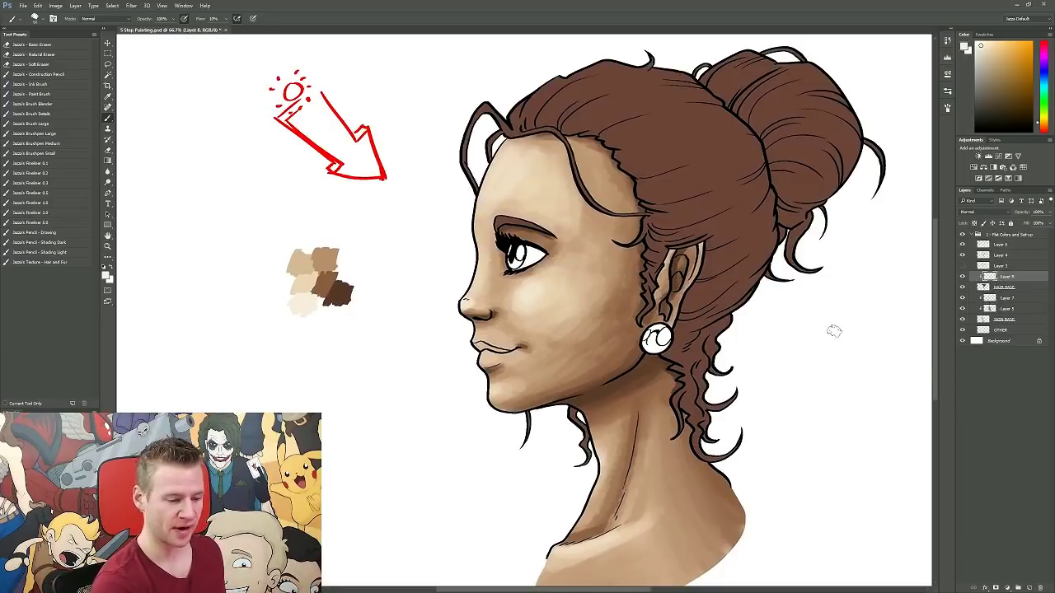
# Sample the hair brown, darken it to RGB 75, 45, 37, and paint base and shadow hair swatches on Layer 6.
pyautogui.moveTo(833, 329); pyautogui.dragTo(821, 367)
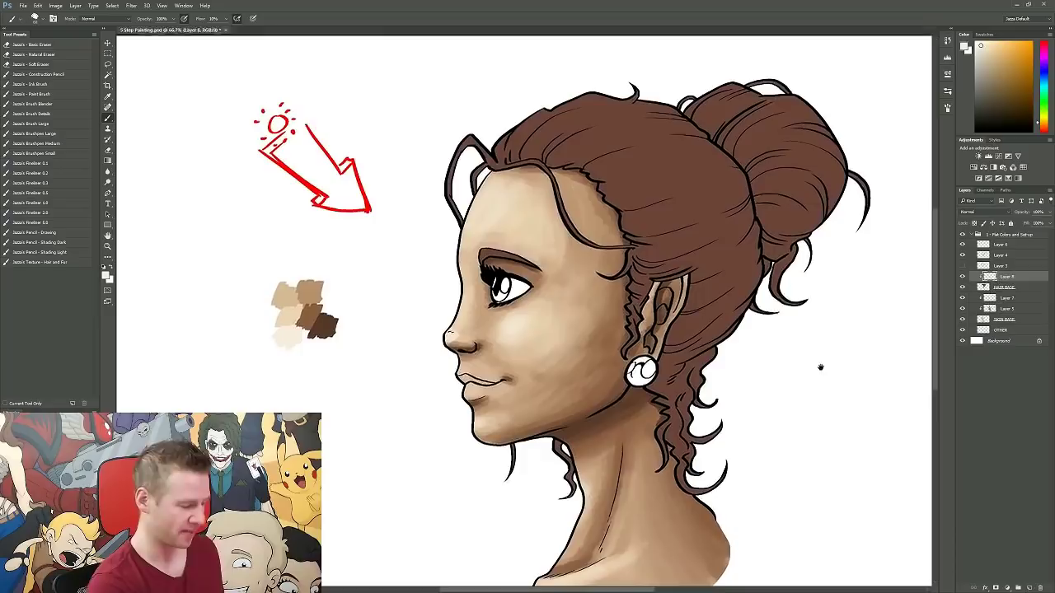
pyautogui.keyDown('alt'); pyautogui.click(710, 227); pyautogui.keyUp('alt')
pyautogui.click(106, 273)
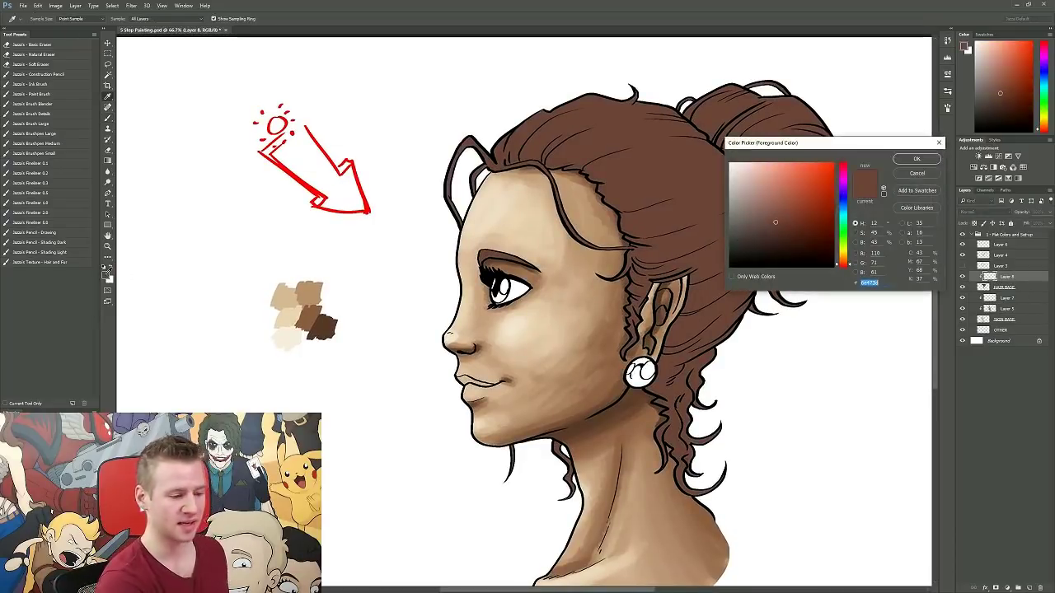
pyautogui.click(781, 234)
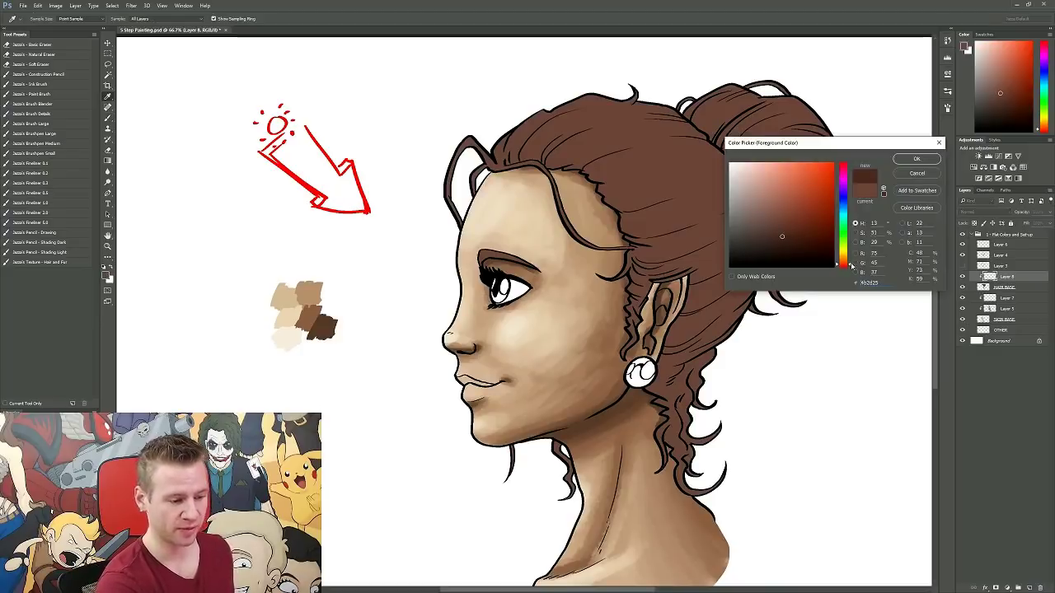
pyautogui.click(917, 159)
pyautogui.click(1005, 246)
pyautogui.click(370, 243)
pyautogui.moveTo(371, 244)
pyautogui.mouseDown()
pyautogui.moveTo(379, 249)
pyautogui.moveTo(364, 249)
pyautogui.mouseUp()
pyautogui.keyDown('alt'); pyautogui.click(597, 161); pyautogui.keyUp('alt')
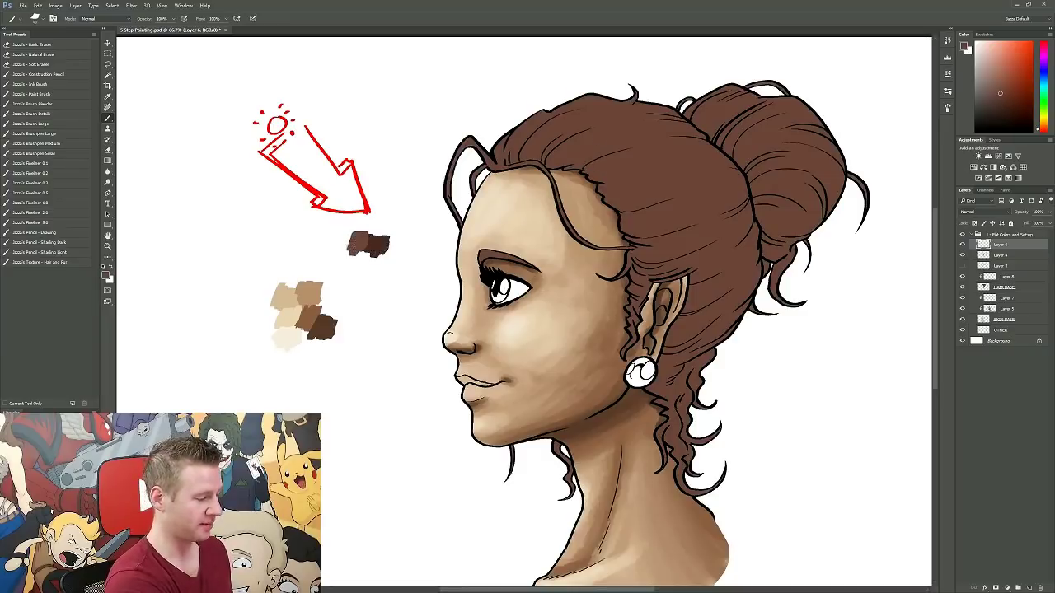
# Darken the hair shadow color to a near-black brown and paint it as a swatch beside the dark brown one.
pyautogui.click(105, 275)
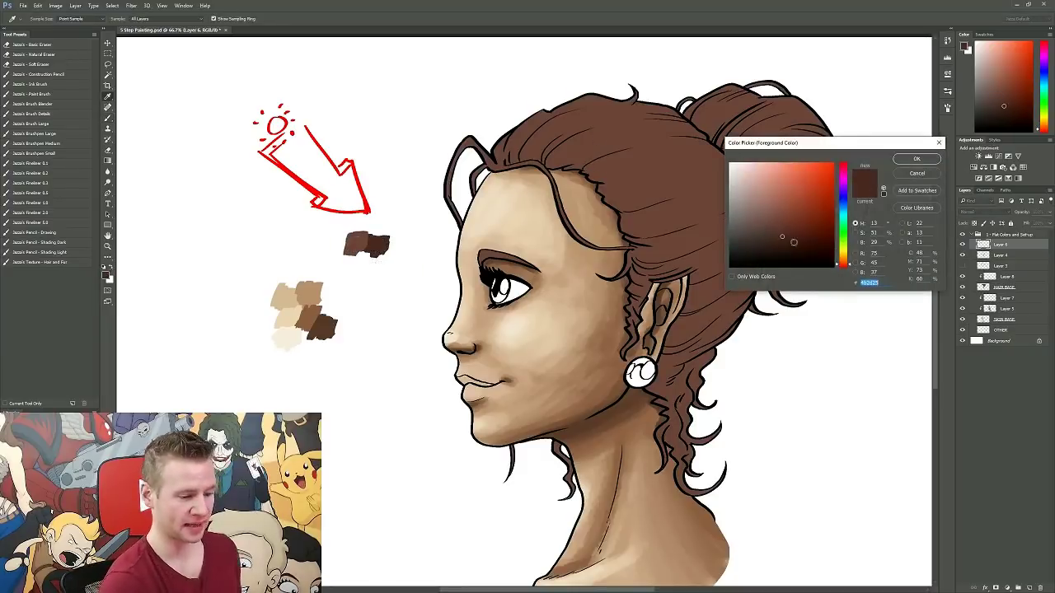
pyautogui.click(787, 251)
pyautogui.click(916, 159)
pyautogui.moveTo(389, 239)
pyautogui.mouseDown()
pyautogui.moveTo(381, 258)
pyautogui.moveTo(394, 262)
pyautogui.mouseUp()
# Sample the base hair brown swatch, lighten it to RGB 145, 100, 88, and paint it as a highlight swatch above the base.
pyautogui.keyDown('alt'); pyautogui.click(354, 239); pyautogui.keyUp('alt')
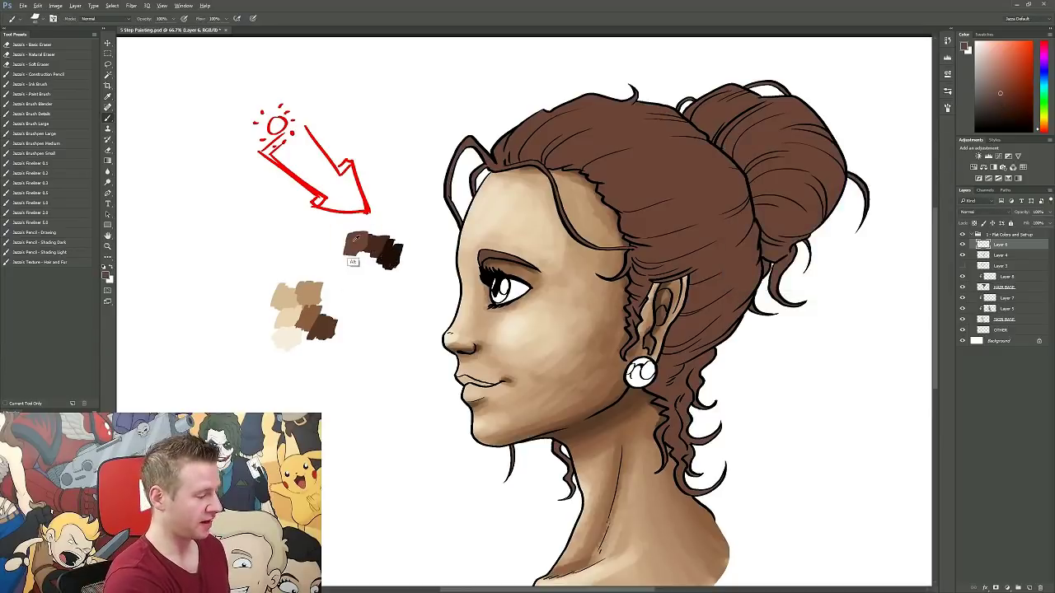
pyautogui.click(107, 277)
pyautogui.moveTo(768, 213); pyautogui.dragTo(770, 208)
pyautogui.click(912, 162)
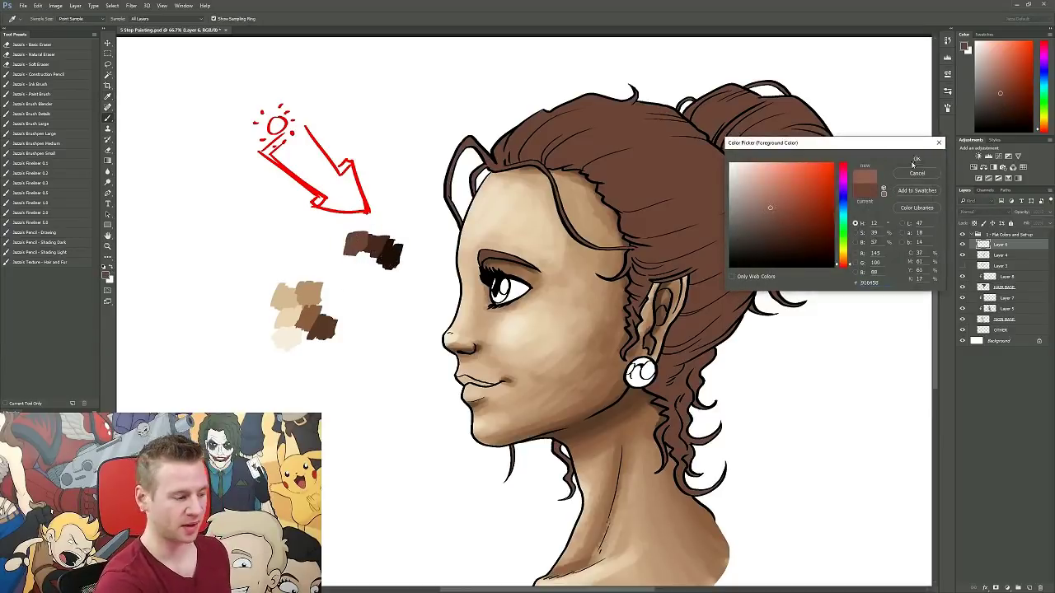
pyautogui.moveTo(349, 224); pyautogui.dragTo(353, 234)
# Lighten the hair highlight color to RGB 177, 129, 106 and paint it as a swatch beside the base hair brown.
pyautogui.click(107, 277)
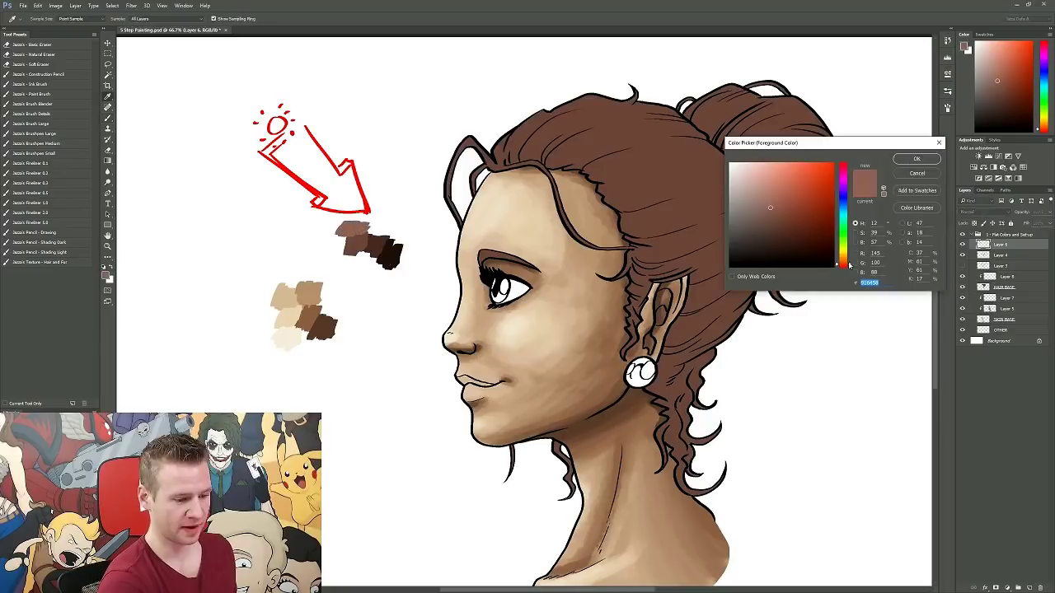
pyautogui.moveTo(770, 207); pyautogui.dragTo(767, 196)
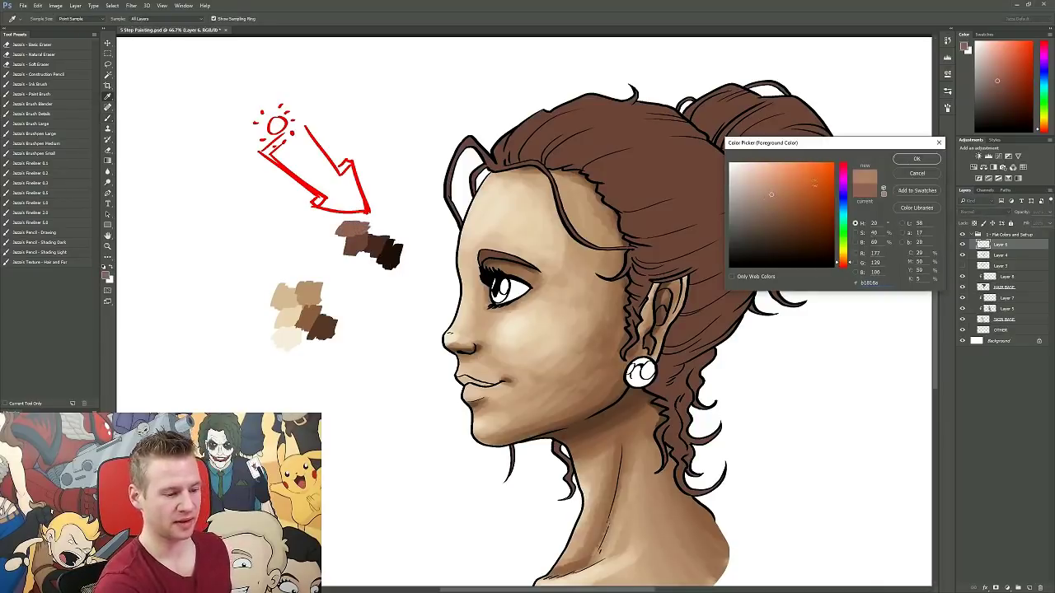
pyautogui.click(916, 158)
pyautogui.moveTo(333, 236); pyautogui.dragTo(346, 253)
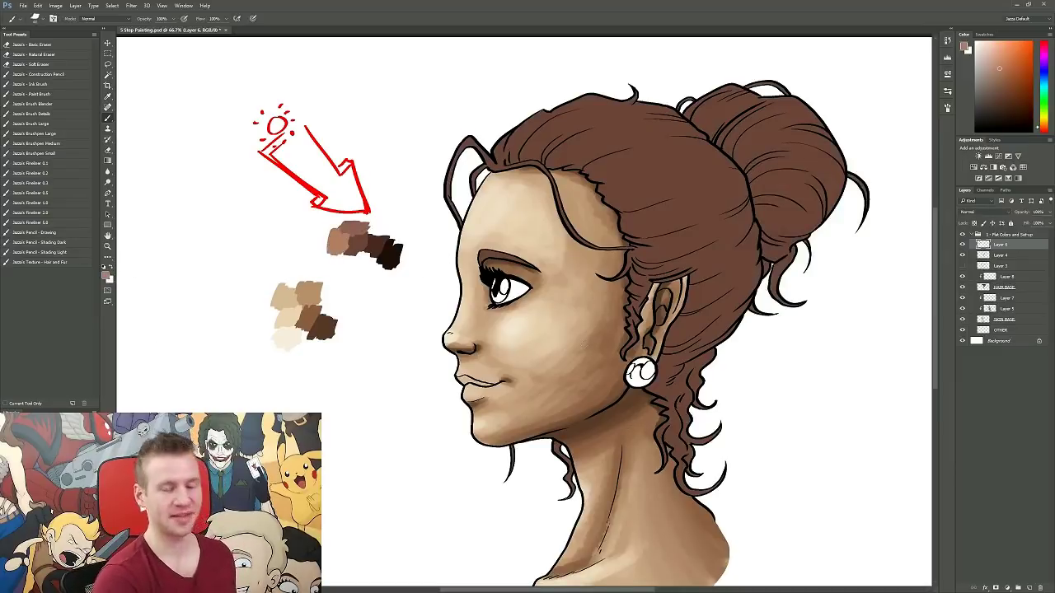
# On Layer 8, sample the dark brown hair swatch and brush shadows over the back of the head, bun and braid.
pyautogui.click(999, 277)
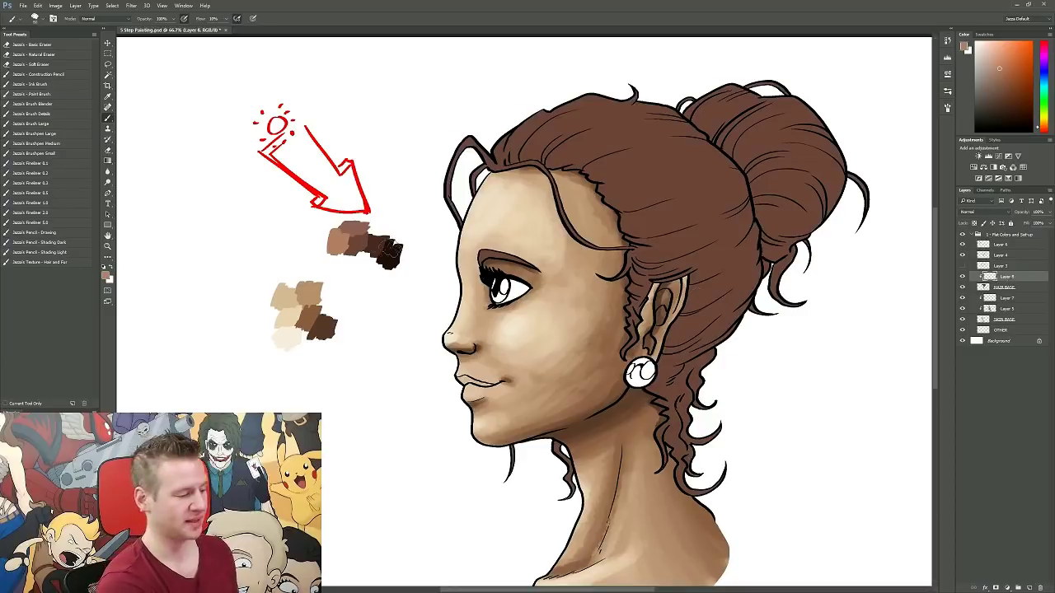
pyautogui.keyDown('alt'); pyautogui.click(381, 260); pyautogui.keyUp('alt')
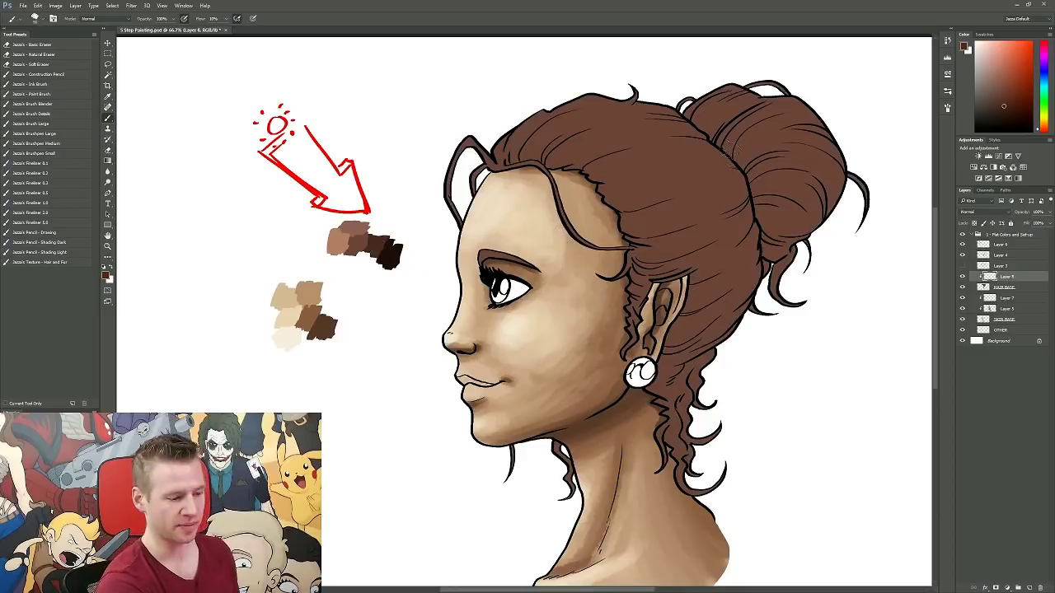
pyautogui.moveTo(714, 148)
pyautogui.mouseDown()
pyautogui.moveTo(626, 223)
pyautogui.moveTo(684, 247)
pyautogui.moveTo(659, 280)
pyautogui.moveTo(721, 272)
pyautogui.moveTo(737, 282)
pyautogui.moveTo(688, 441)
pyautogui.moveTo(652, 425)
pyautogui.mouseUp()
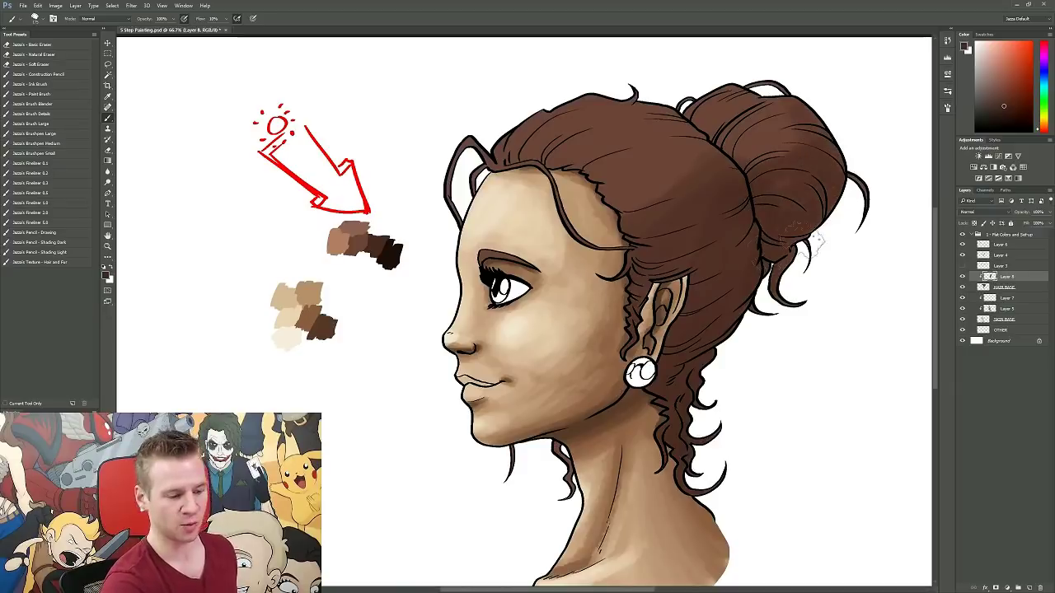
pyautogui.moveTo(717, 139)
pyautogui.mouseDown()
pyautogui.moveTo(746, 164)
pyautogui.moveTo(801, 106)
pyautogui.mouseUp()
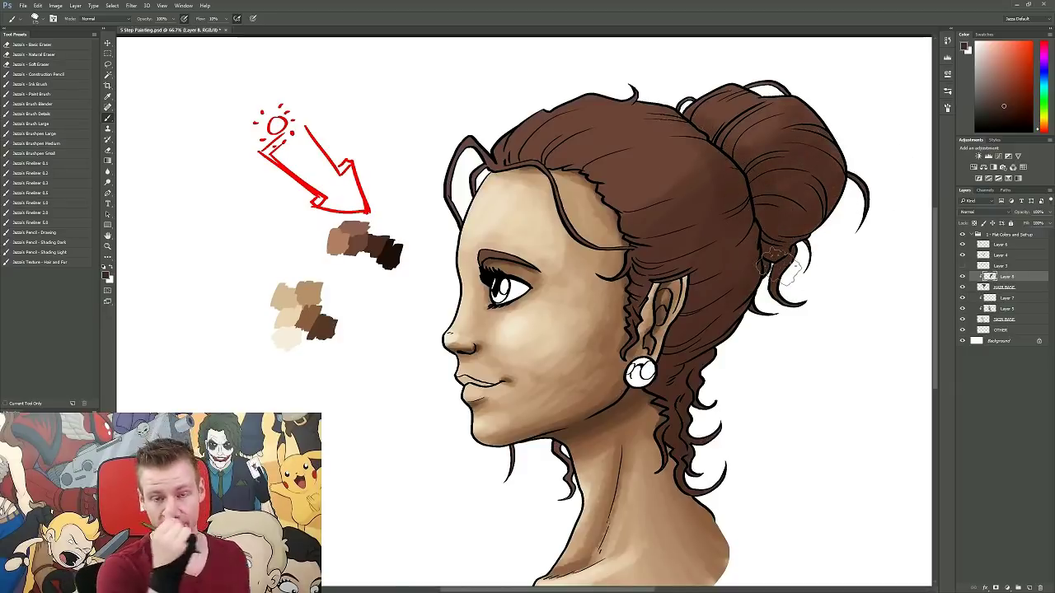
# Build up soft dark brown shading across the crown and the hair above the temple on Layer 8.
pyautogui.moveTo(685, 150); pyautogui.dragTo(629, 216)
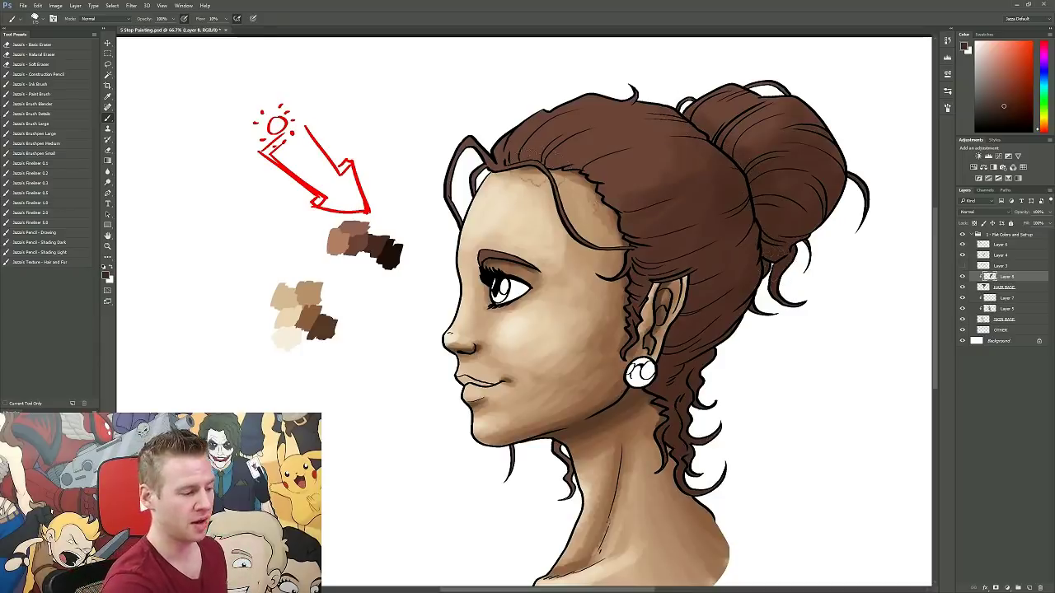
pyautogui.moveTo(560, 165); pyautogui.dragTo(613, 191)
pyautogui.moveTo(670, 157); pyautogui.dragTo(611, 190)
pyautogui.moveTo(699, 163); pyautogui.dragTo(667, 190)
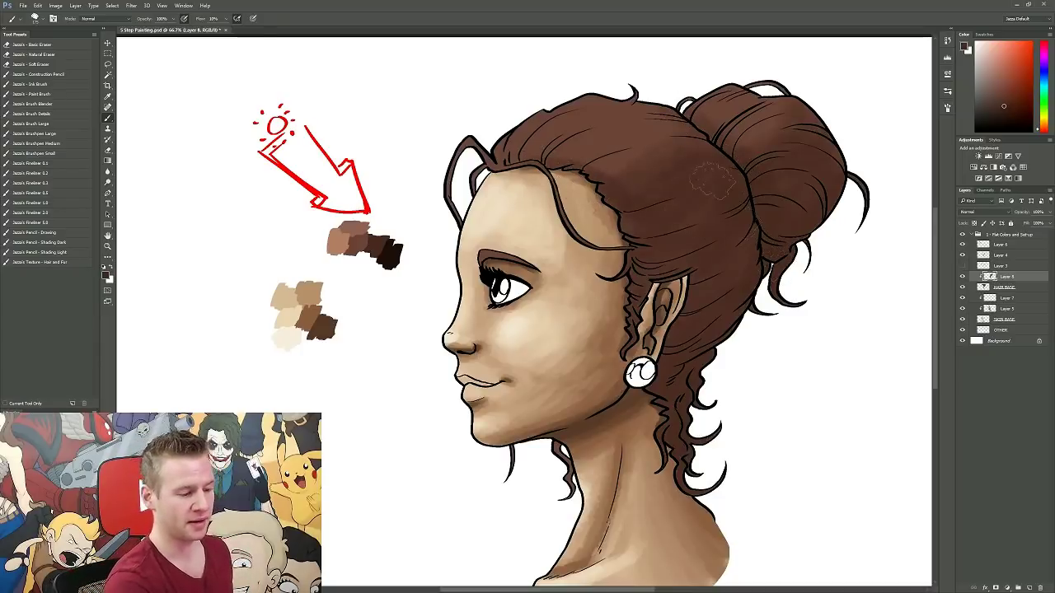
pyautogui.moveTo(681, 107)
pyautogui.mouseDown()
pyautogui.moveTo(659, 132)
pyautogui.moveTo(592, 163)
pyautogui.mouseUp()
pyautogui.moveTo(674, 150); pyautogui.dragTo(638, 132)
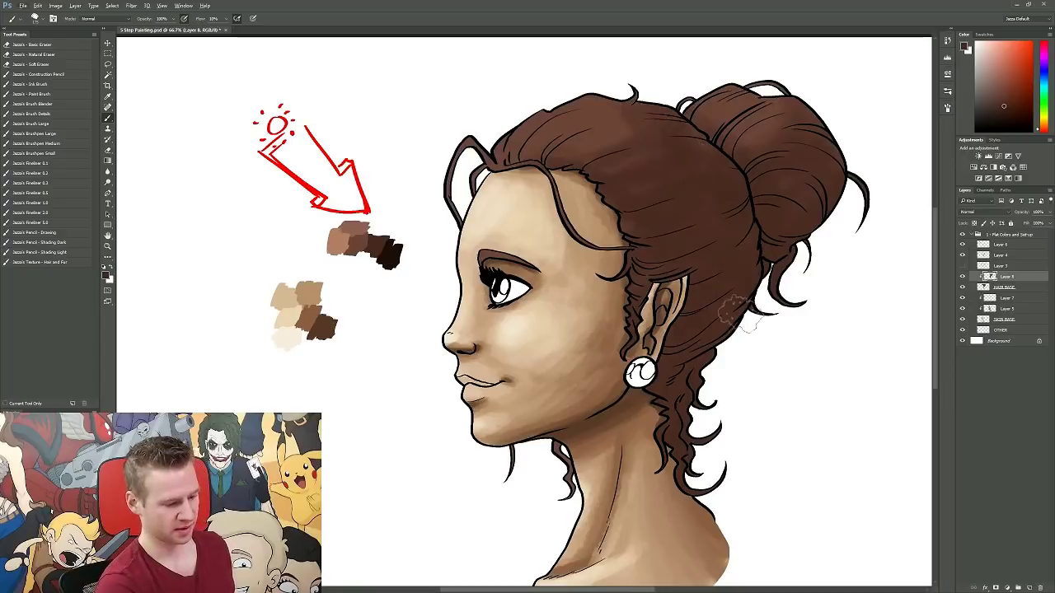
# Sample the near-black brown swatch and deepen the darkest shadows on the bun, nape and braid, following the hair strands.
pyautogui.keyDown('alt'); pyautogui.click(395, 251); pyautogui.keyUp('alt')
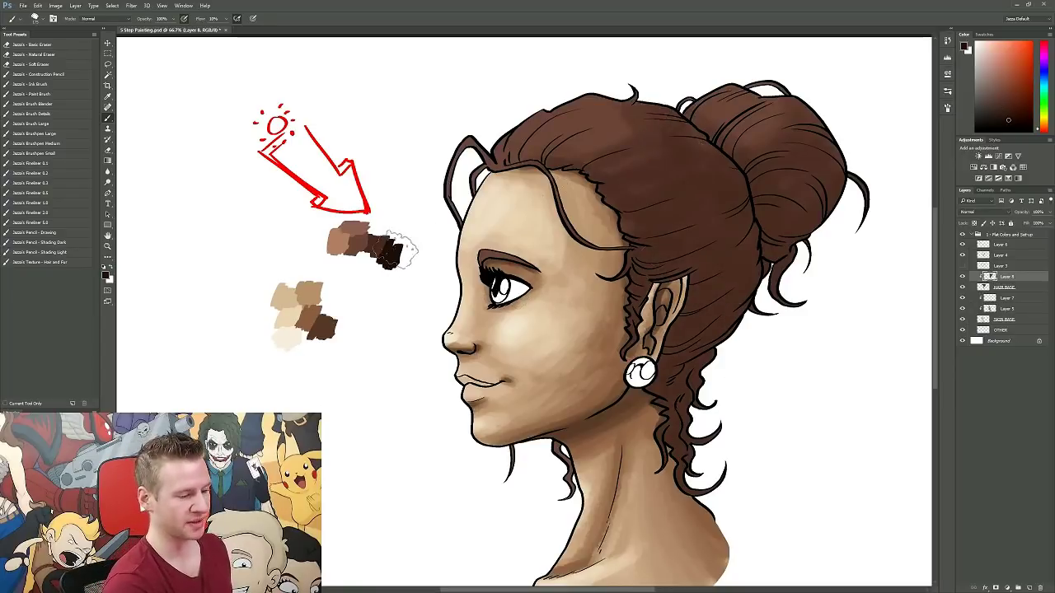
pyautogui.moveTo(771, 251); pyautogui.dragTo(774, 198)
pyautogui.moveTo(853, 160); pyautogui.dragTo(796, 231)
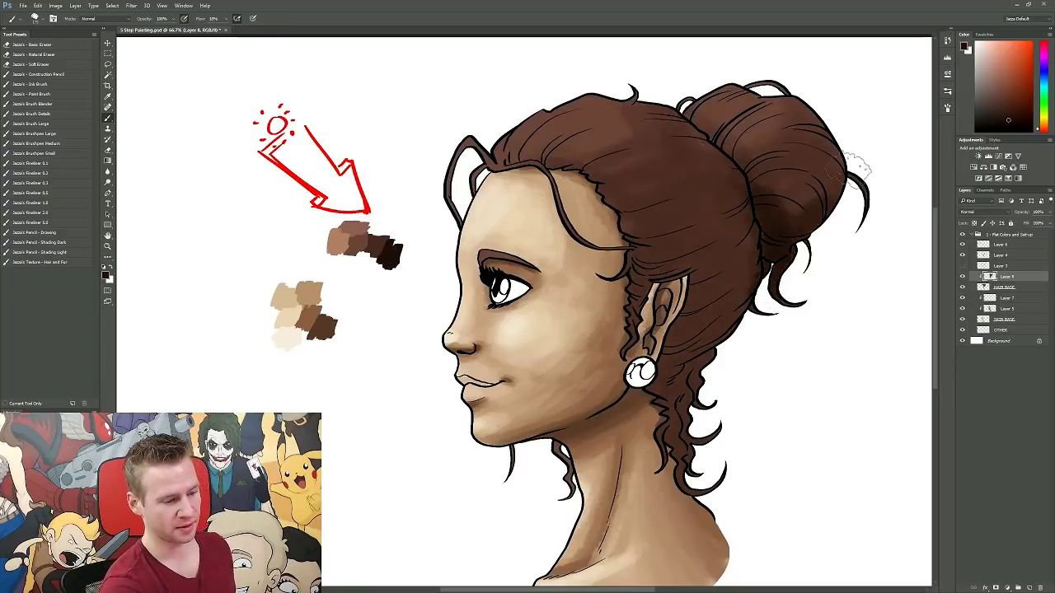
pyautogui.moveTo(849, 132)
pyautogui.mouseDown()
pyautogui.moveTo(833, 194)
pyautogui.moveTo(791, 202)
pyautogui.mouseUp()
pyautogui.moveTo(751, 246)
pyautogui.mouseDown()
pyautogui.moveTo(656, 386)
pyautogui.moveTo(679, 413)
pyautogui.mouseUp()
pyautogui.moveTo(690, 462)
pyautogui.mouseDown()
pyautogui.moveTo(678, 322)
pyautogui.moveTo(746, 273)
pyautogui.moveTo(671, 396)
pyautogui.moveTo(684, 428)
pyautogui.moveTo(699, 312)
pyautogui.moveTo(746, 190)
pyautogui.moveTo(684, 161)
pyautogui.moveTo(588, 186)
pyautogui.mouseUp()
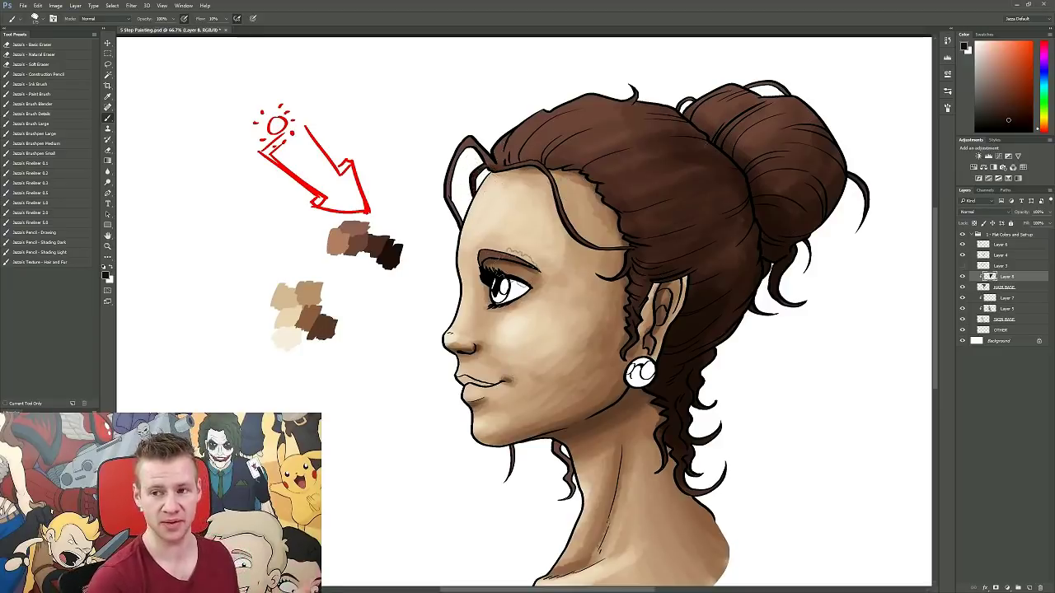
# Add a new layer clipped above Layer 8 and paint lighter brown highlight streaks along the hair strands with the first highlight swatch.
pyautogui.click(1029, 587)
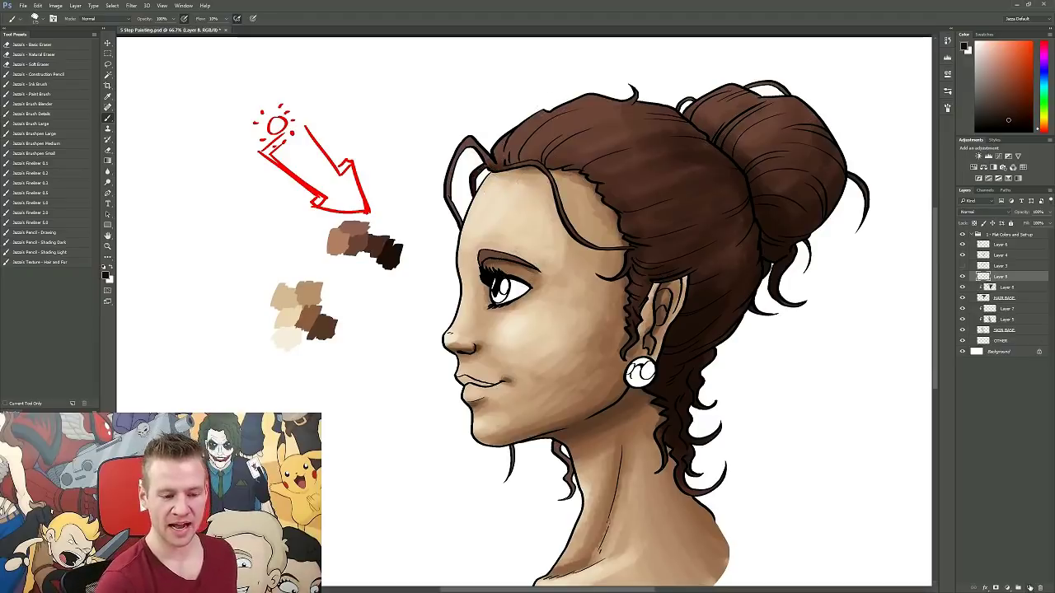
pyautogui.keyDown('alt'); pyautogui.click(1004, 282); pyautogui.keyUp('alt')
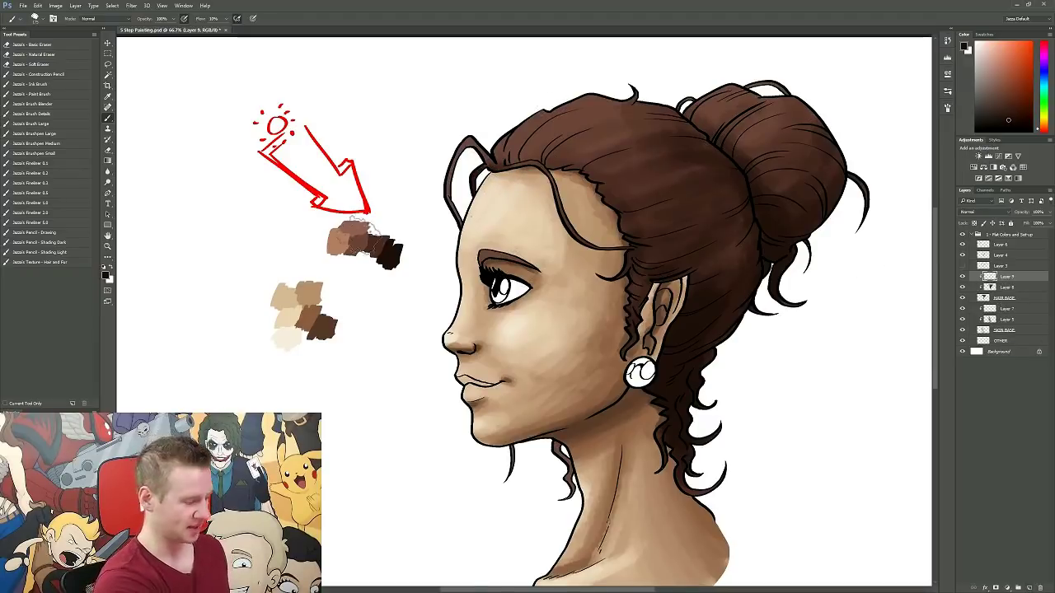
pyautogui.keyDown('alt'); pyautogui.click(360, 245); pyautogui.keyUp('alt')
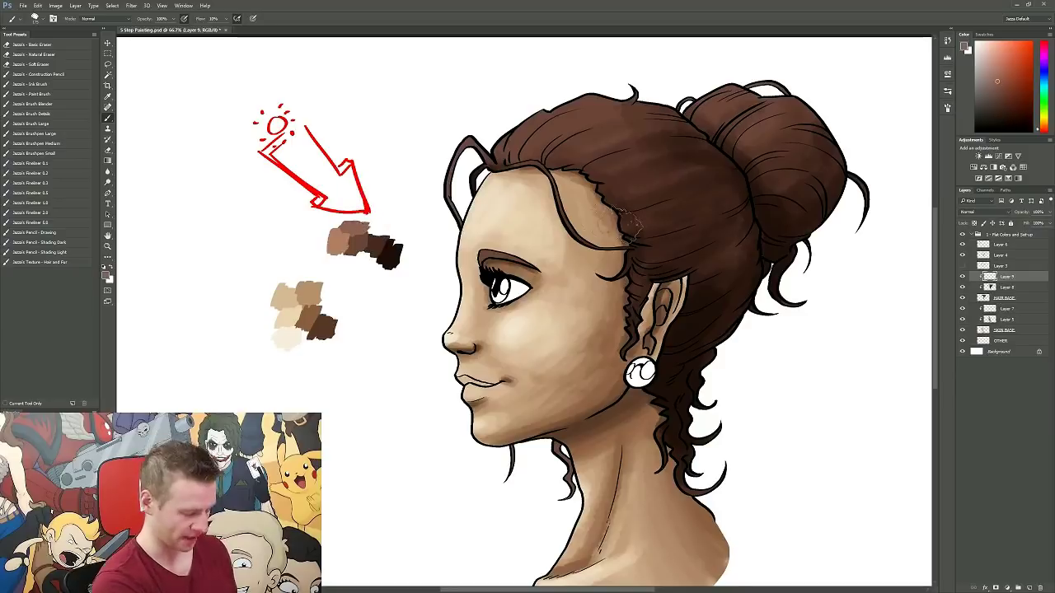
pyautogui.moveTo(514, 122)
pyautogui.mouseDown()
pyautogui.moveTo(582, 139)
pyautogui.moveTo(589, 106)
pyautogui.moveTo(585, 125)
pyautogui.moveTo(662, 122)
pyautogui.moveTo(660, 175)
pyautogui.moveTo(672, 163)
pyautogui.moveTo(623, 184)
pyautogui.moveTo(666, 176)
pyautogui.moveTo(618, 189)
pyautogui.moveTo(641, 209)
pyautogui.moveTo(737, 187)
pyautogui.moveTo(627, 229)
pyautogui.moveTo(714, 173)
pyautogui.mouseUp()
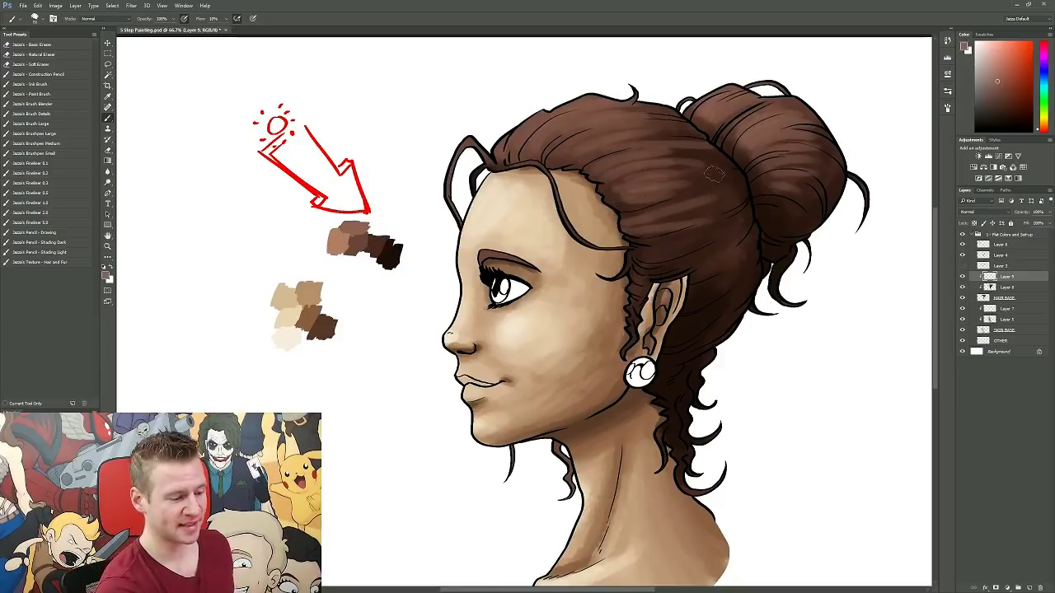
pyautogui.moveTo(635, 198); pyautogui.dragTo(732, 183)
pyautogui.moveTo(636, 249)
pyautogui.mouseDown()
pyautogui.moveTo(705, 230)
pyautogui.moveTo(722, 215)
pyautogui.mouseUp()
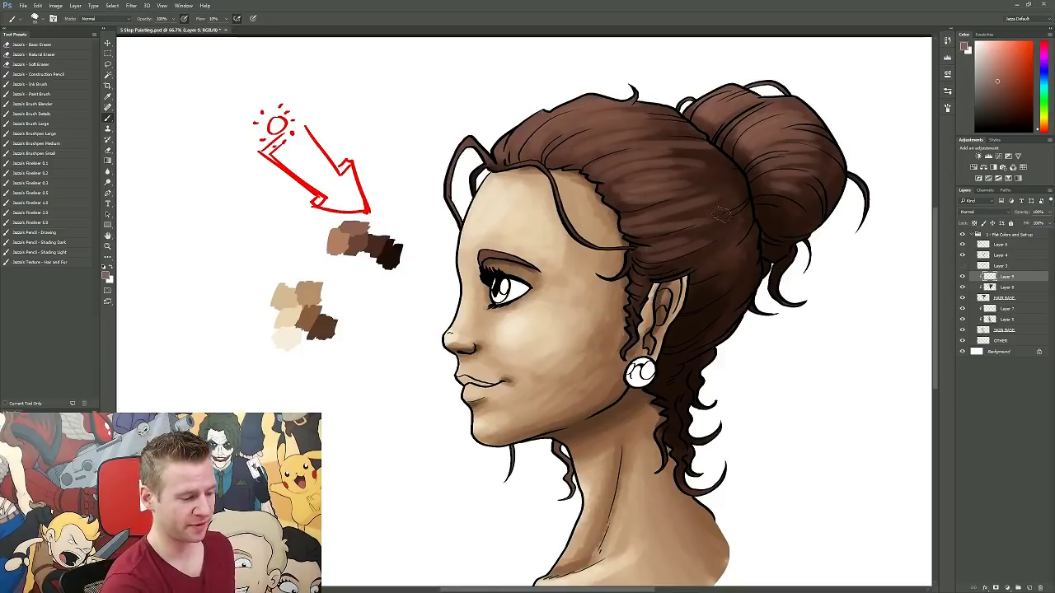
# Sample the lightest hair swatch and paint bright highlight streaks from the front hairline back along the strands on Layer 9.
pyautogui.keyDown('alt'); pyautogui.click(344, 240); pyautogui.keyUp('alt')
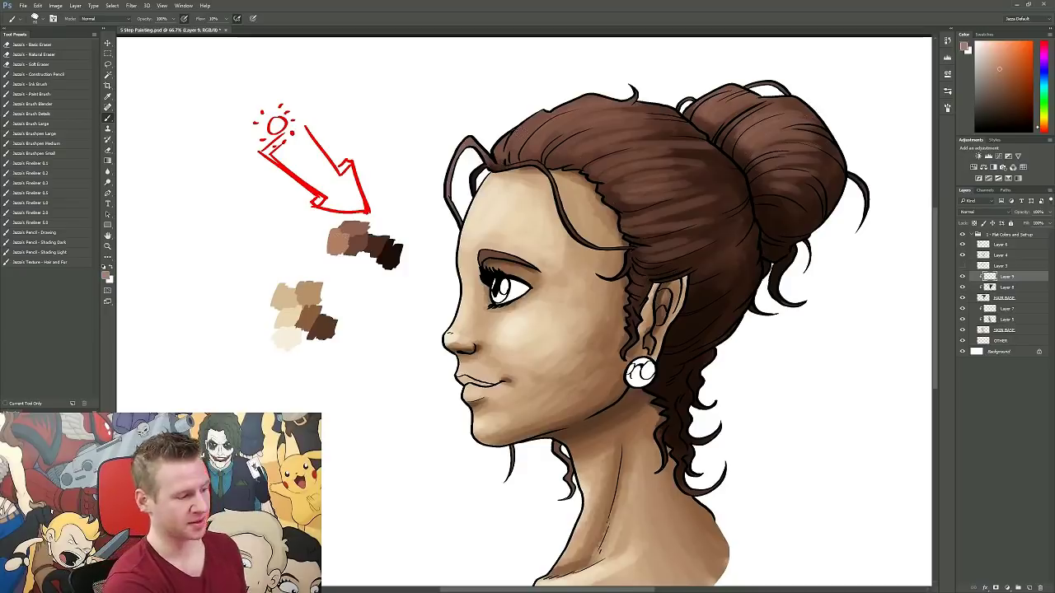
pyautogui.moveTo(506, 154)
pyautogui.mouseDown()
pyautogui.moveTo(539, 113)
pyautogui.moveTo(582, 108)
pyautogui.mouseUp()
pyautogui.moveTo(549, 162)
pyautogui.mouseDown()
pyautogui.moveTo(606, 130)
pyautogui.moveTo(623, 135)
pyautogui.mouseUp()
pyautogui.moveTo(591, 173)
pyautogui.mouseDown()
pyautogui.moveTo(646, 173)
pyautogui.moveTo(668, 160)
pyautogui.mouseUp()
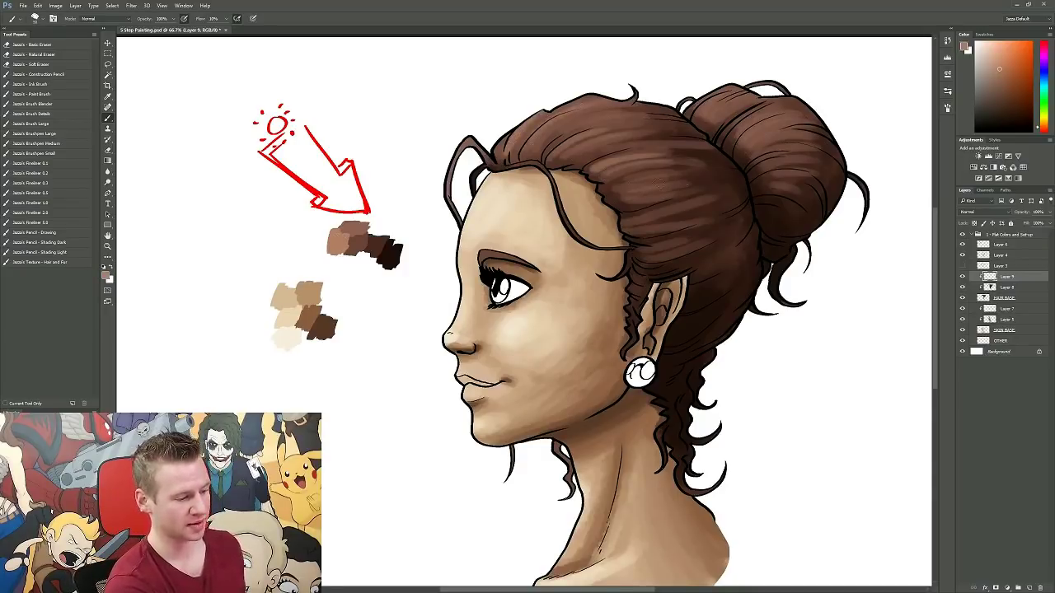
pyautogui.moveTo(606, 193); pyautogui.dragTo(671, 183)
pyautogui.moveTo(631, 216)
pyautogui.mouseDown()
pyautogui.moveTo(678, 204)
pyautogui.moveTo(682, 224)
pyautogui.mouseUp()
pyautogui.hotkey('ctrl', 'z')
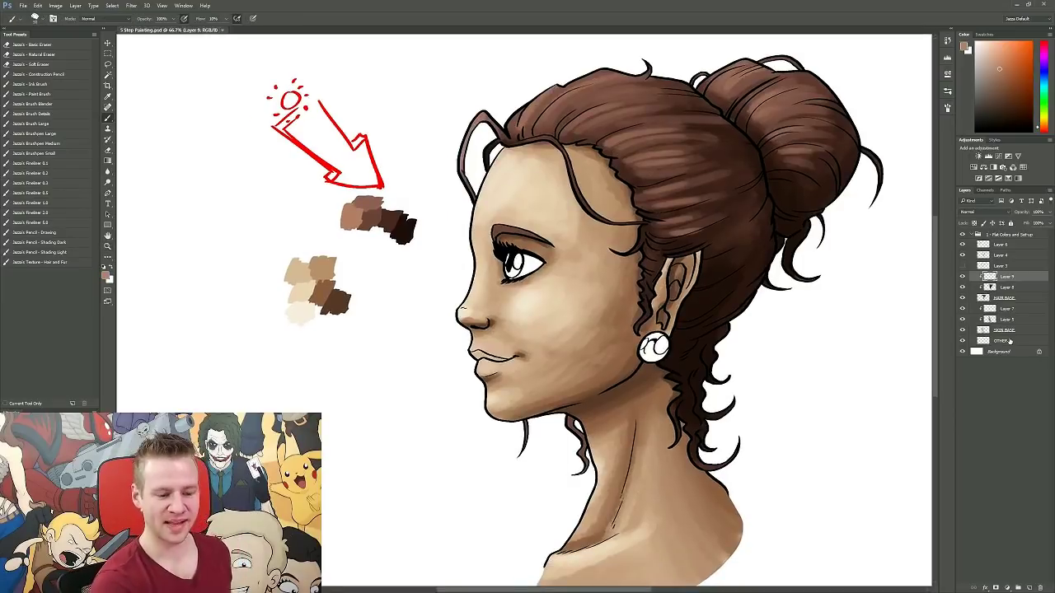
pyautogui.click(1001, 341)
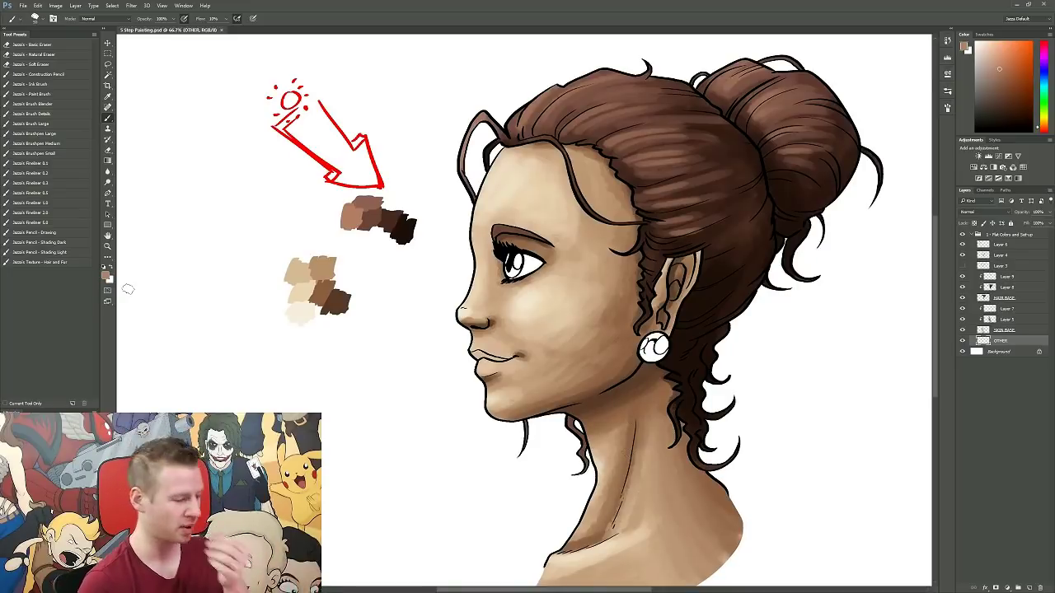
pyautogui.click(105, 272)
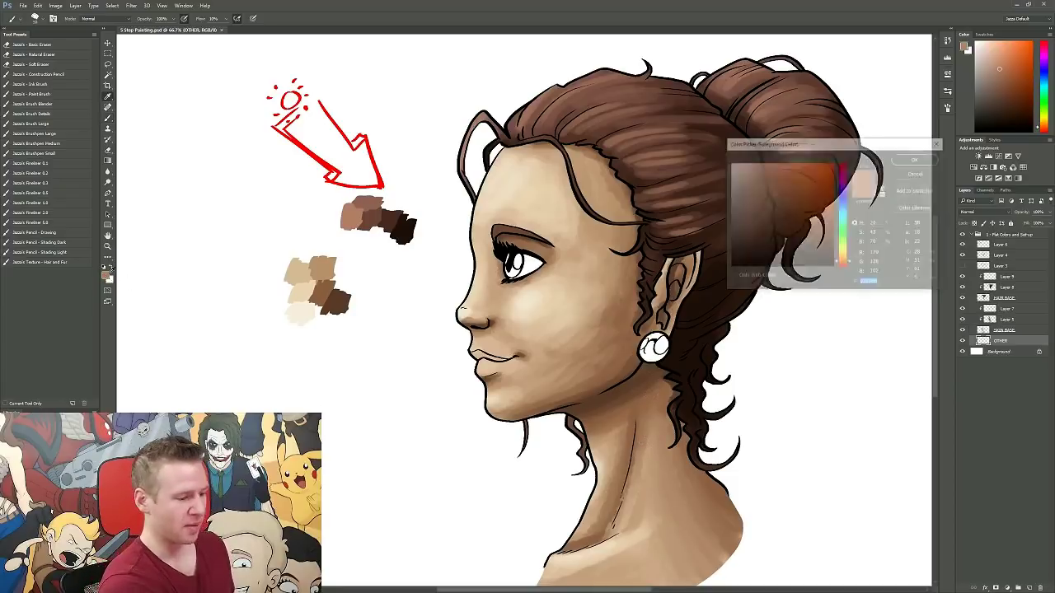
pyautogui.click(939, 144)
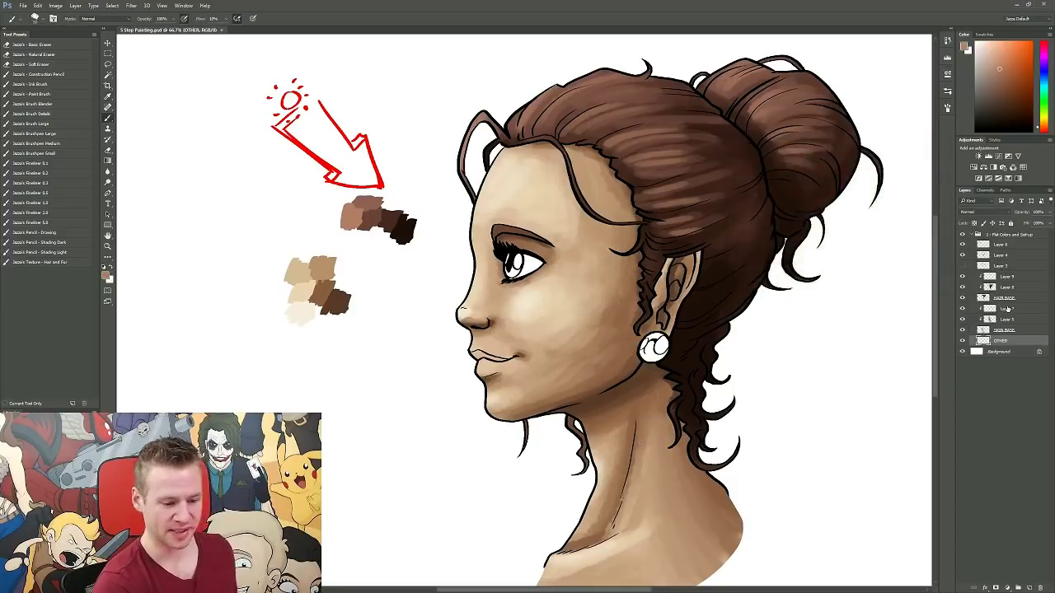
# Create a new layer above Layer 7 and clip it to the SKIN BASE layer stack for the lip color.
pyautogui.click(1008, 309)
pyautogui.click(1029, 588)
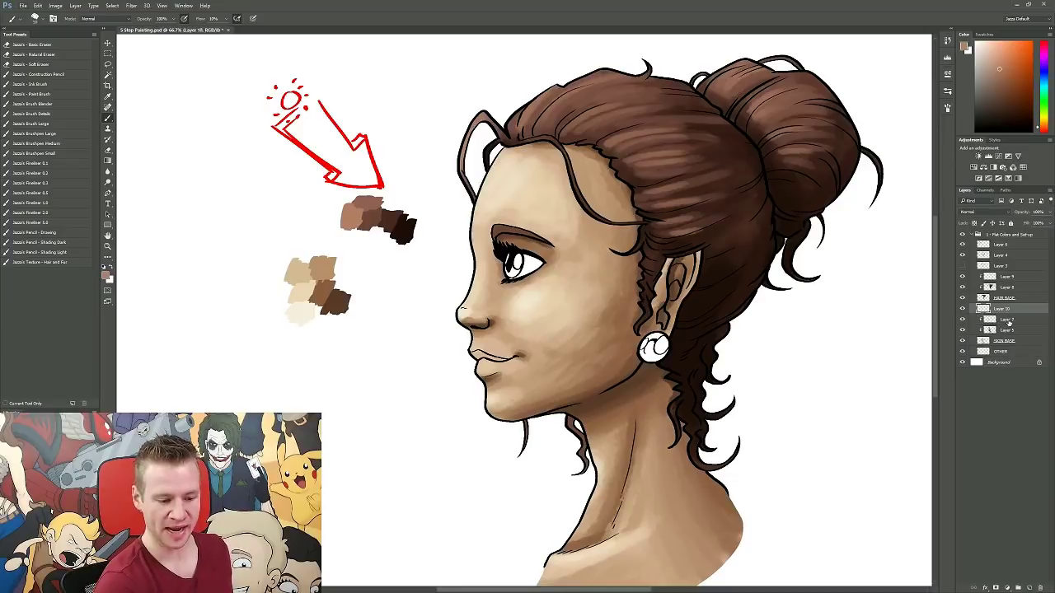
pyautogui.press('n')
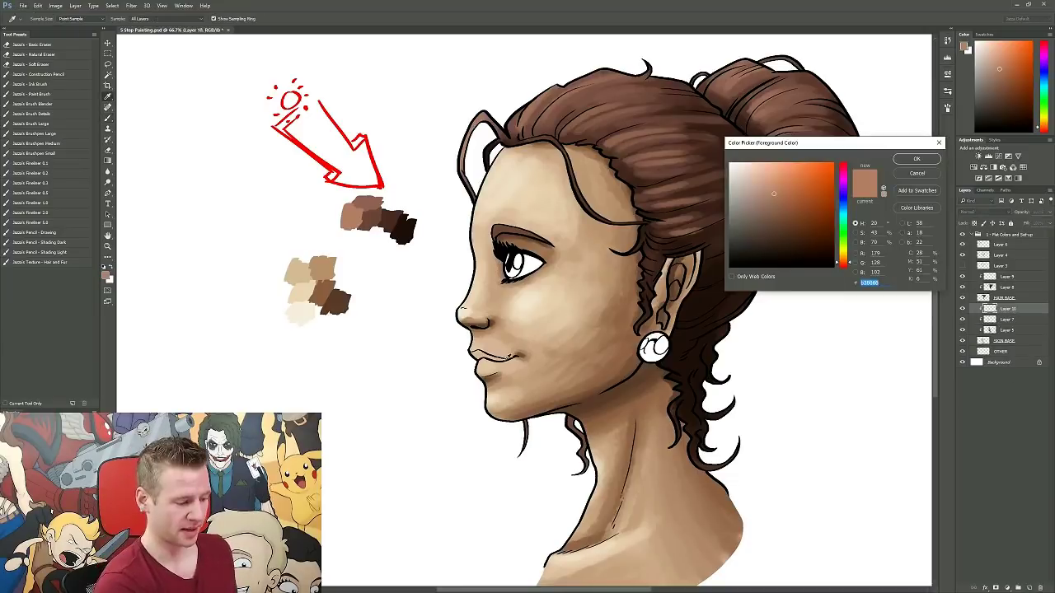
# Choose a warm orange-pink foreground color and paint the lower lip with it on Layer 10.
pyautogui.click(779, 189)
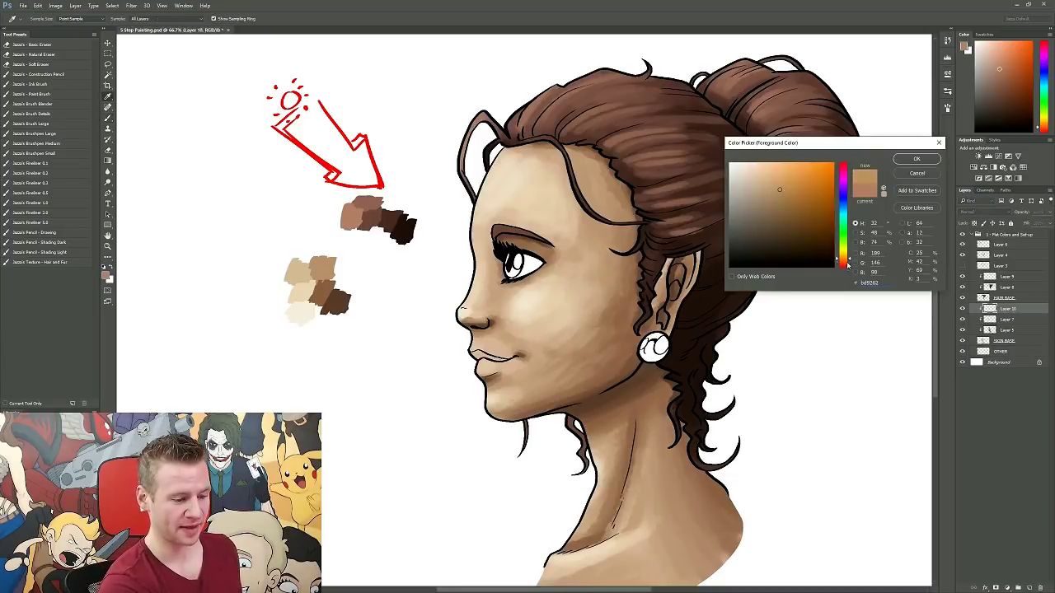
pyautogui.press('Return')
pyautogui.press('b')
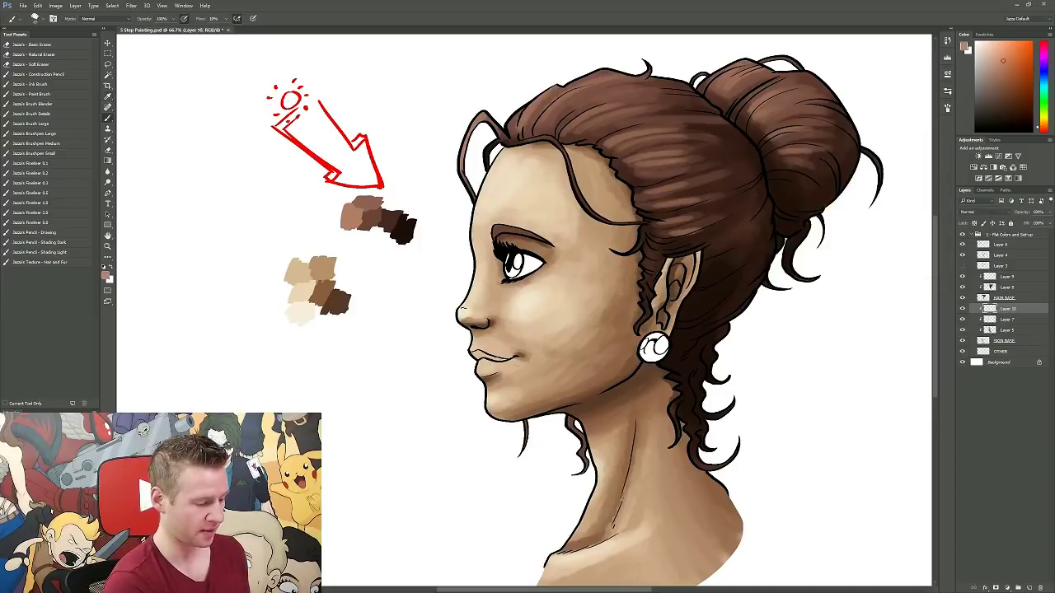
pyautogui.moveTo(475, 359); pyautogui.dragTo(505, 373)
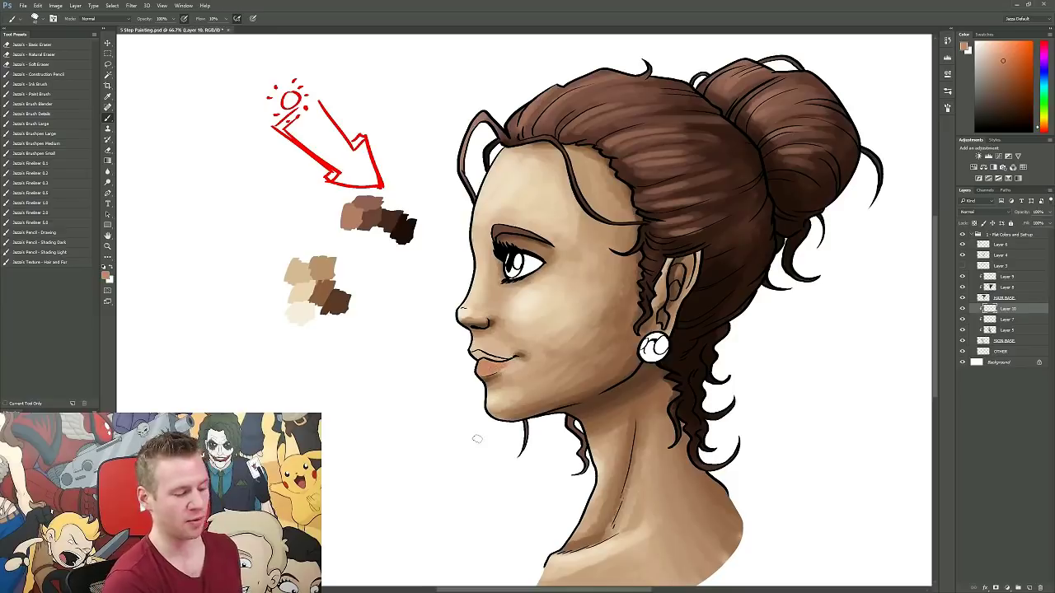
# Darken the lip color to RGB 117, 61, 33 and shade the upper lip with it.
pyautogui.keyDown('alt'); pyautogui.click(832, 214); pyautogui.keyUp('alt')
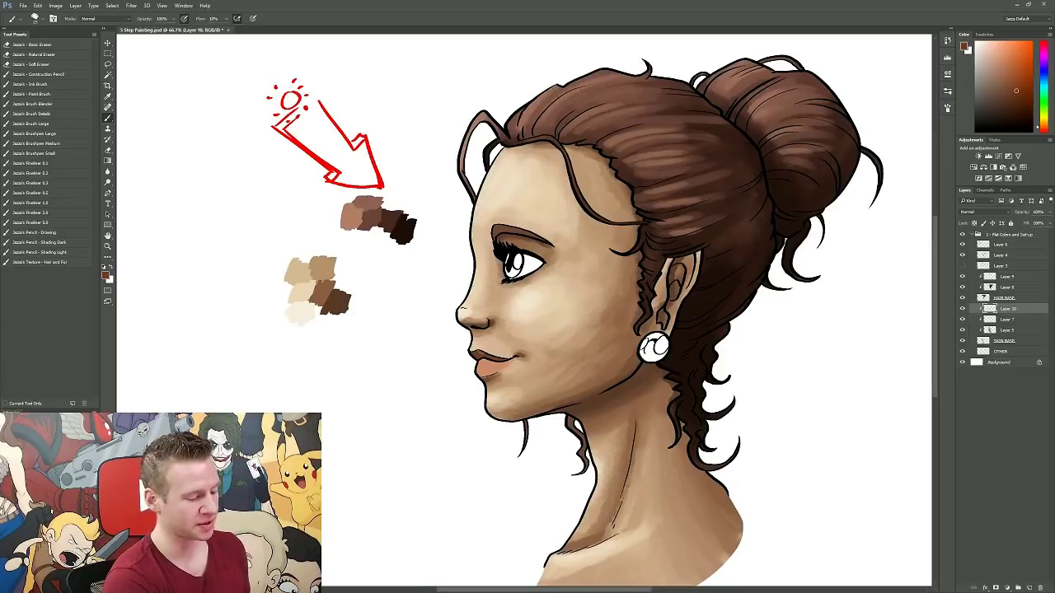
pyautogui.press('e')
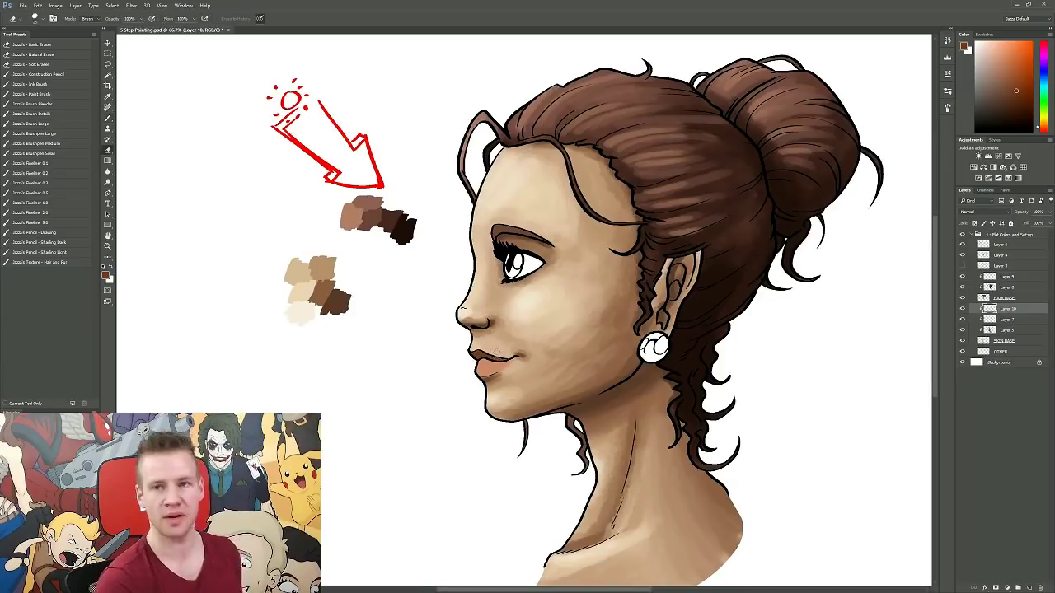
pyautogui.press('b')
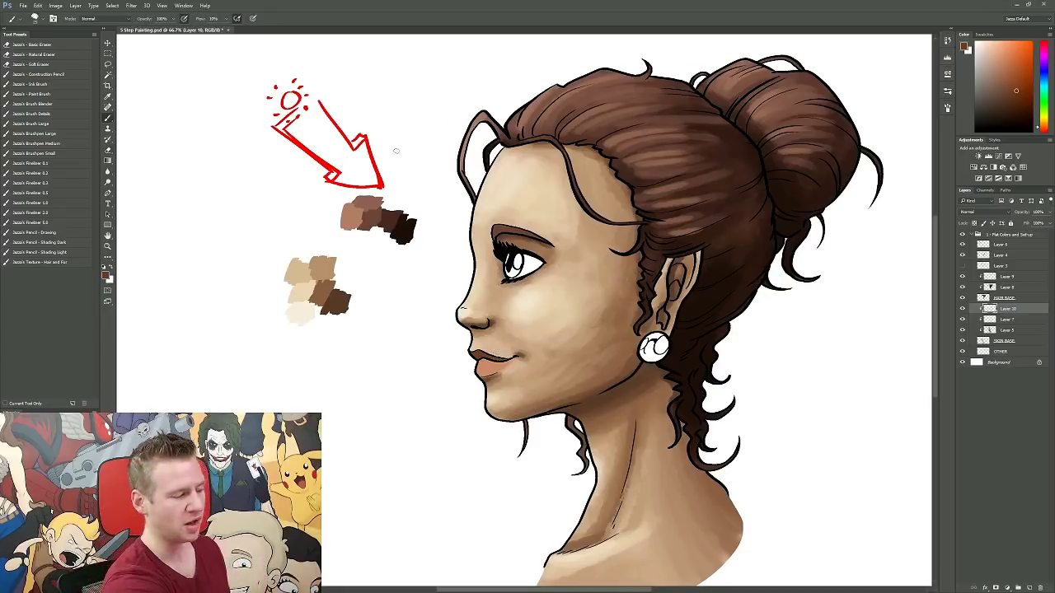
# Shift the foreground color to a hue of 13° and darken it to a deep, saturated red-brown.
pyautogui.click(106, 275)
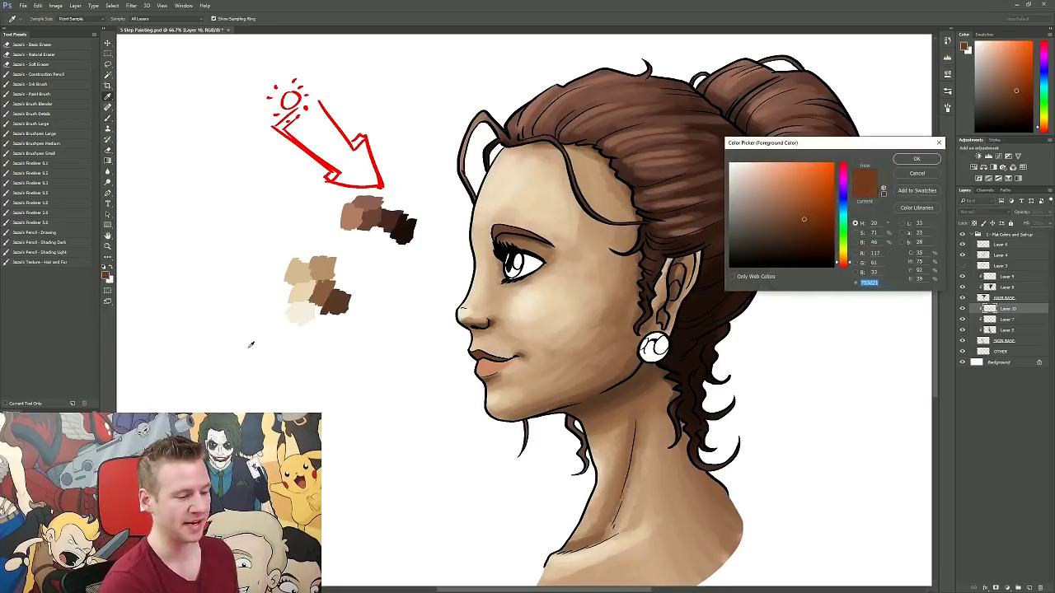
pyautogui.click(847, 267)
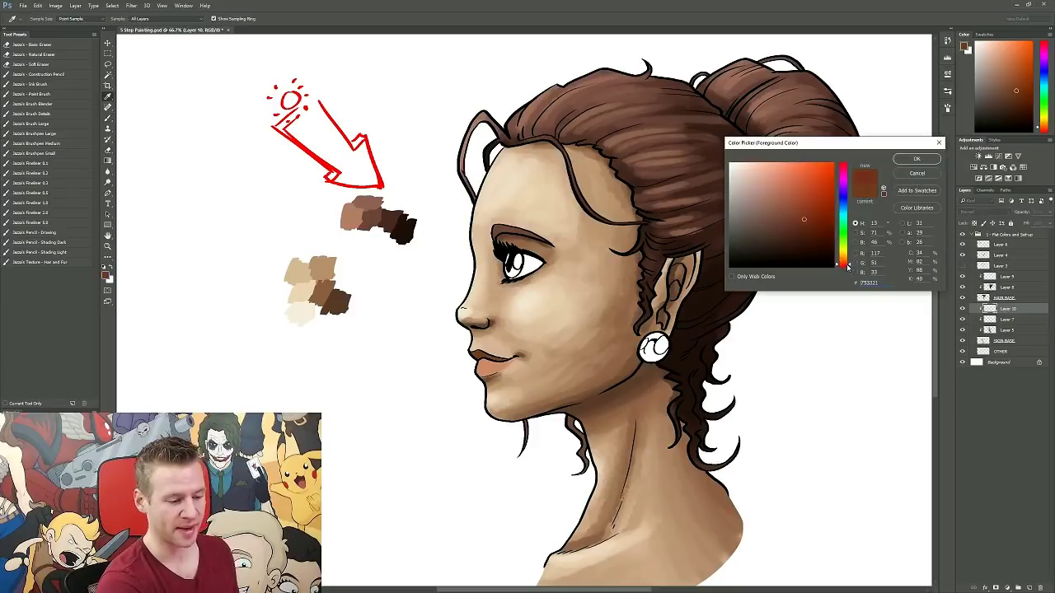
pyautogui.moveTo(794, 233); pyautogui.dragTo(816, 232)
pyautogui.click(915, 159)
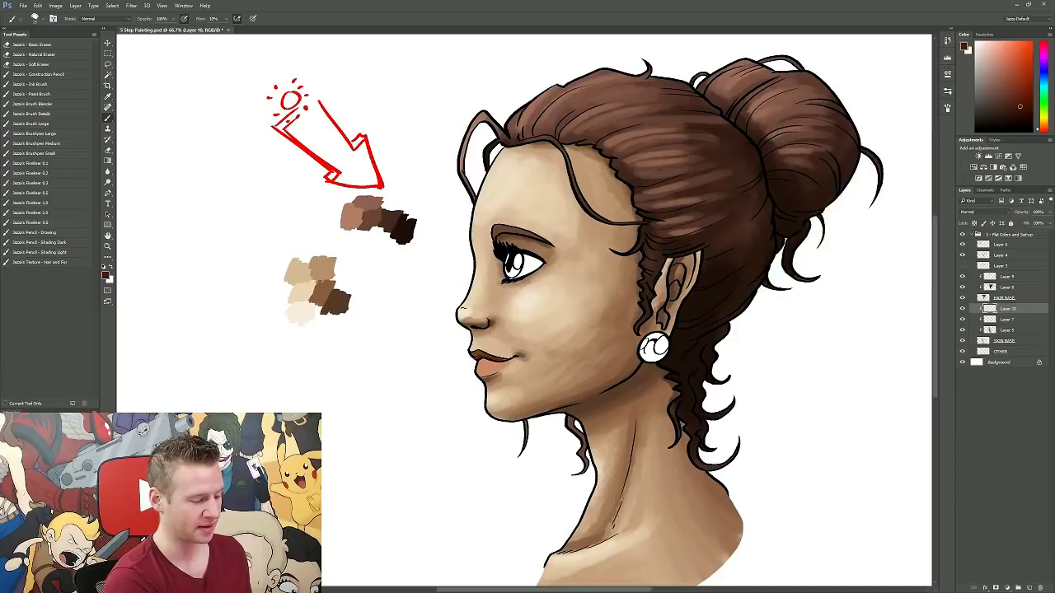
# Sample the lower lip color, darken it to RGB 82, 35, 20 and deepen the lip shading on Layer 10.
pyautogui.keyDown('alt'); pyautogui.click(486, 387); pyautogui.keyUp('alt')
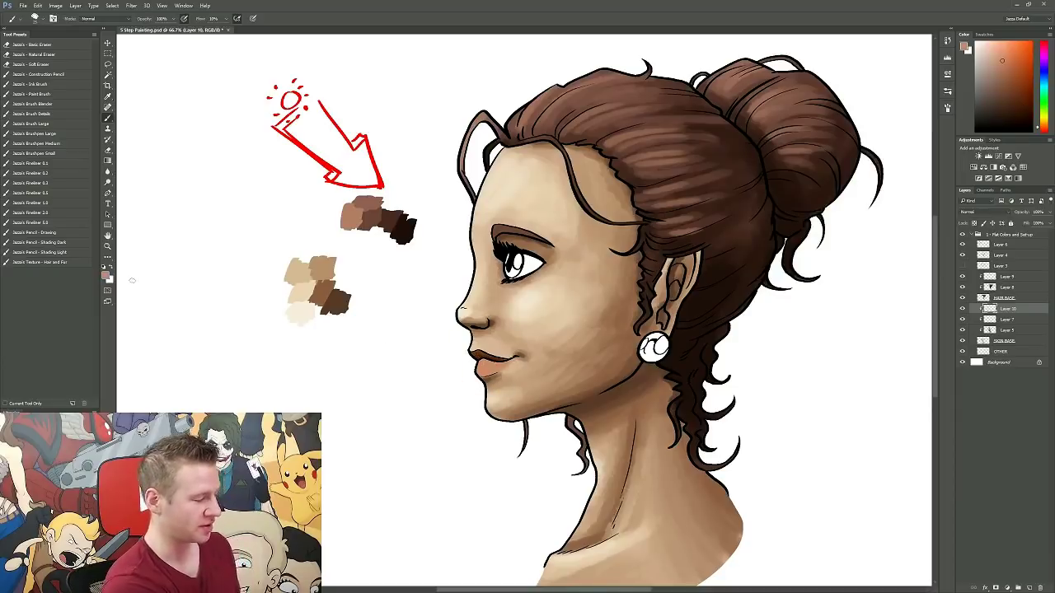
pyautogui.click(106, 275)
pyautogui.click(787, 198)
pyautogui.click(914, 159)
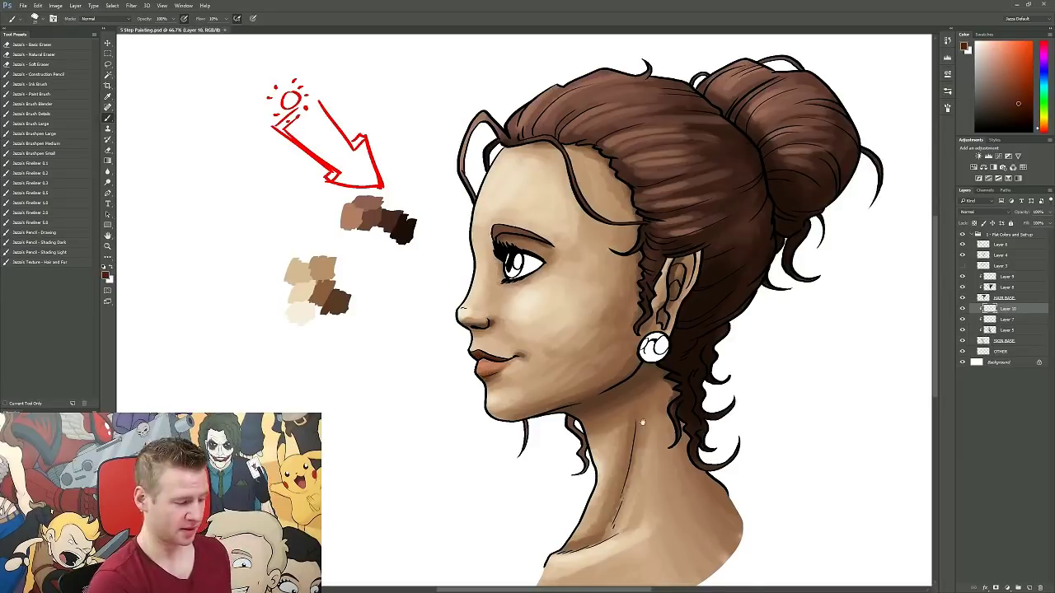
# Choose a bright green foreground color and paint the iris of the eye on the OTHER layer.
pyautogui.scroll(-1, 643, 424)
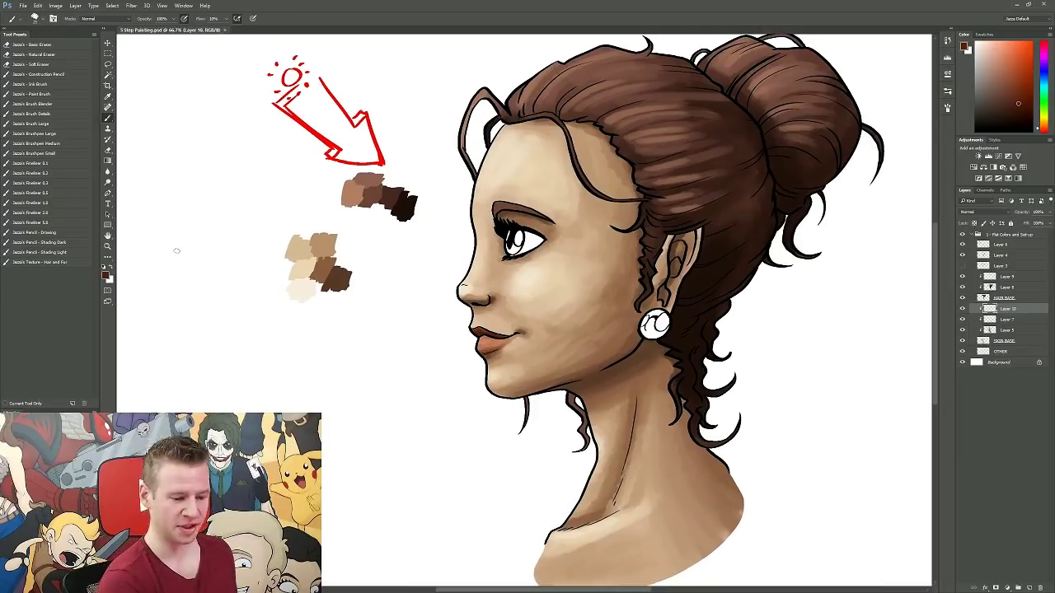
pyautogui.click(1017, 355)
pyautogui.press('i')
pyautogui.click(106, 275)
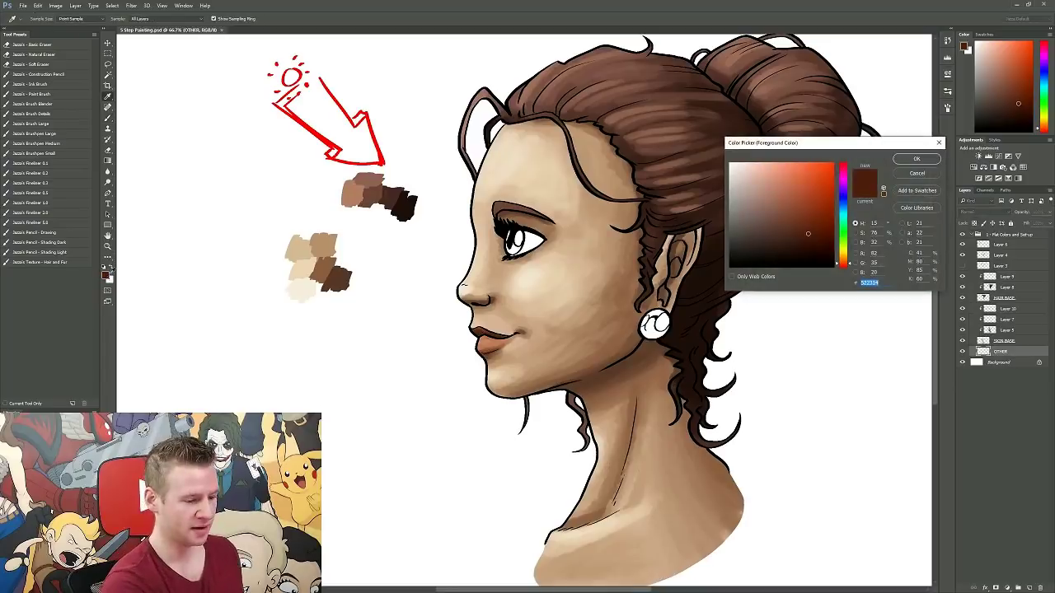
pyautogui.moveTo(852, 212); pyautogui.dragTo(849, 243)
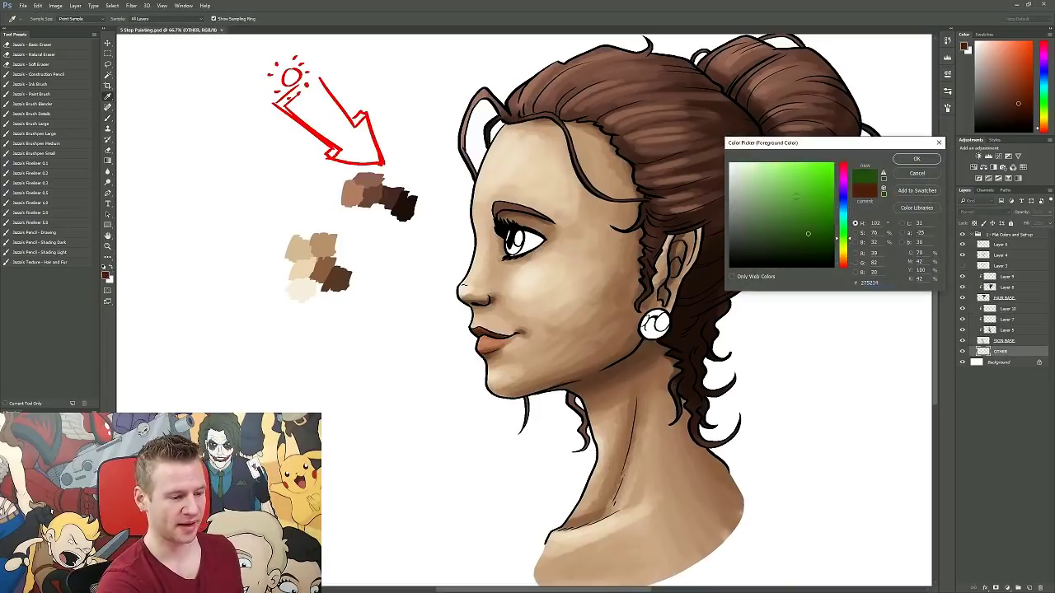
pyautogui.click(812, 199)
pyautogui.click(916, 158)
pyautogui.press('b')
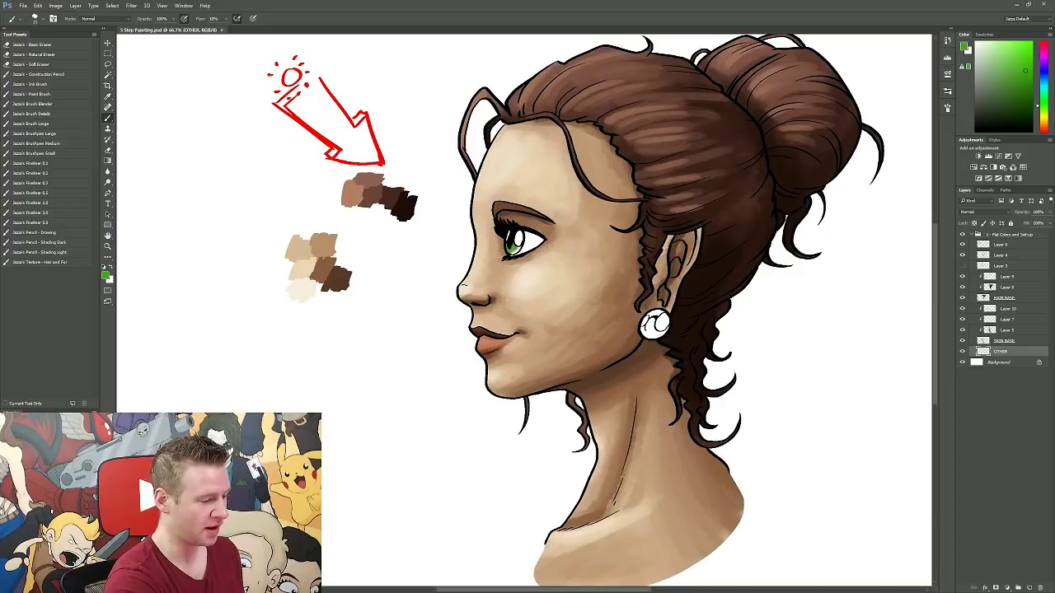
# Choose a saturated blue foreground color and paint the round earring on the OTHER layer.
pyautogui.click(106, 276)
pyautogui.click(849, 202)
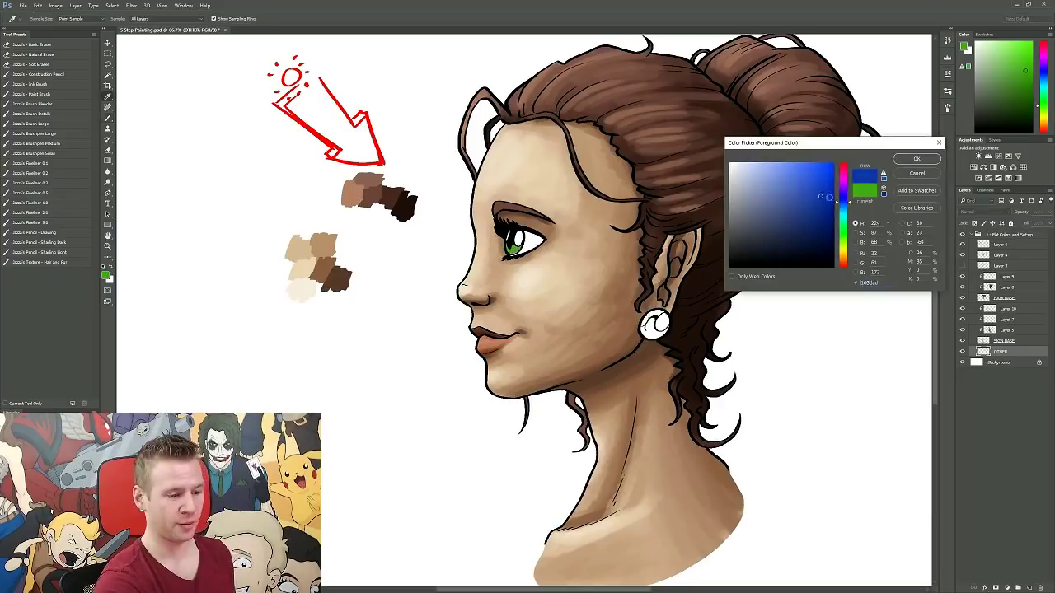
pyautogui.click(831, 186)
pyautogui.click(916, 159)
pyautogui.moveTo(656, 314)
pyautogui.mouseDown()
pyautogui.moveTo(649, 335)
pyautogui.moveTo(668, 338)
pyautogui.moveTo(666, 328)
pyautogui.mouseUp()
pyautogui.press('e')
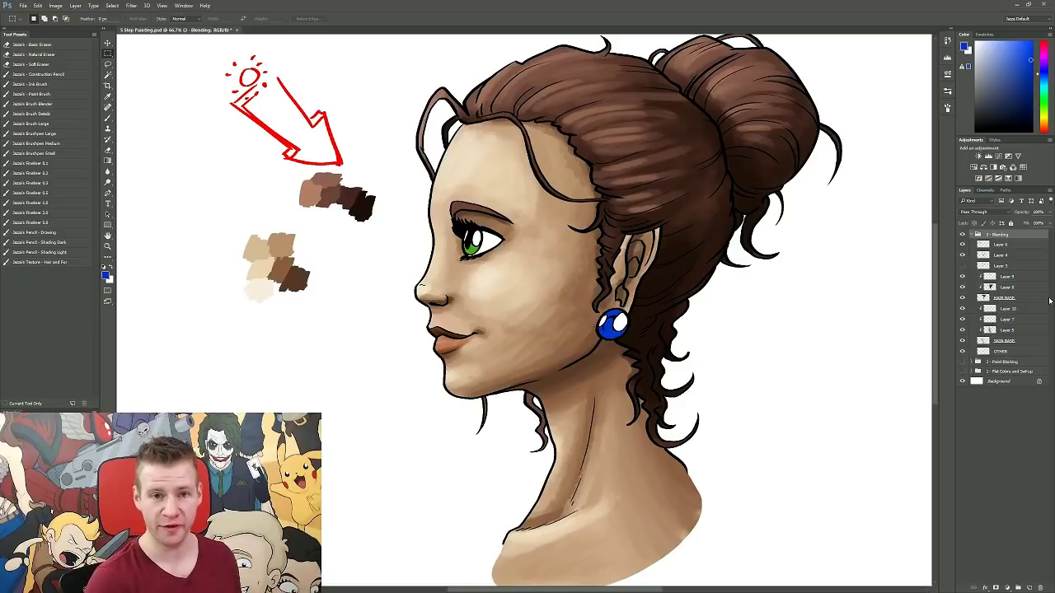
pyautogui.moveTo(673, 384); pyautogui.dragTo(727, 369)
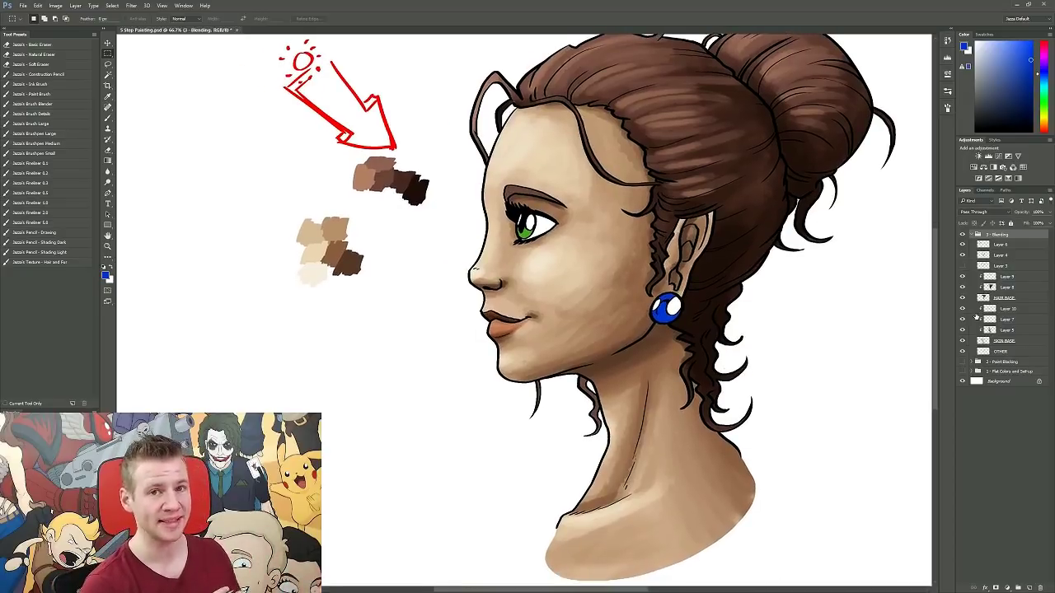
pyautogui.moveTo(767, 324); pyautogui.dragTo(749, 343)
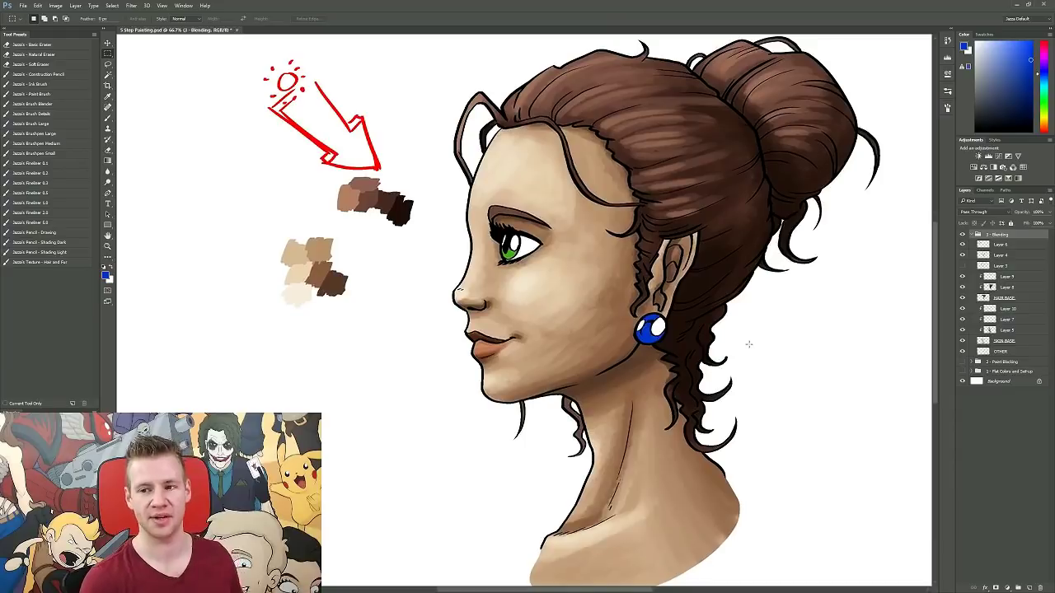
pyautogui.moveTo(771, 430); pyautogui.dragTo(826, 400)
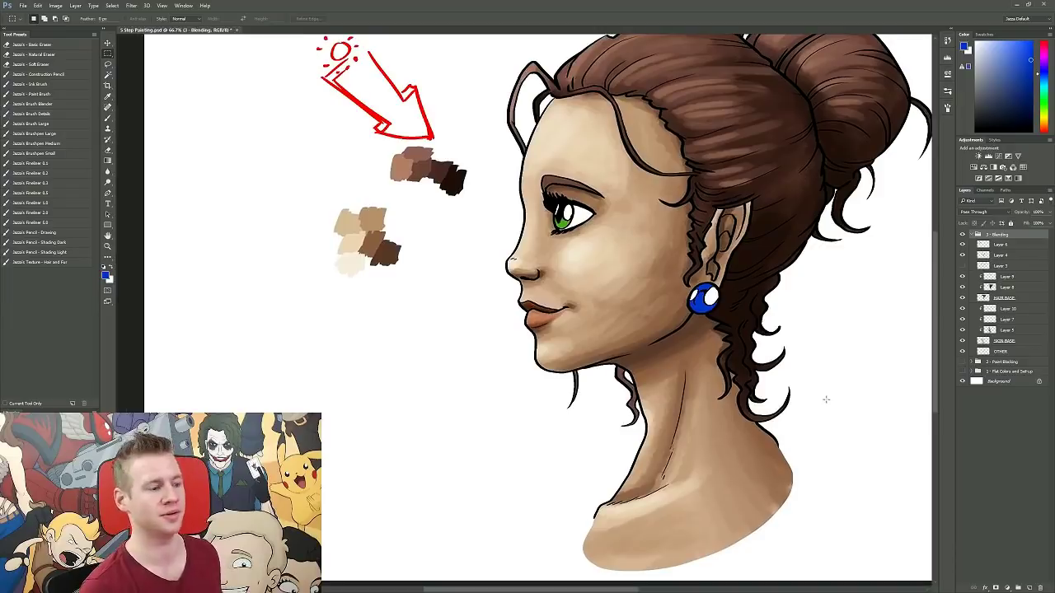
# Delete Layer 6 with the light-direction arrow and color swatches, and create a new layer in its place.
pyautogui.scroll(2, 826, 400)
pyautogui.click(1001, 246)
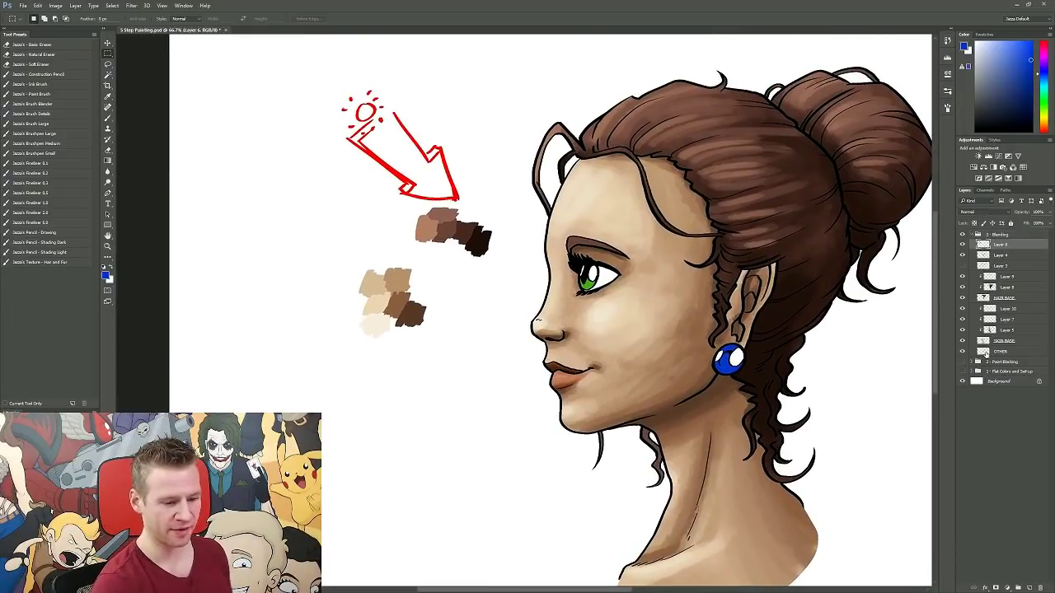
pyautogui.click(1041, 588)
pyautogui.press('Return')
pyautogui.moveTo(830, 441)
pyautogui.mouseDown()
pyautogui.moveTo(788, 376)
pyautogui.moveTo(772, 400)
pyautogui.moveTo(708, 406)
pyautogui.mouseUp()
pyautogui.click(1029, 588)
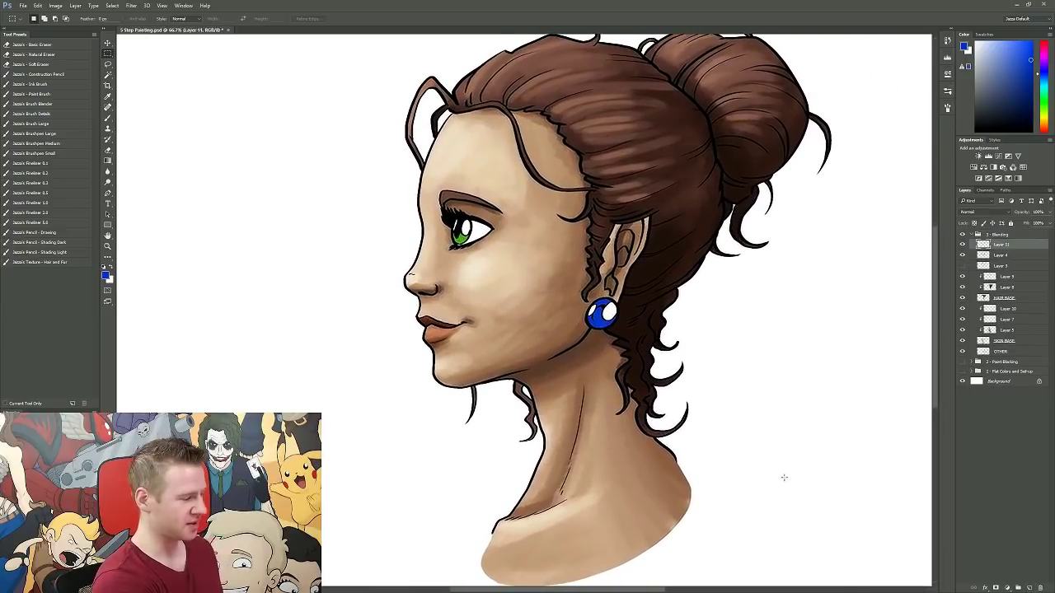
# Paint a wavy blue test stroke and a patch of fading hatched strokes with the Brush in the blank area beside the face.
pyautogui.press('b')
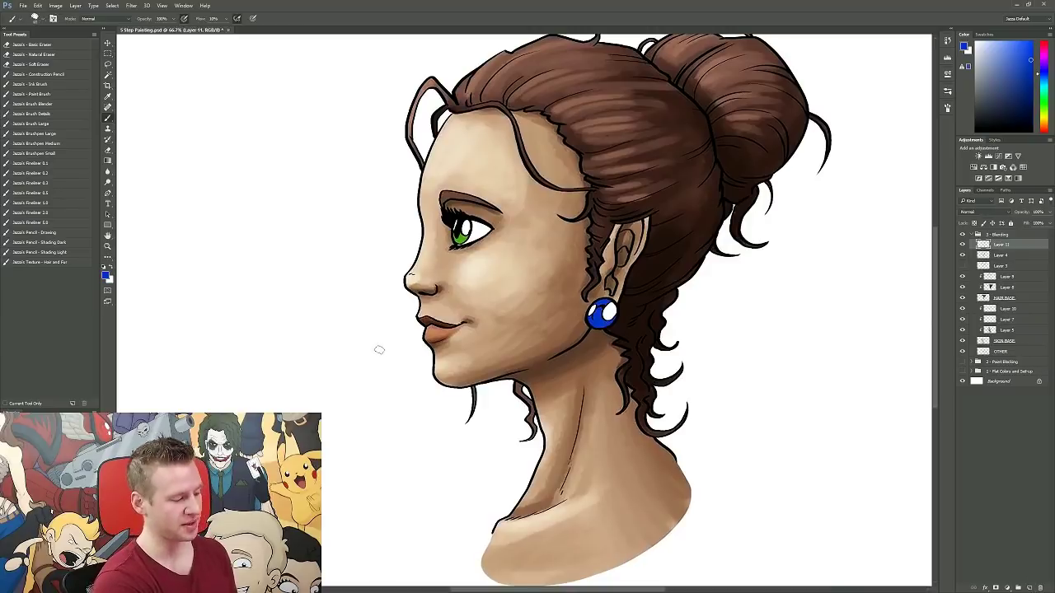
pyautogui.moveTo(360, 318); pyautogui.dragTo(376, 317)
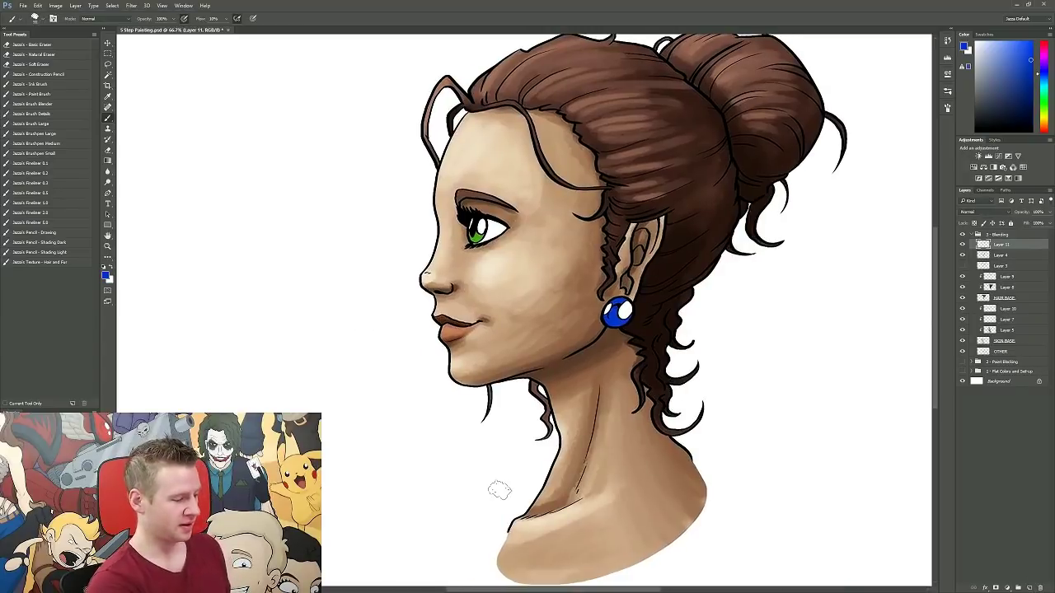
pyautogui.moveTo(222, 175)
pyautogui.mouseDown()
pyautogui.moveTo(323, 158)
pyautogui.moveTo(410, 174)
pyautogui.mouseUp()
pyautogui.moveTo(221, 195); pyautogui.dragTo(355, 196)
pyautogui.moveTo(257, 188)
pyautogui.mouseDown()
pyautogui.moveTo(278, 212)
pyautogui.moveTo(349, 194)
pyautogui.mouseUp()
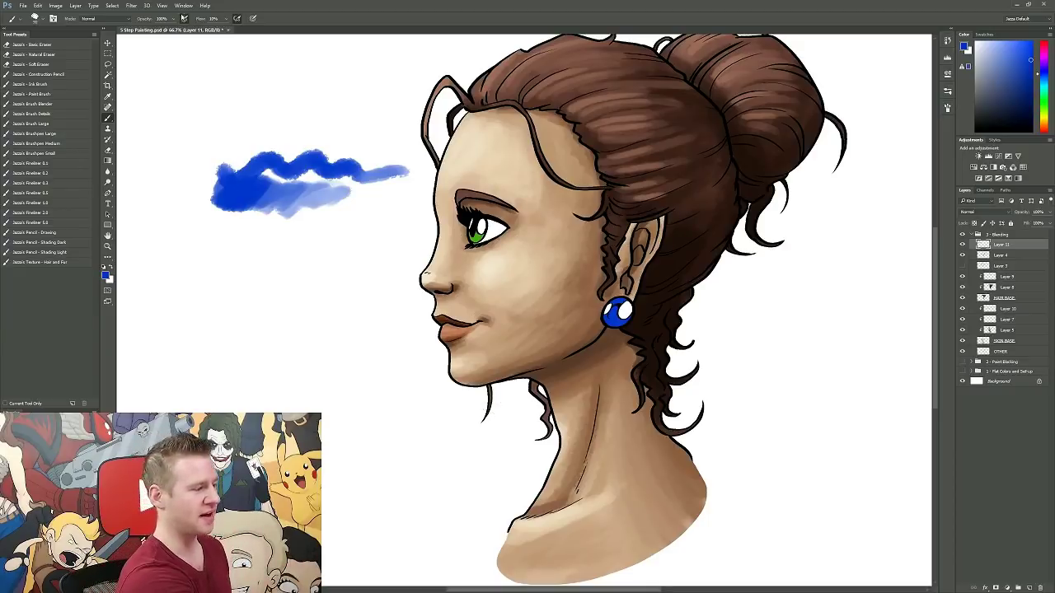
# Examine the Tool Presets window option and the list of brush and eraser presets available for the Brush tool.
pyautogui.click(183, 6)
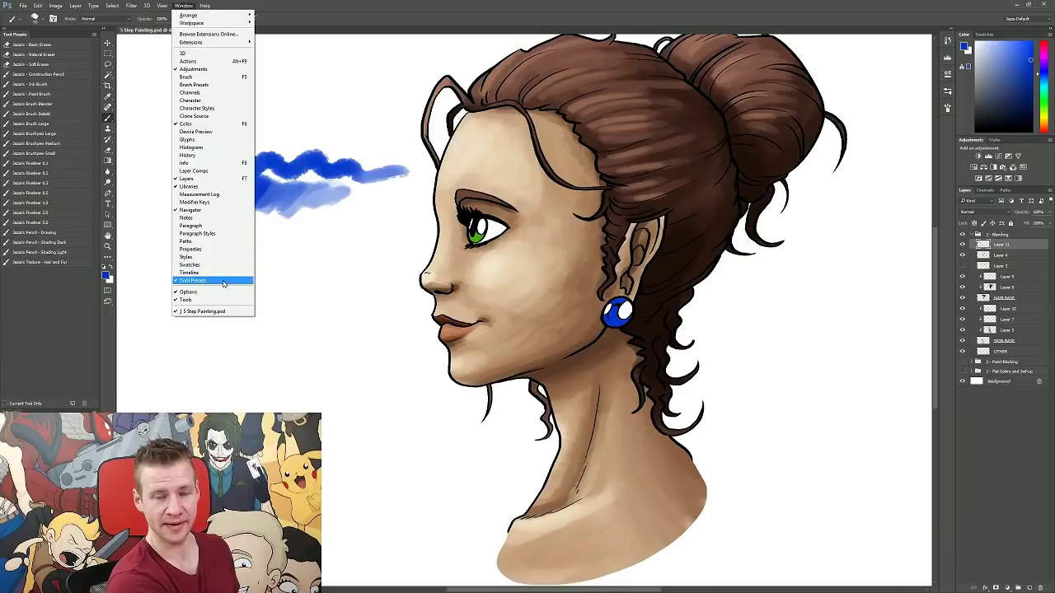
pyautogui.click(61, 226)
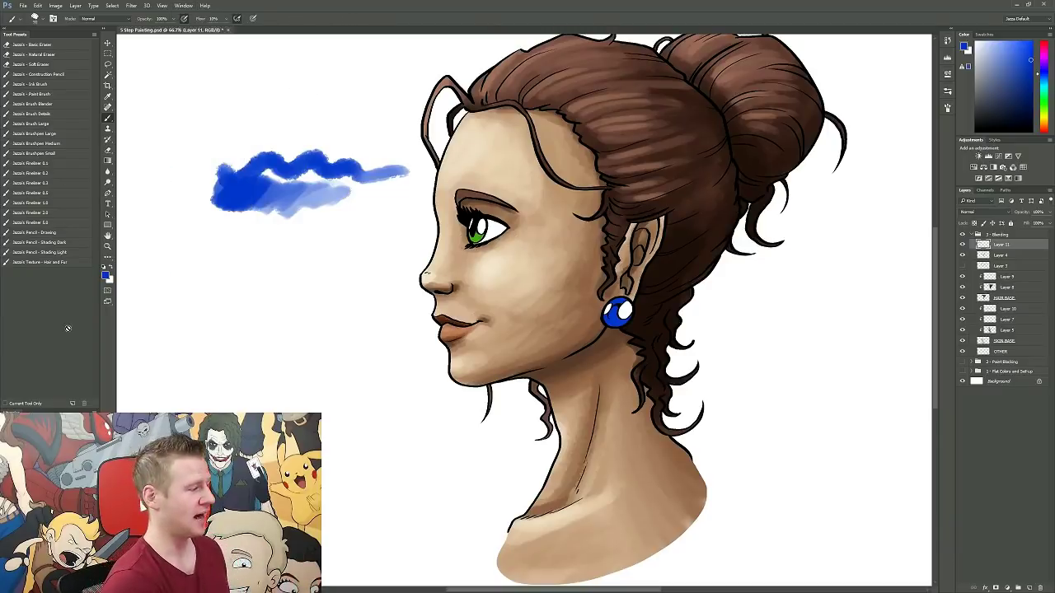
pyautogui.click(20, 19)
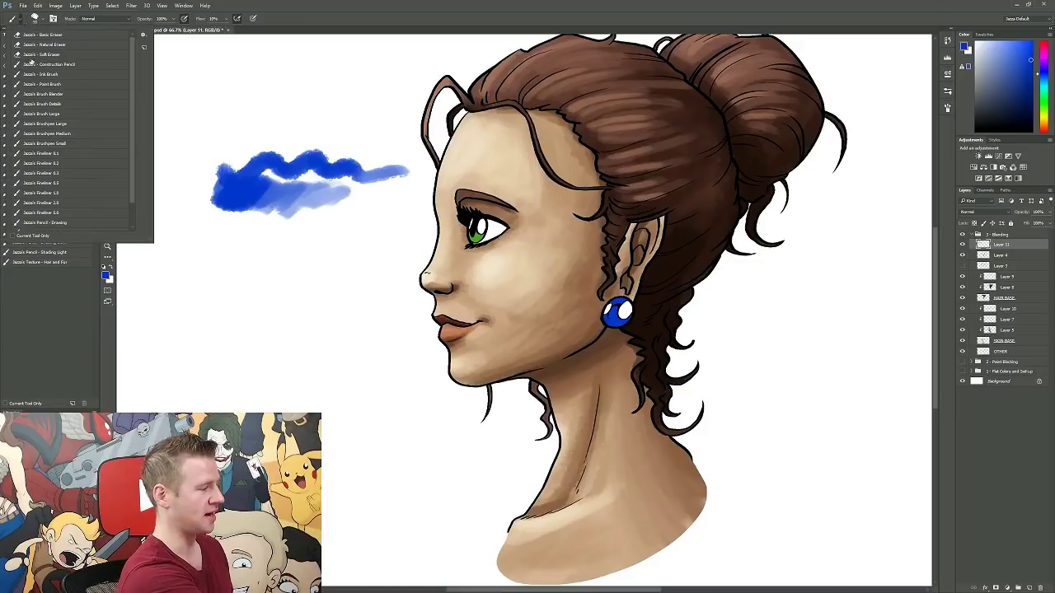
pyautogui.click(21, 20)
pyautogui.click(21, 20)
pyautogui.click(21, 19)
pyautogui.click(20, 20)
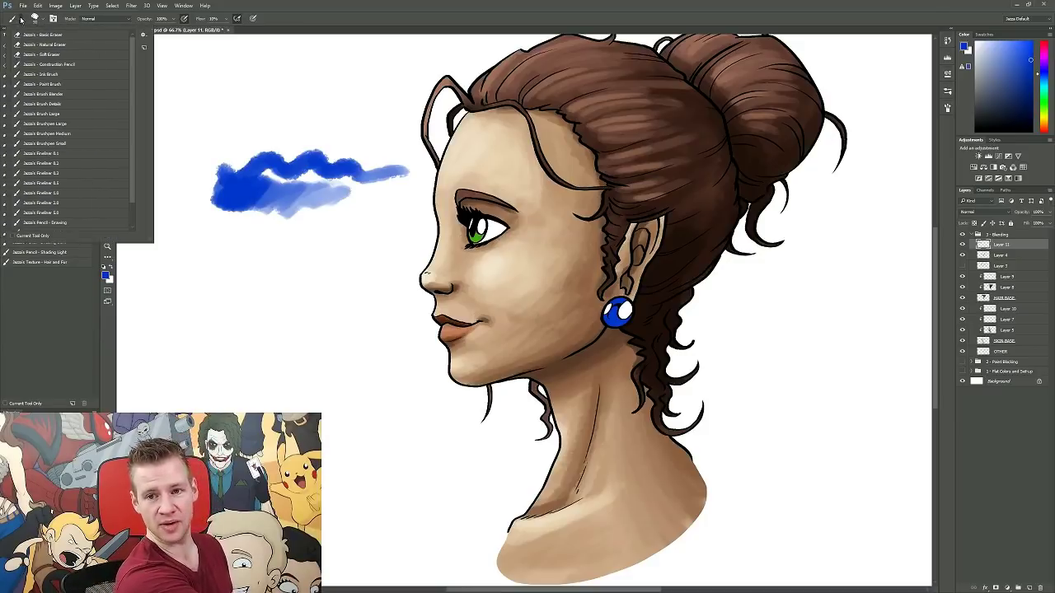
pyautogui.click(21, 19)
pyautogui.click(20, 20)
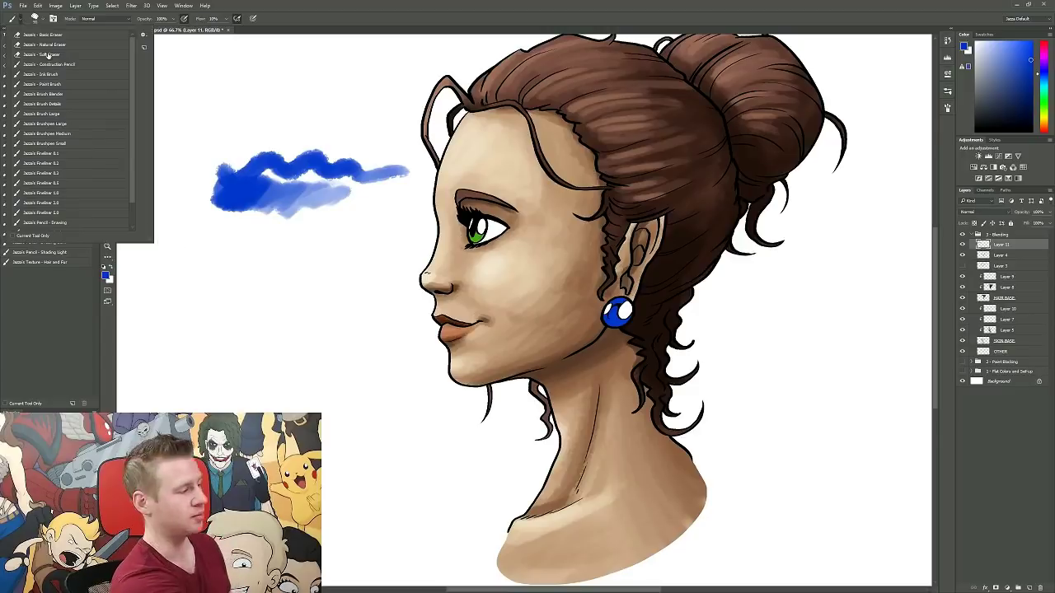
pyautogui.click(23, 18)
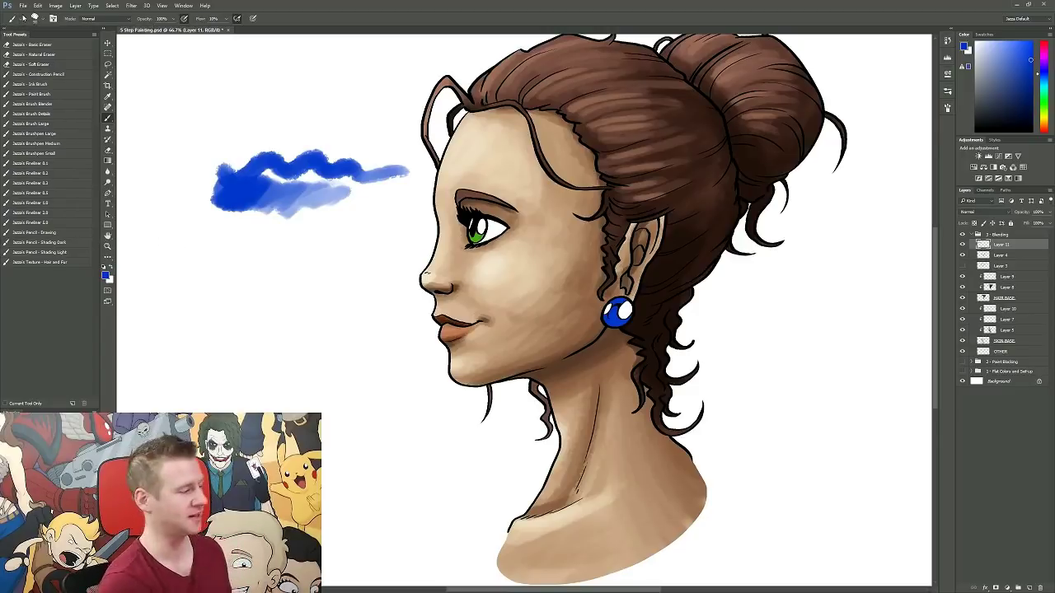
# Load the Brush Blender preset and paint two patches of soft, gradually built-up blue strokes below the first test strokes.
pyautogui.click(56, 104)
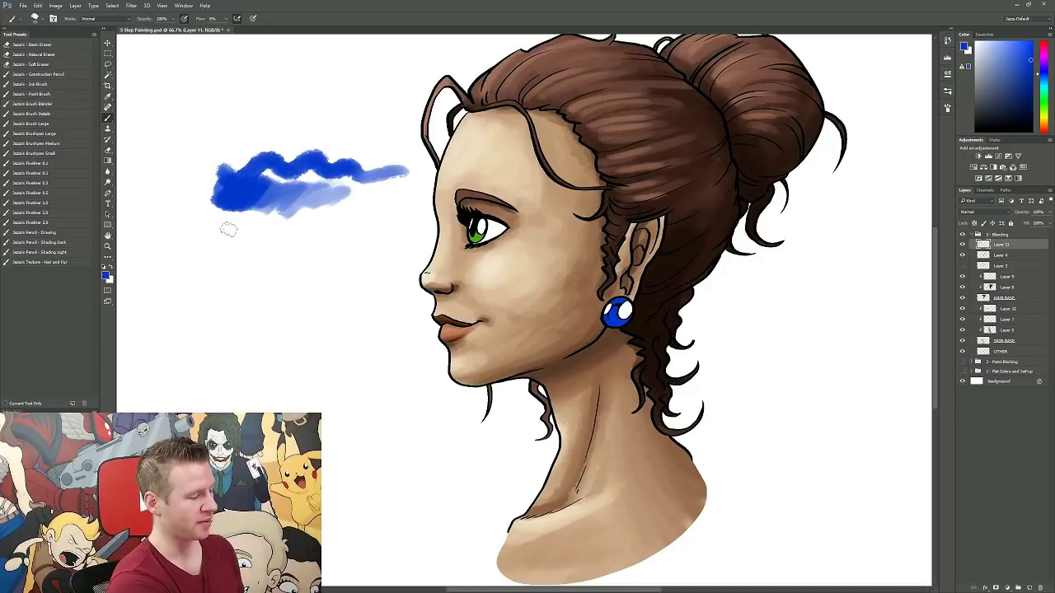
pyautogui.moveTo(219, 233)
pyautogui.mouseDown()
pyautogui.moveTo(231, 262)
pyautogui.moveTo(279, 238)
pyautogui.moveTo(296, 258)
pyautogui.moveTo(341, 261)
pyautogui.mouseUp()
pyautogui.moveTo(222, 265)
pyautogui.mouseDown()
pyautogui.moveTo(216, 303)
pyautogui.moveTo(264, 275)
pyautogui.moveTo(264, 301)
pyautogui.moveTo(337, 290)
pyautogui.mouseUp()
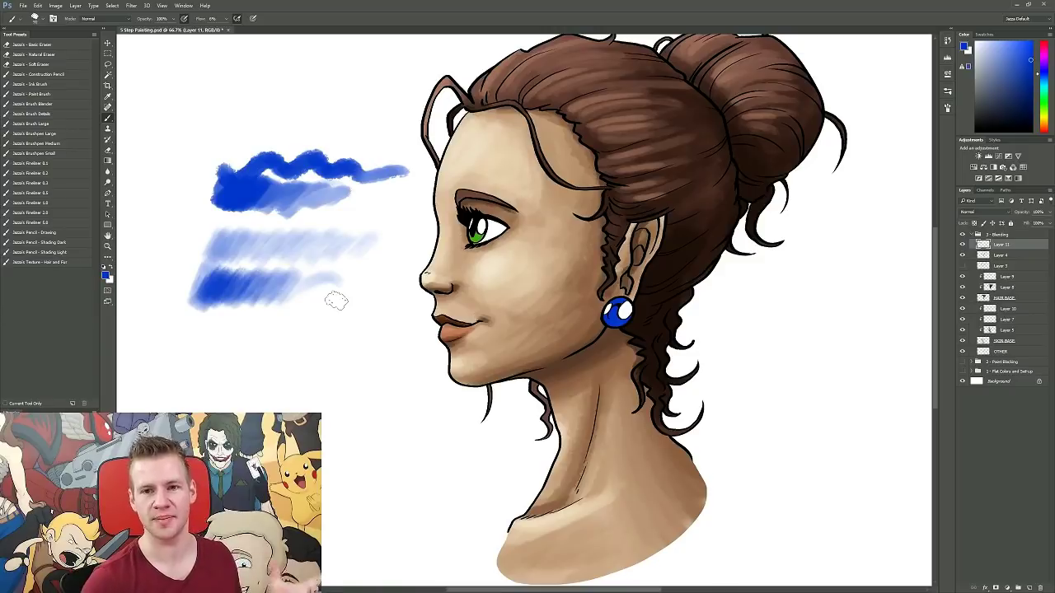
pyautogui.moveTo(336, 301); pyautogui.dragTo(365, 275)
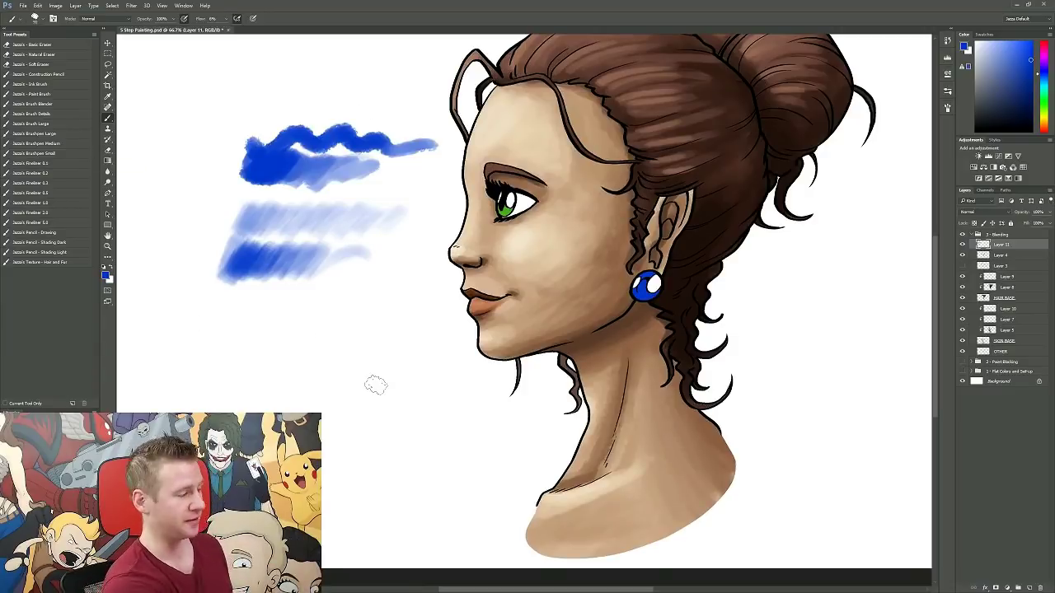
# Paint two thin blue zigzag test strokes beneath the existing samples using an enlarged Brush Details preset.
pyautogui.click(55, 116)
pyautogui.press(']')
pyautogui.press(']')
pyautogui.press(']')
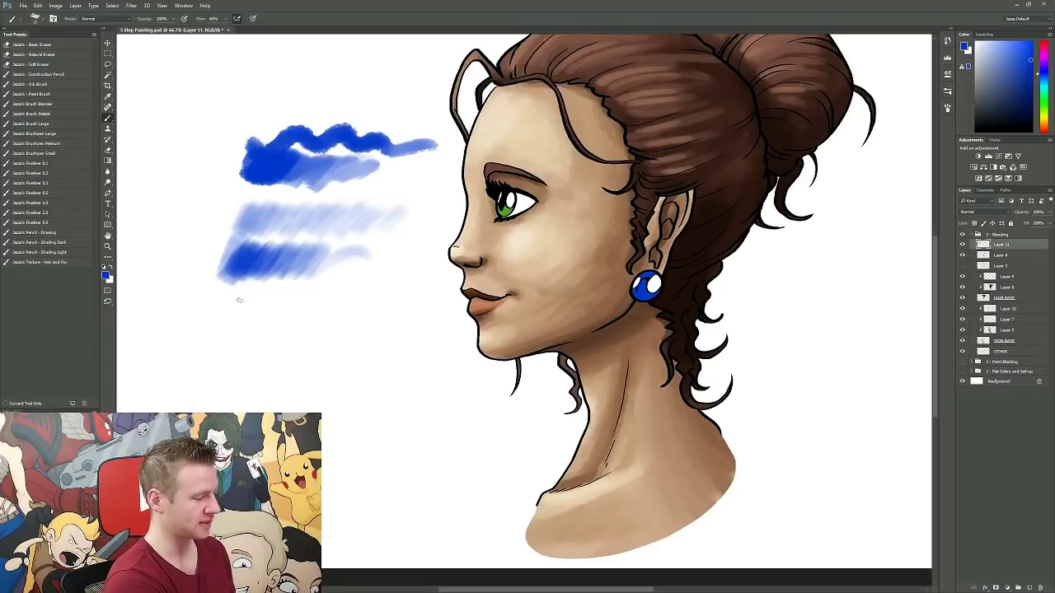
pyautogui.moveTo(226, 311)
pyautogui.mouseDown()
pyautogui.moveTo(349, 302)
pyautogui.moveTo(235, 328)
pyautogui.moveTo(350, 322)
pyautogui.mouseUp()
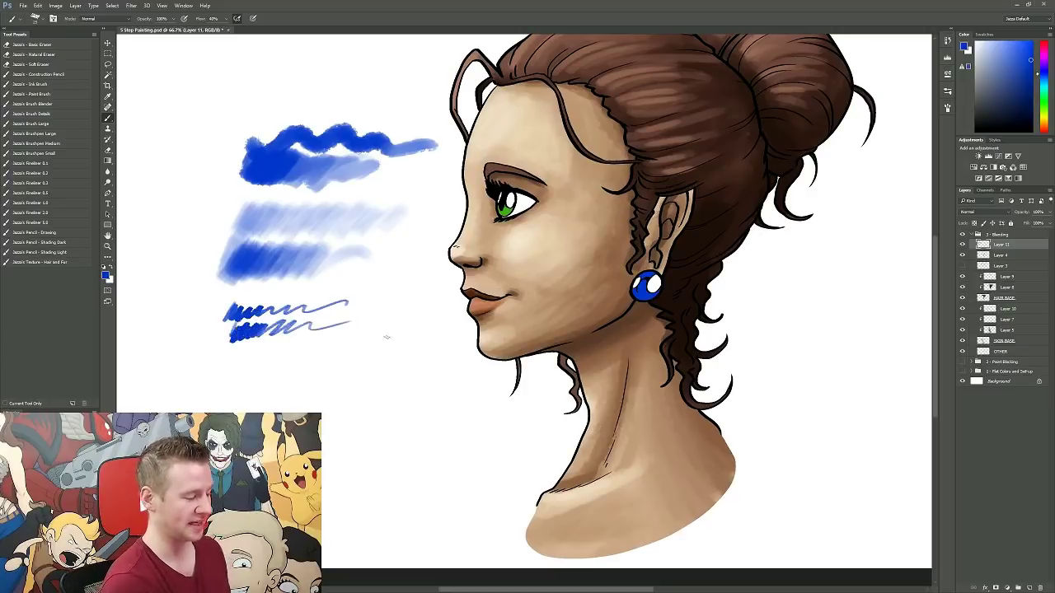
# Paint a broad blue test patch beneath the zigzag strokes using the Brush Large preset.
pyautogui.click(60, 125)
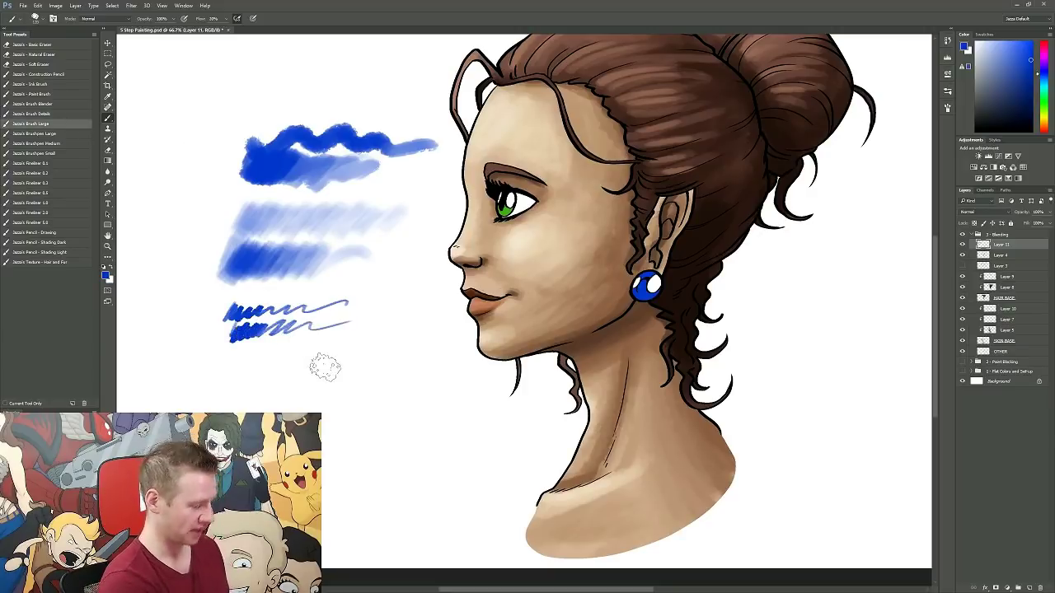
pyautogui.moveTo(245, 356)
pyautogui.mouseDown()
pyautogui.moveTo(222, 392)
pyautogui.moveTo(302, 364)
pyautogui.moveTo(370, 358)
pyautogui.moveTo(383, 397)
pyautogui.mouseUp()
pyautogui.moveTo(640, 382); pyautogui.dragTo(675, 356)
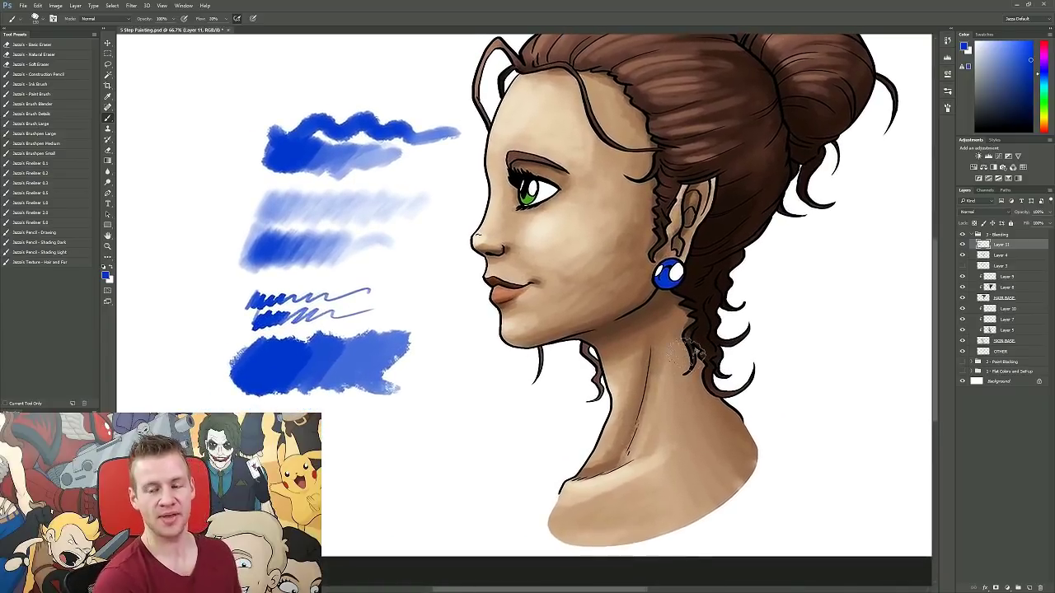
# Delete the layer holding the blue brush samples and clear the selection.
pyautogui.click(53, 96)
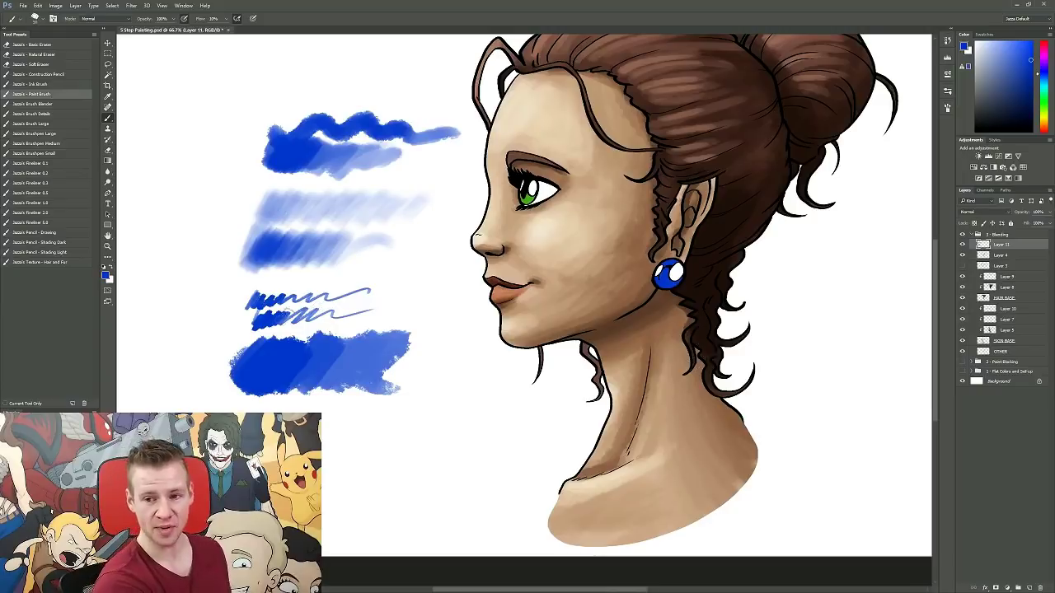
pyautogui.press('m')
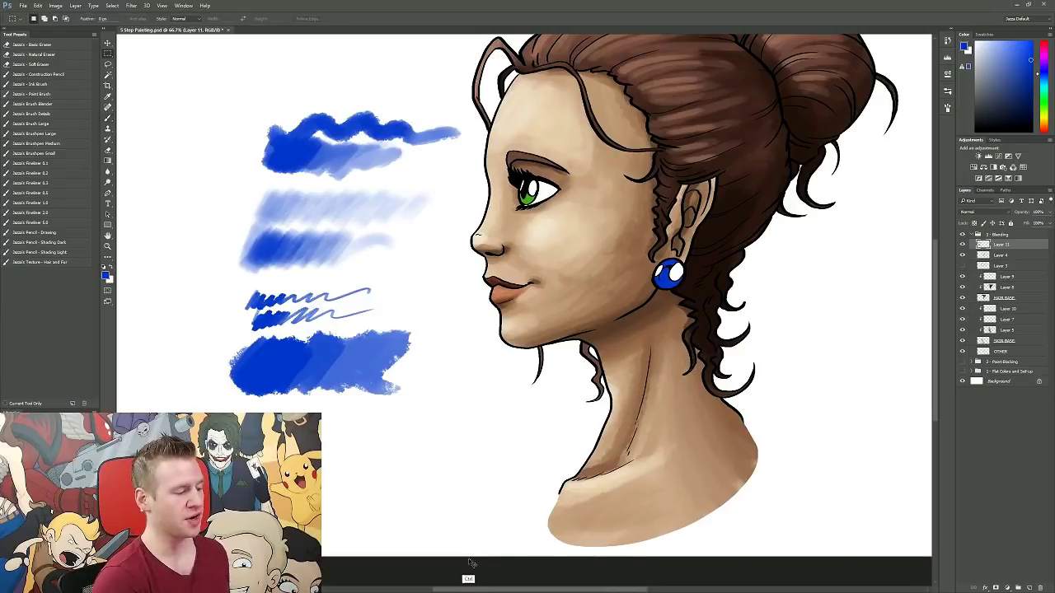
pyautogui.hotkey('ctrl', 'a')
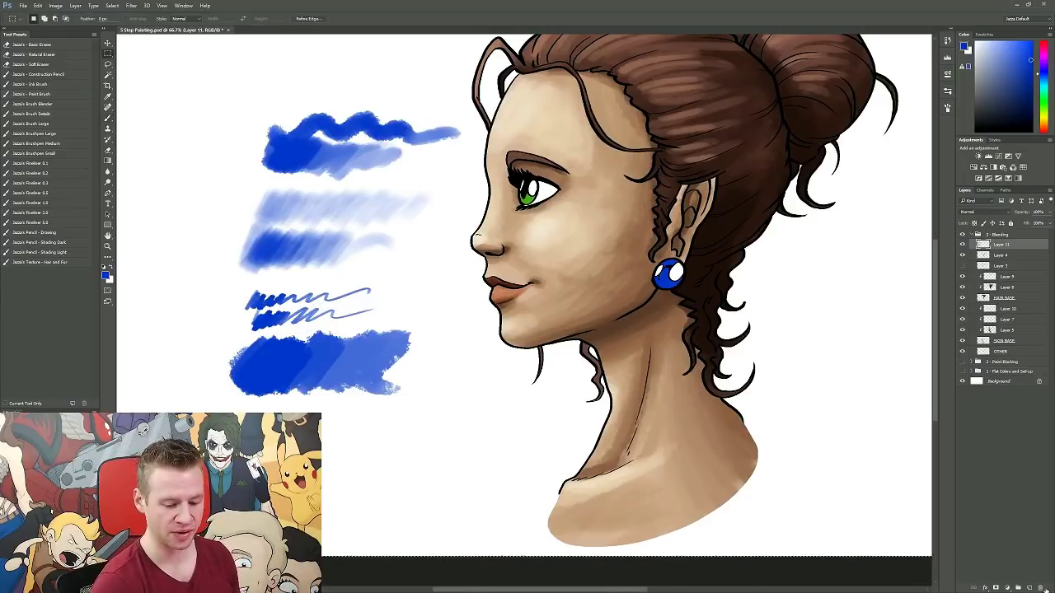
pyautogui.click(1041, 589)
pyautogui.hotkey('ctrl', 'd')
pyautogui.moveTo(831, 338); pyautogui.dragTo(799, 377)
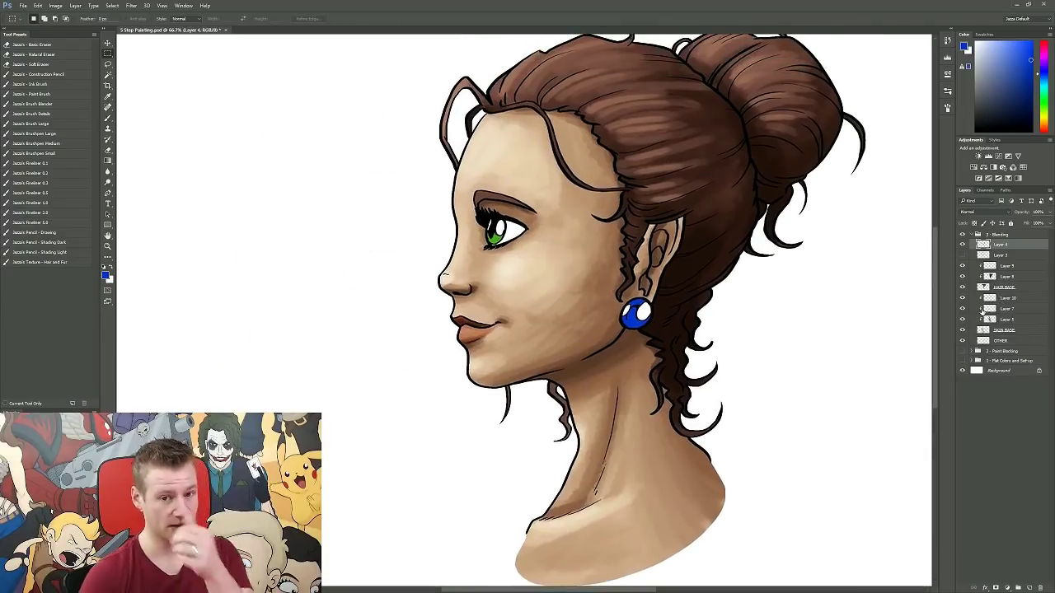
# Make Layer 10 in the skin group active and choose the Brush Blender preset.
pyautogui.click(1006, 298)
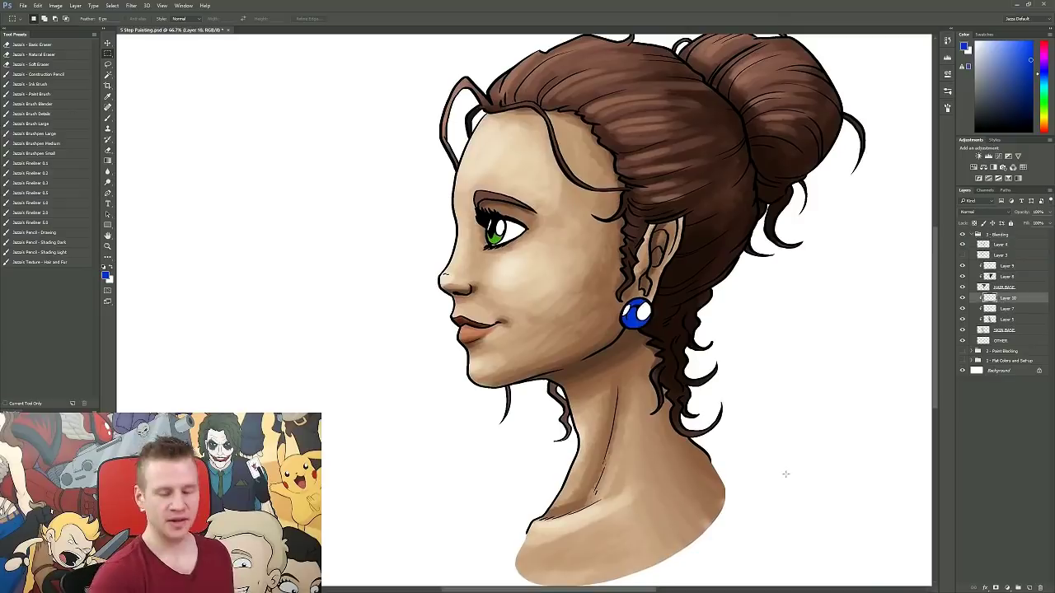
pyautogui.press('b')
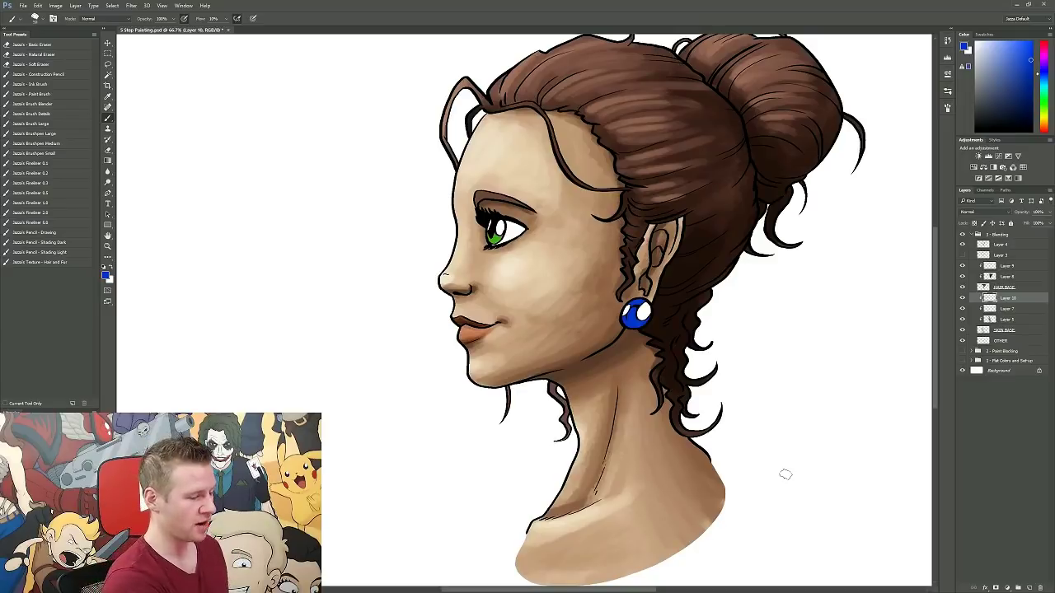
pyautogui.click(49, 115)
pyautogui.click(59, 107)
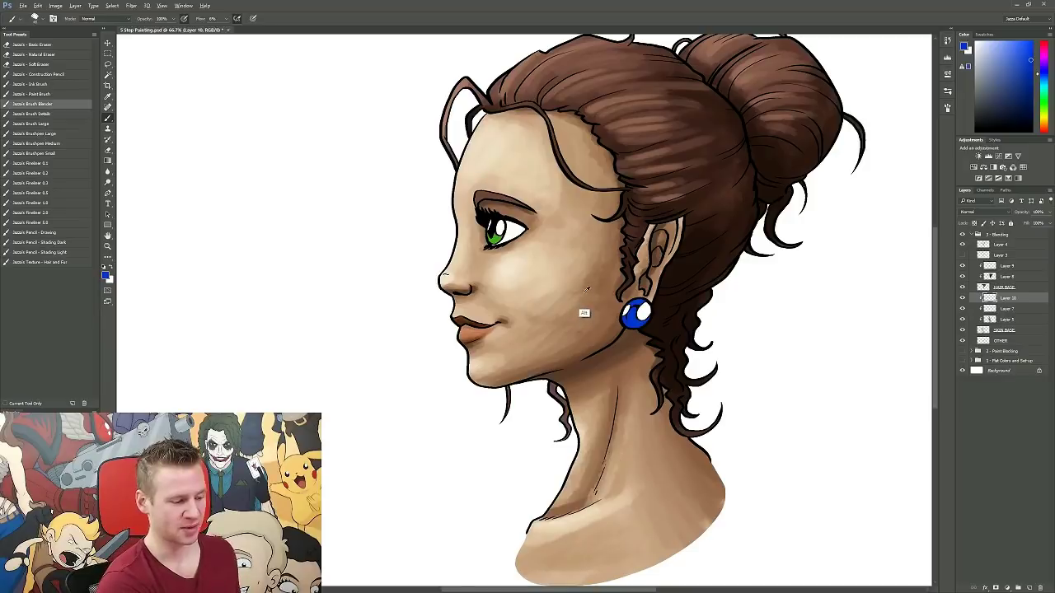
pyautogui.keyDown('alt'); pyautogui.click(584, 312); pyautogui.keyUp('alt')
pyautogui.moveTo(579, 270)
pyautogui.mouseDown()
pyautogui.moveTo(543, 292)
pyautogui.moveTo(562, 257)
pyautogui.moveTo(532, 298)
pyautogui.mouseUp()
pyautogui.hotkey('ctrl', 'z')
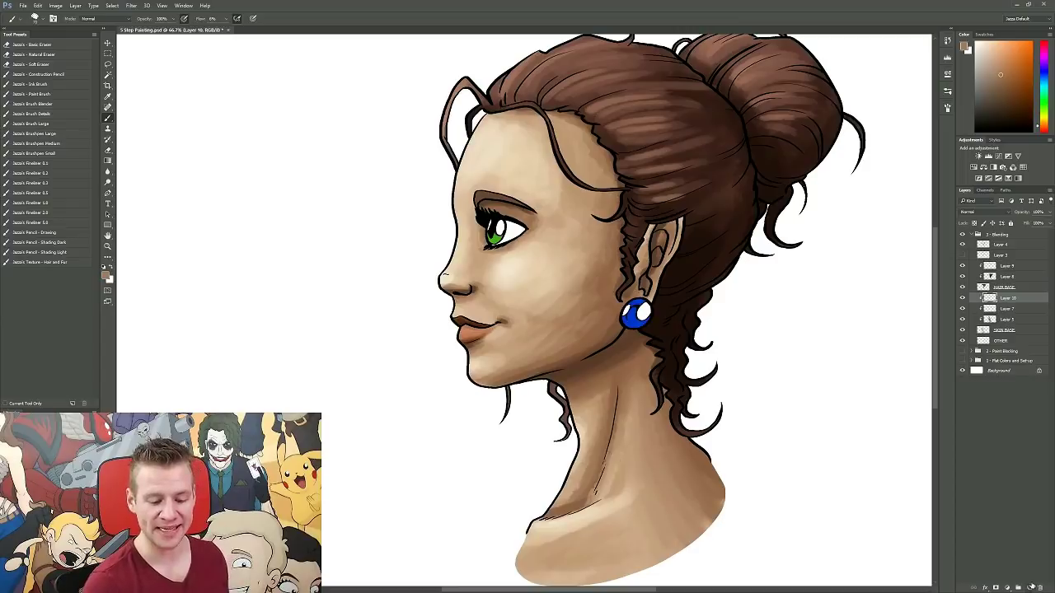
# Add a new clipped layer above Layer 10 and blend the cheek shading with skin tones sampled beside the ear.
pyautogui.click(1029, 588)
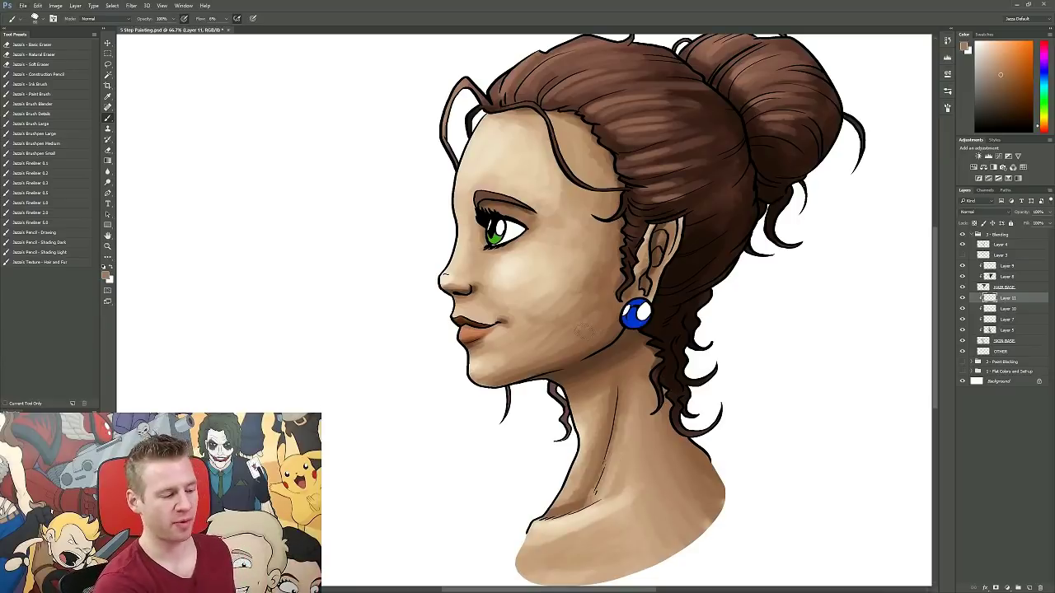
pyautogui.keyDown('alt'); pyautogui.click(595, 277); pyautogui.keyUp('alt')
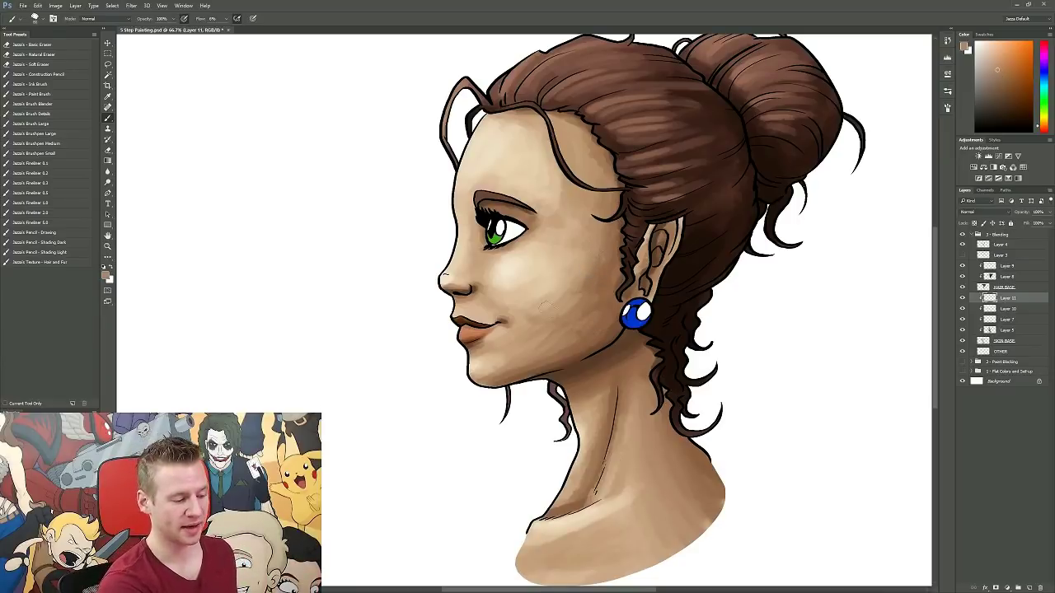
pyautogui.keyDown('alt'); pyautogui.click(585, 252); pyautogui.keyUp('alt')
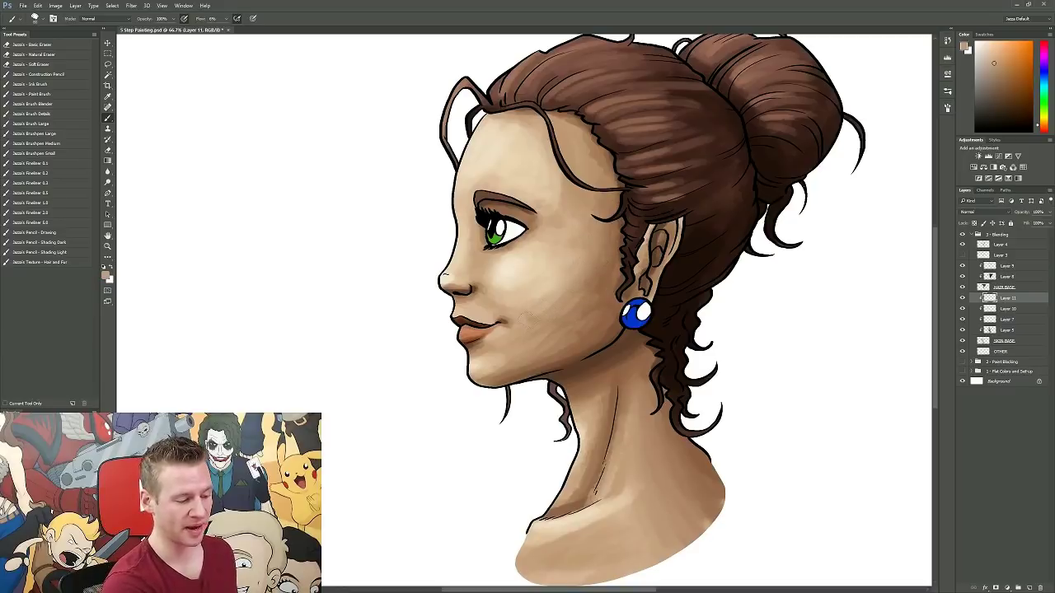
pyautogui.keyDown('alt'); pyautogui.click(600, 282); pyautogui.keyUp('alt')
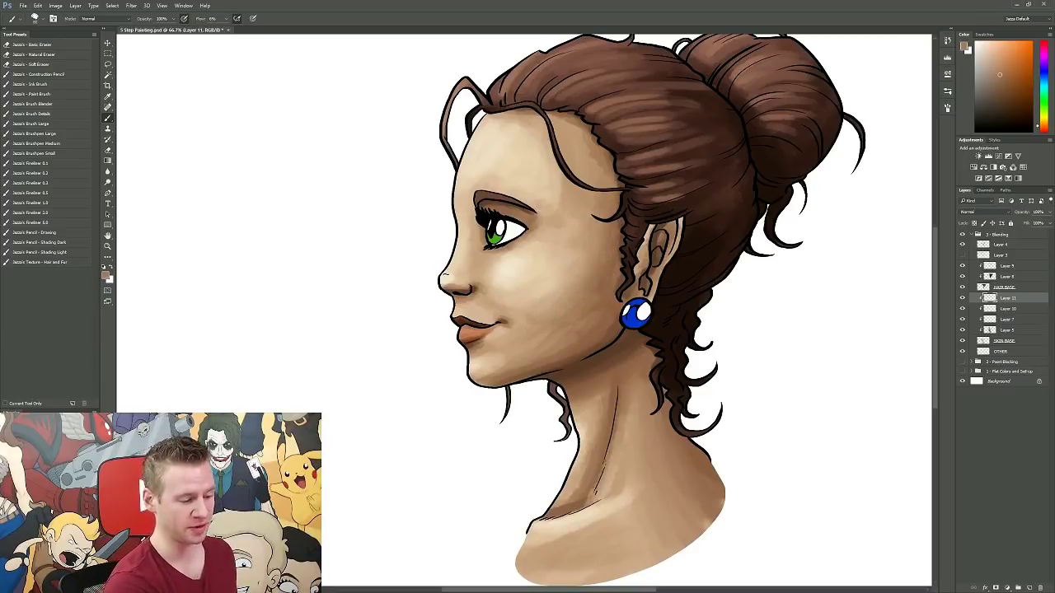
pyautogui.keyDown('alt'); pyautogui.click(610, 292); pyautogui.keyUp('alt')
pyautogui.keyDown('alt'); pyautogui.click(608, 257); pyautogui.keyUp('alt')
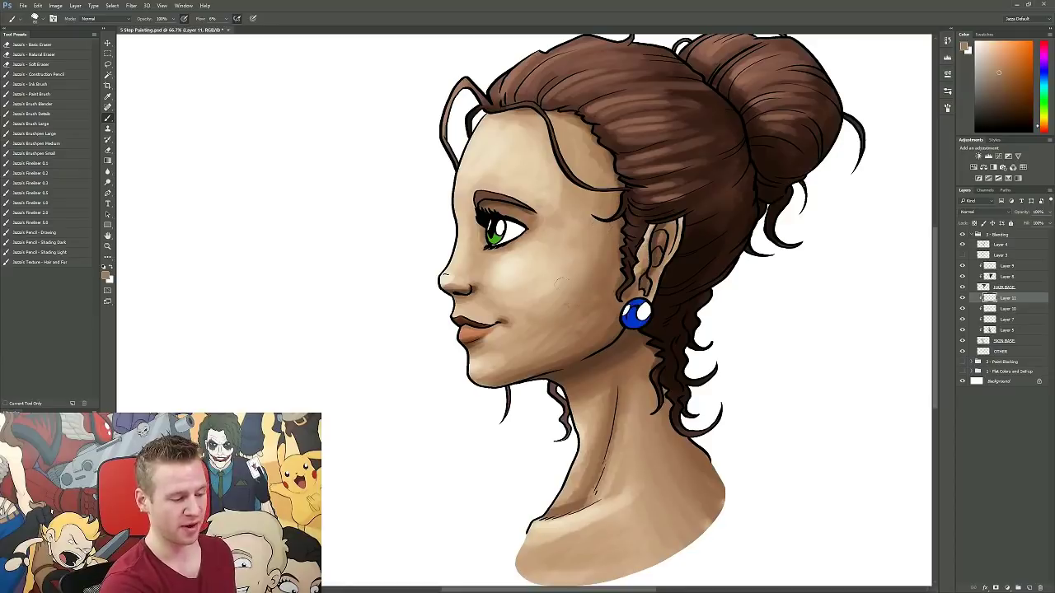
# Blend the lower cheek into the jaw shadow using skin tones sampled from the jaw and mid-cheek.
pyautogui.keyDown('alt'); pyautogui.click(603, 307); pyautogui.keyUp('alt')
pyautogui.keyDown('alt'); pyautogui.click(598, 334); pyautogui.keyUp('alt')
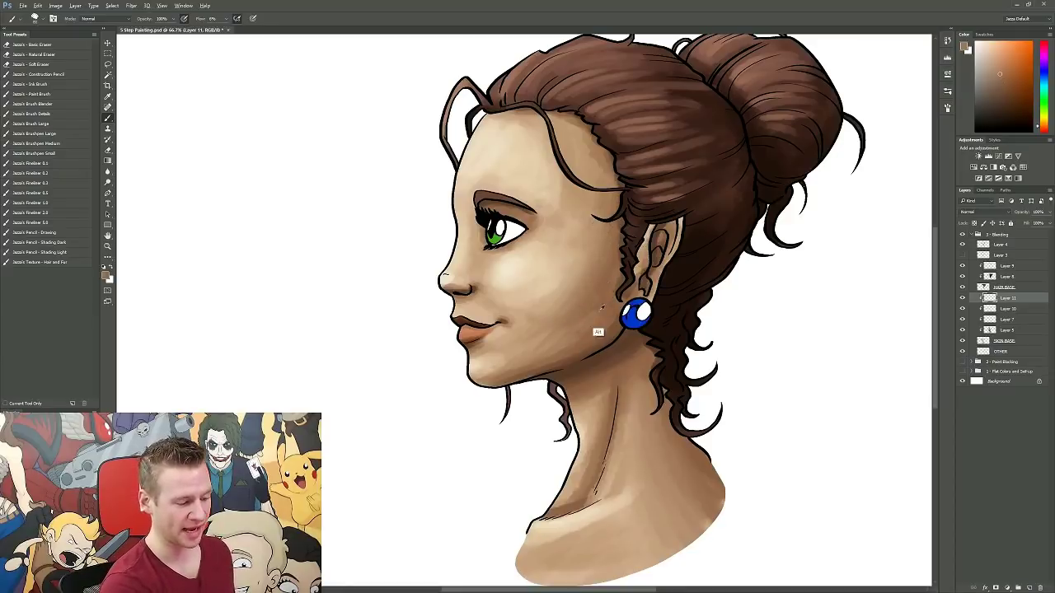
pyautogui.keyDown('alt'); pyautogui.click(537, 366); pyautogui.keyUp('alt')
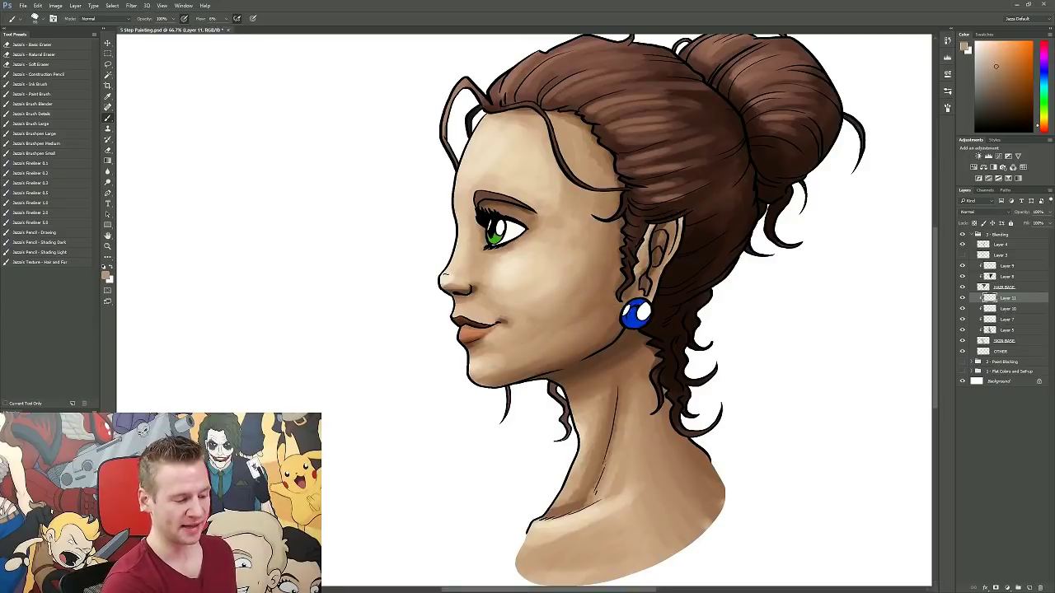
pyautogui.keyDown('alt'); pyautogui.click(595, 322); pyautogui.keyUp('alt')
pyautogui.keyDown('alt'); pyautogui.click(560, 319); pyautogui.keyUp('alt')
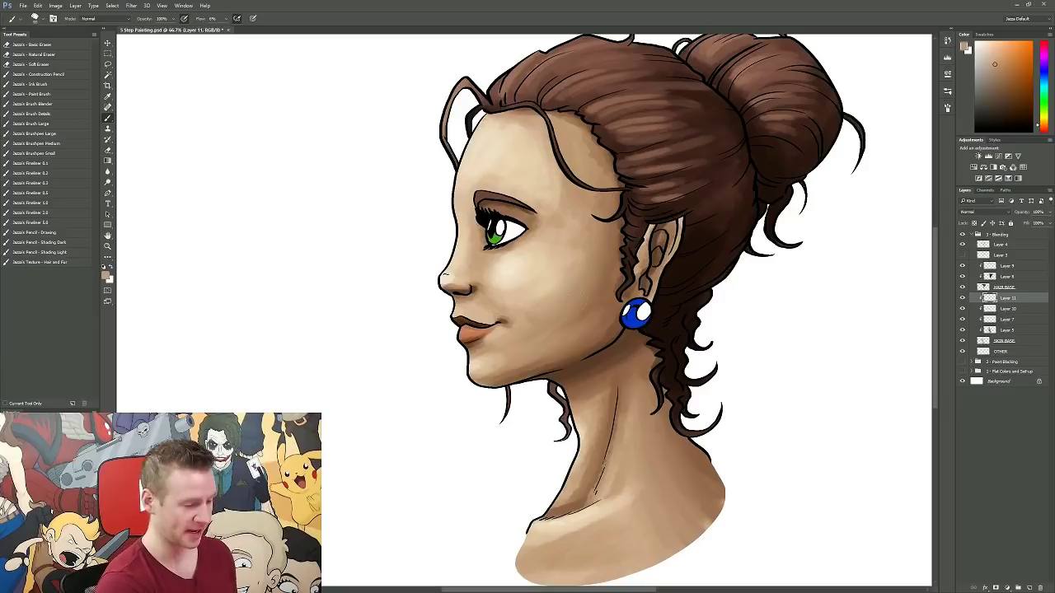
pyautogui.keyDown('alt'); pyautogui.click(516, 305); pyautogui.keyUp('alt')
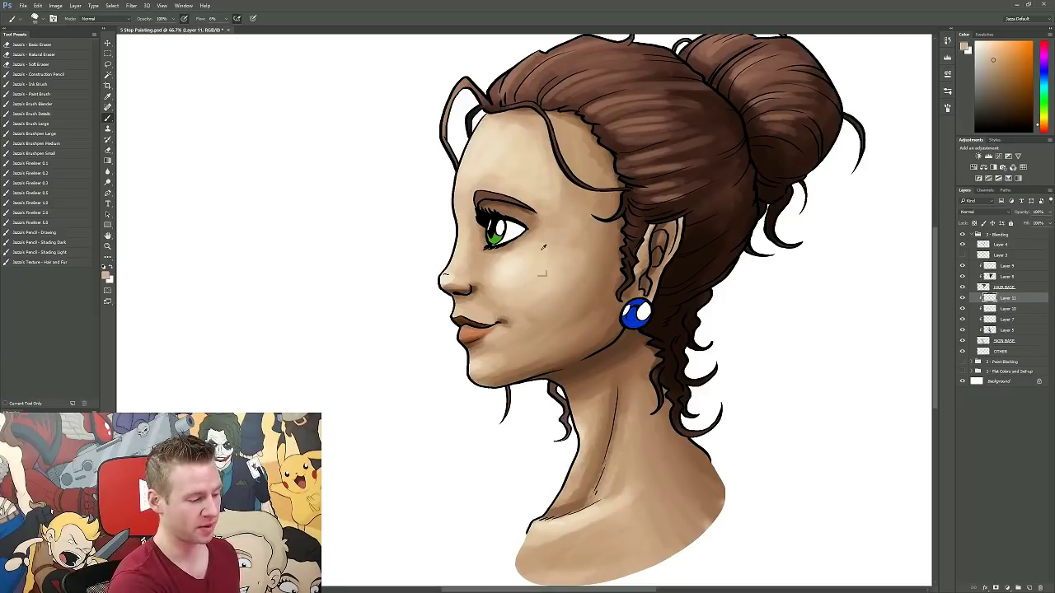
# Smooth the shading from the temple down the back of the cheek with skin tones sampled there.
pyautogui.keyDown('alt'); pyautogui.click(569, 244); pyautogui.keyUp('alt')
pyautogui.keyDown('alt'); pyautogui.click(569, 244); pyautogui.keyUp('alt')
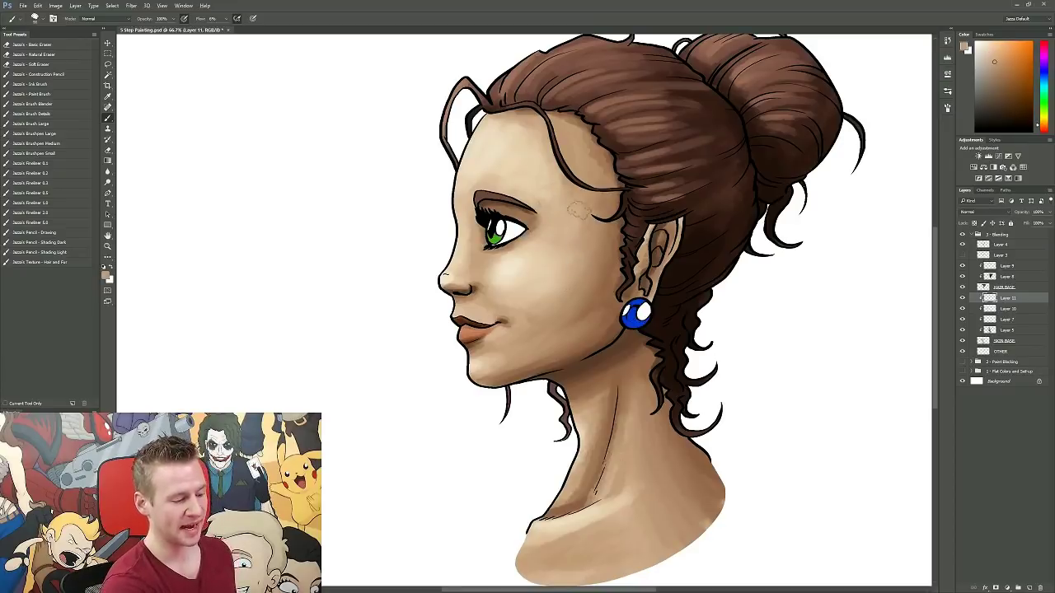
pyautogui.keyDown('alt'); pyautogui.click(599, 277); pyautogui.keyUp('alt')
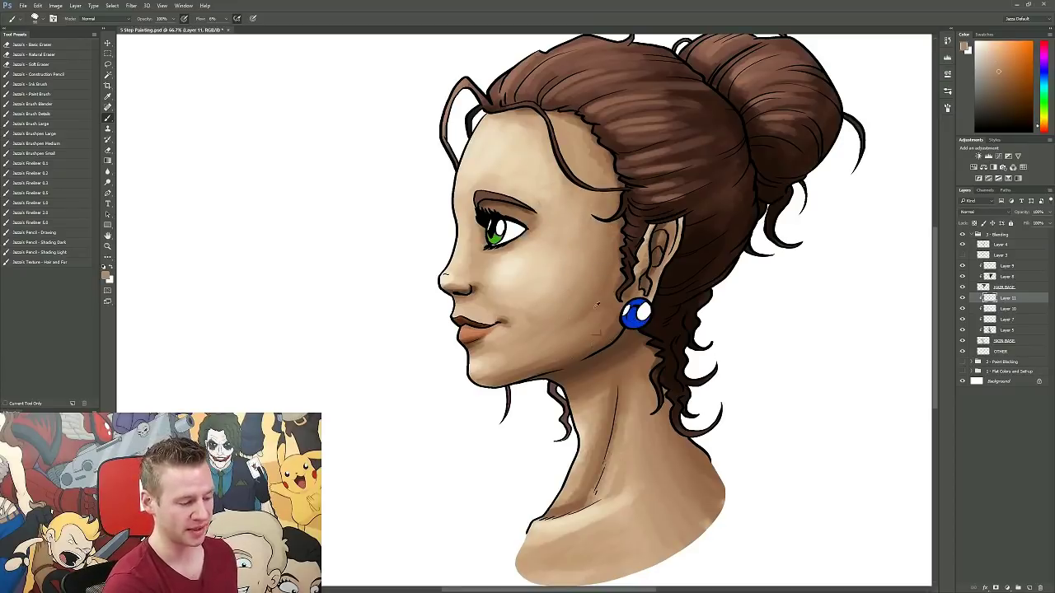
pyautogui.keyDown('alt'); pyautogui.click(584, 339); pyautogui.keyUp('alt')
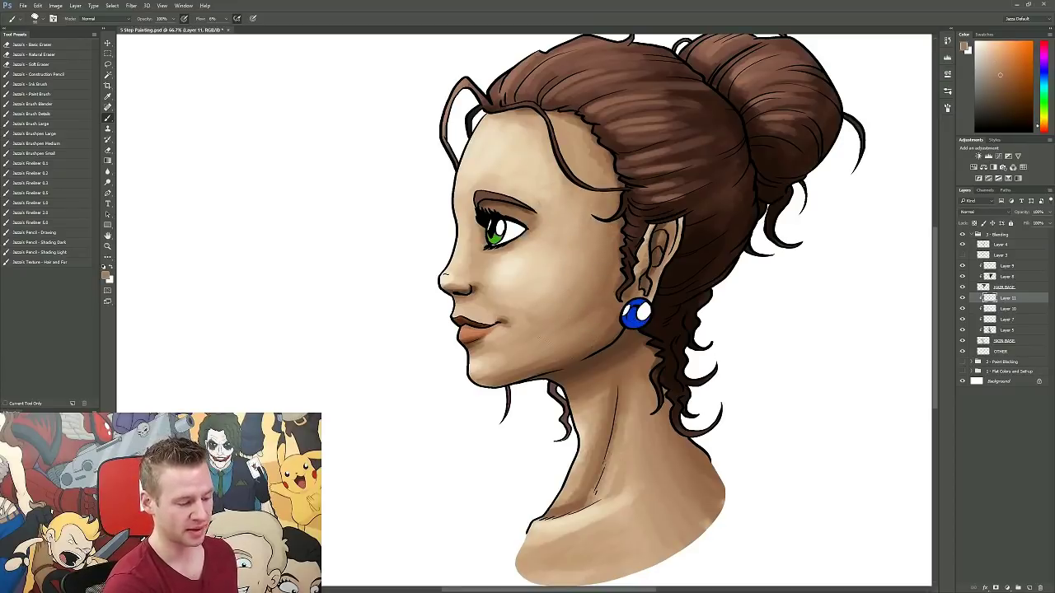
# Blend the shading along the jawline towards the chin using sampled shadow and lighter skin tones.
pyautogui.keyDown('alt'); pyautogui.click(609, 350); pyautogui.keyUp('alt')
pyautogui.keyDown('alt'); pyautogui.click(507, 388); pyautogui.keyUp('alt')
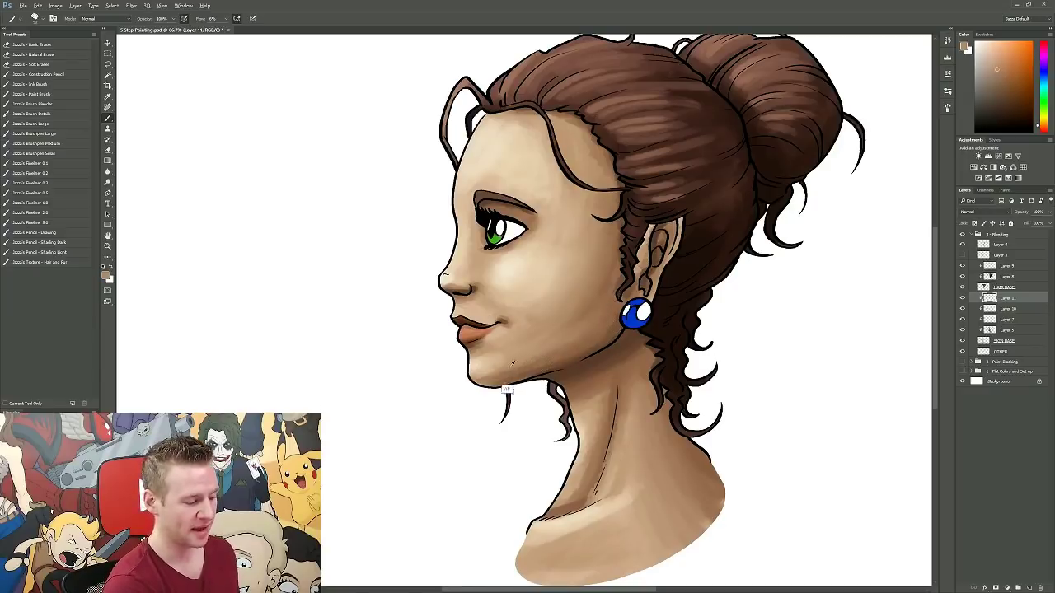
pyautogui.keyDown('alt'); pyautogui.click(586, 351); pyautogui.keyUp('alt')
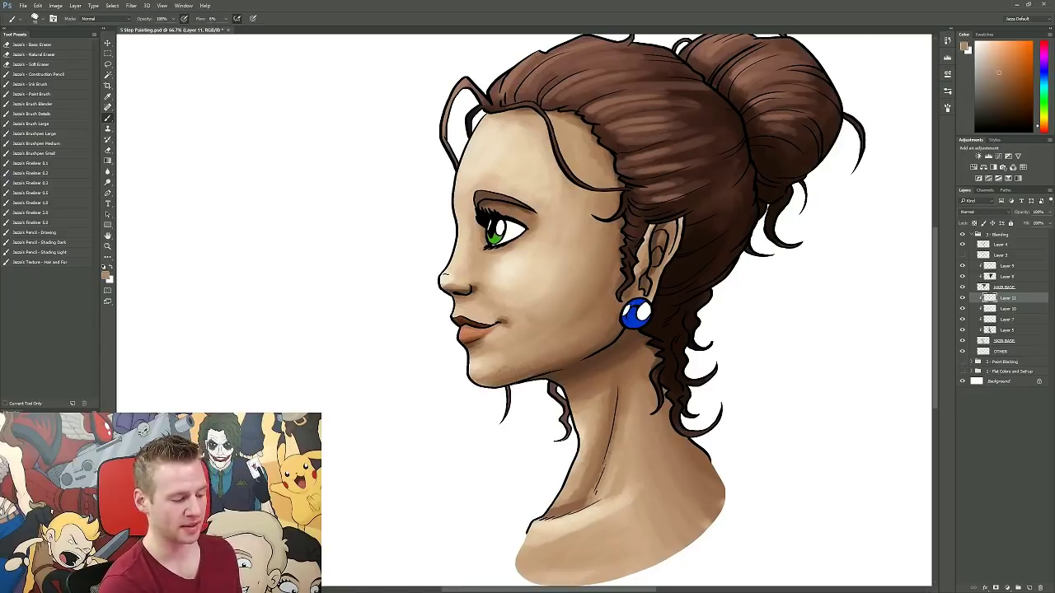
pyautogui.keyDown('alt'); pyautogui.click(497, 357); pyautogui.keyUp('alt')
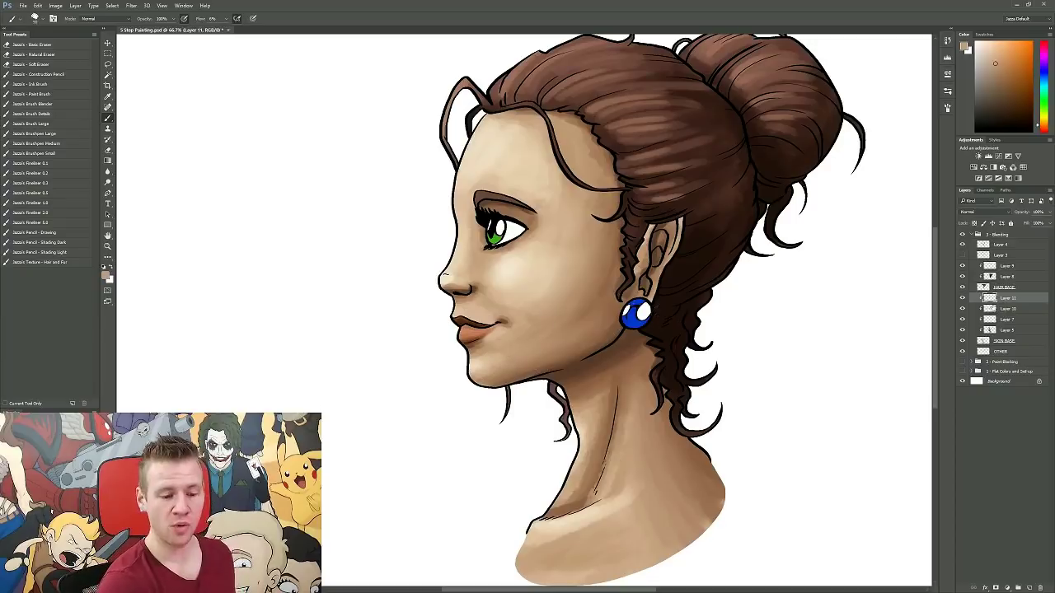
# Toggle the visibility of Layer 11 repeatedly to compare the face with and without the blending.
pyautogui.click(962, 298)
pyautogui.click(962, 299)
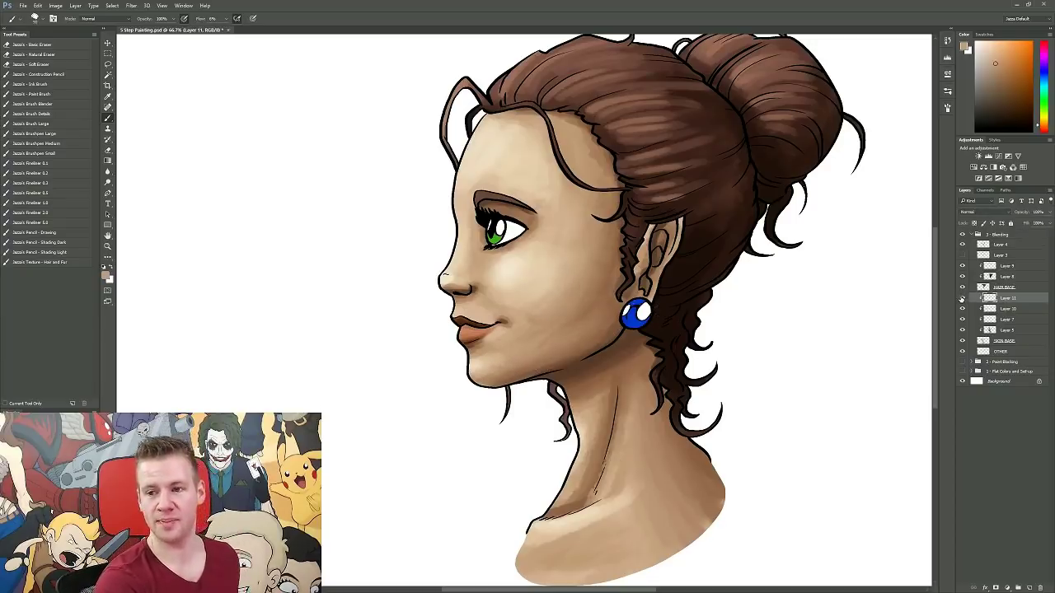
pyautogui.click(961, 299)
pyautogui.click(962, 298)
pyautogui.click(961, 299)
pyautogui.click(962, 298)
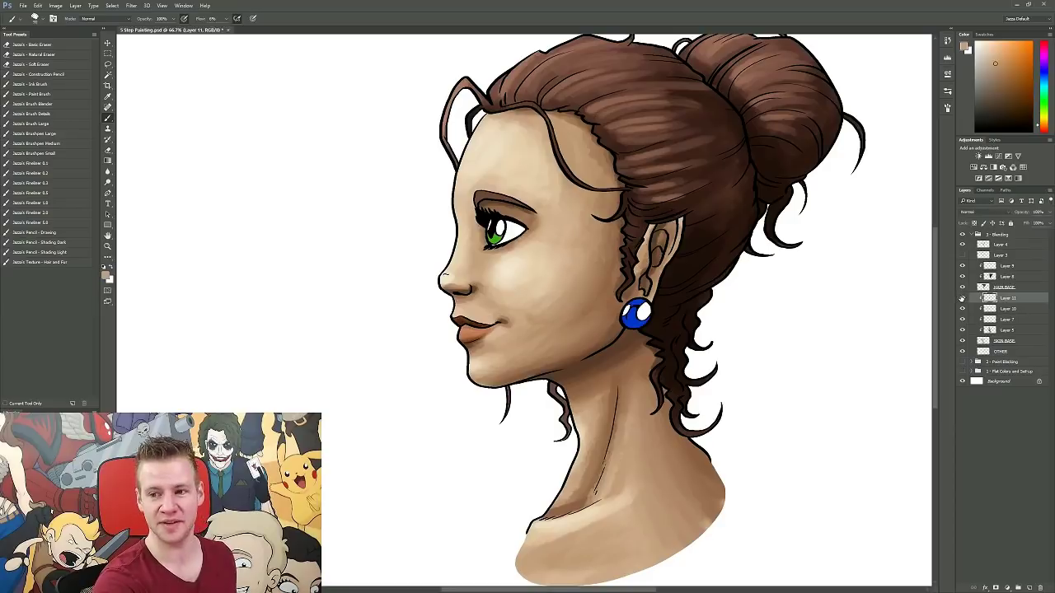
pyautogui.click(962, 299)
pyautogui.click(962, 299)
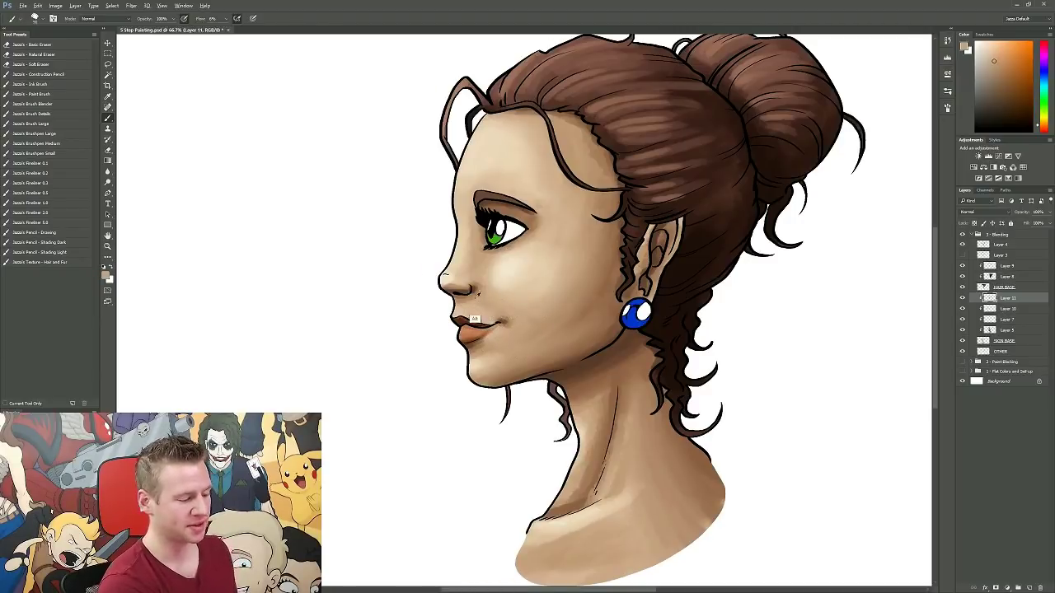
# Blend the skin above the lips, along the nose and around the eye using tones sampled from those areas.
pyautogui.keyDown('alt'); pyautogui.click(488, 286); pyautogui.keyUp('alt')
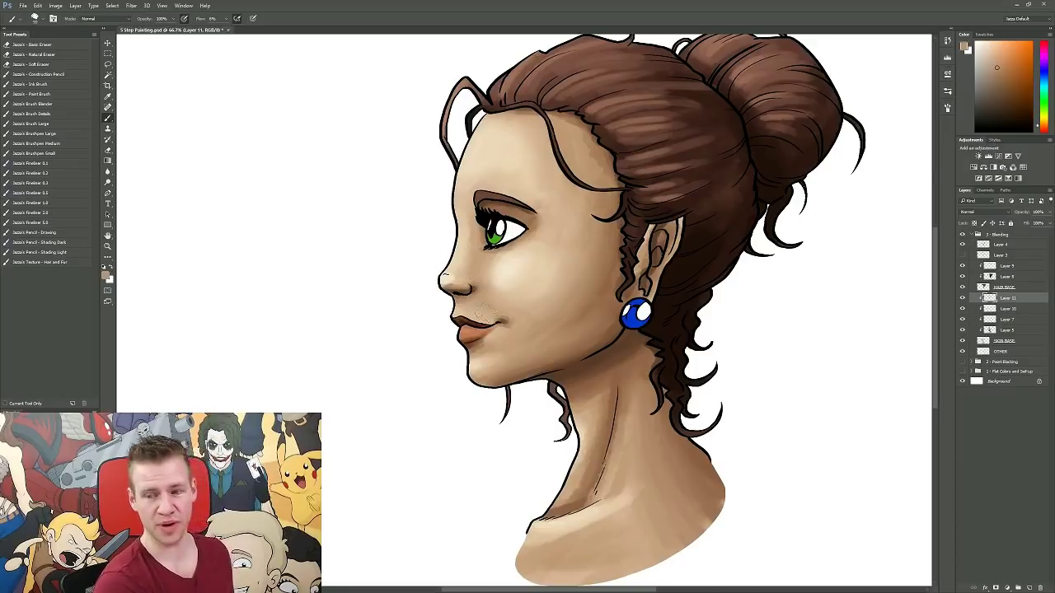
pyautogui.keyDown('alt'); pyautogui.click(477, 248); pyautogui.keyUp('alt')
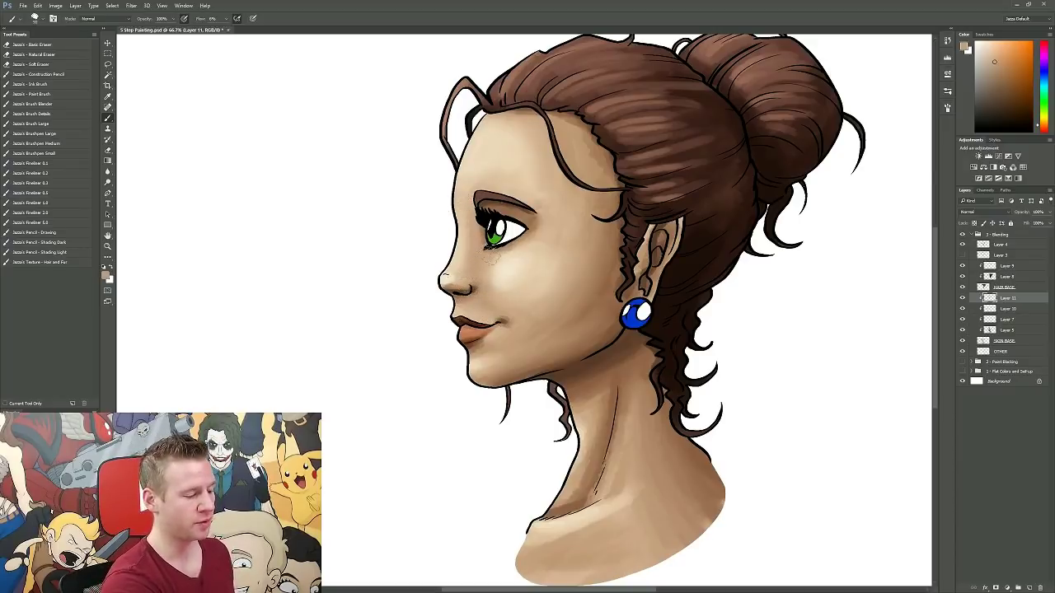
pyautogui.keyDown('alt'); pyautogui.click(455, 280); pyautogui.keyUp('alt')
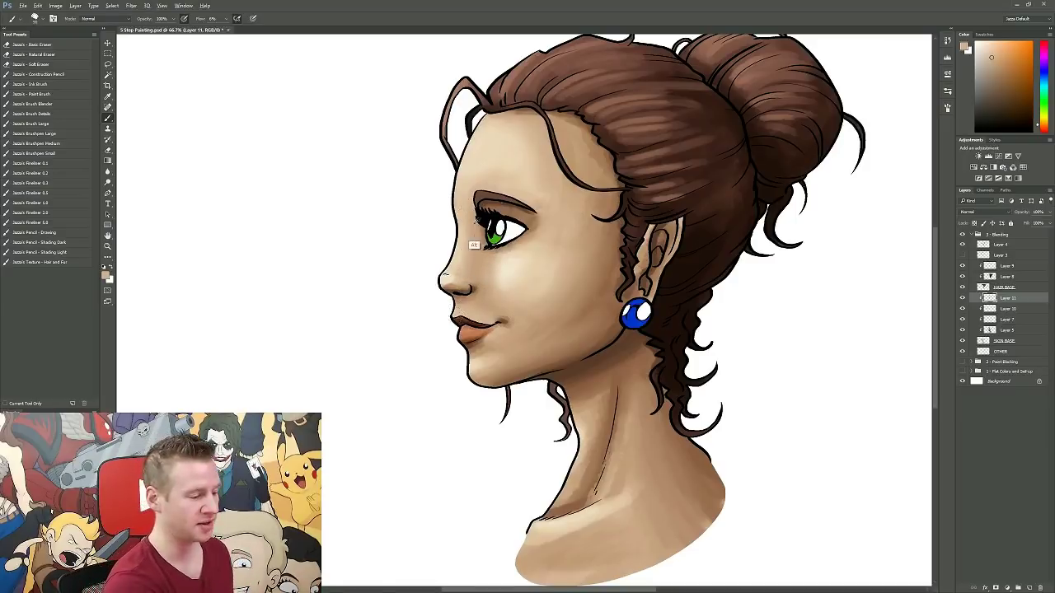
pyautogui.keyDown('alt'); pyautogui.click(496, 219); pyautogui.keyUp('alt')
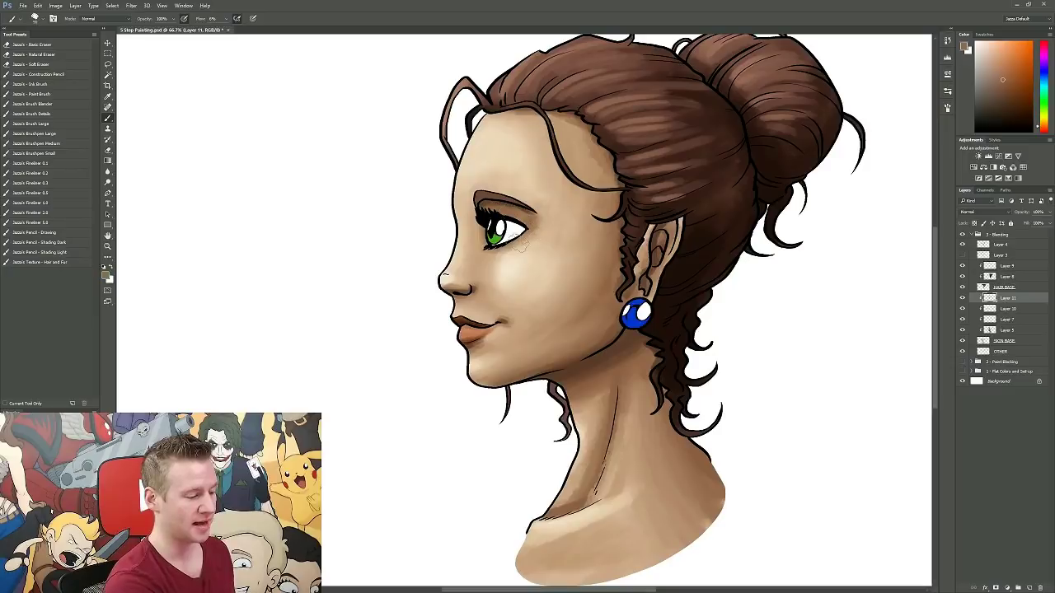
pyautogui.keyDown('alt'); pyautogui.click(494, 270); pyautogui.keyUp('alt')
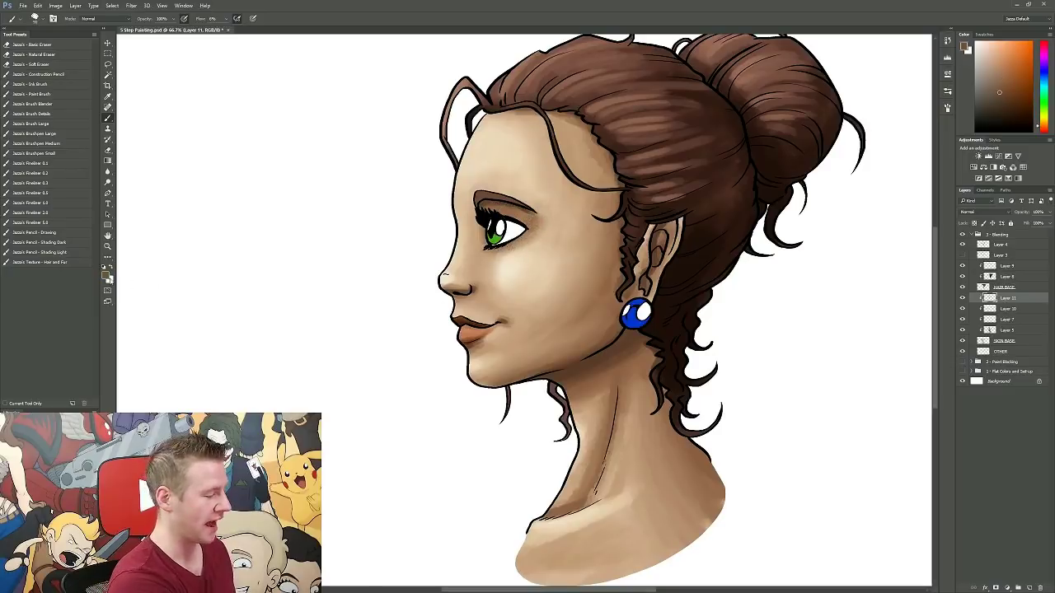
# Set the brush colour to a pinker skin tone (hue 23°, saturation 30%, brightness 86%) and brush it onto the upper cheek.
pyautogui.click(108, 276)
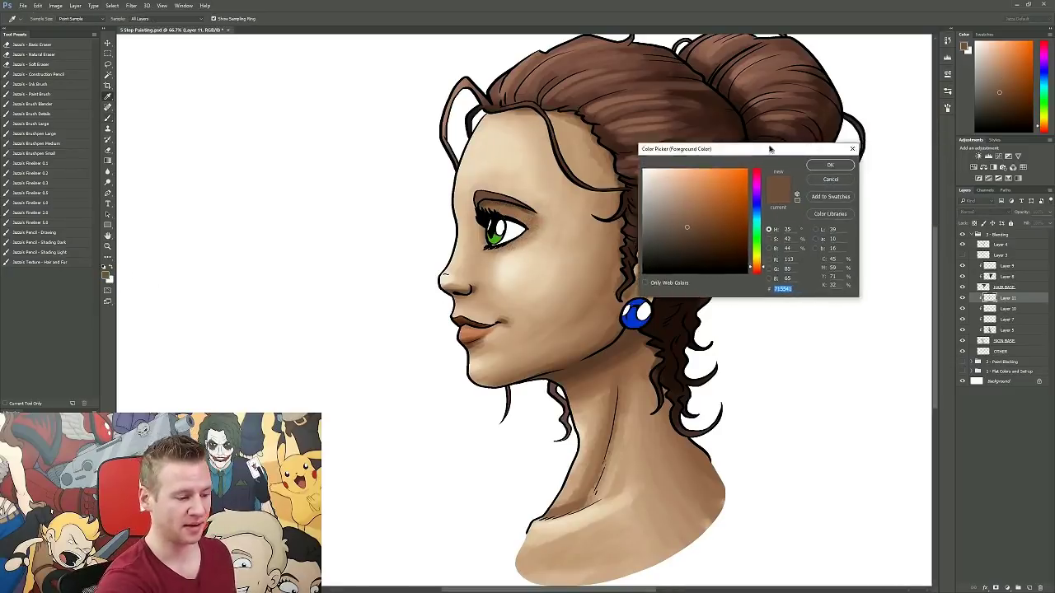
pyautogui.press('Return')
pyautogui.click(108, 276)
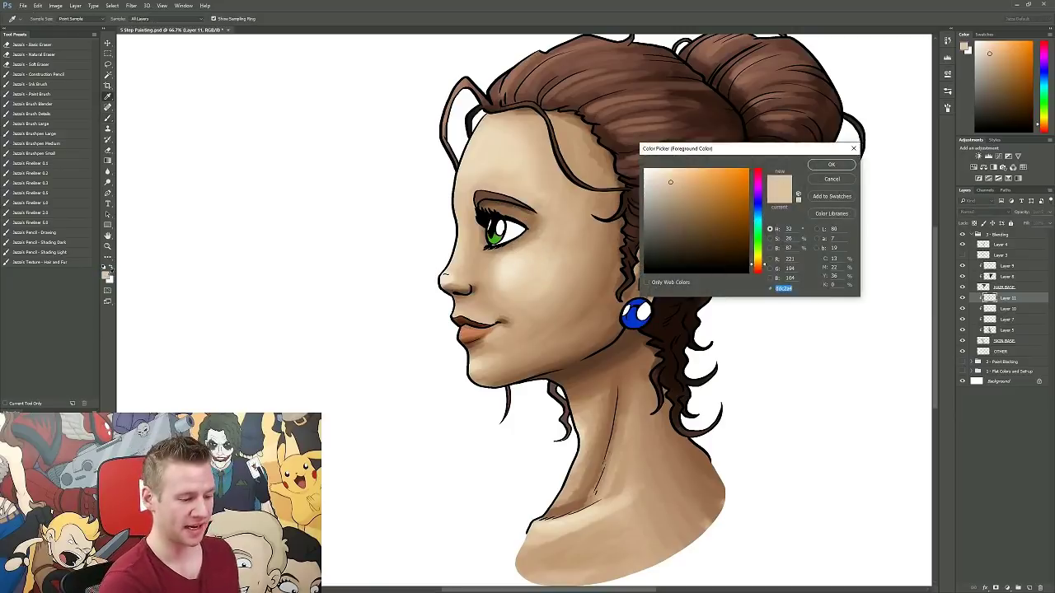
pyautogui.click(764, 267)
pyautogui.click(675, 183)
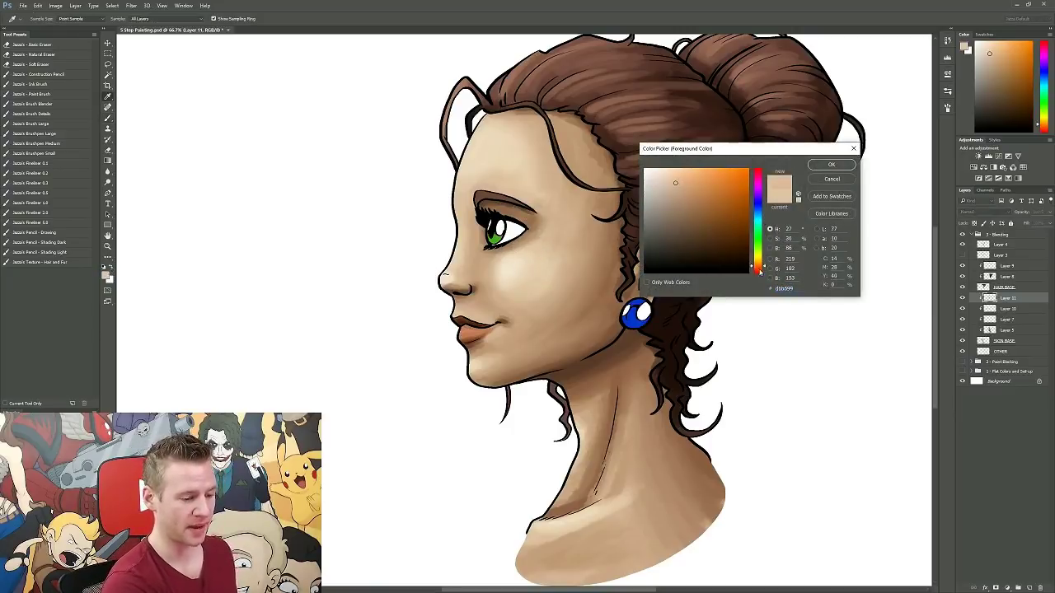
pyautogui.click(832, 164)
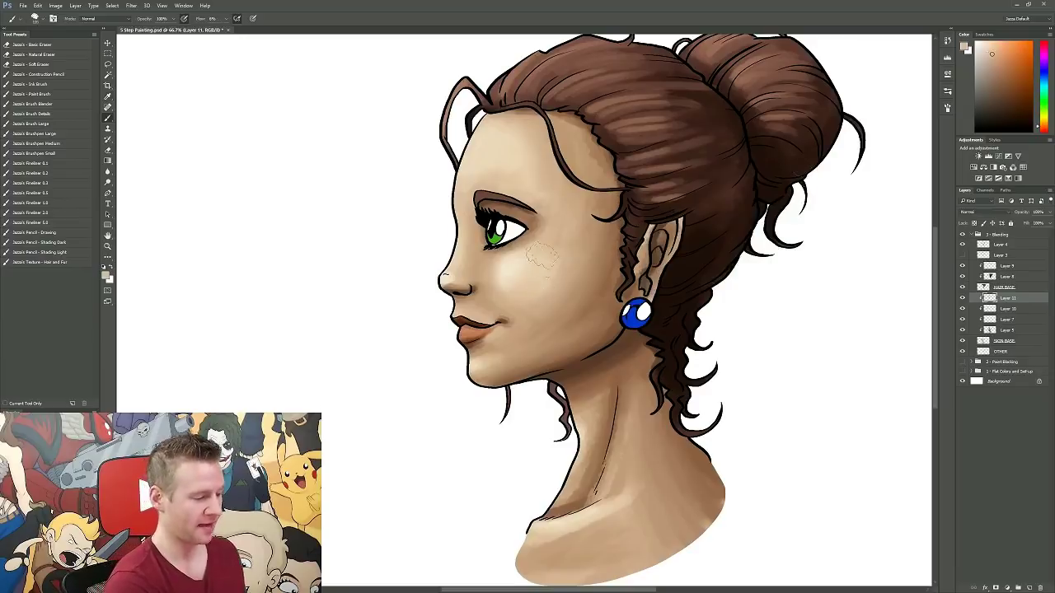
pyautogui.moveTo(518, 257)
pyautogui.mouseDown()
pyautogui.moveTo(558, 240)
pyautogui.moveTo(572, 267)
pyautogui.moveTo(537, 248)
pyautogui.moveTo(582, 247)
pyautogui.mouseUp()
# Mix darker, redder skin tones as the brush colour and build up a soft blush across the middle of the cheek.
pyautogui.click(107, 275)
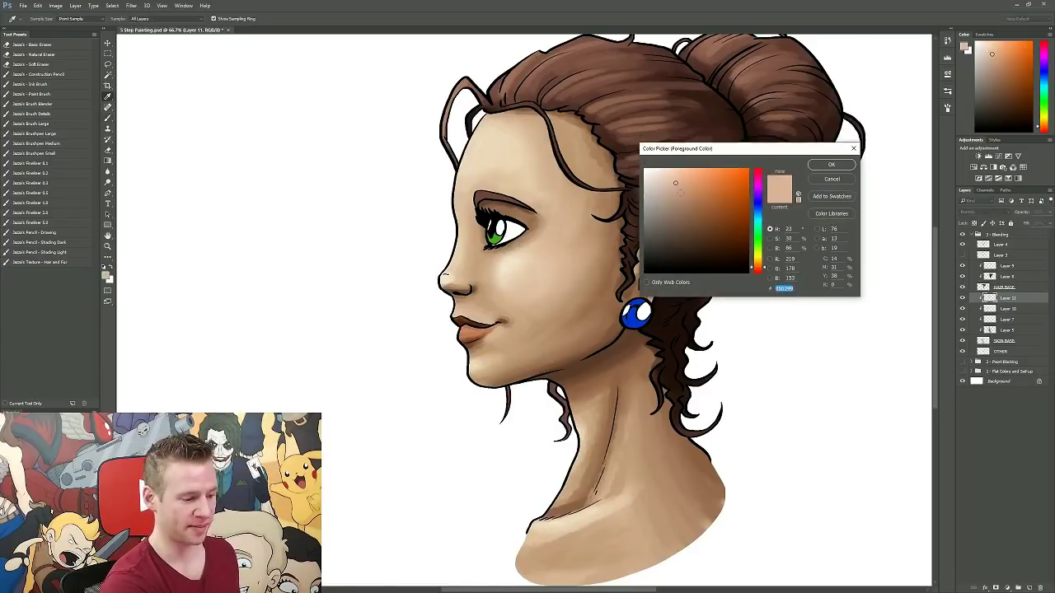
pyautogui.click(832, 164)
pyautogui.click(107, 277)
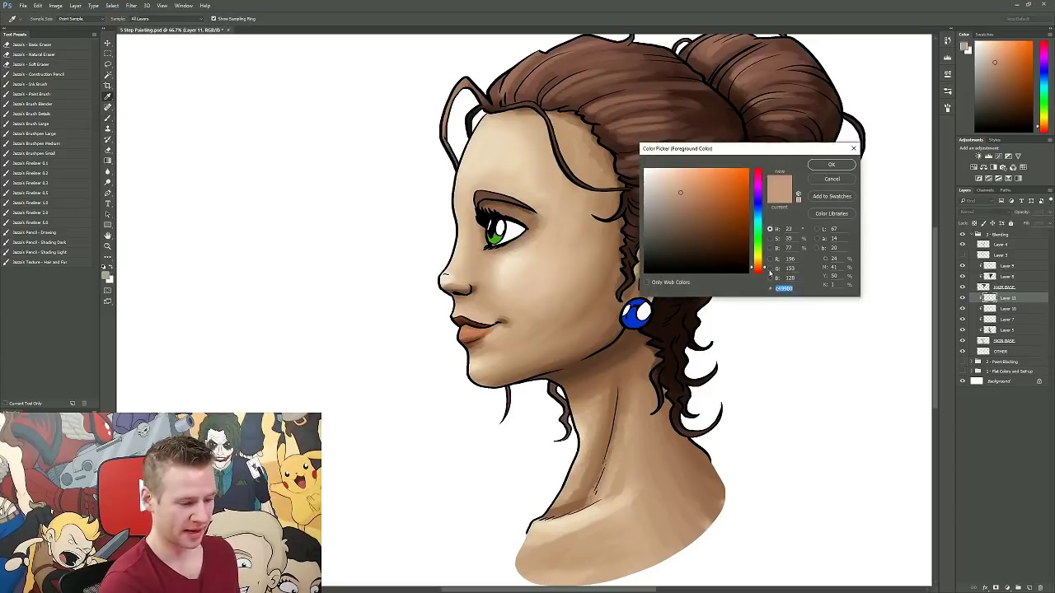
pyautogui.click(765, 269)
pyautogui.click(684, 192)
pyautogui.click(831, 164)
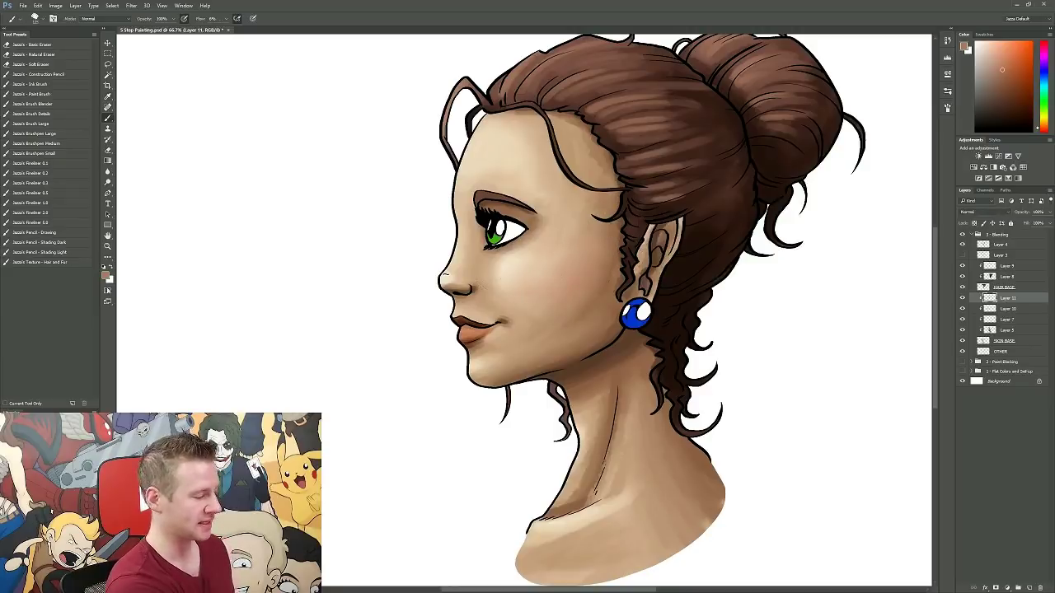
pyautogui.click(107, 276)
pyautogui.click(829, 179)
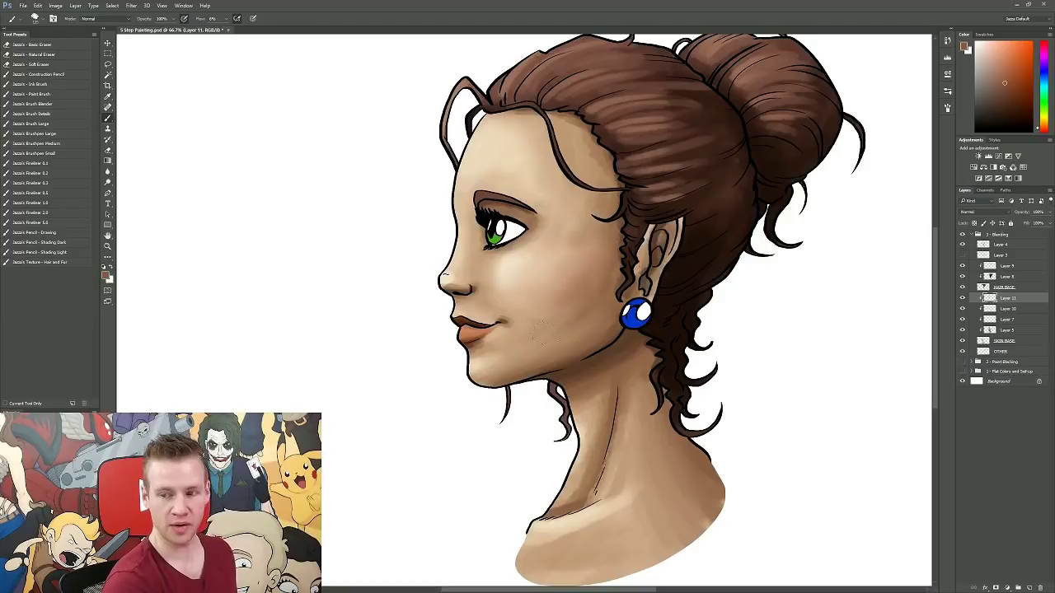
# Blend the blush into the surrounding skin down to the mouth corner using tones sampled from the cheek, and save the file.
pyautogui.keyDown('alt'); pyautogui.click(523, 269); pyautogui.keyUp('alt')
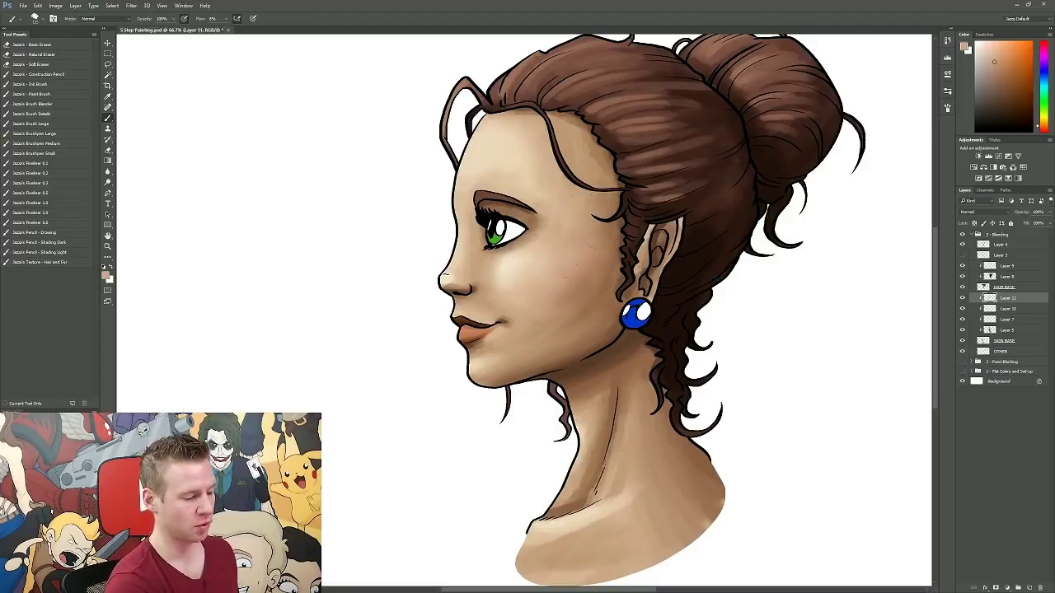
pyautogui.keyDown('alt'); pyautogui.click(558, 285); pyautogui.keyUp('alt')
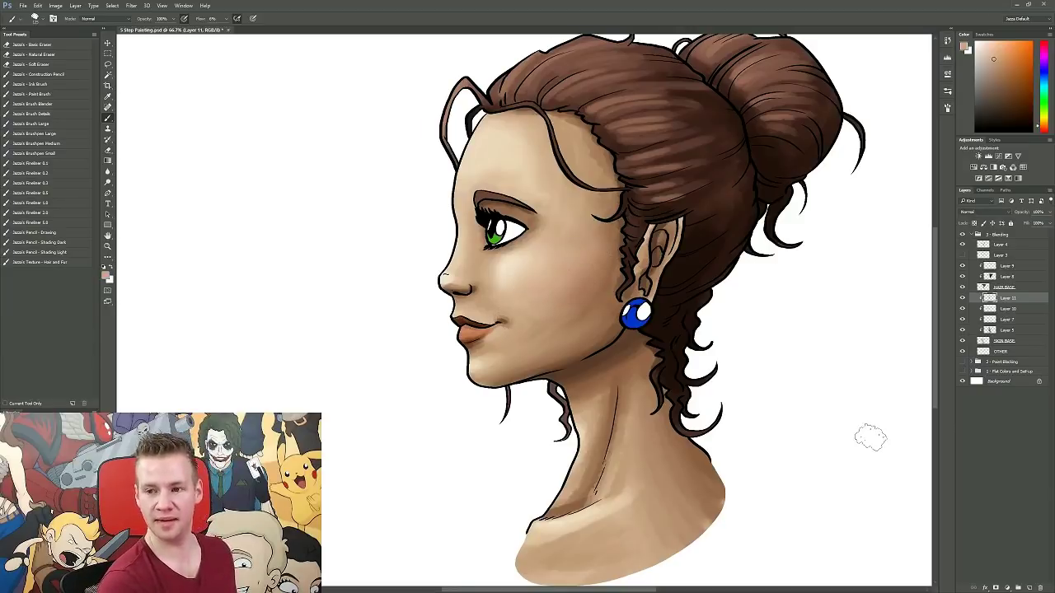
pyautogui.click(105, 275)
pyautogui.click(829, 165)
pyautogui.moveTo(528, 314); pyautogui.dragTo(511, 310)
pyautogui.hotkey('ctrl', 's')
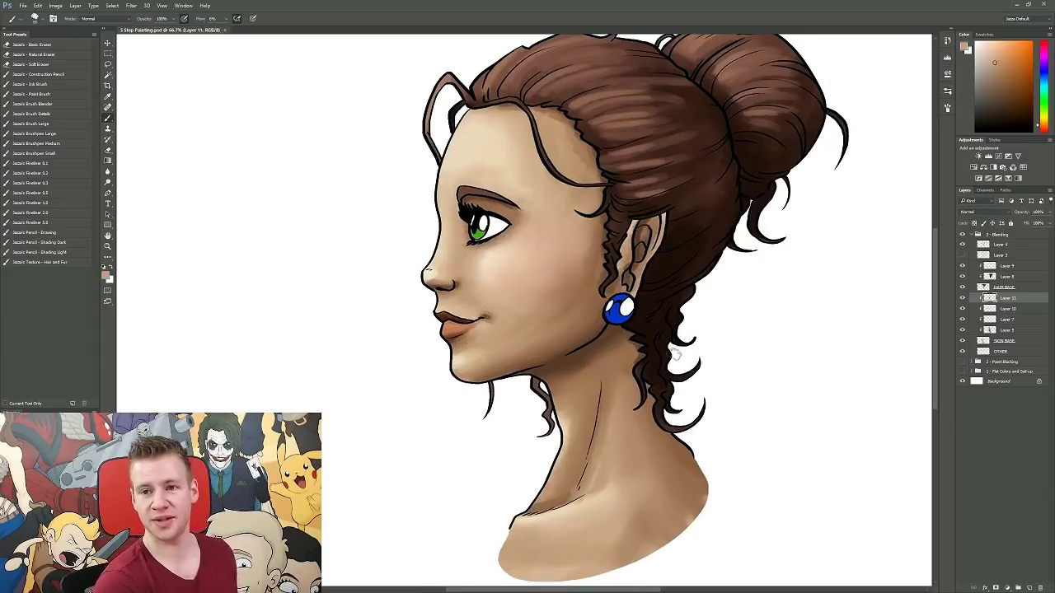
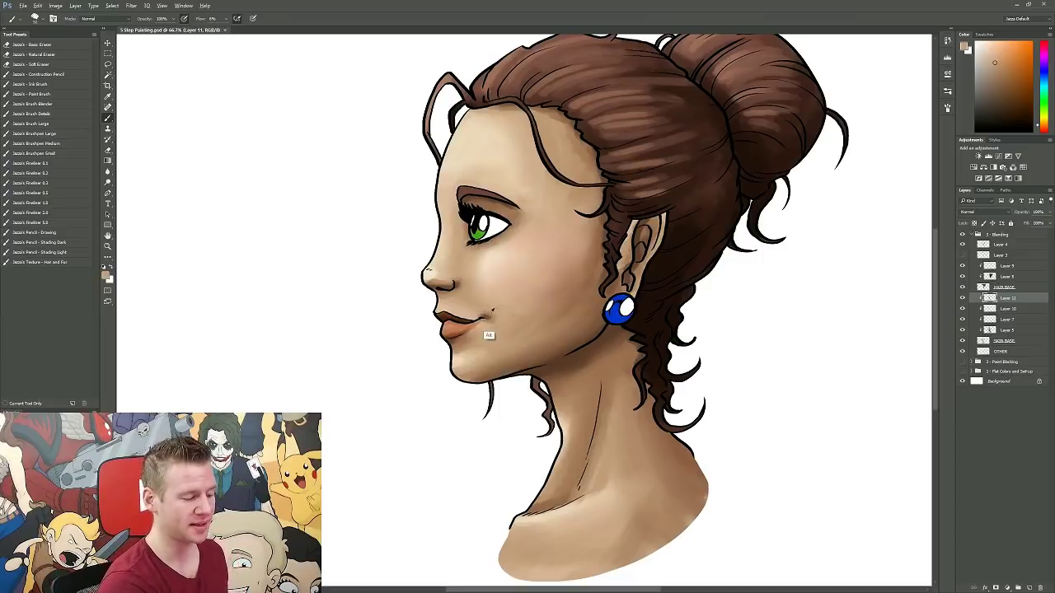
# Smooth the shading around the mouth corner, above the upper lip and across the lower cheek with skin tones sampled there.
pyautogui.keyDown('alt'); pyautogui.click(488, 330); pyautogui.keyUp('alt')
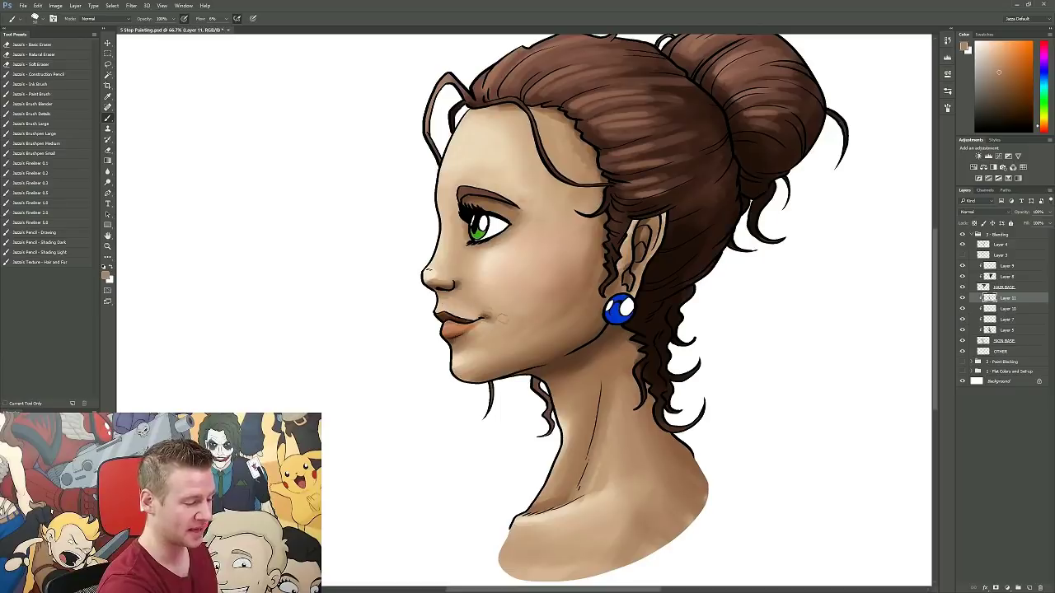
pyautogui.keyDown('alt'); pyautogui.click(492, 344); pyautogui.keyUp('alt')
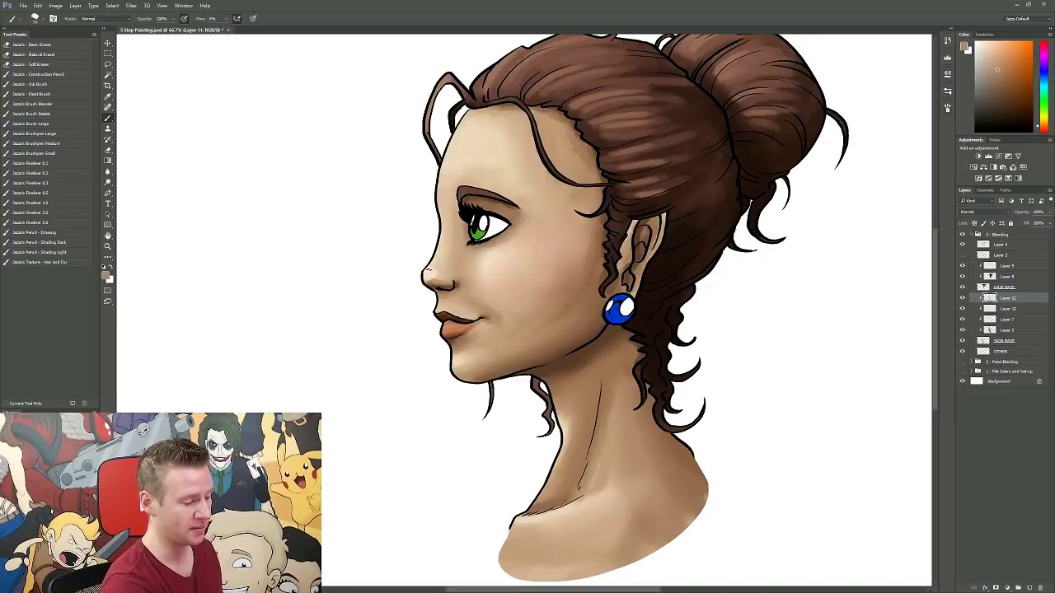
pyautogui.keyDown('alt'); pyautogui.click(487, 318); pyautogui.keyUp('alt')
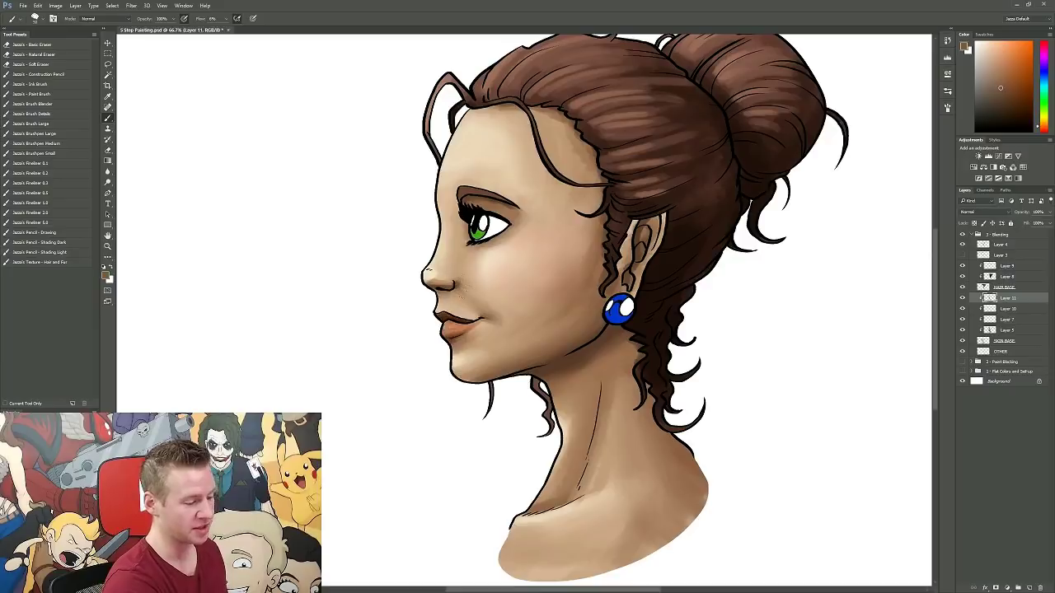
pyautogui.keyDown('alt'); pyautogui.click(460, 315); pyautogui.keyUp('alt')
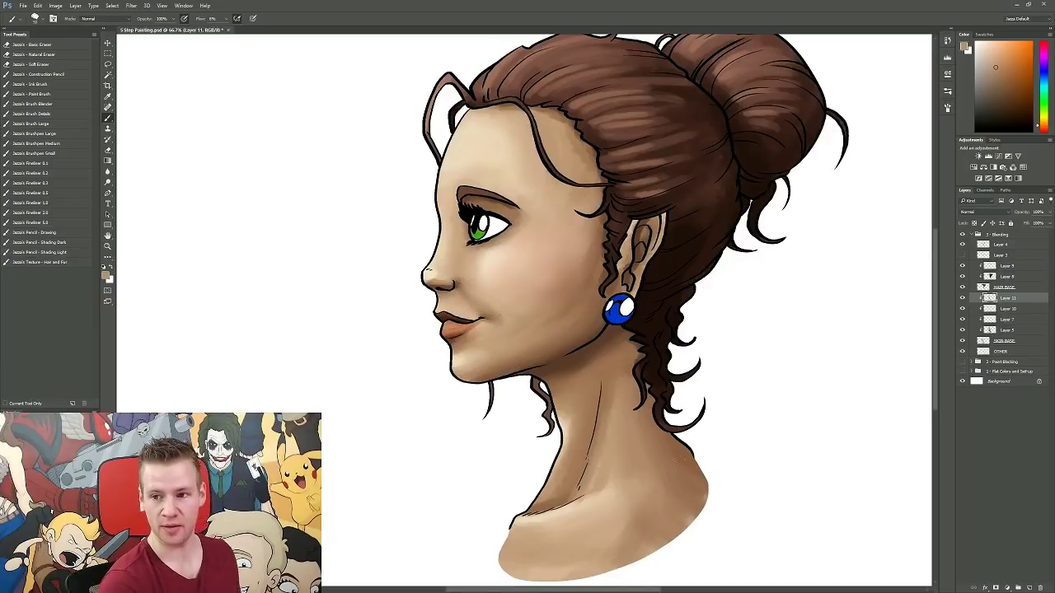
pyautogui.keyDown('alt'); pyautogui.click(466, 297); pyautogui.keyUp('alt')
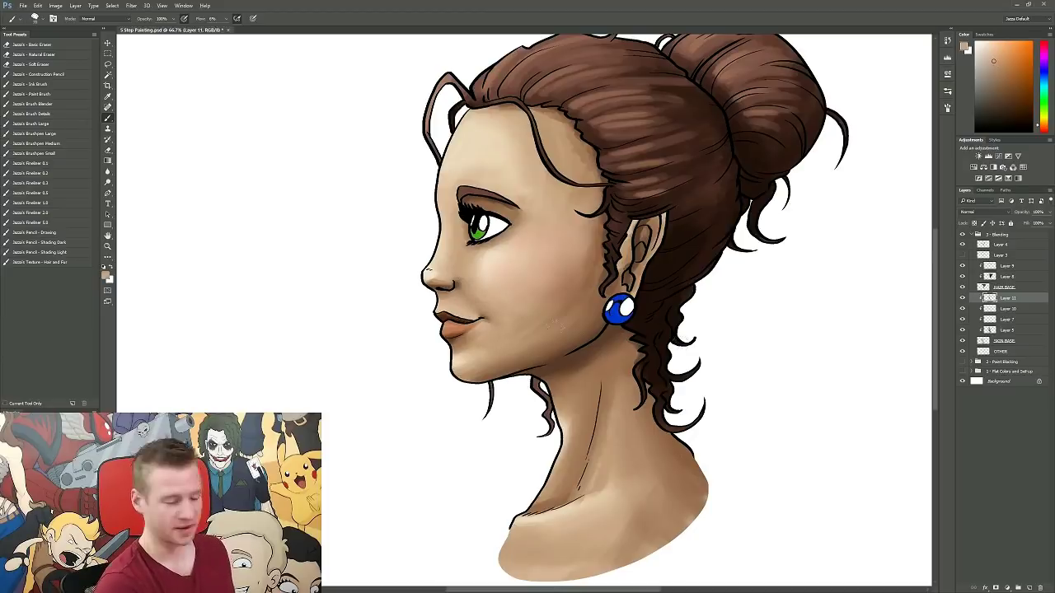
pyautogui.keyDown('alt'); pyautogui.click(507, 318); pyautogui.keyUp('alt')
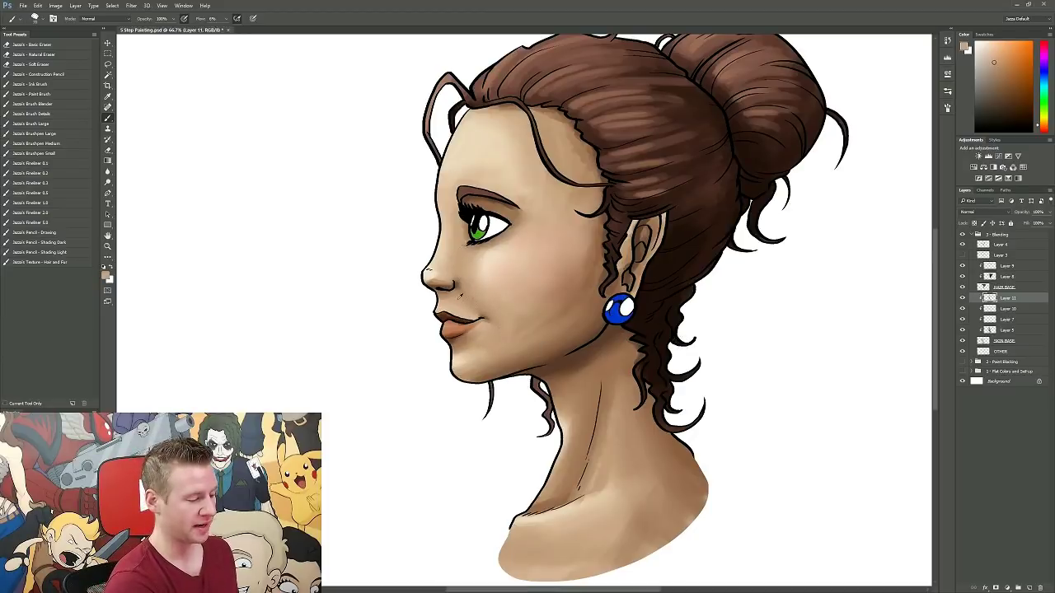
pyautogui.moveTo(460, 294); pyautogui.dragTo(453, 318)
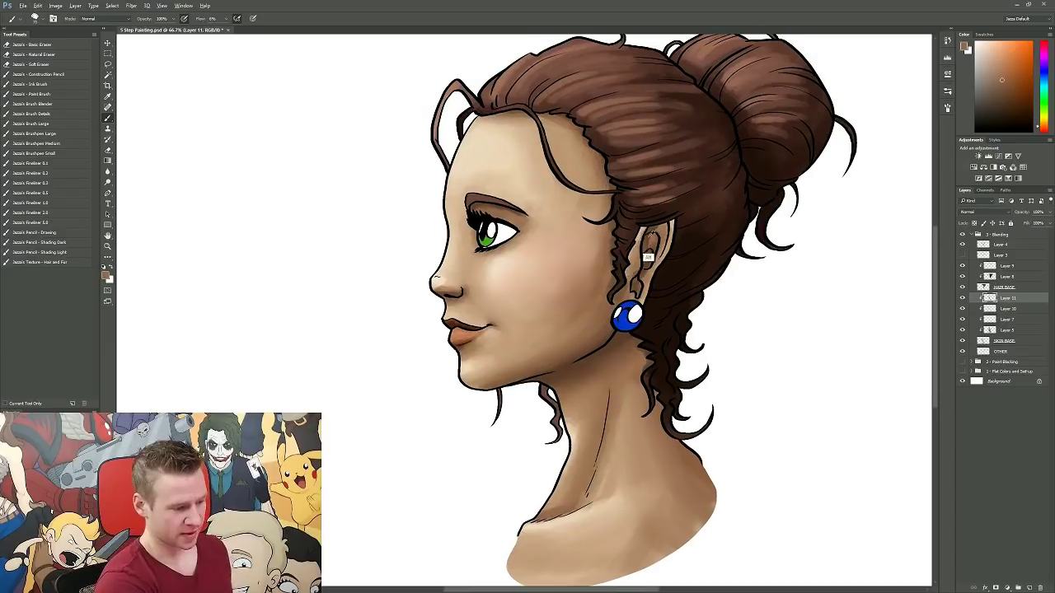
# Deepen the shadow inside the ear with a dark brown and soften the lower neck with a light tone sampled from the shoulder.
pyautogui.keyDown('alt'); pyautogui.click(647, 256); pyautogui.keyUp('alt')
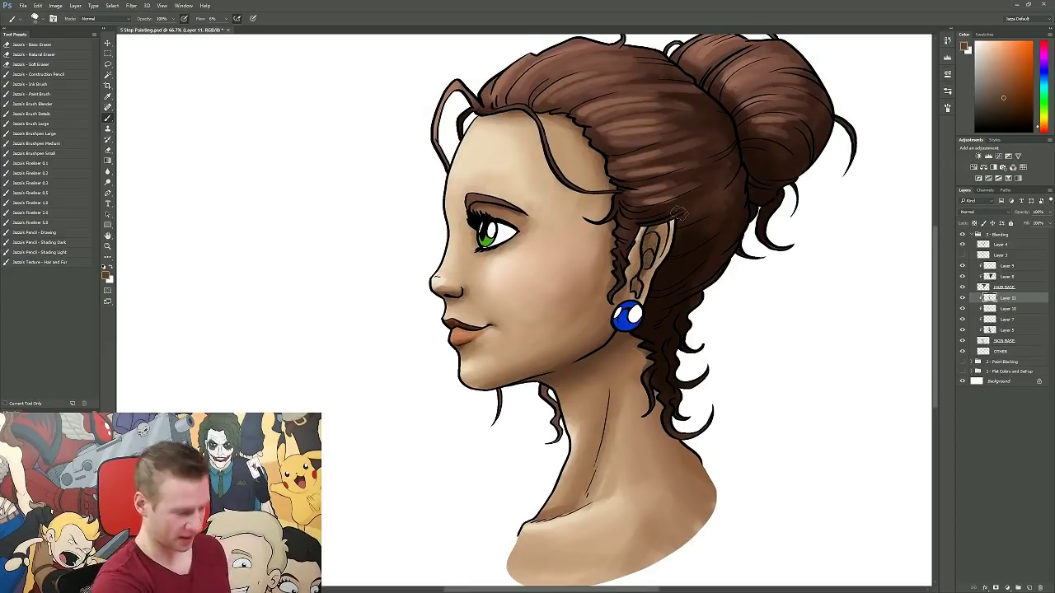
pyautogui.moveTo(656, 241)
pyautogui.mouseDown()
pyautogui.moveTo(668, 223)
pyautogui.moveTo(644, 230)
pyautogui.mouseUp()
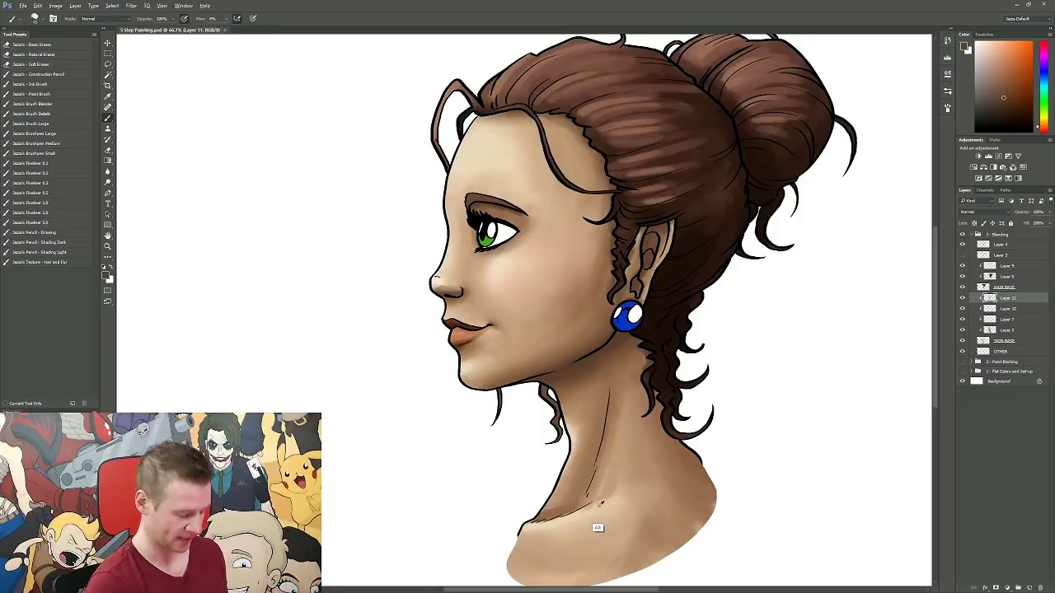
pyautogui.keyDown('alt'); pyautogui.click(598, 528); pyautogui.keyUp('alt')
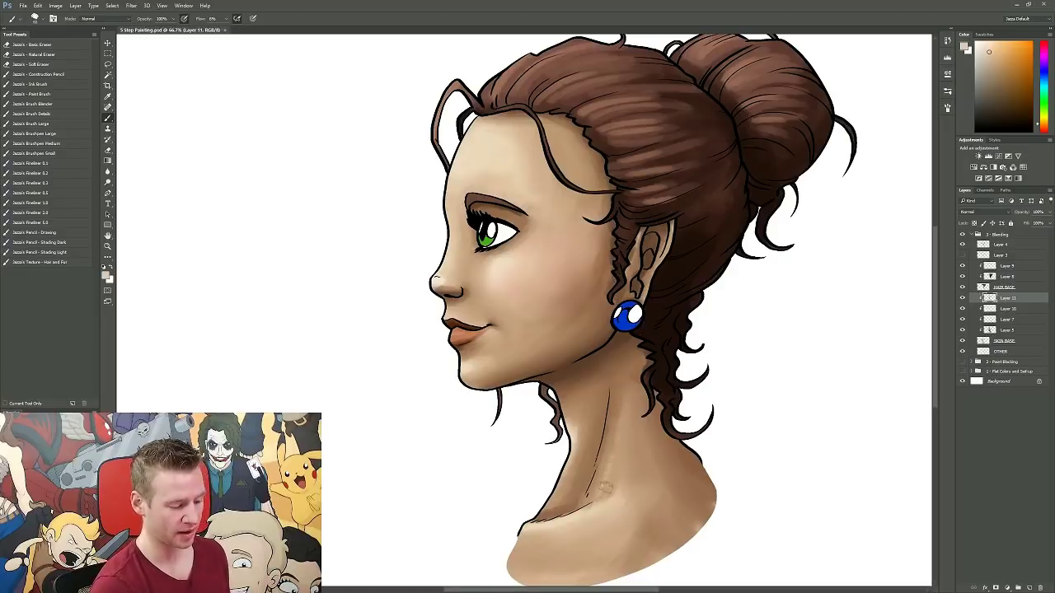
pyautogui.moveTo(606, 487); pyautogui.dragTo(630, 451)
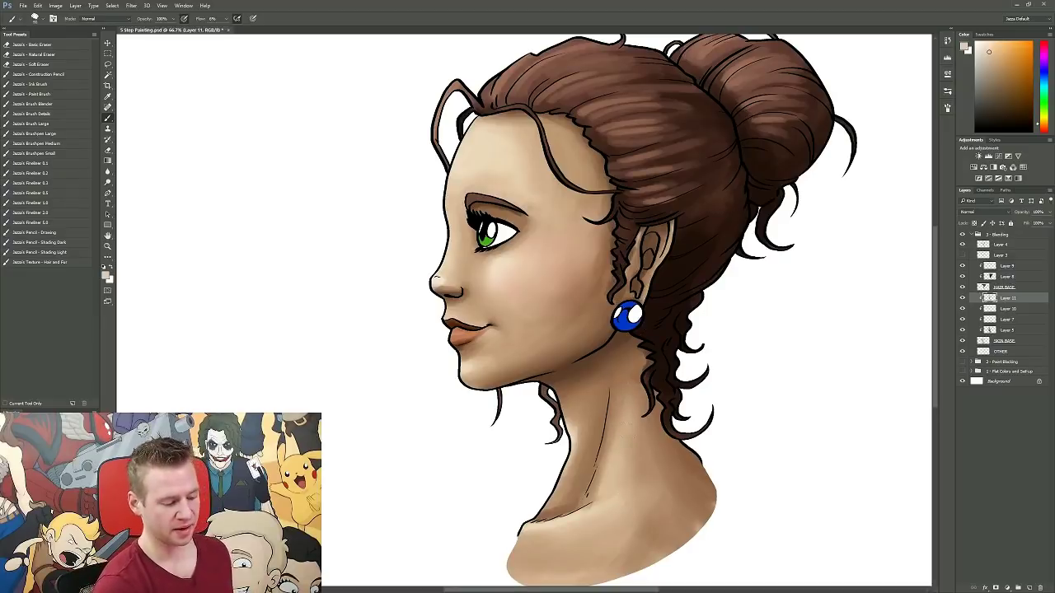
# Switch Layer 11 off and on several times to compare the skin before and after blending, leaving the layer visible.
pyautogui.moveTo(758, 321)
pyautogui.mouseDown()
pyautogui.moveTo(765, 358)
pyautogui.moveTo(778, 310)
pyautogui.mouseUp()
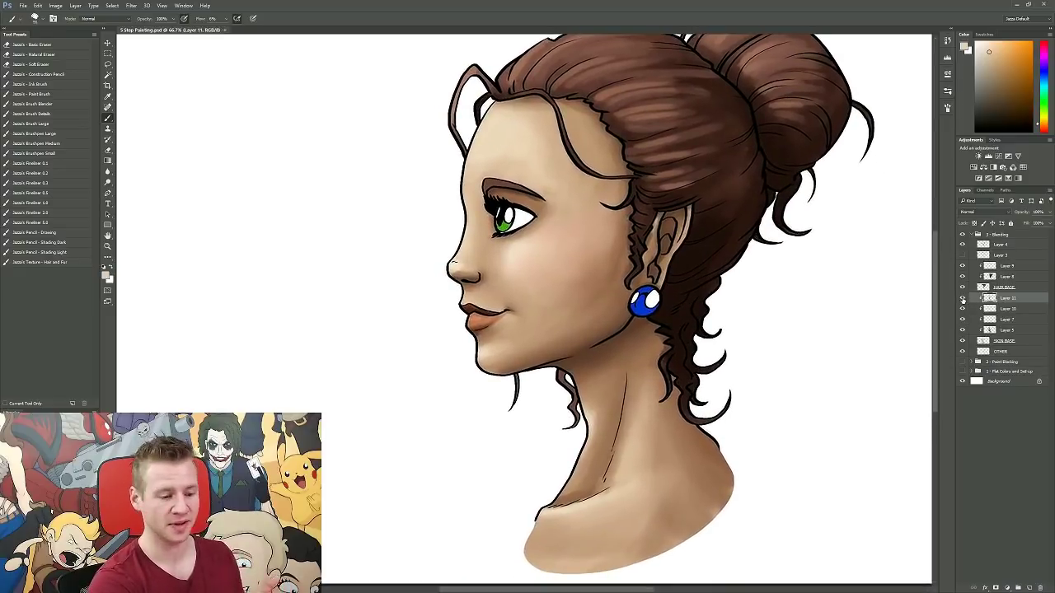
pyautogui.click(963, 299)
pyautogui.click(964, 300)
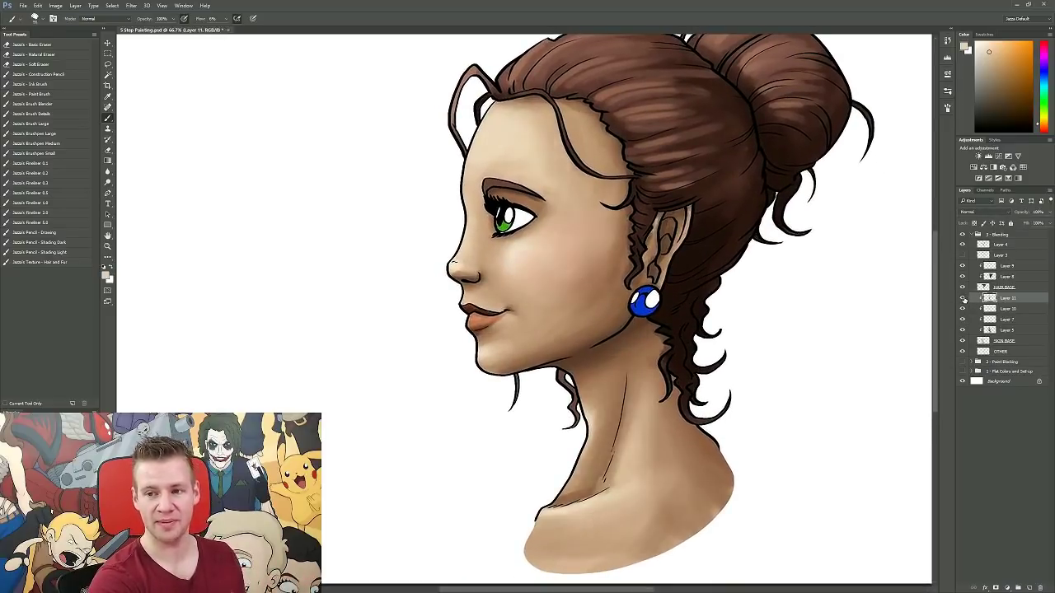
pyautogui.click(964, 301)
pyautogui.click(963, 299)
pyautogui.click(964, 299)
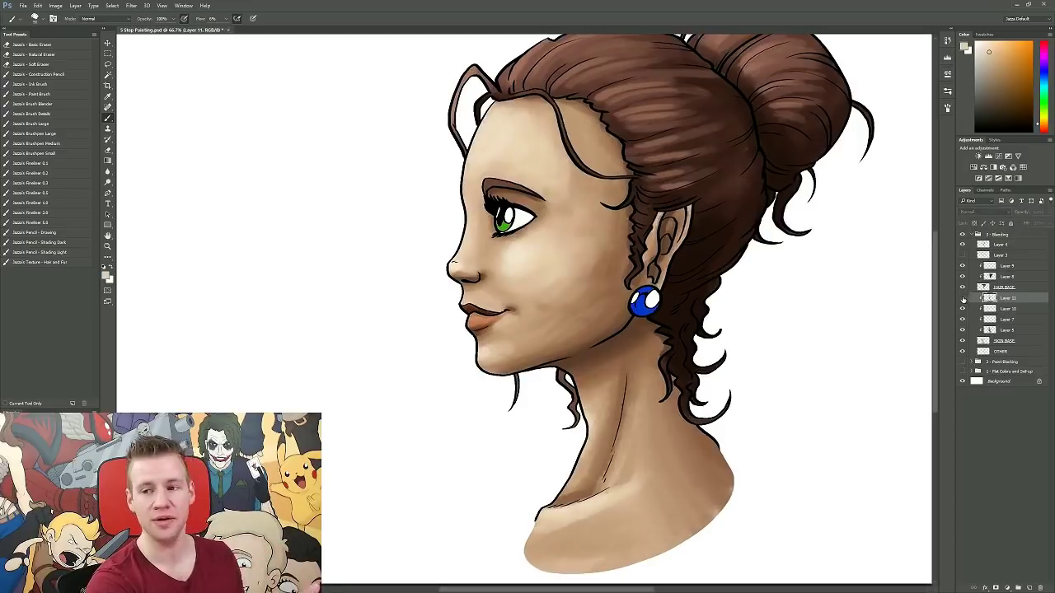
pyautogui.click(964, 300)
pyautogui.click(964, 299)
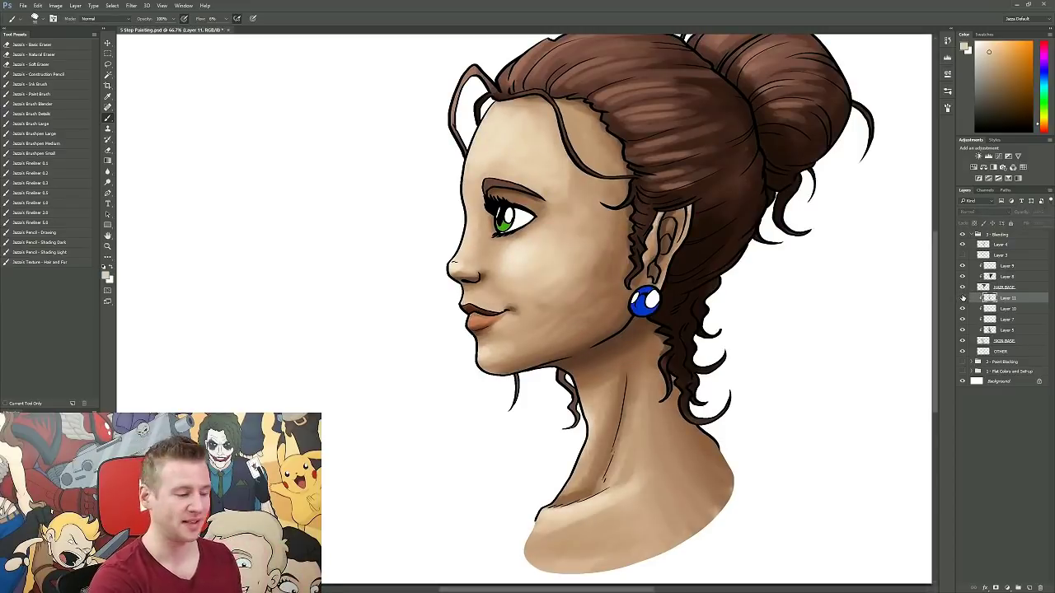
pyautogui.click(963, 299)
pyautogui.click(963, 297)
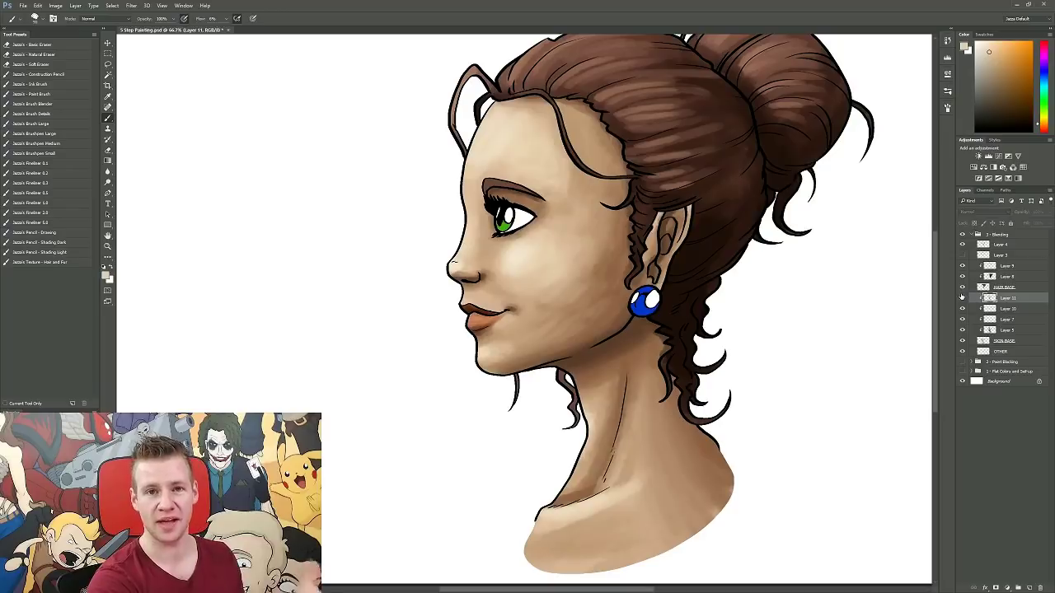
pyautogui.click(963, 297)
pyautogui.click(963, 298)
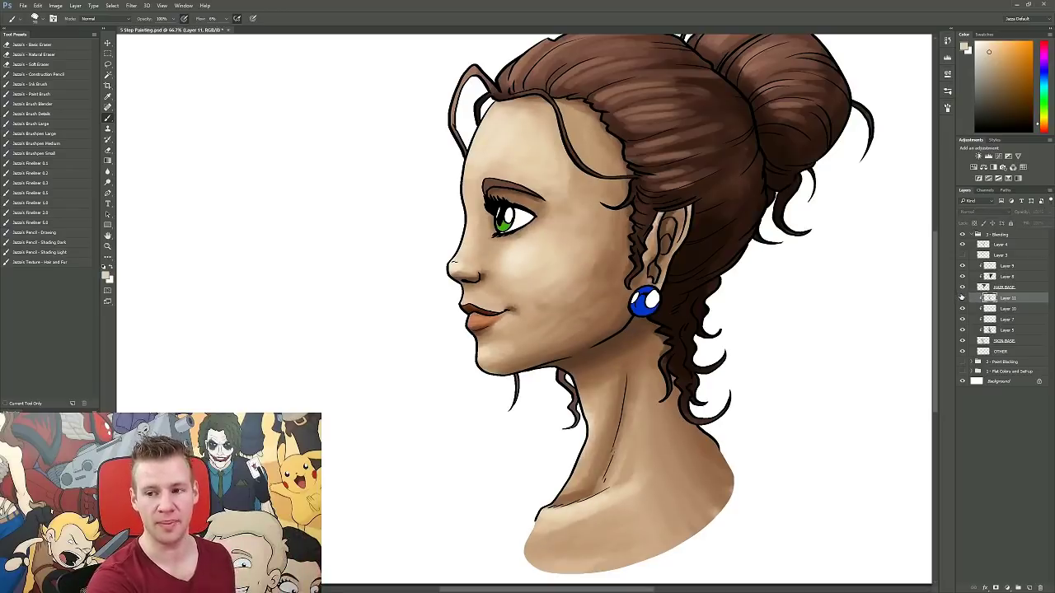
pyautogui.click(963, 298)
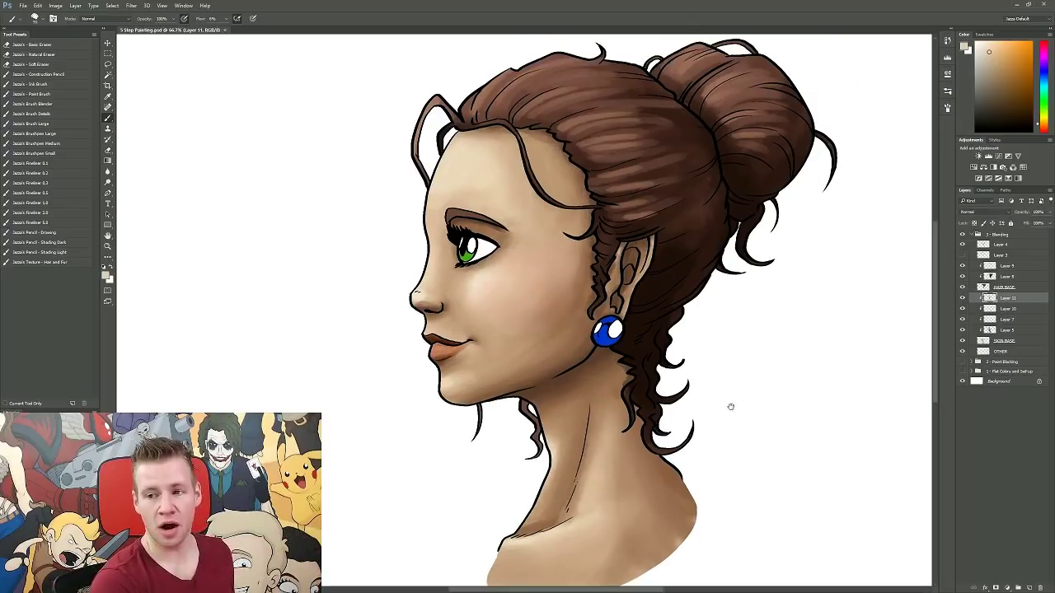
pyautogui.moveTo(730, 406); pyautogui.dragTo(734, 418)
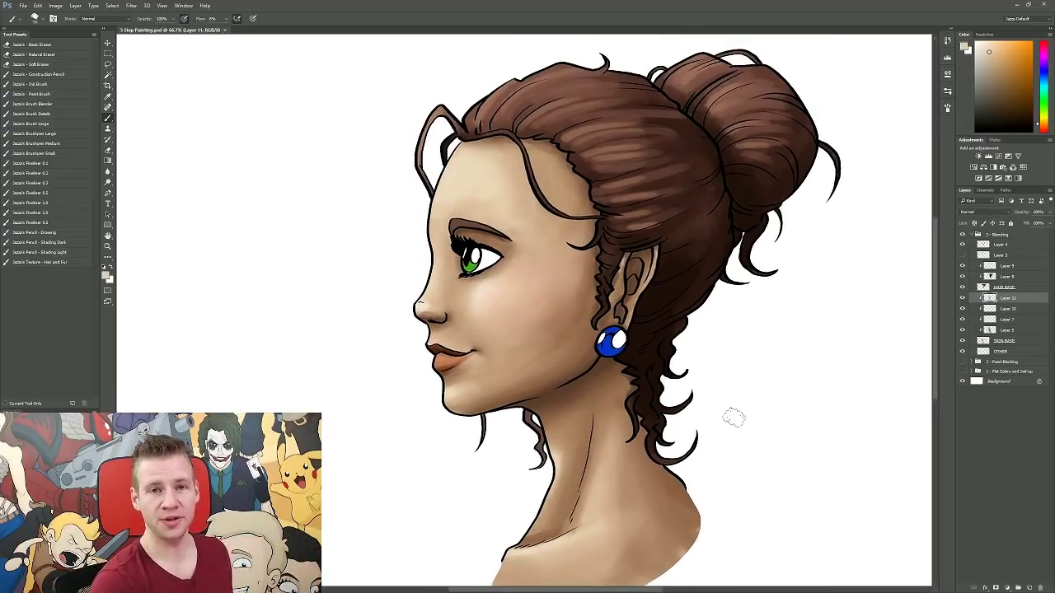
# Add a clipped layer above Layer 9 and blend the dark hair above and behind the ear with sampled browns.
pyautogui.click(1011, 266)
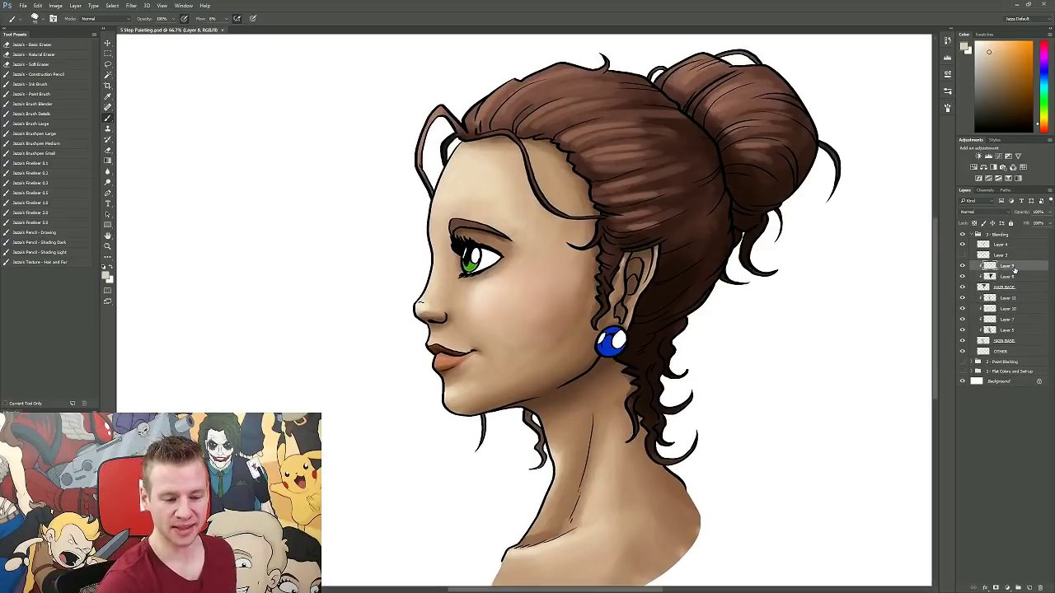
pyautogui.click(1030, 588)
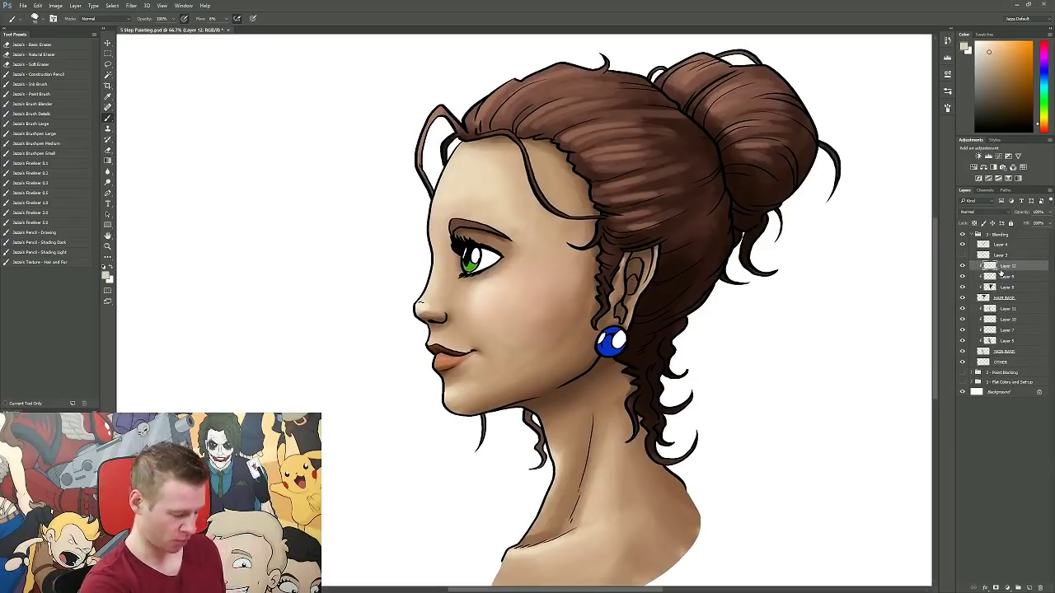
pyautogui.keyDown('alt'); pyautogui.click(637, 124); pyautogui.keyUp('alt')
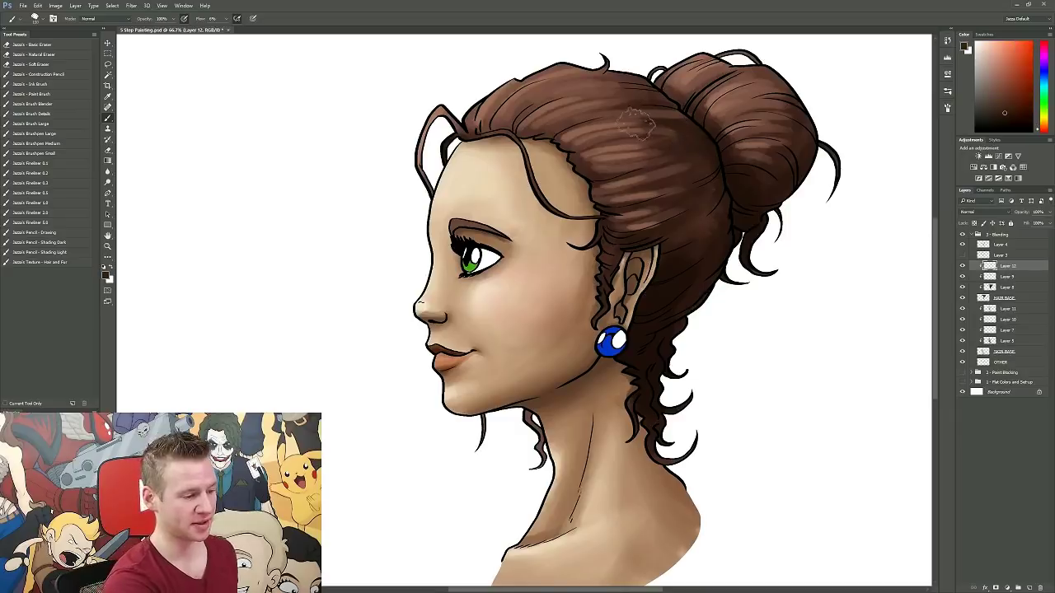
pyautogui.keyDown('alt'); pyautogui.click(667, 286); pyautogui.keyUp('alt')
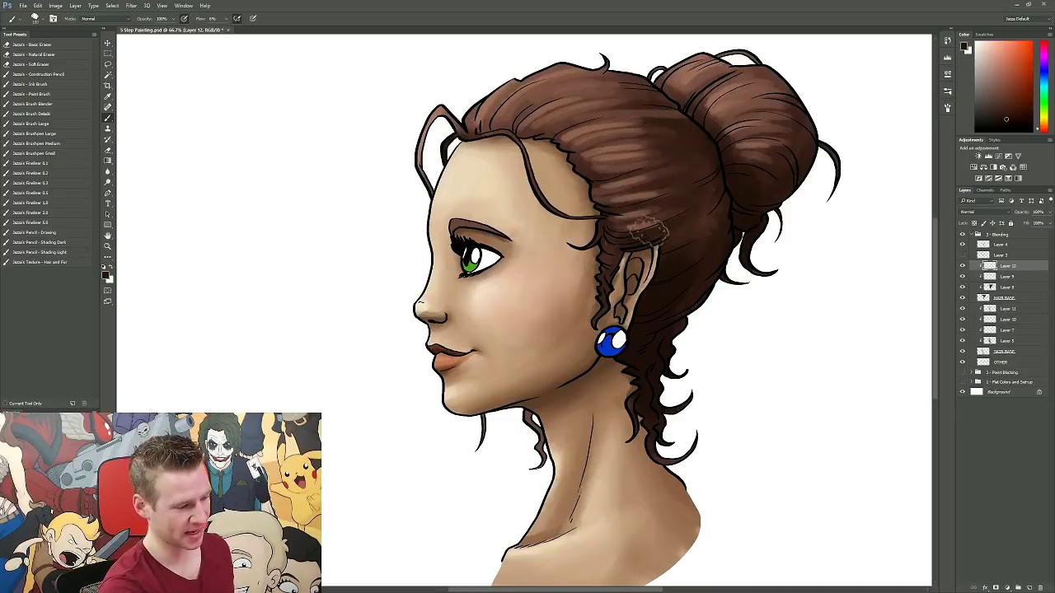
pyautogui.moveTo(650, 227)
pyautogui.mouseDown()
pyautogui.moveTo(675, 224)
pyautogui.moveTo(685, 178)
pyautogui.mouseUp()
# Soften the strand shading on the side of the head and in the bun with sampled browns, and save the file.
pyautogui.keyDown('alt'); pyautogui.click(627, 156); pyautogui.keyUp('alt')
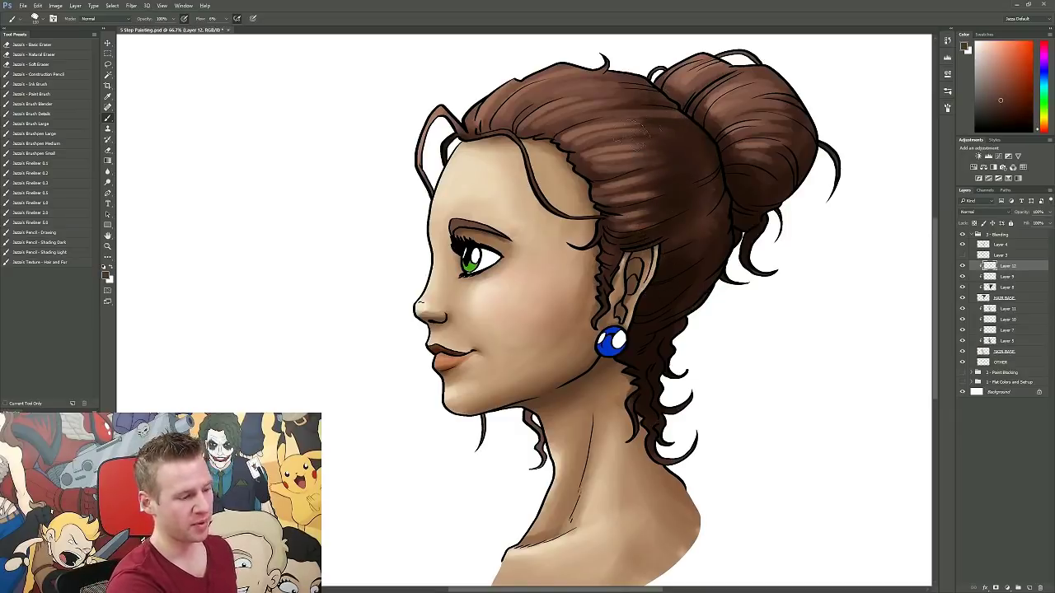
pyautogui.keyDown('alt'); pyautogui.click(599, 157); pyautogui.keyUp('alt')
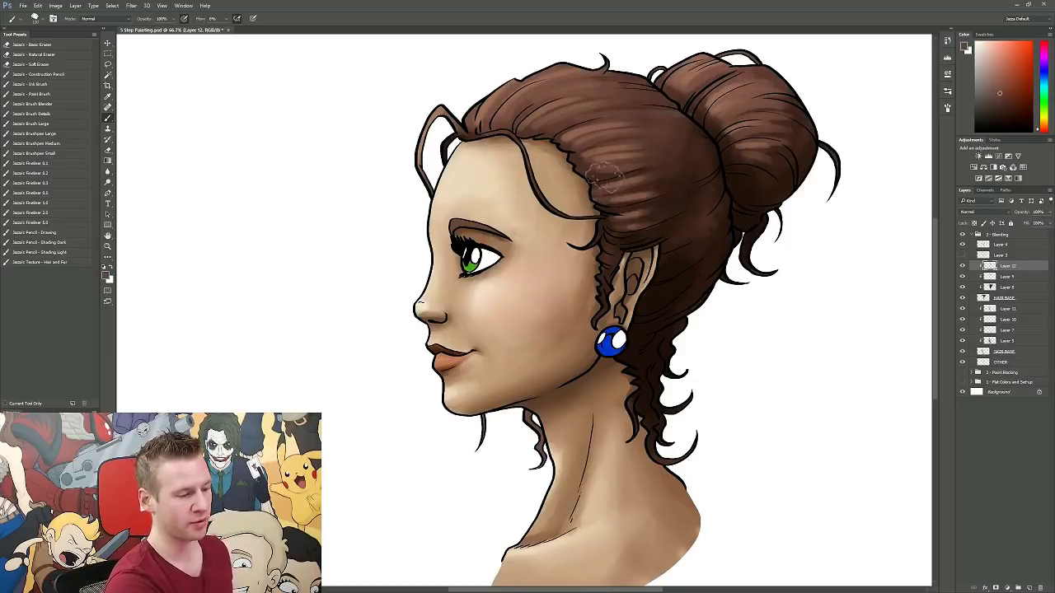
pyautogui.keyDown('alt'); pyautogui.click(713, 140); pyautogui.keyUp('alt')
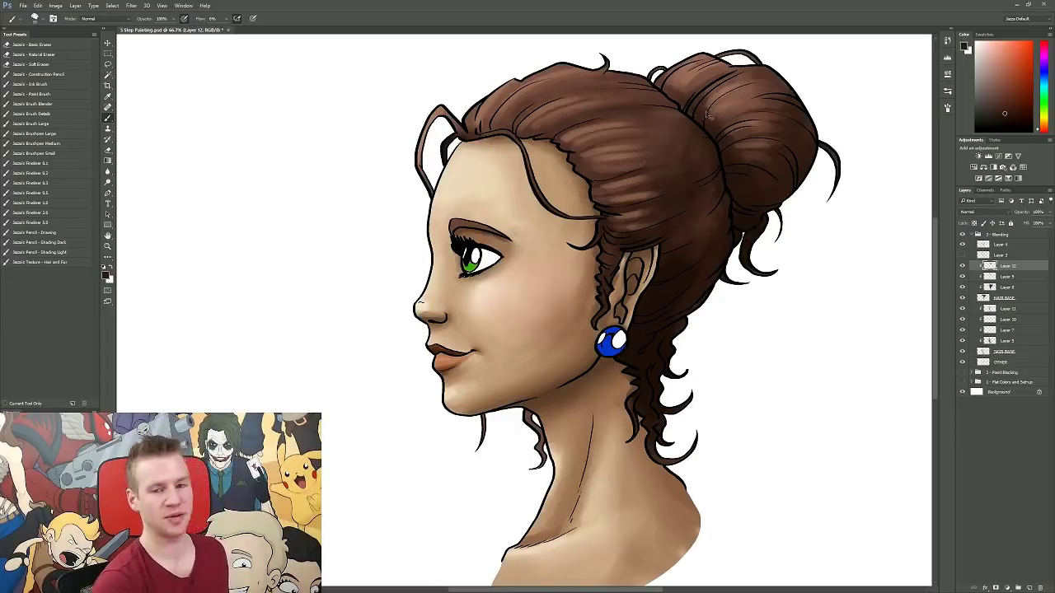
pyautogui.hotkey('ctrl', 's')
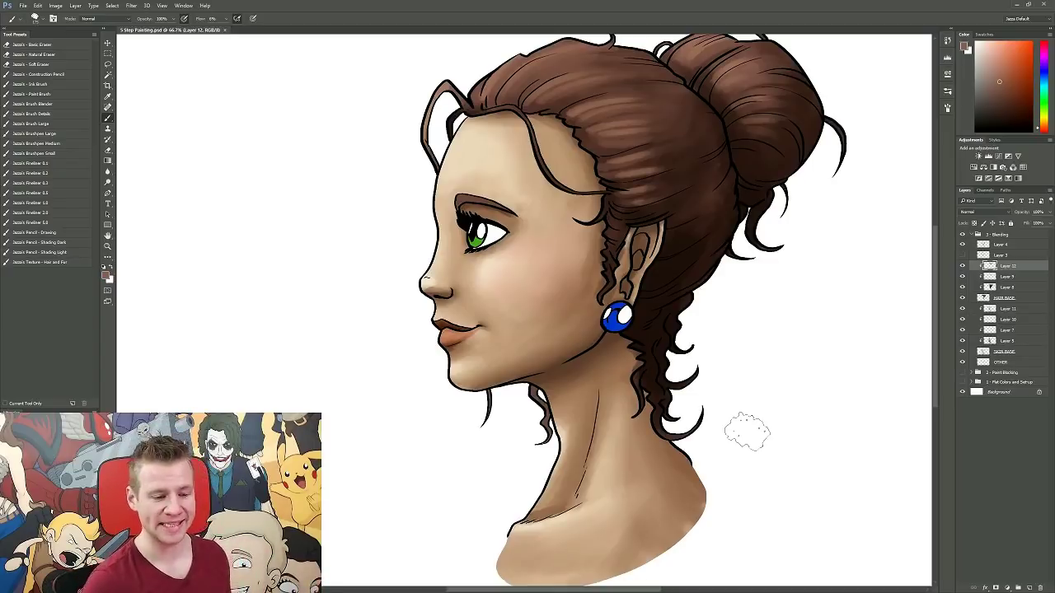
# Duplicate the blending group as 4 - Details, hide the original, and add a new clipped layer above Layer 11.
pyautogui.hotkey('alt', '[')
pyautogui.hotkey('alt', '[')
pyautogui.hotkey('alt', '[')
pyautogui.hotkey('alt', '[')
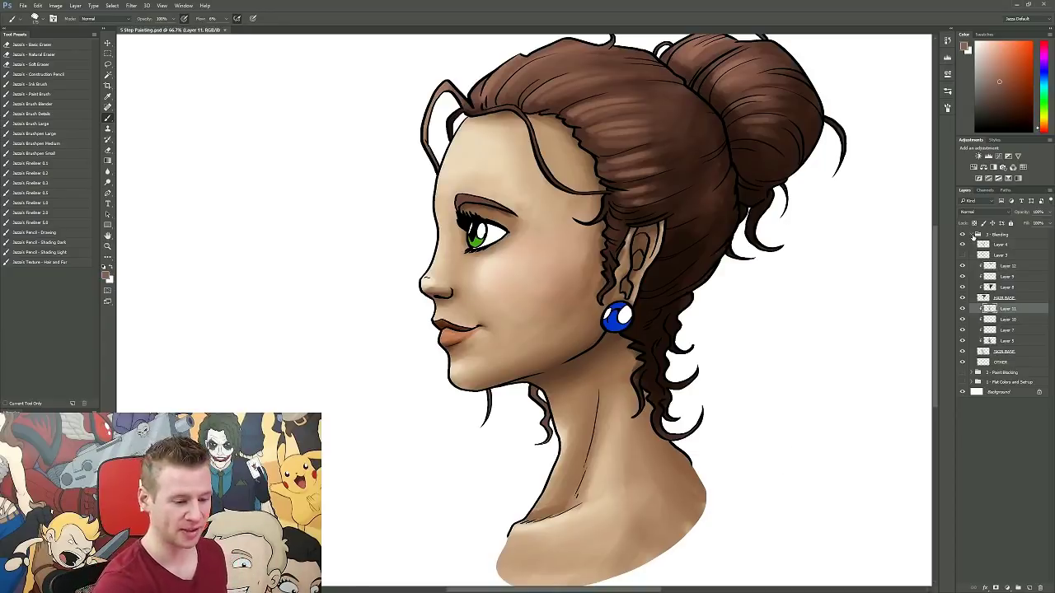
pyautogui.click(978, 235)
pyautogui.press('m')
pyautogui.hotkey('ctrl', 'z')
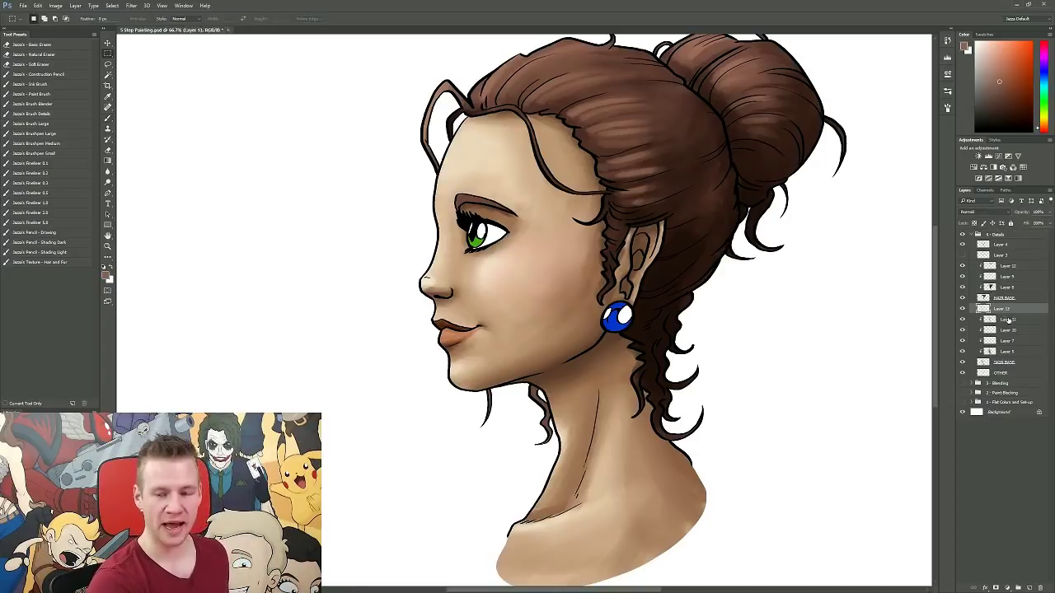
pyautogui.hotkey('ctrl', 'alt', 'g')
pyautogui.press('b')
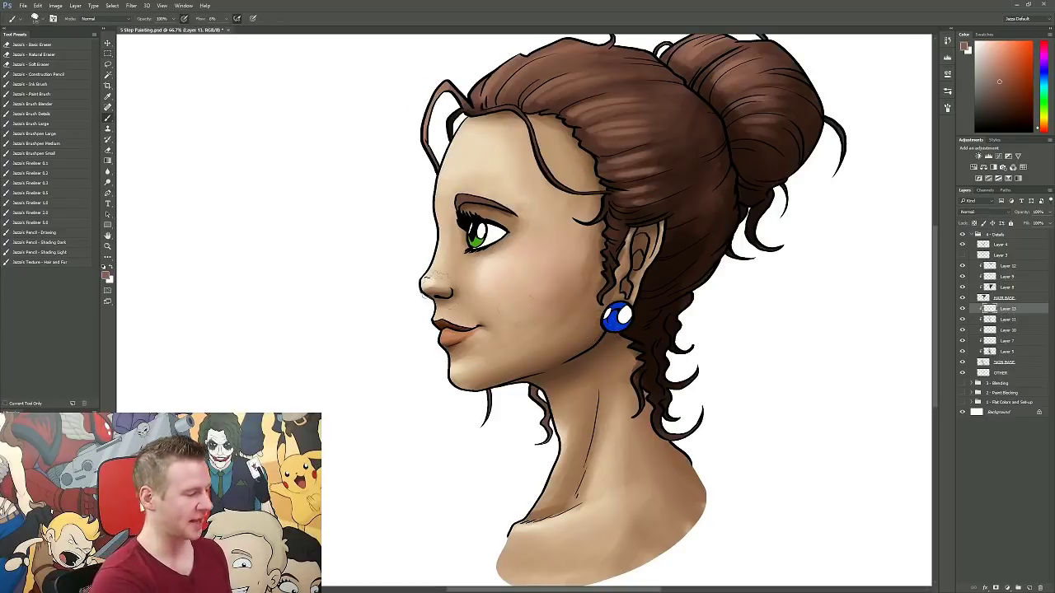
# Choose the Jazza's Brush Details preset and set a pale highlight colour starting from the skin tone sampled below the eye.
pyautogui.click(53, 104)
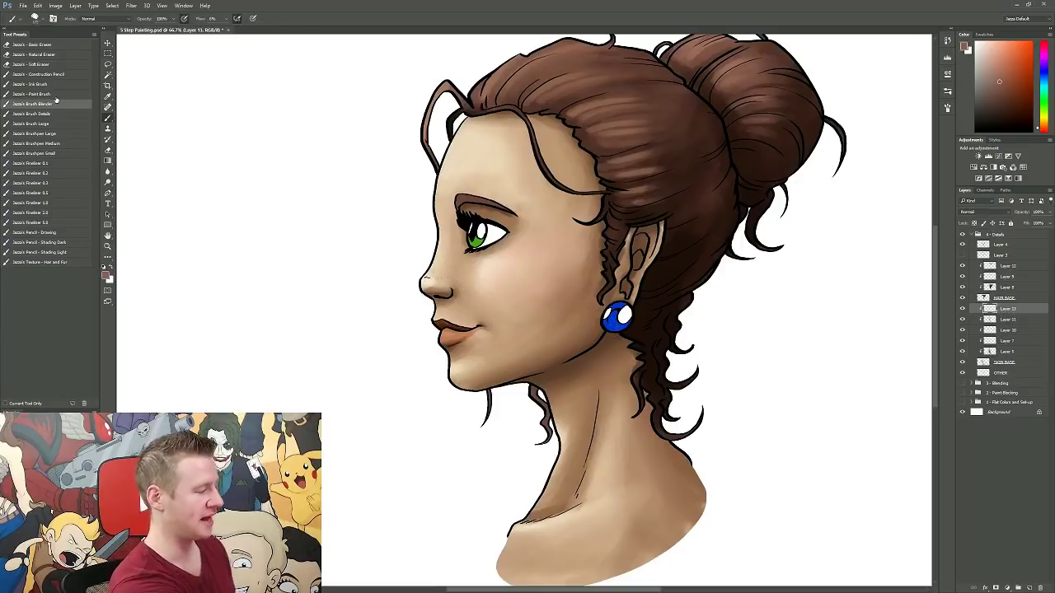
pyautogui.click(56, 114)
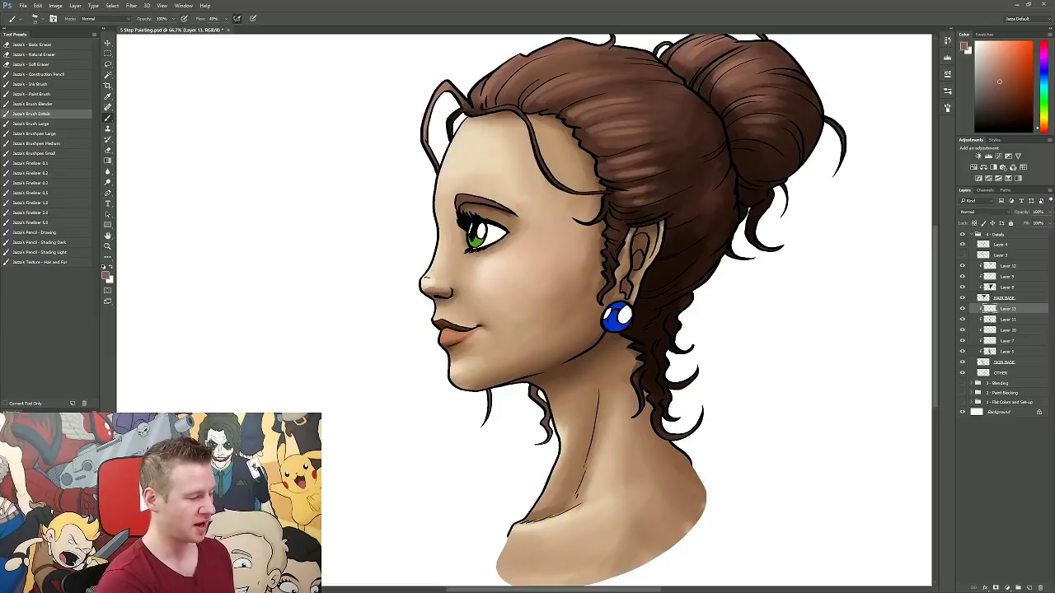
pyautogui.keyDown('alt'); pyautogui.click(492, 262); pyautogui.keyUp('alt')
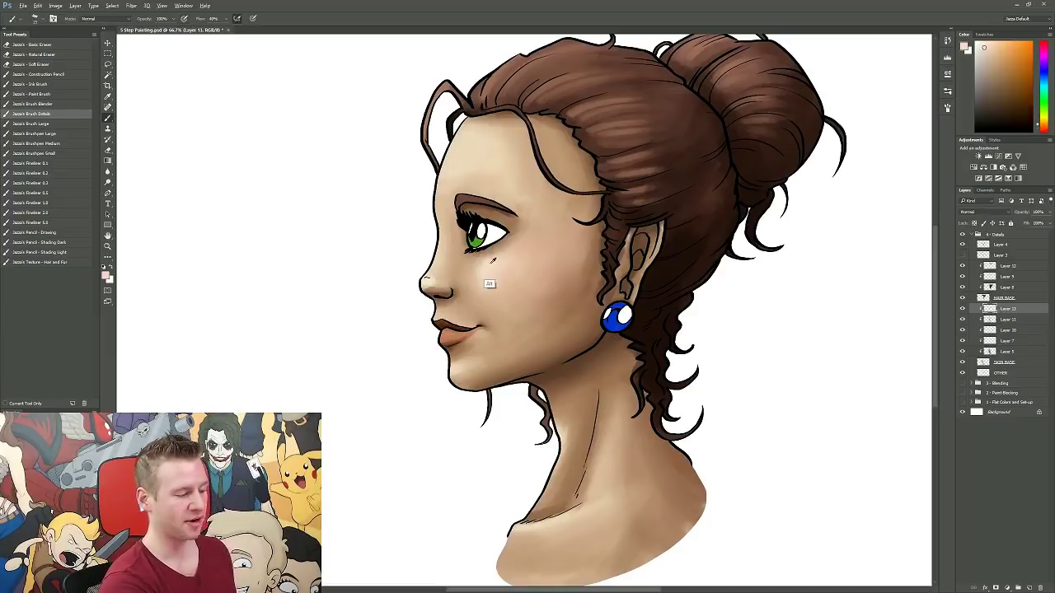
pyautogui.click(106, 277)
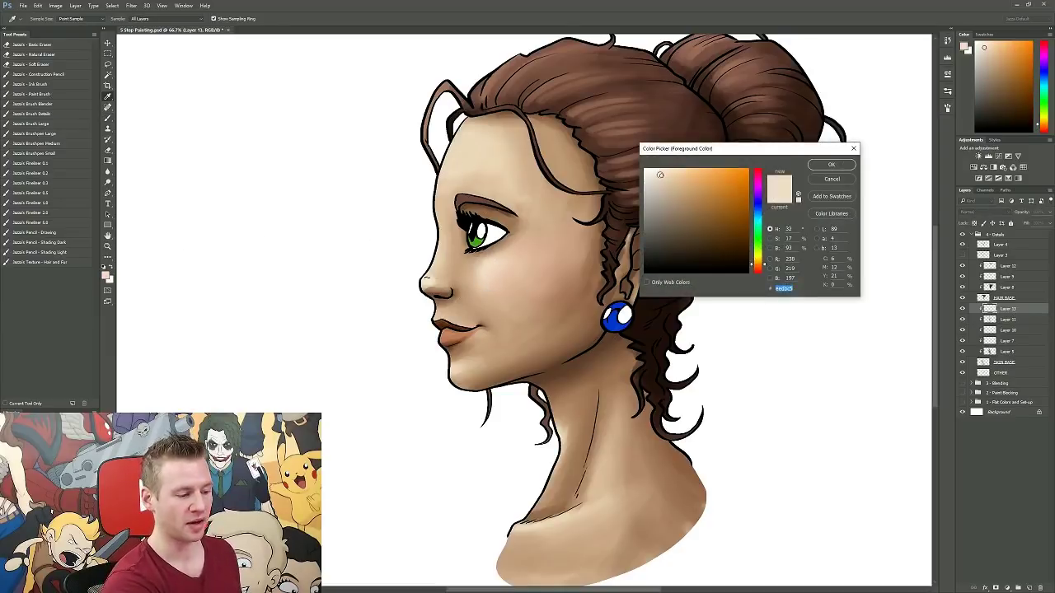
pyautogui.click(831, 164)
pyautogui.press('b')
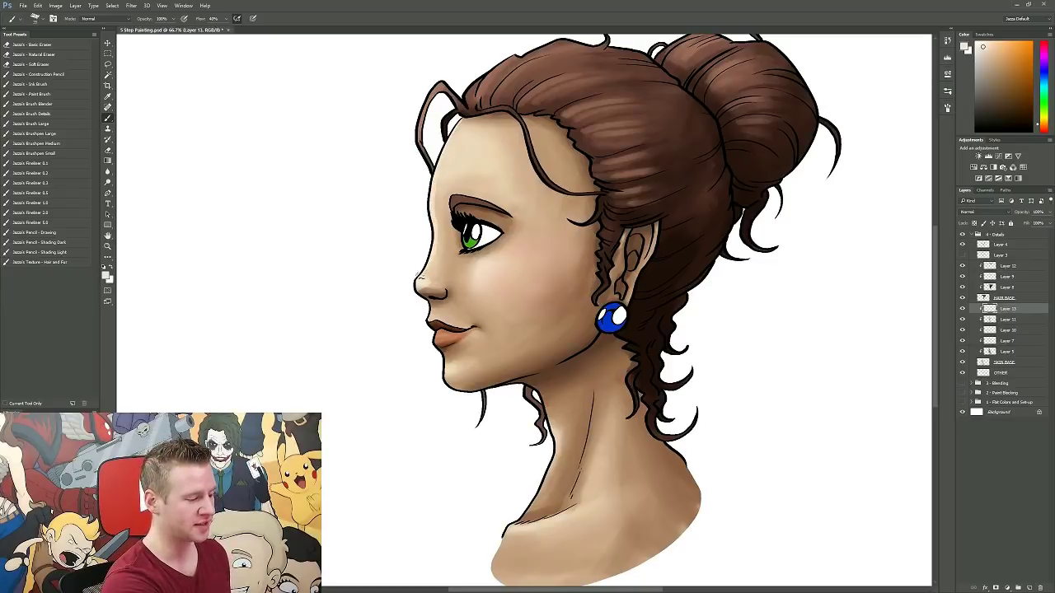
# Paint fine pale highlights around the brow and along the ear rim, jawline and back of the neck, undoing the last correction.
pyautogui.moveTo(704, 405); pyautogui.dragTo(714, 410)
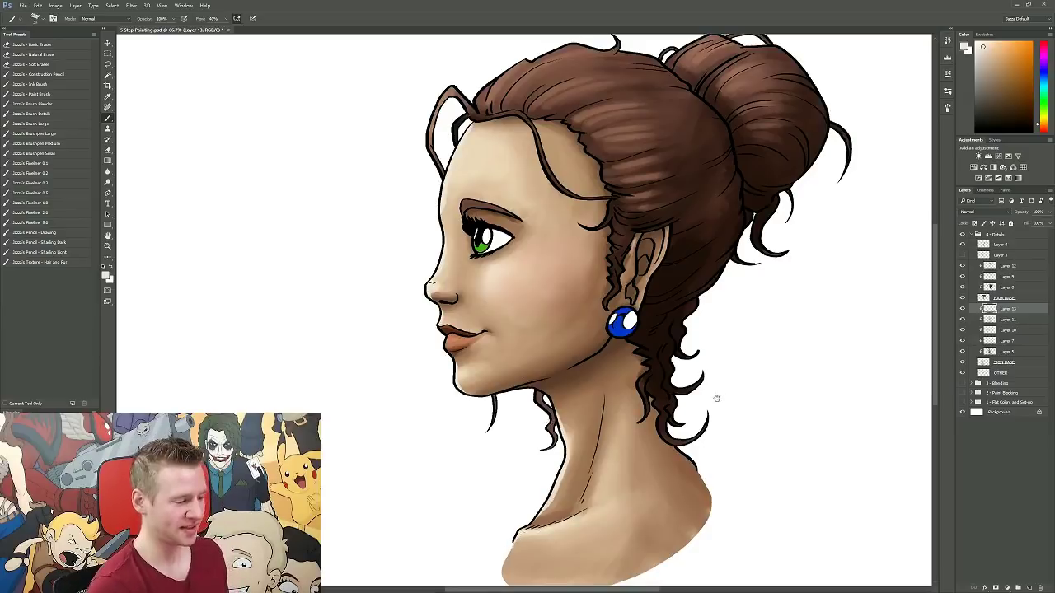
pyautogui.moveTo(717, 398); pyautogui.dragTo(714, 388)
pyautogui.keyDown('alt'); pyautogui.click(444, 217); pyautogui.keyUp('alt')
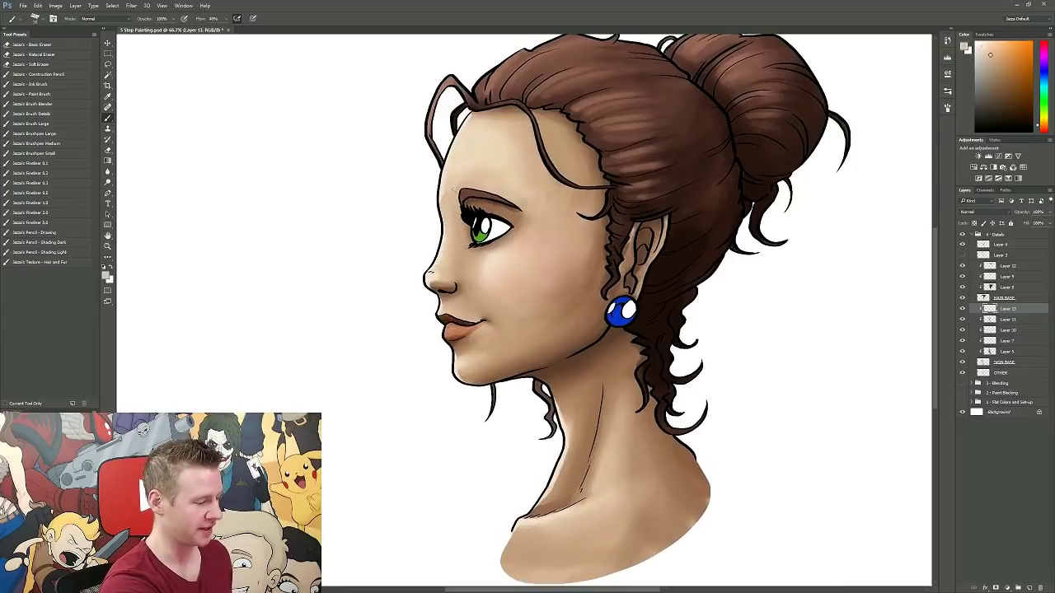
pyautogui.keyDown('alt'); pyautogui.click(452, 188); pyautogui.keyUp('alt')
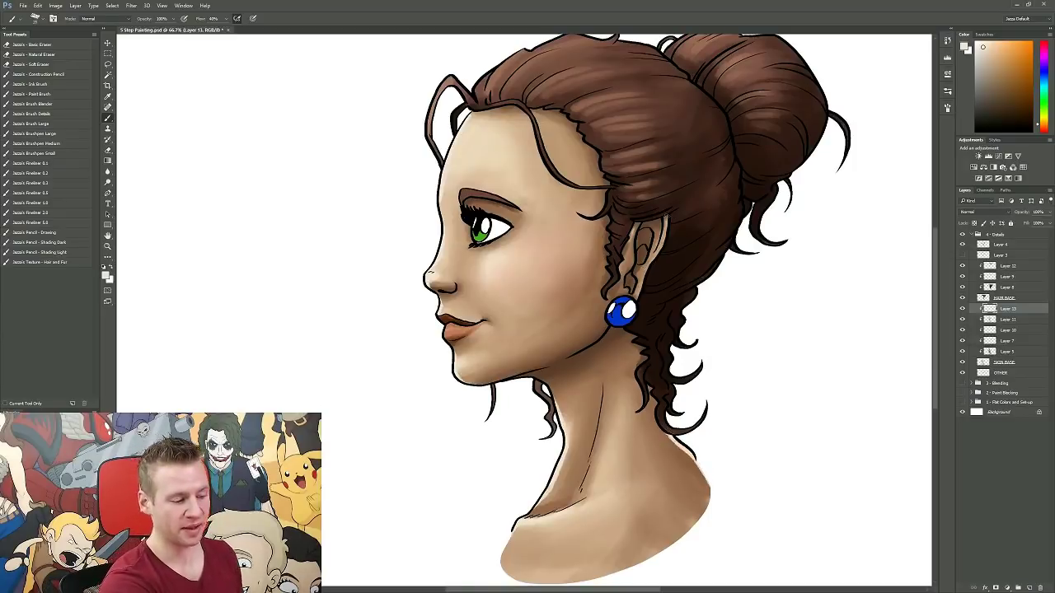
pyautogui.moveTo(665, 217)
pyautogui.mouseDown()
pyautogui.moveTo(665, 246)
pyautogui.moveTo(649, 266)
pyautogui.mouseUp()
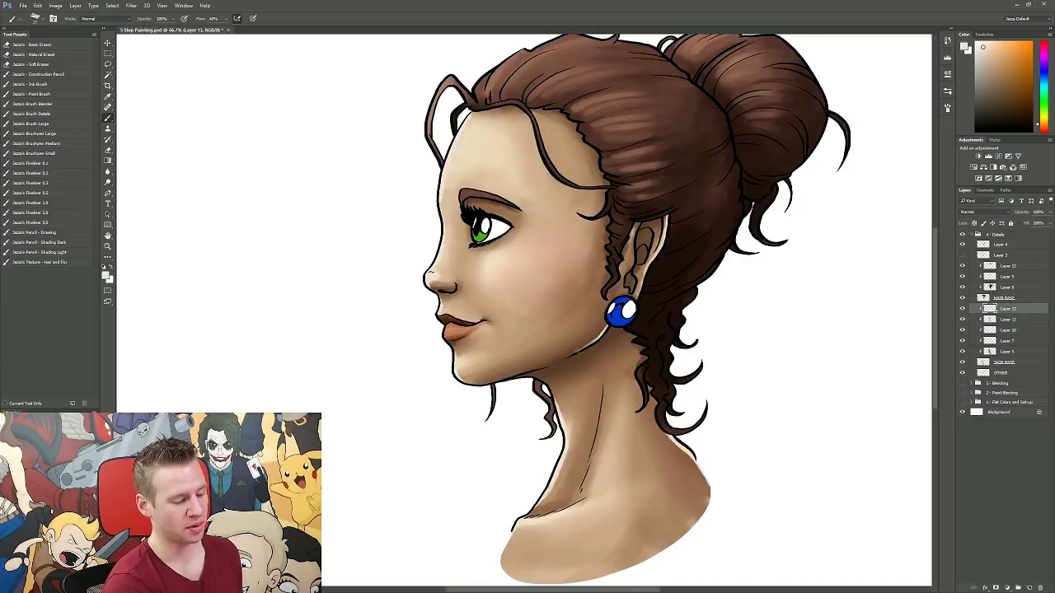
pyautogui.moveTo(577, 352)
pyautogui.mouseDown()
pyautogui.moveTo(591, 342)
pyautogui.moveTo(567, 356)
pyautogui.mouseUp()
pyautogui.press('e')
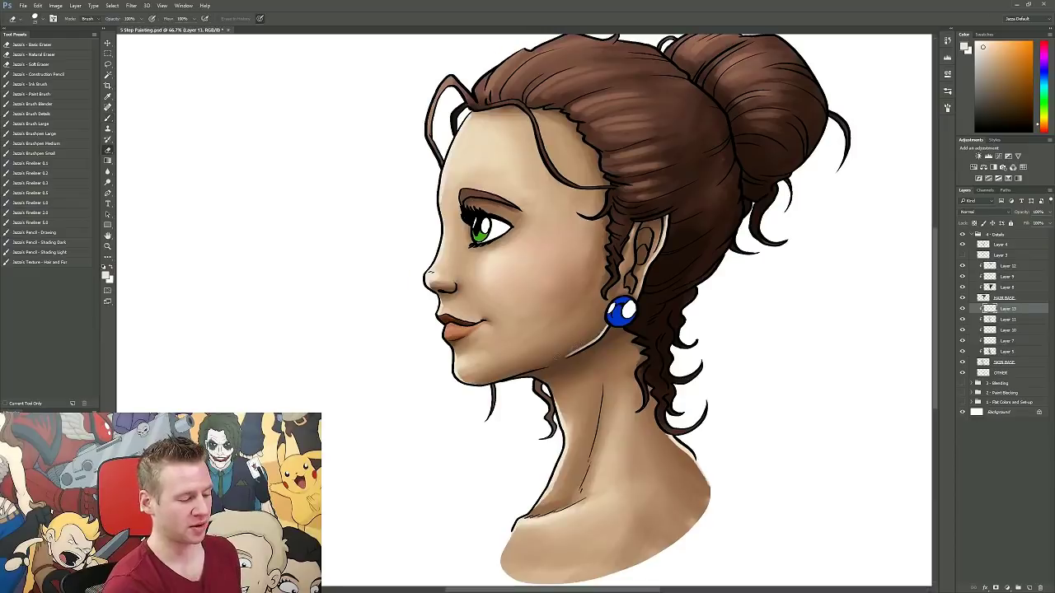
pyautogui.hotkey('ctrl', 'z')
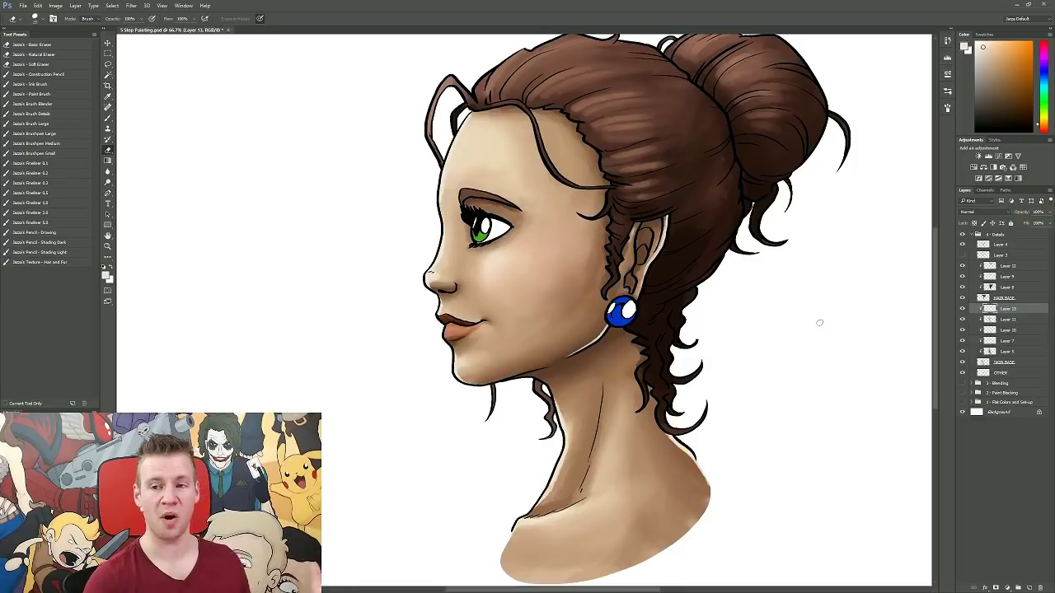
# Switch Layer 13 off and on several times to compare the skin with and without highlights, leaving the layer visible.
pyautogui.scroll(2, 723, 401)
pyautogui.scroll(-1, 728, 407)
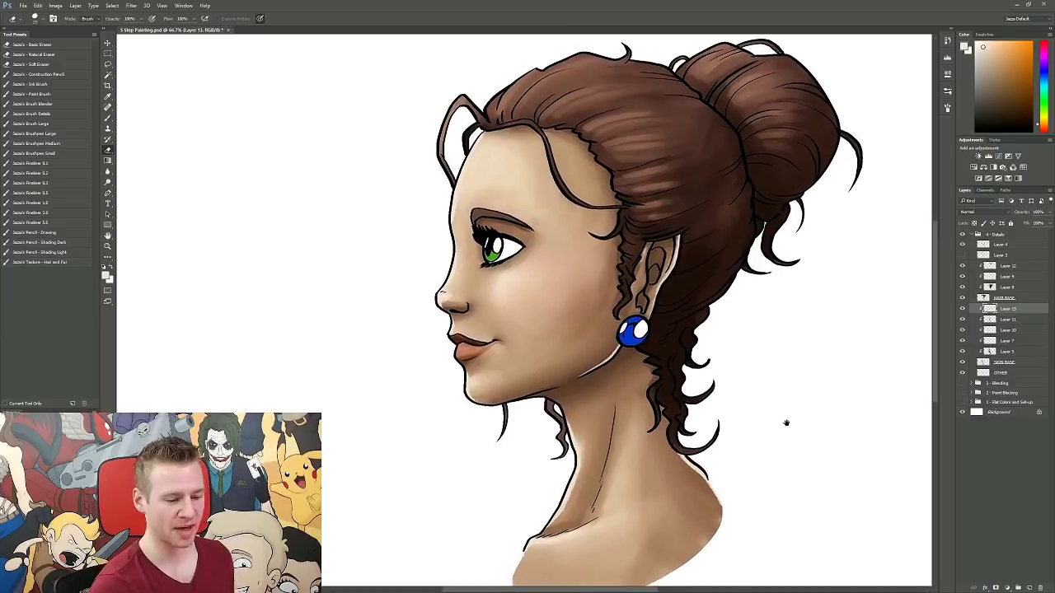
pyautogui.click(963, 309)
pyautogui.click(963, 310)
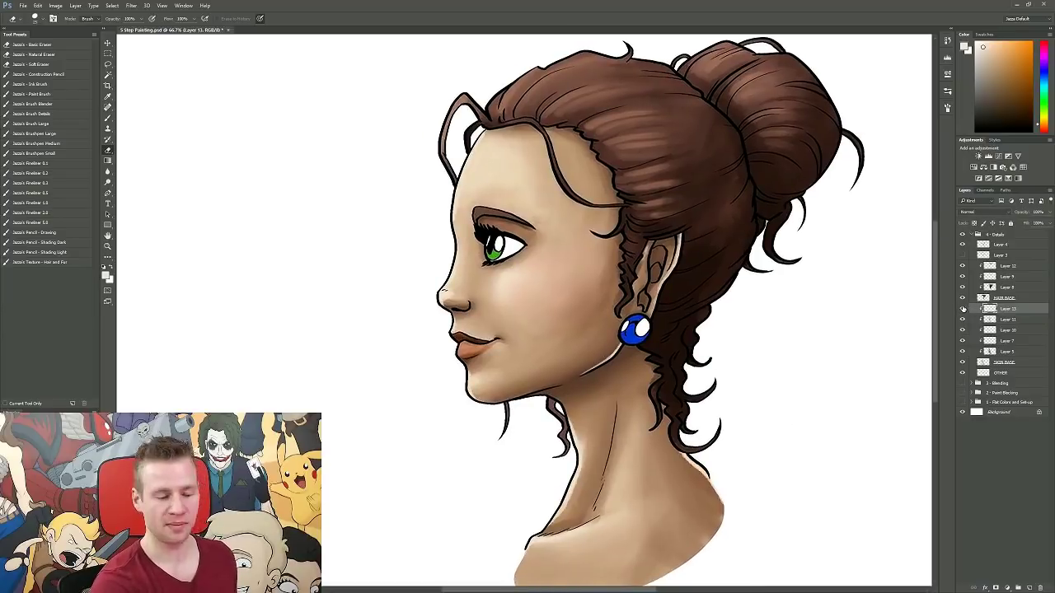
pyautogui.click(963, 309)
pyautogui.click(963, 309)
pyautogui.click(962, 309)
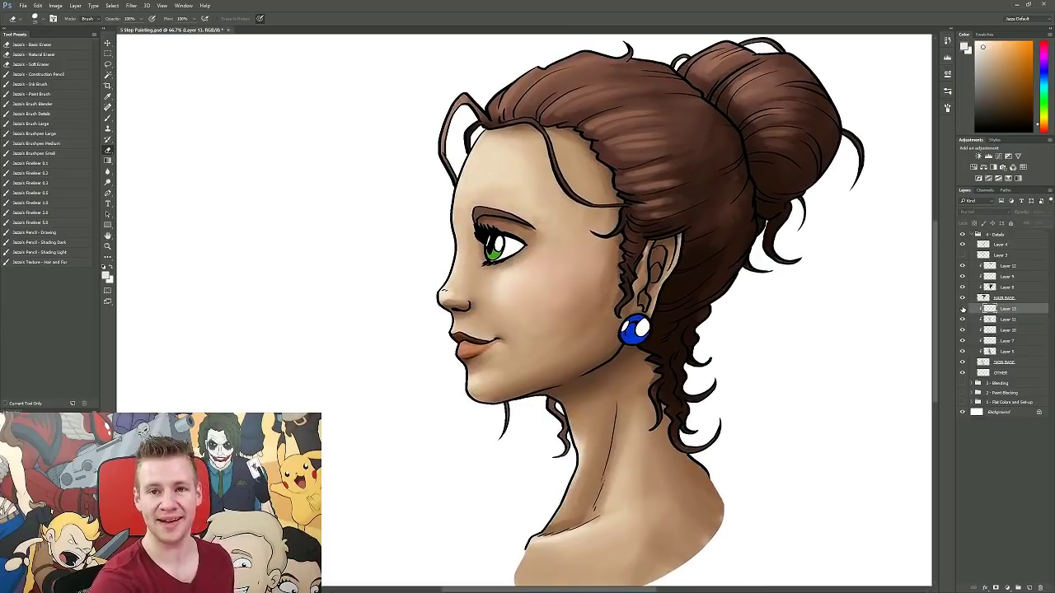
pyautogui.click(963, 309)
# Paint a highlight on the lower lip in light peach #ffc4a7, based on the sampled lip colour, and save the file.
pyautogui.press('b')
pyautogui.moveTo(666, 372); pyautogui.dragTo(686, 381)
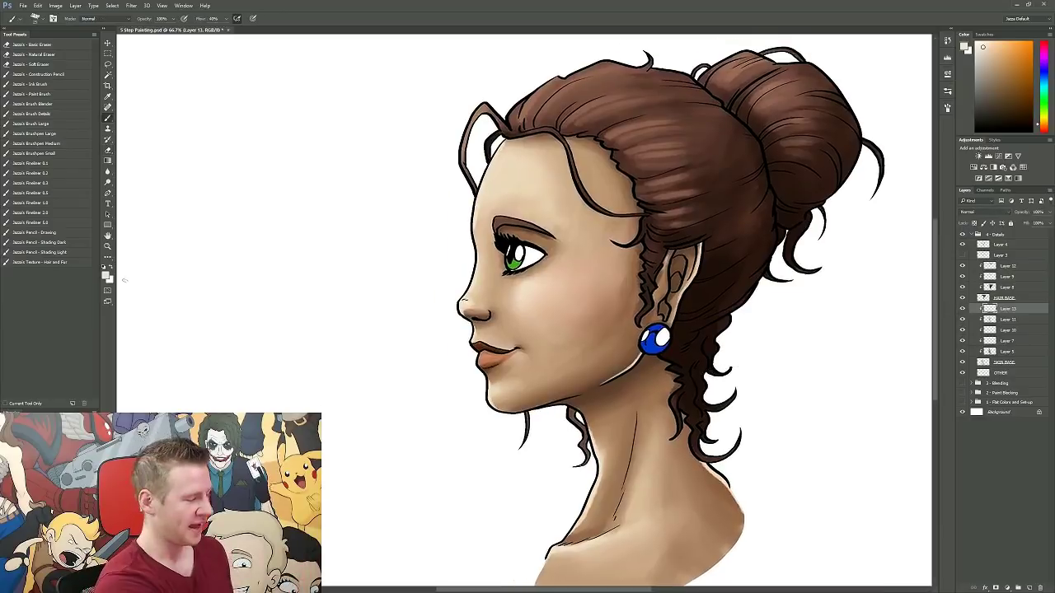
pyautogui.keyDown('alt'); pyautogui.click(487, 375); pyautogui.keyUp('alt')
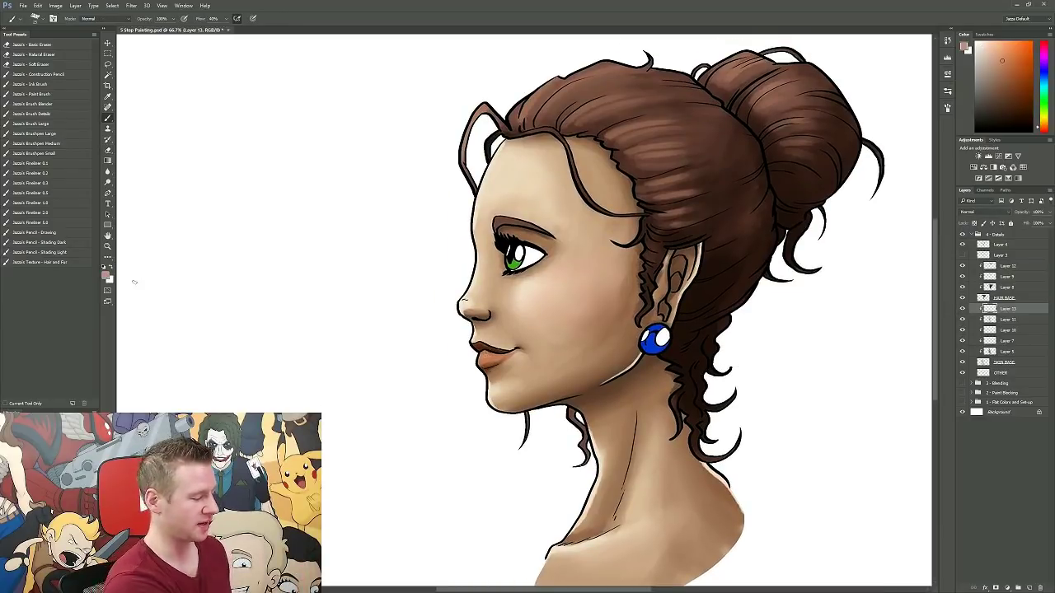
pyautogui.click(106, 278)
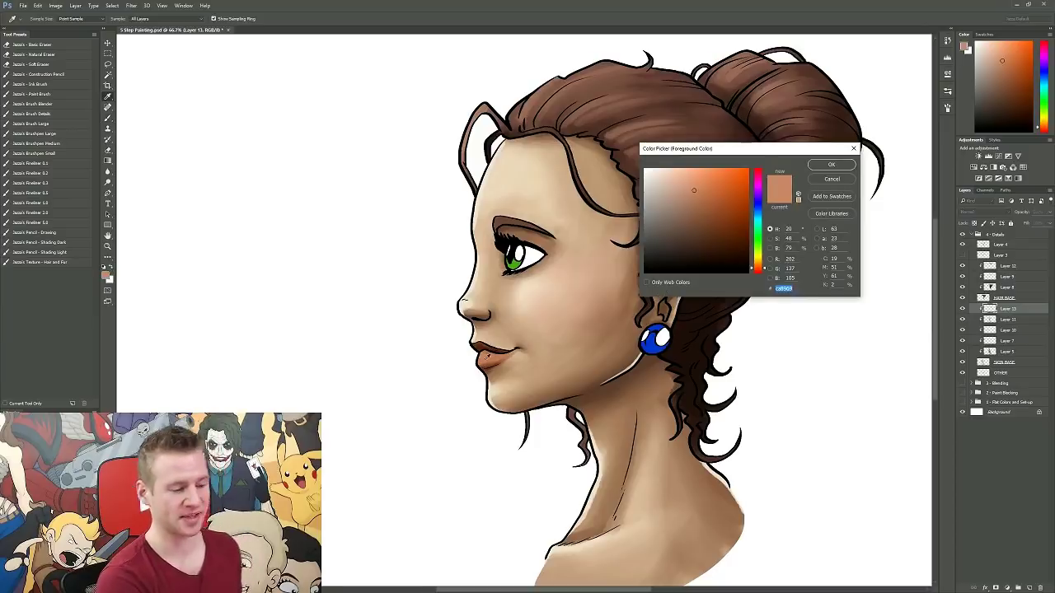
pyautogui.click(681, 168)
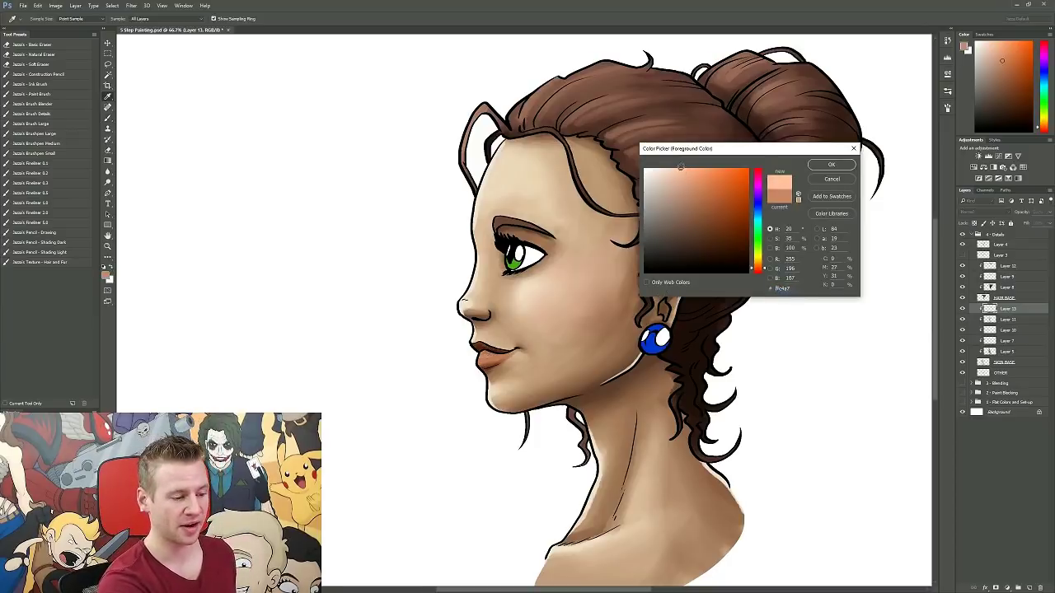
pyautogui.click(823, 166)
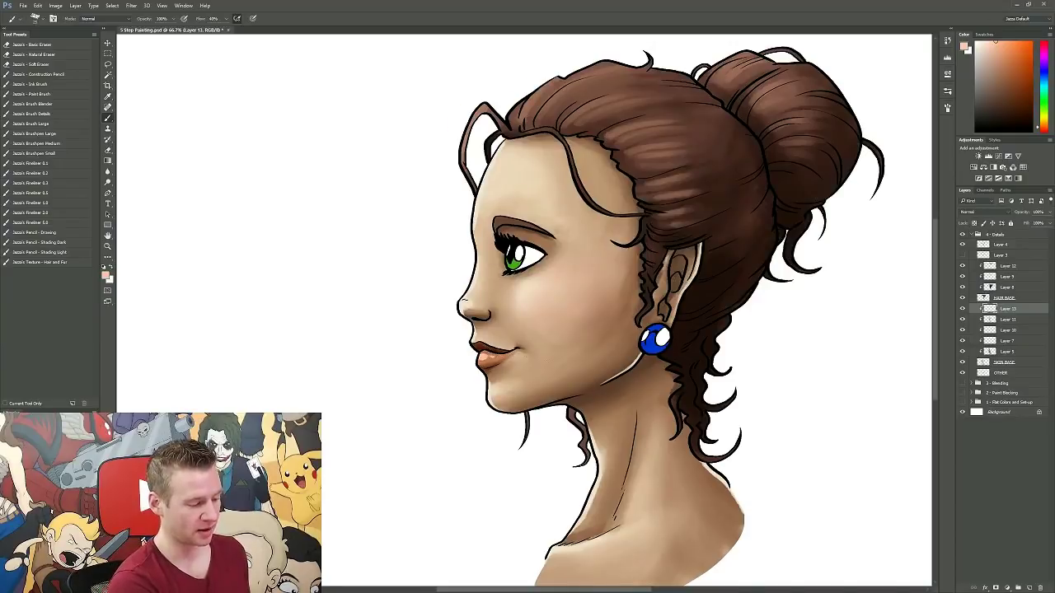
pyautogui.moveTo(771, 403); pyautogui.dragTo(761, 394)
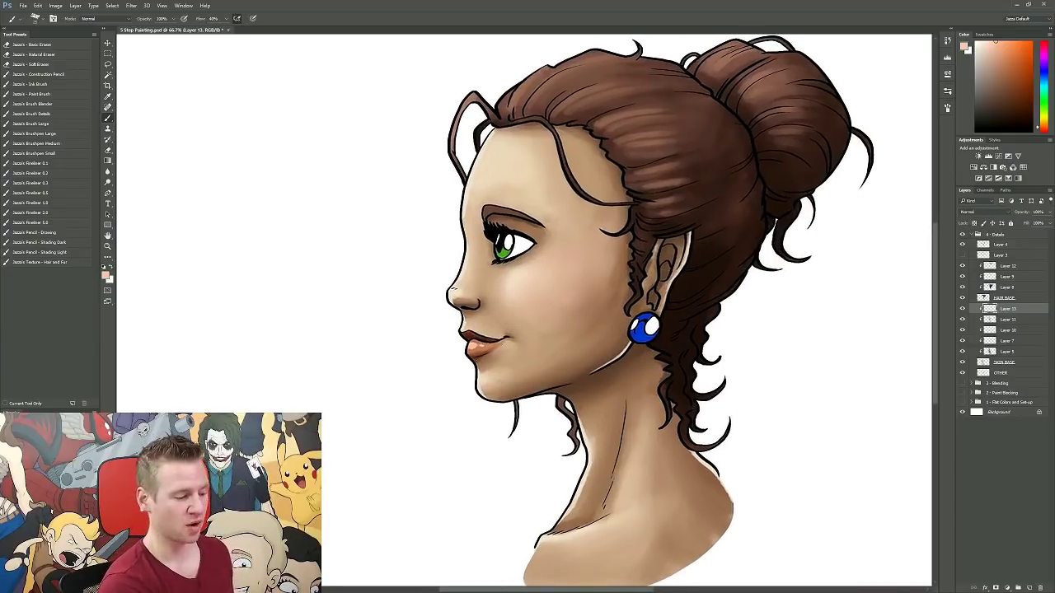
pyautogui.moveTo(749, 344); pyautogui.dragTo(745, 368)
pyautogui.moveTo(764, 415)
pyautogui.mouseDown()
pyautogui.moveTo(756, 428)
pyautogui.moveTo(772, 416)
pyautogui.mouseUp()
pyautogui.hotkey('ctrl', 's')
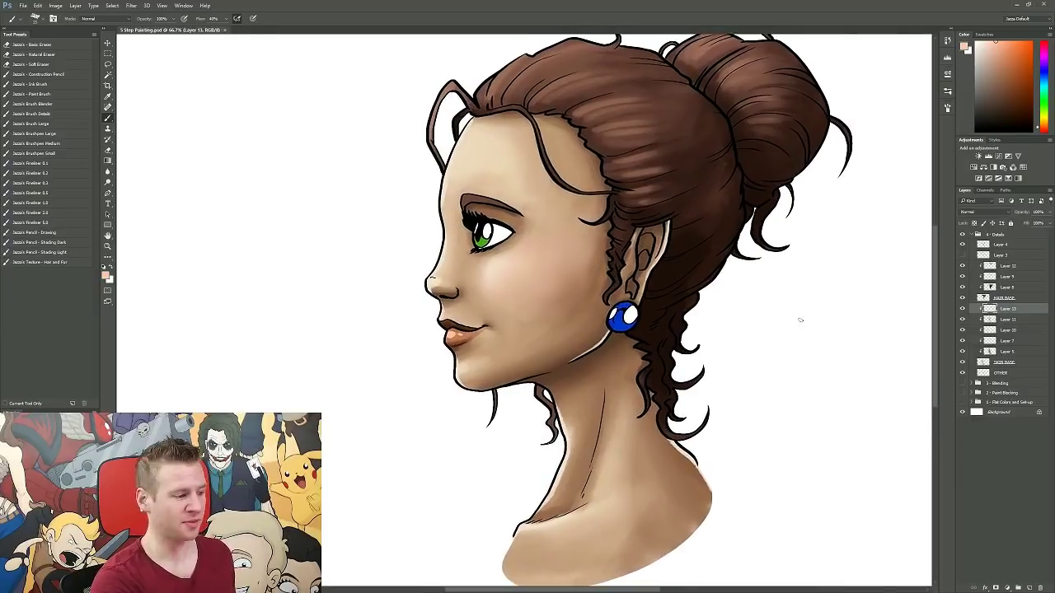
# Add a clipped layer above Layer 12 in the hair stack and try fine strands across the crown in a brown sampled near the hairline.
pyautogui.moveTo(799, 320); pyautogui.dragTo(779, 347)
pyautogui.click(1004, 267)
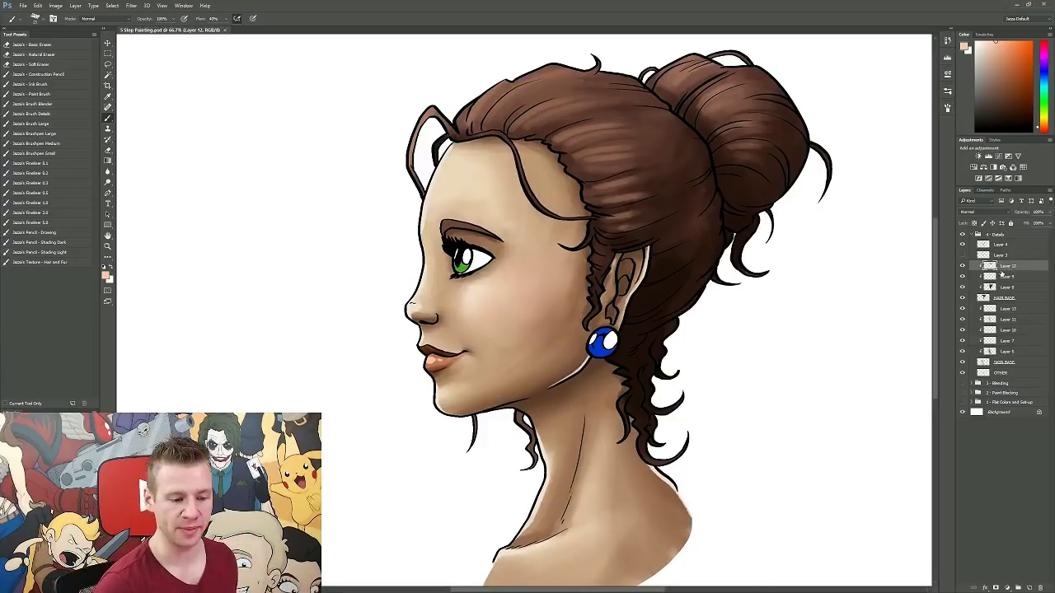
pyautogui.click(1029, 587)
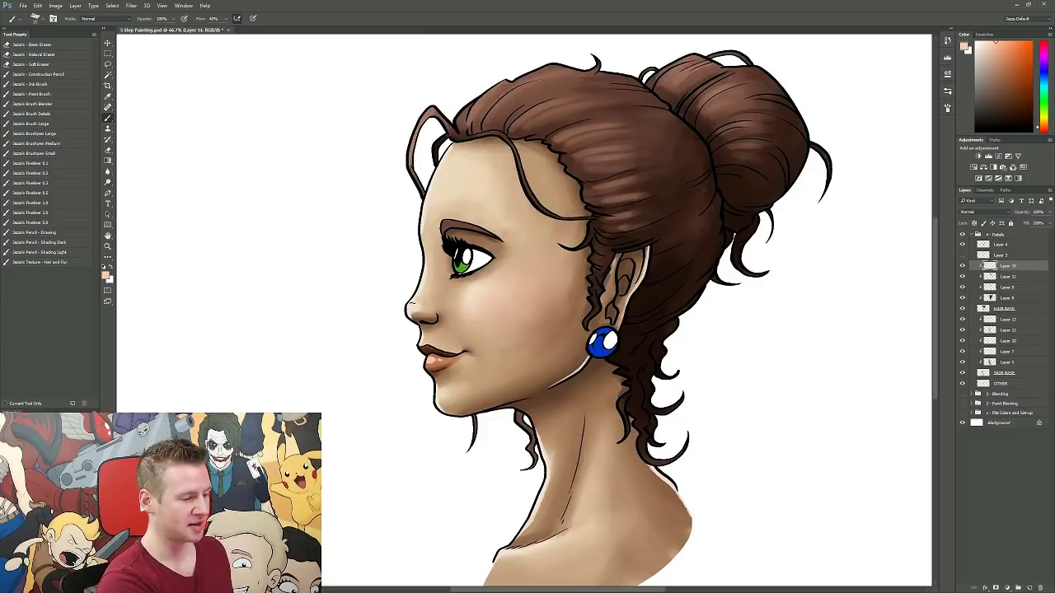
pyautogui.keyDown('alt'); pyautogui.click(569, 155); pyautogui.keyUp('alt')
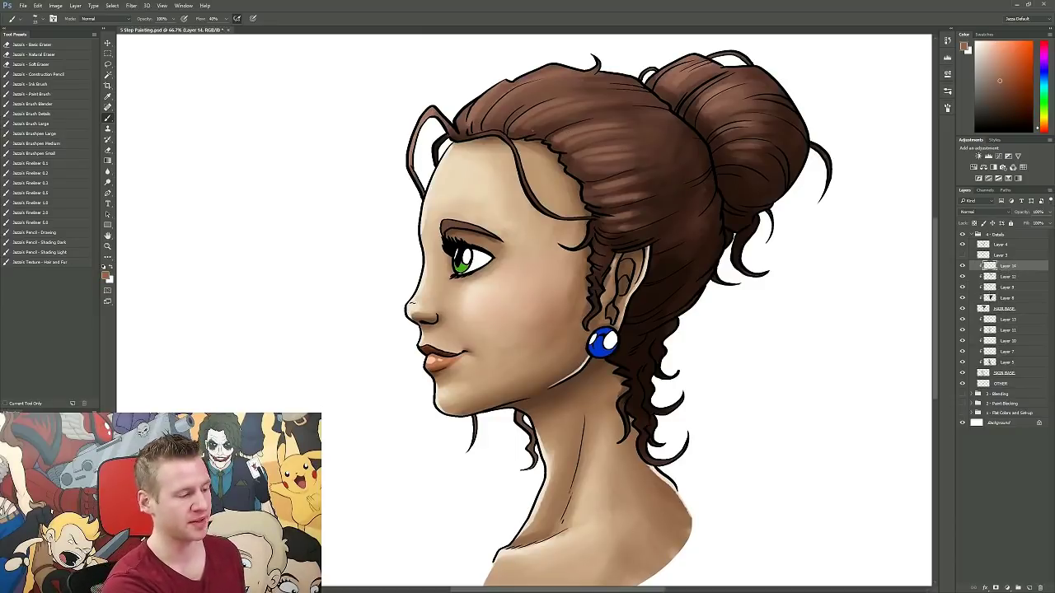
pyautogui.moveTo(583, 112); pyautogui.dragTo(628, 113)
pyautogui.moveTo(544, 131)
pyautogui.mouseDown()
pyautogui.moveTo(635, 115)
pyautogui.moveTo(660, 124)
pyautogui.mouseUp()
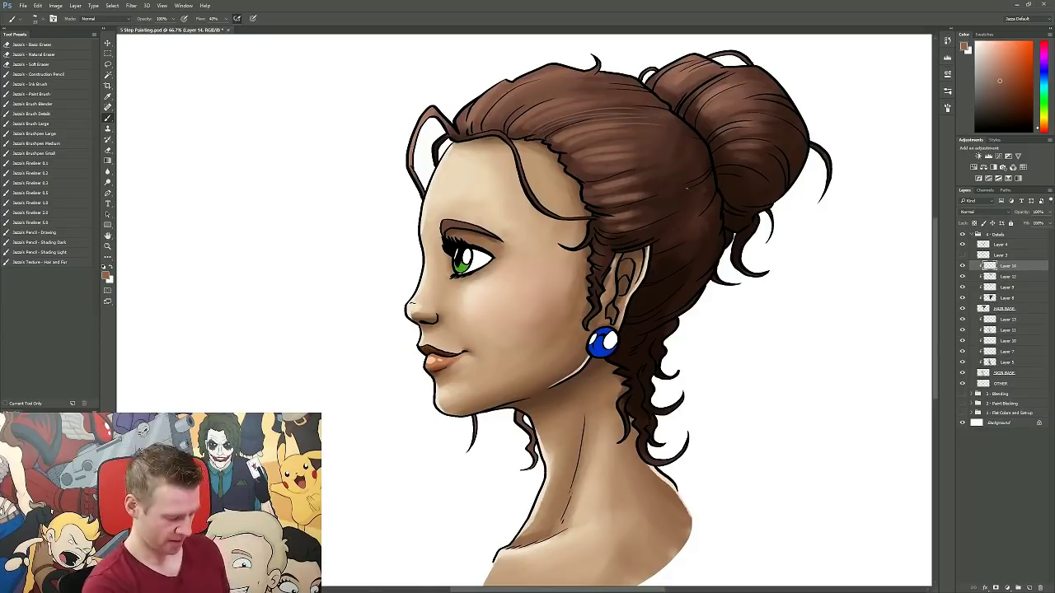
# Choose the Jazza's Texture - Hair and Fur preset, enlarge the brush and paint strands over the hair in sampled light and dark browns.
pyautogui.press('m')
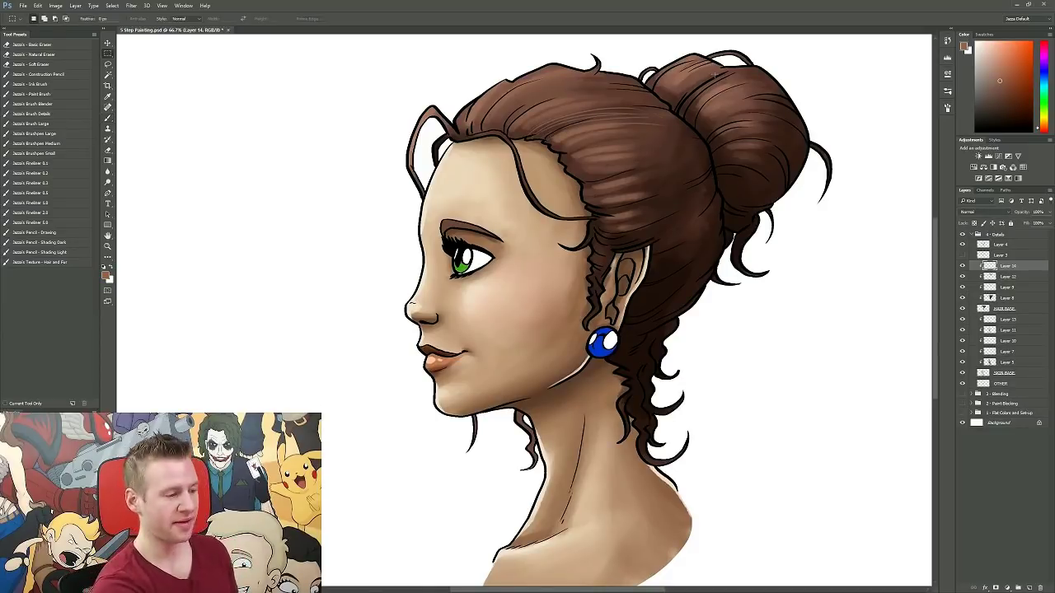
pyautogui.click(47, 262)
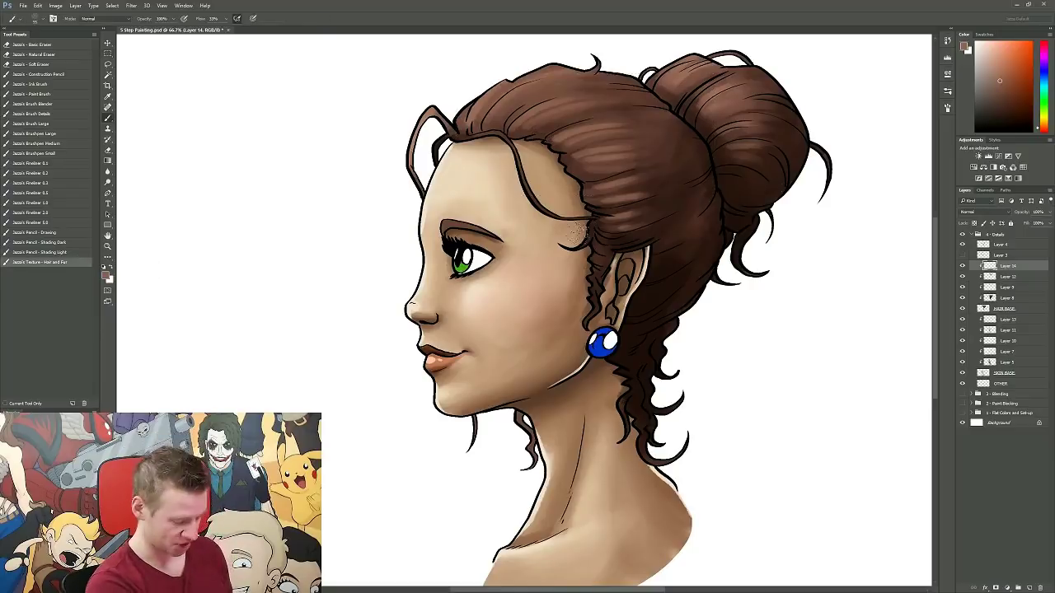
pyautogui.press(']')
pyautogui.press(']')
pyautogui.moveTo(597, 148); pyautogui.dragTo(710, 137)
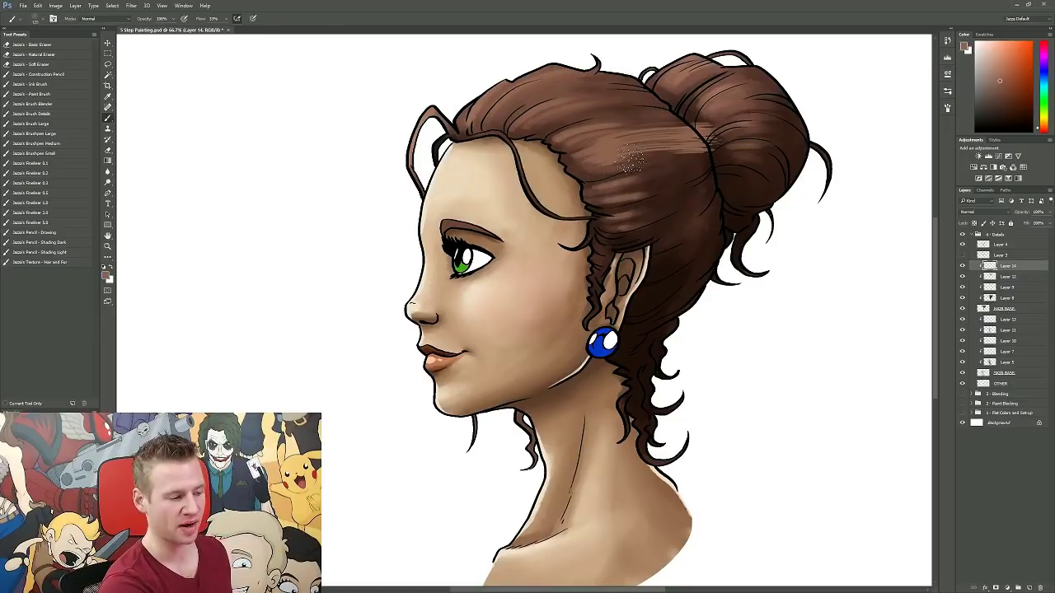
pyautogui.moveTo(711, 138); pyautogui.dragTo(537, 156)
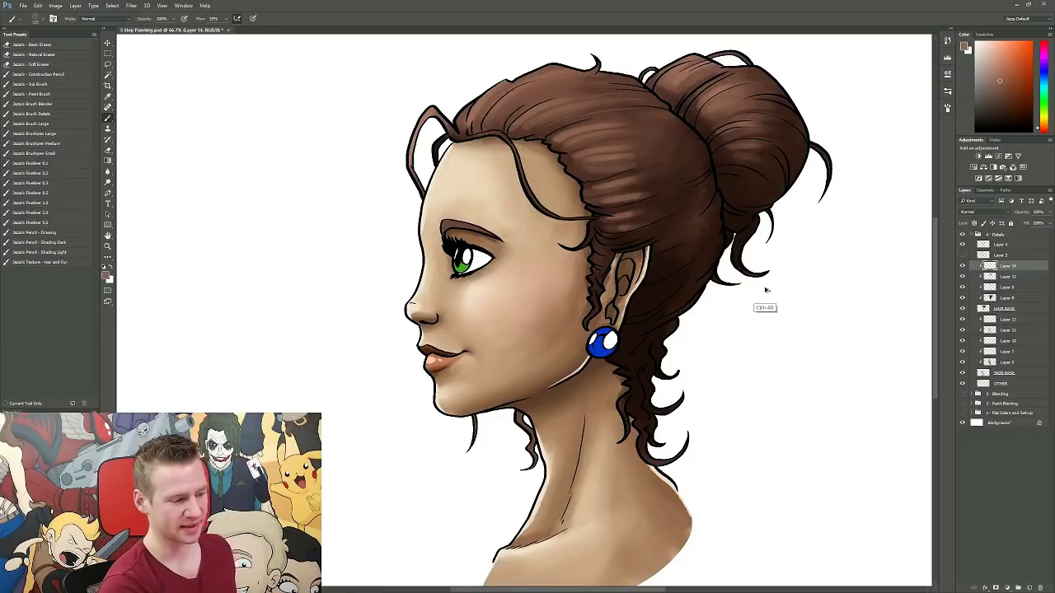
pyautogui.keyDown('alt'); pyautogui.click(657, 298); pyautogui.keyUp('alt')
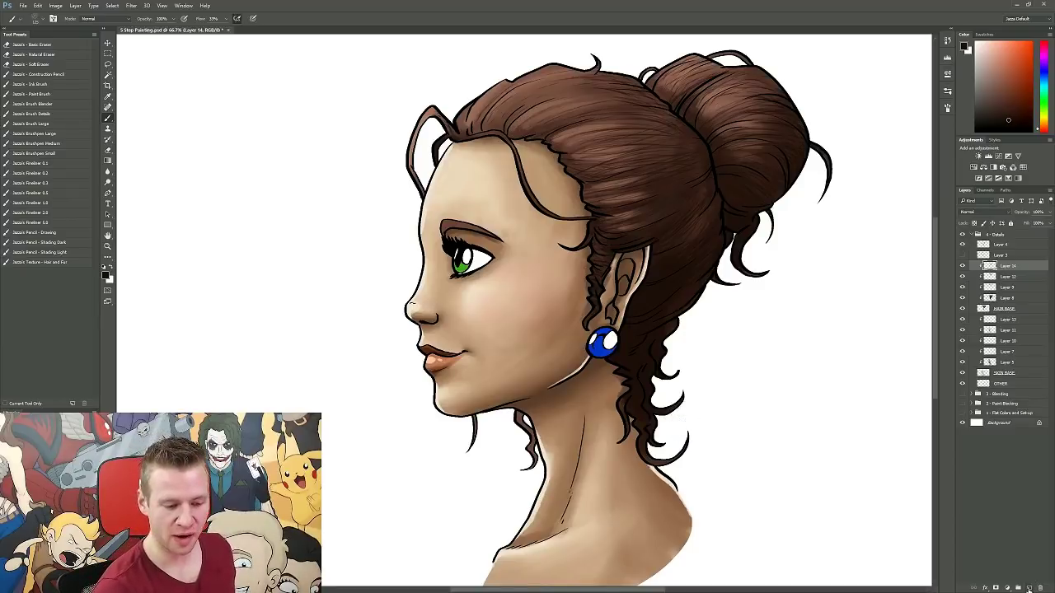
# Add another clipped layer above the hair texture and paint lighter pinkish-brown strands over the crown and bun, cleaning up with the eraser.
pyautogui.click(1028, 588)
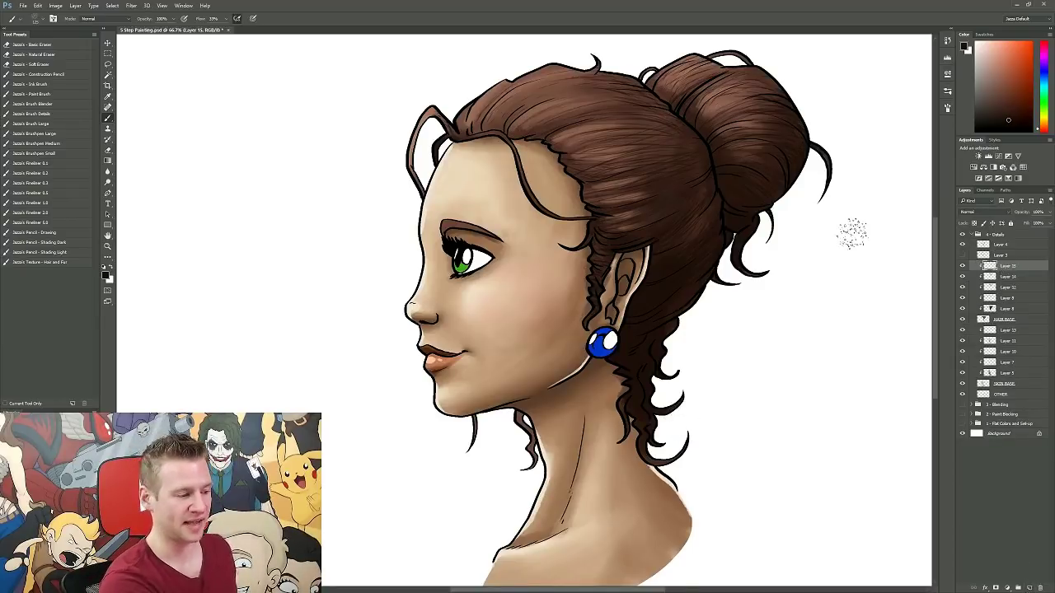
pyautogui.click(105, 275)
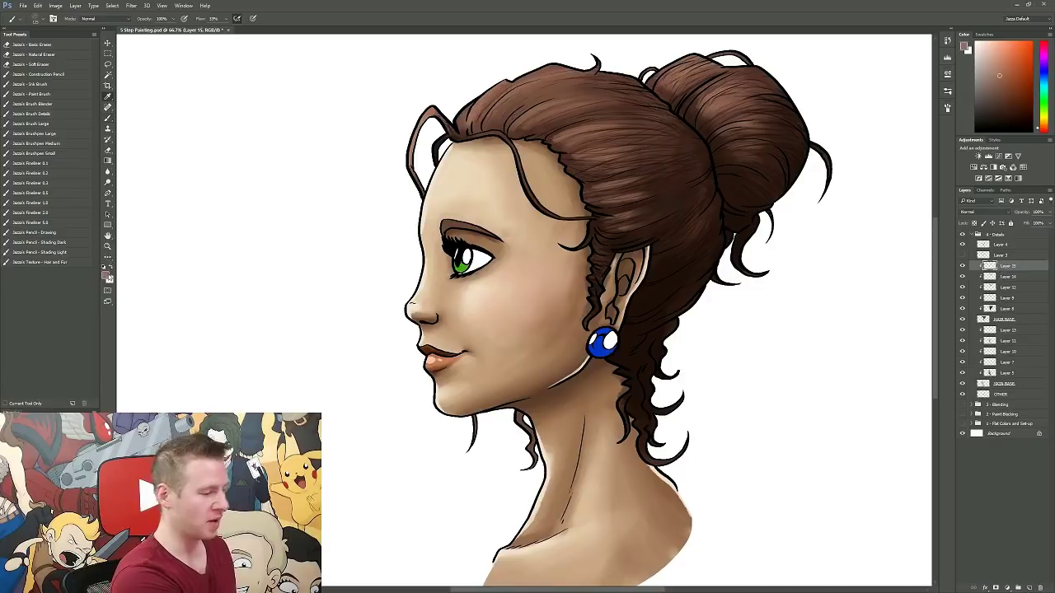
pyautogui.press('Return')
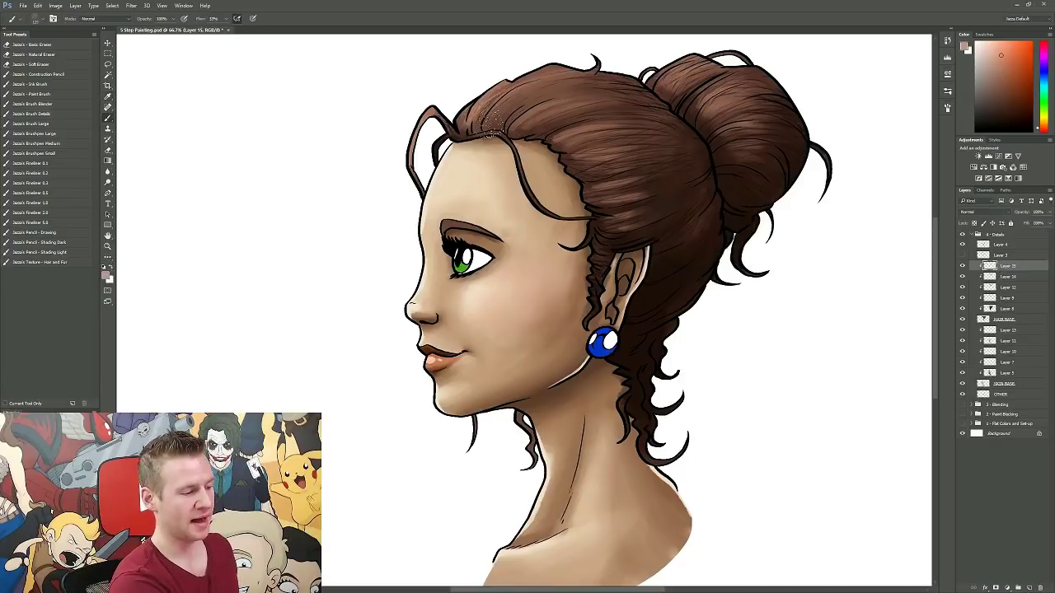
pyautogui.moveTo(626, 148)
pyautogui.mouseDown()
pyautogui.moveTo(532, 130)
pyautogui.moveTo(626, 105)
pyautogui.moveTo(544, 128)
pyautogui.moveTo(615, 93)
pyautogui.moveTo(628, 138)
pyautogui.moveTo(550, 134)
pyautogui.moveTo(655, 175)
pyautogui.moveTo(585, 134)
pyautogui.moveTo(669, 178)
pyautogui.moveTo(558, 141)
pyautogui.moveTo(693, 167)
pyautogui.moveTo(592, 147)
pyautogui.moveTo(705, 216)
pyautogui.moveTo(586, 167)
pyautogui.moveTo(692, 132)
pyautogui.moveTo(607, 177)
pyautogui.mouseUp()
pyautogui.press('e')
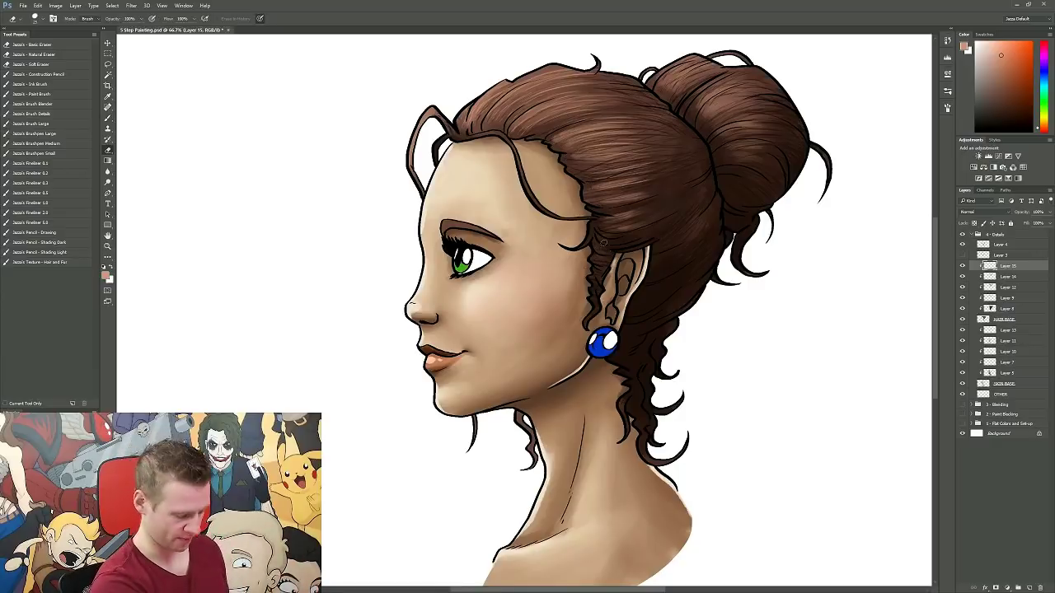
pyautogui.press('b')
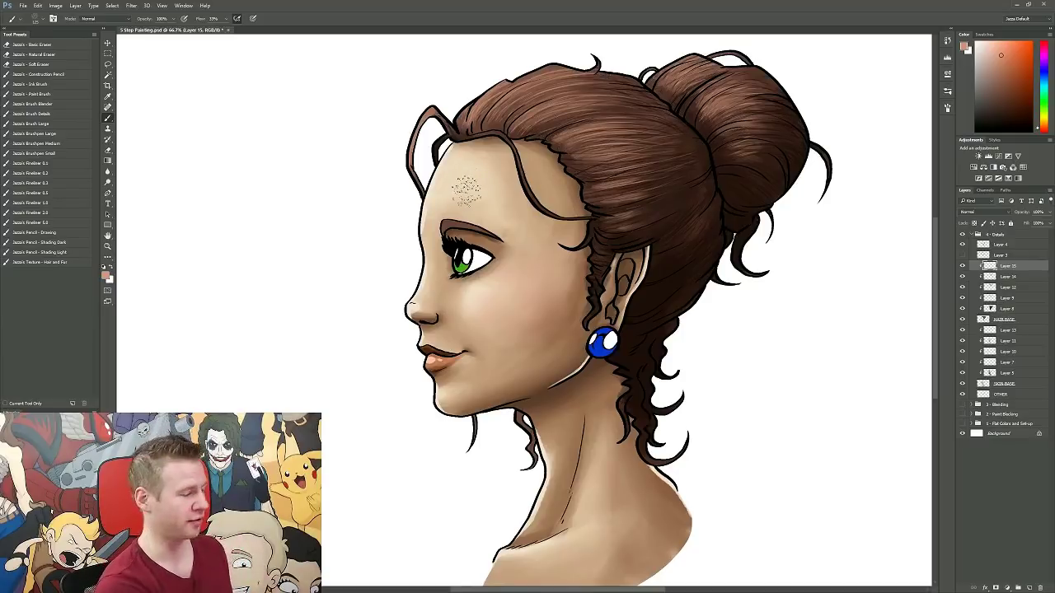
# Set the colour to pale peach #fad6c8 and paint the brightest strand highlights on the crown and bun.
pyautogui.click(106, 277)
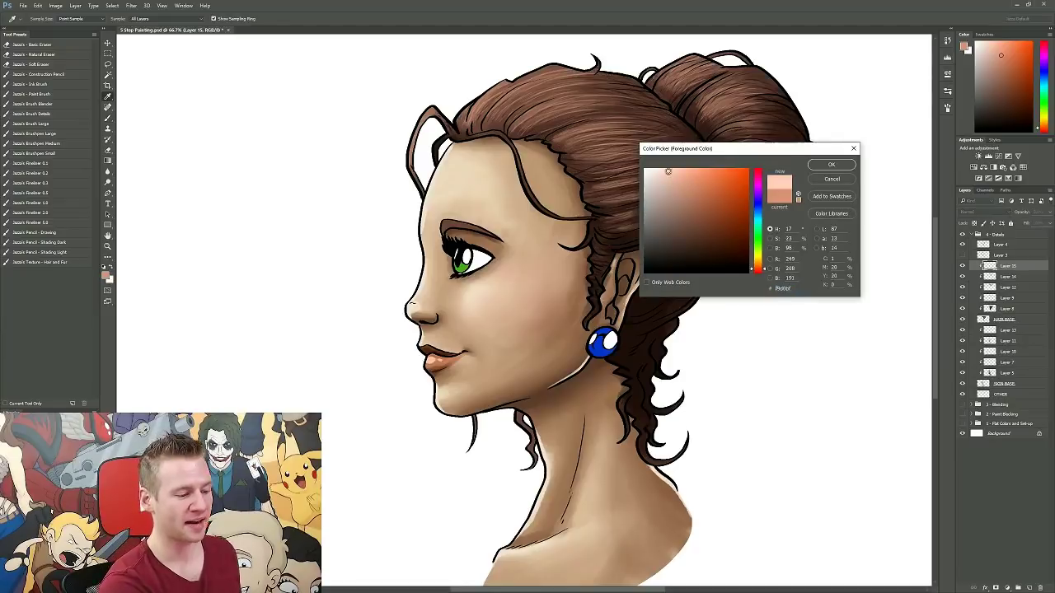
pyautogui.click(666, 170)
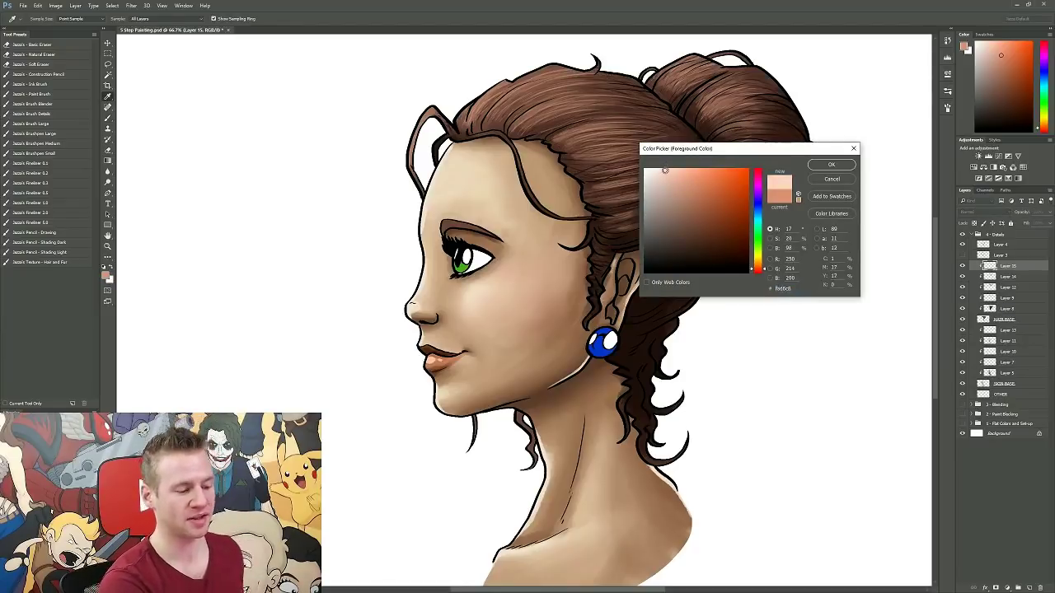
pyautogui.click(829, 167)
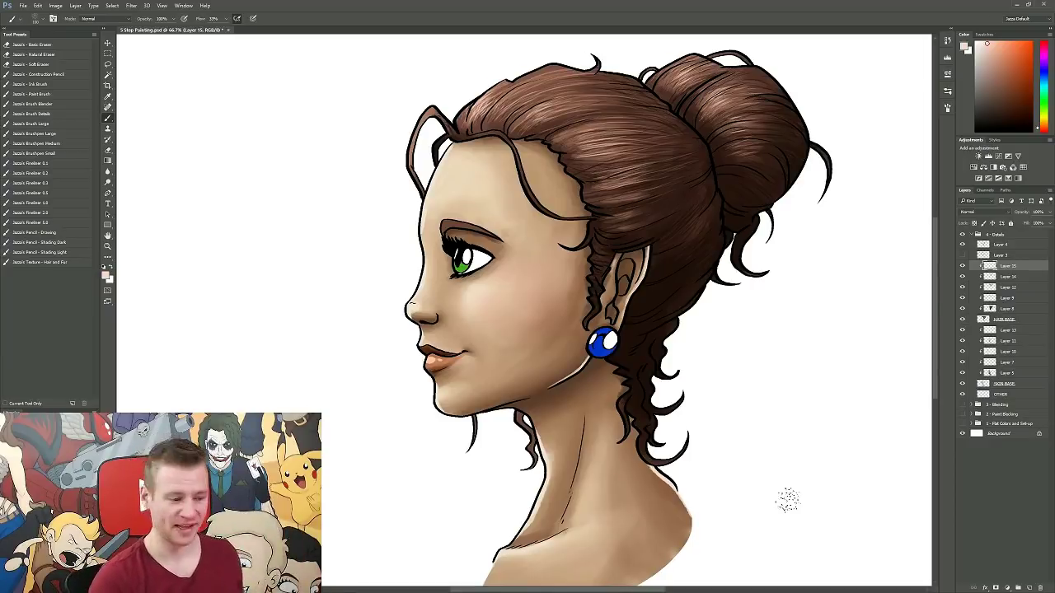
pyautogui.moveTo(746, 371); pyautogui.dragTo(758, 365)
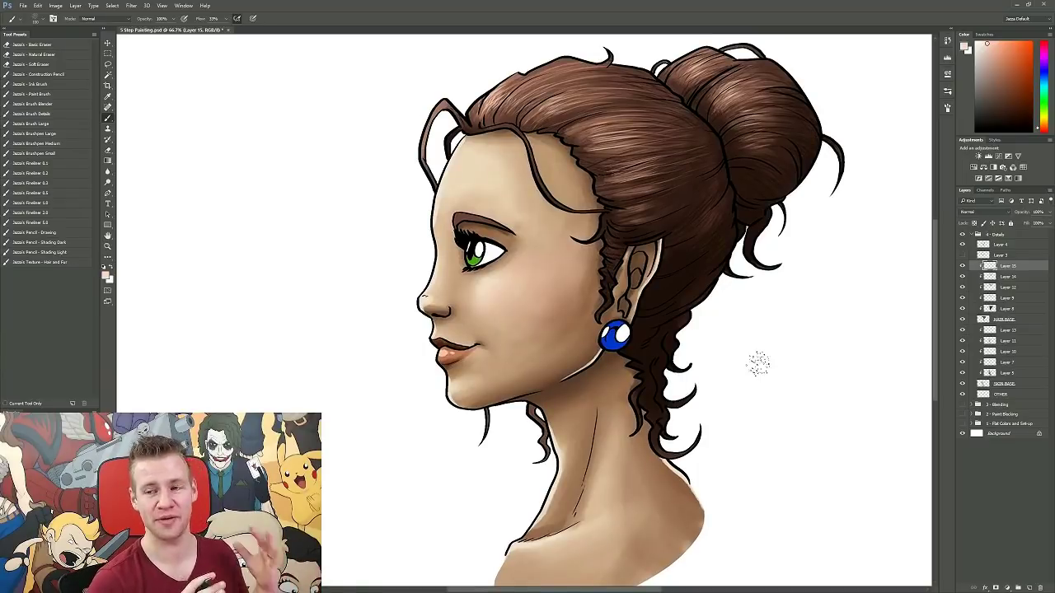
# Add a clipped layer, choose the Jazza's Brush Details preset, paint thin pale highlights along the hair's outer edges and curls, and save the file.
pyautogui.click(1028, 588)
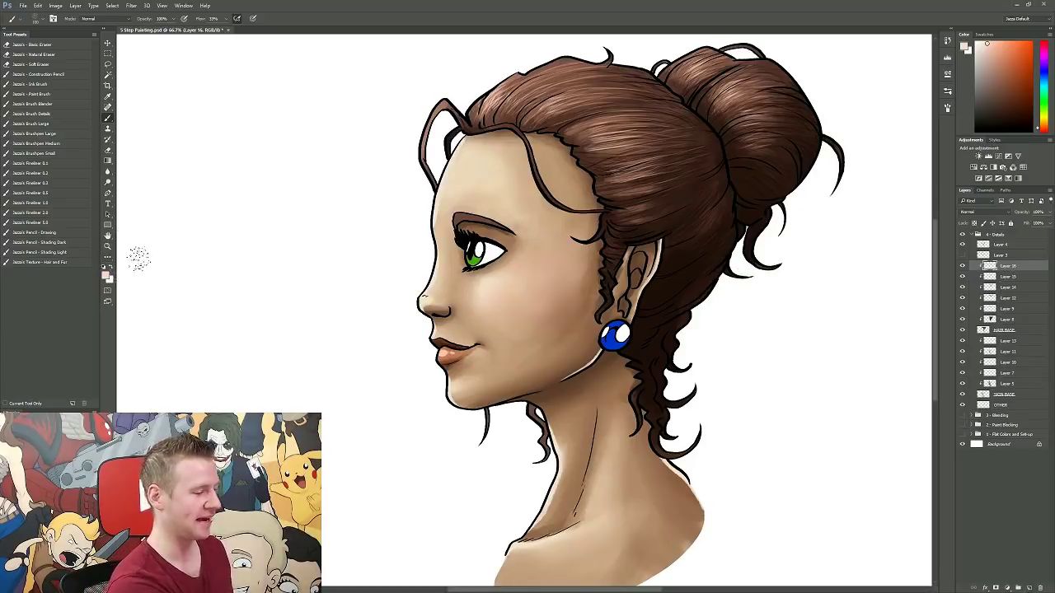
pyautogui.click(57, 115)
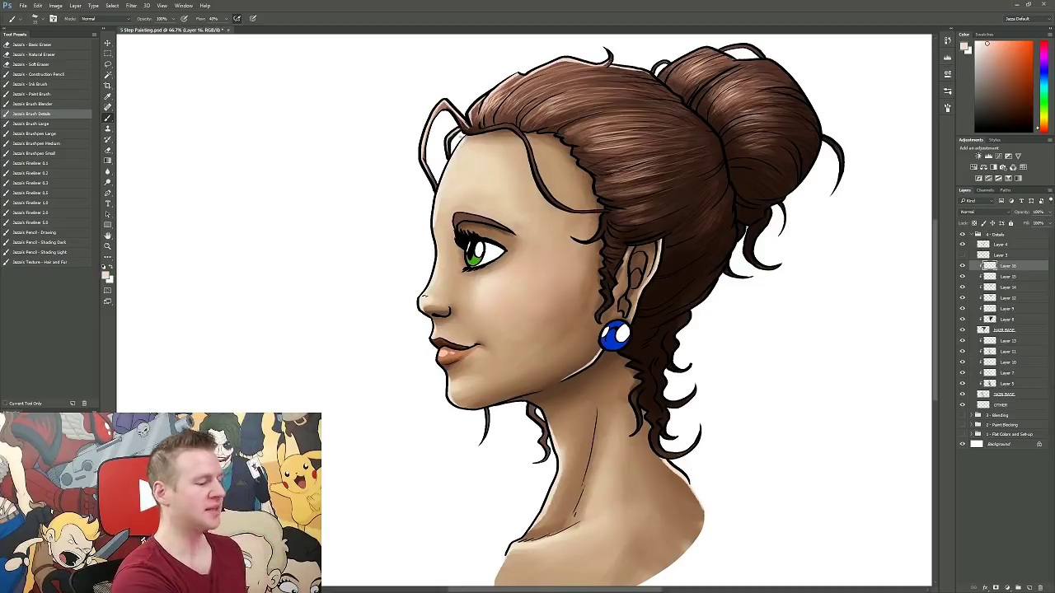
pyautogui.hotkey('ctrl', 's')
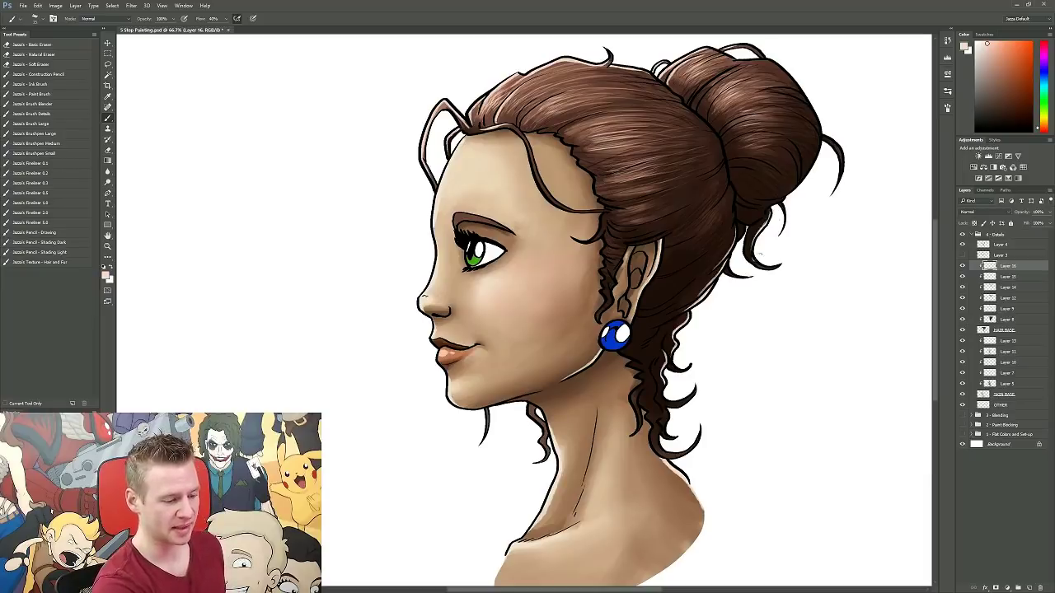
# Touch up the edge highlights with the eraser and paint bright curved strands on the lower back of the bun.
pyautogui.press('e')
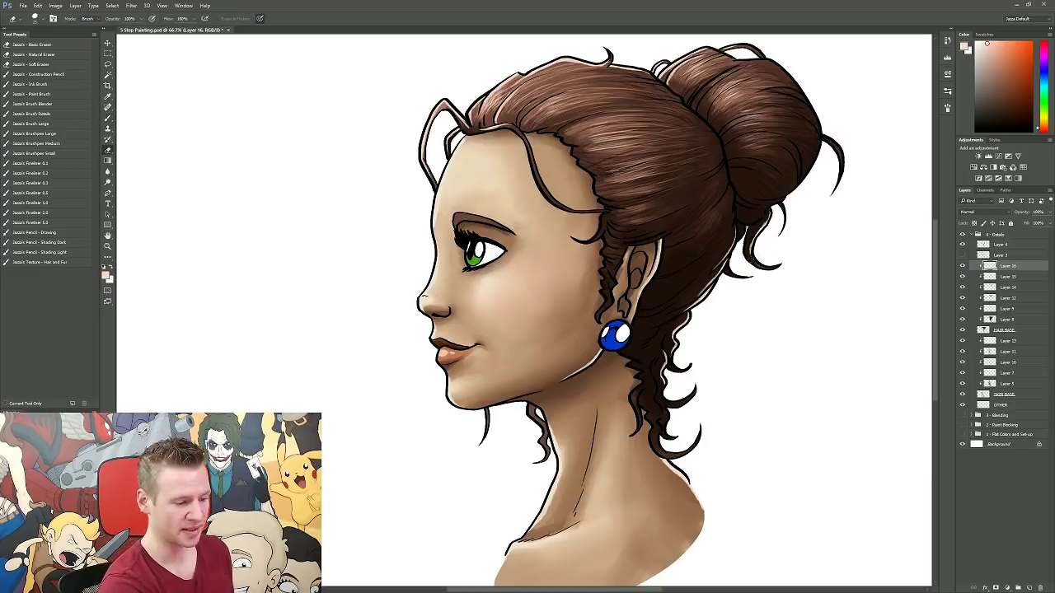
pyautogui.press('b')
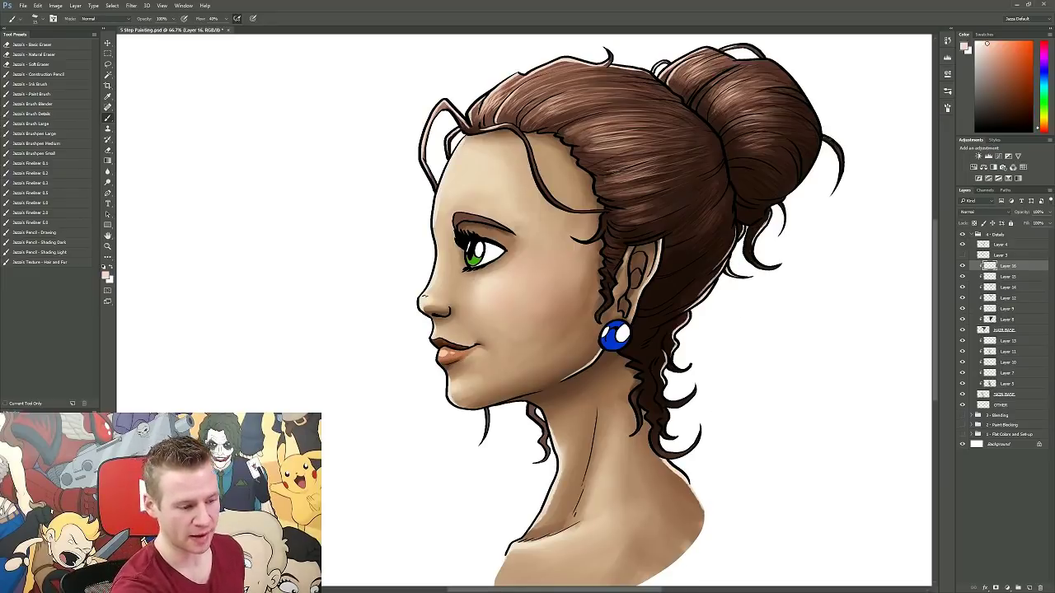
pyautogui.moveTo(819, 133); pyautogui.dragTo(757, 199)
pyautogui.moveTo(800, 143); pyautogui.dragTo(793, 184)
# Switch Layers 14 to 16 off and on to compare the hair with and without details, leave them visible, and save the file.
pyautogui.press('m')
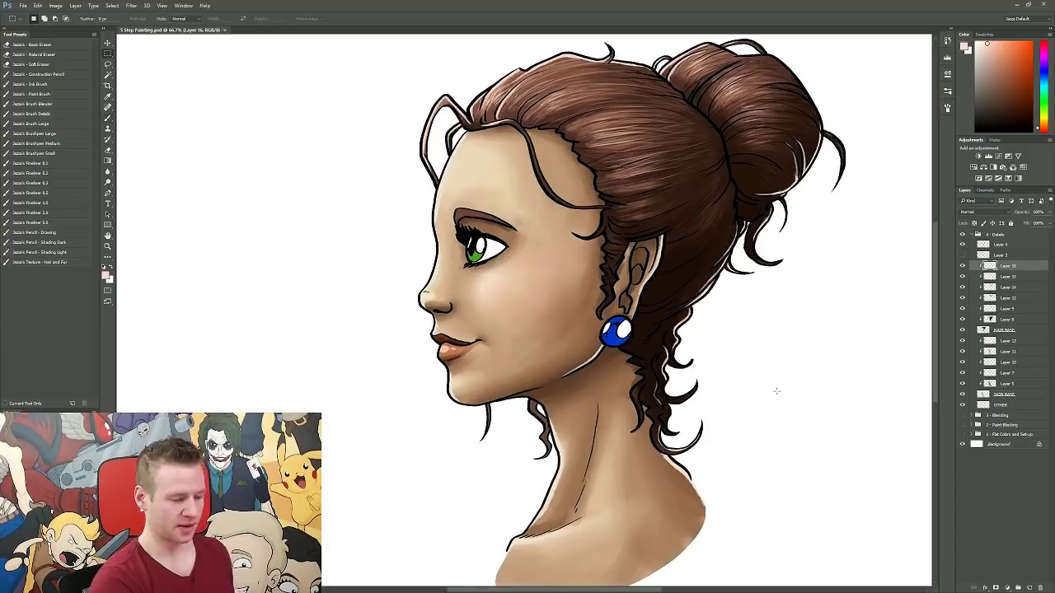
pyautogui.moveTo(779, 397); pyautogui.dragTo(773, 412)
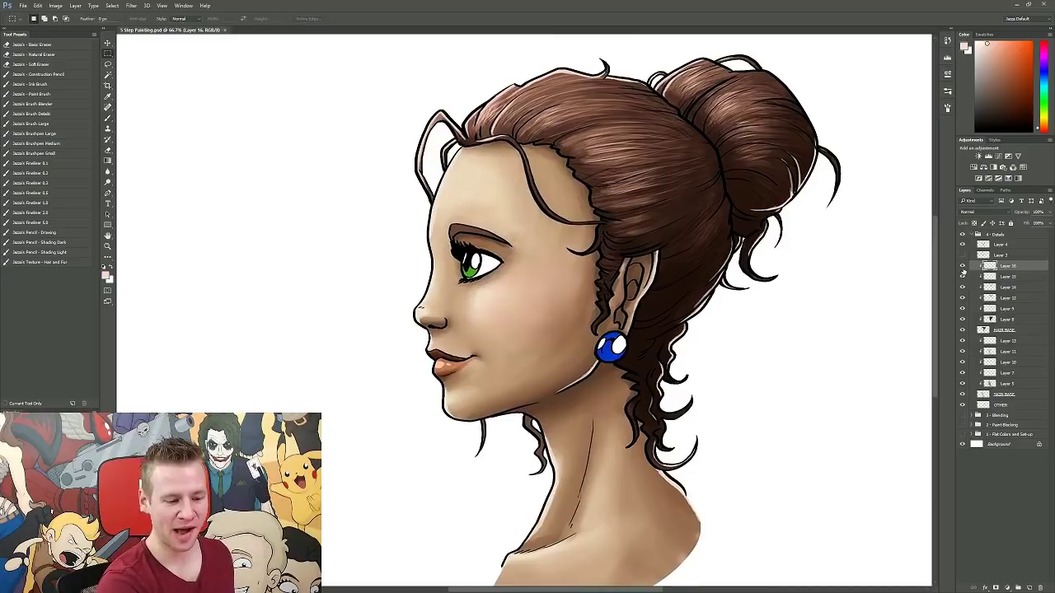
pyautogui.click(967, 266)
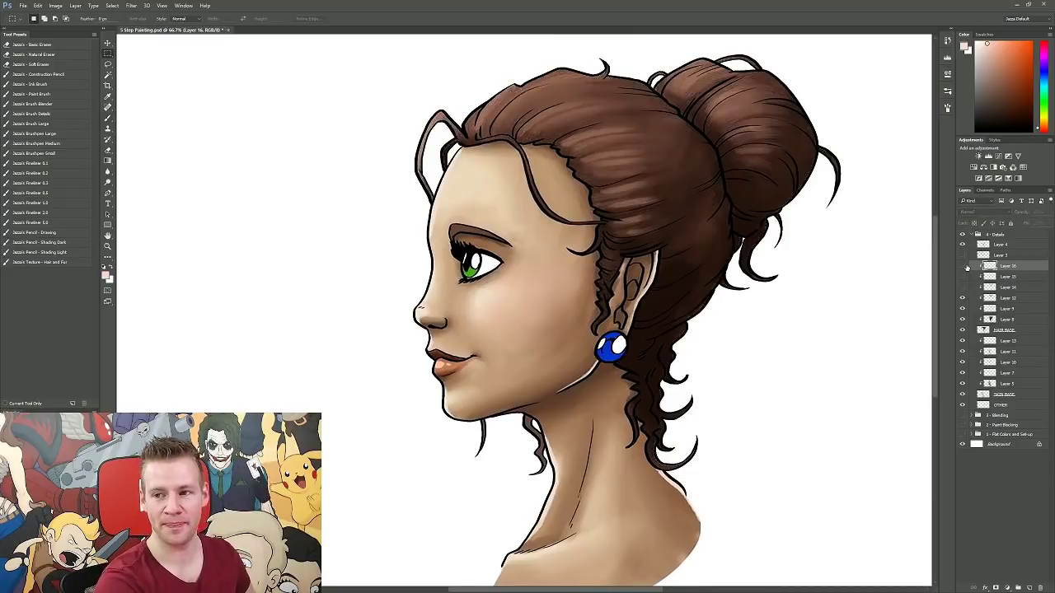
pyautogui.moveTo(963, 288); pyautogui.dragTo(966, 267)
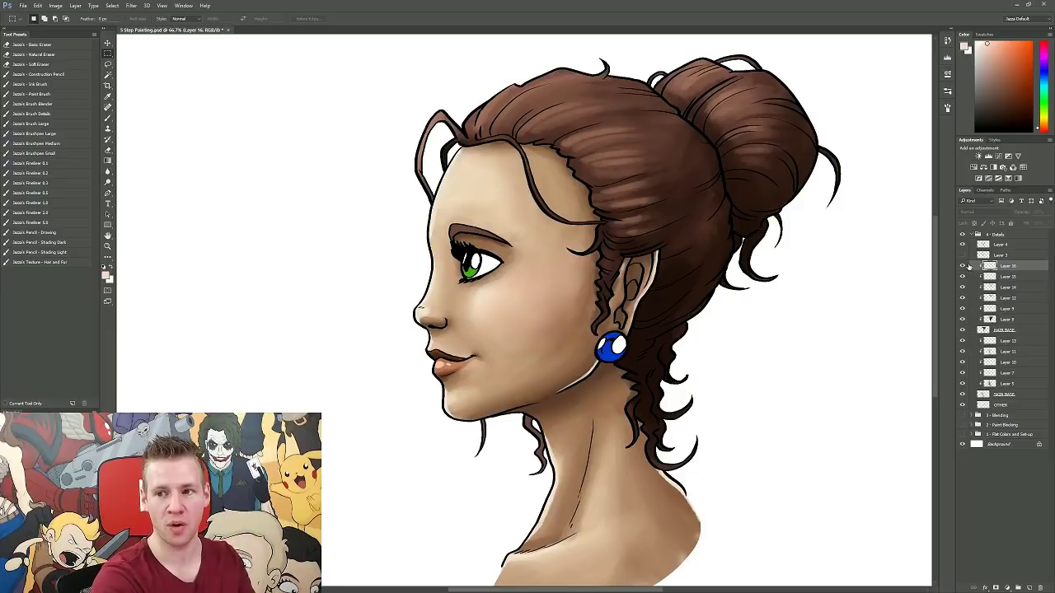
pyautogui.click(967, 266)
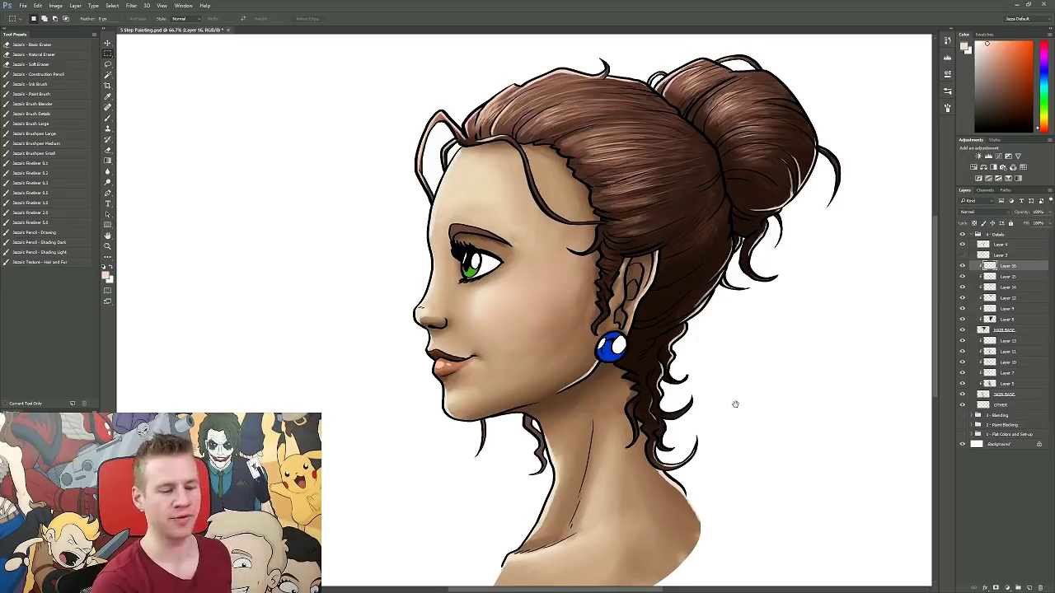
pyautogui.hotkey('ctrl', 's')
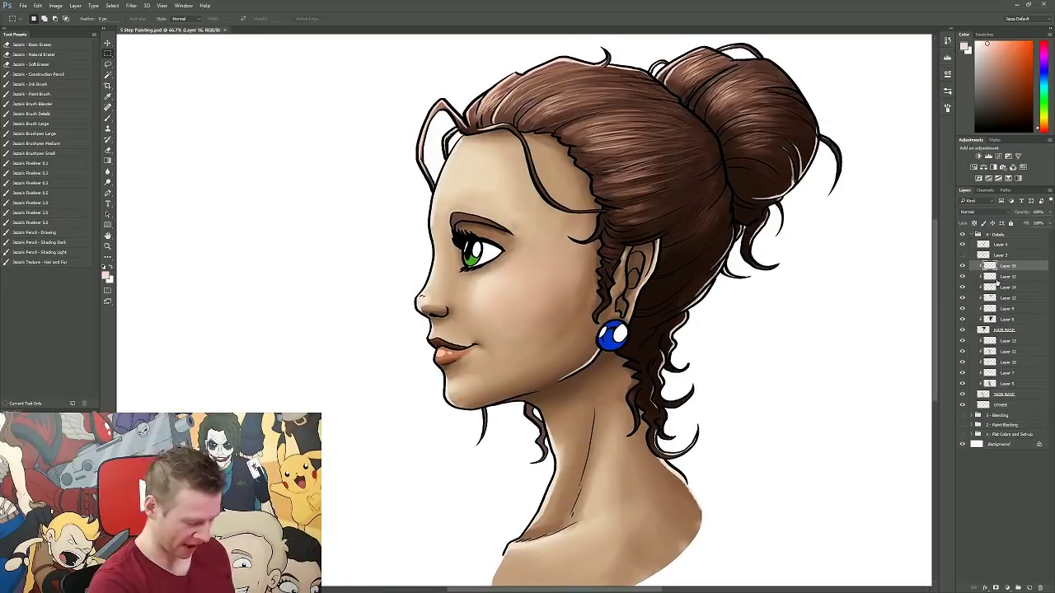
# Darken the eyebrow with fine strokes in a dark brown sampled from the hair, and sample the pale tone of the loose front strand.
pyautogui.press('b')
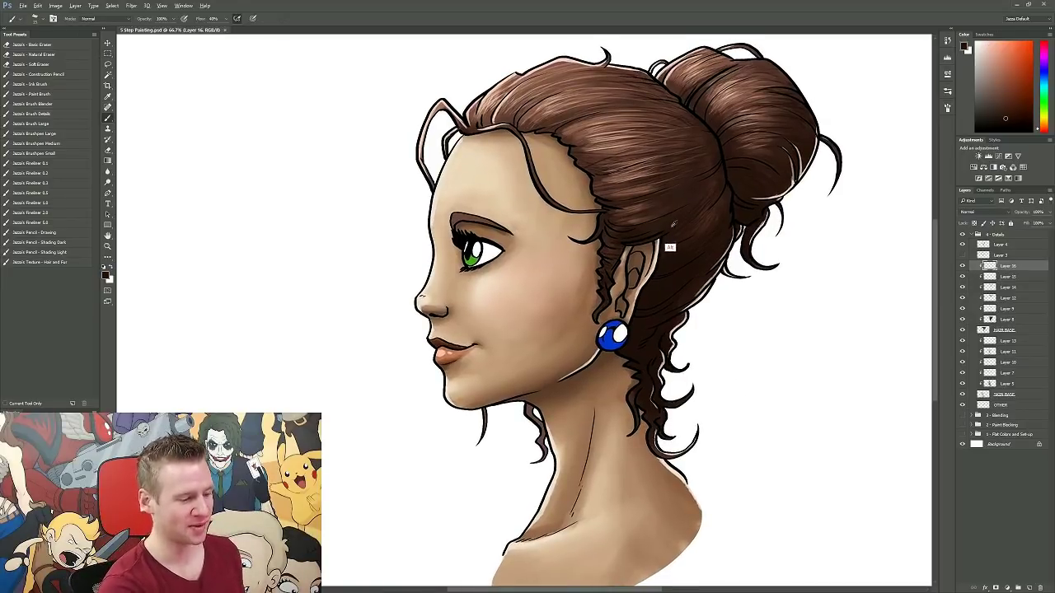
pyautogui.keyDown('alt'); pyautogui.click(670, 245); pyautogui.keyUp('alt')
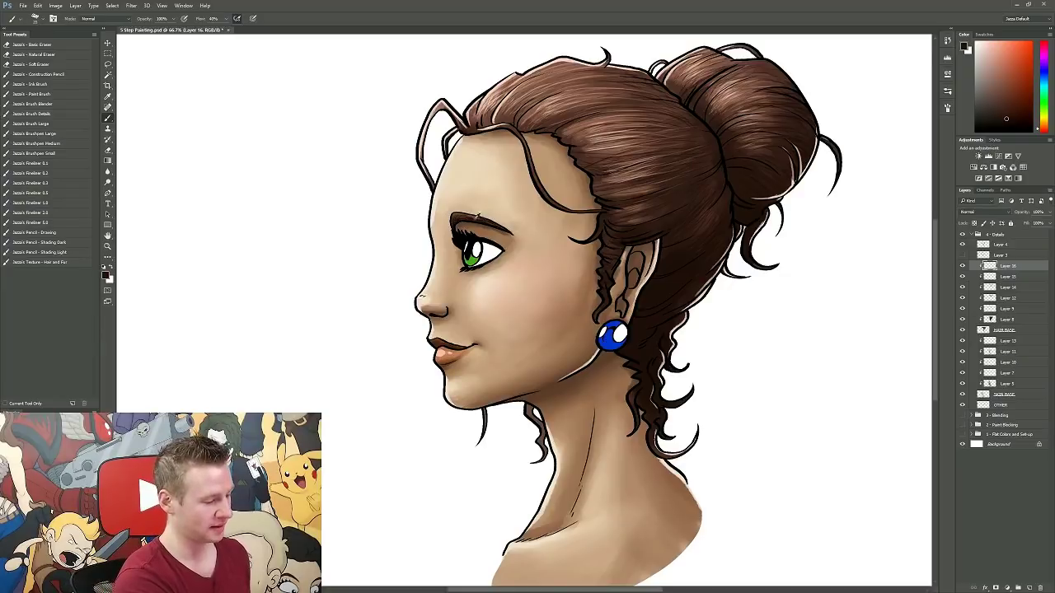
pyautogui.keyDown('alt'); pyautogui.click(441, 148); pyautogui.keyUp('alt')
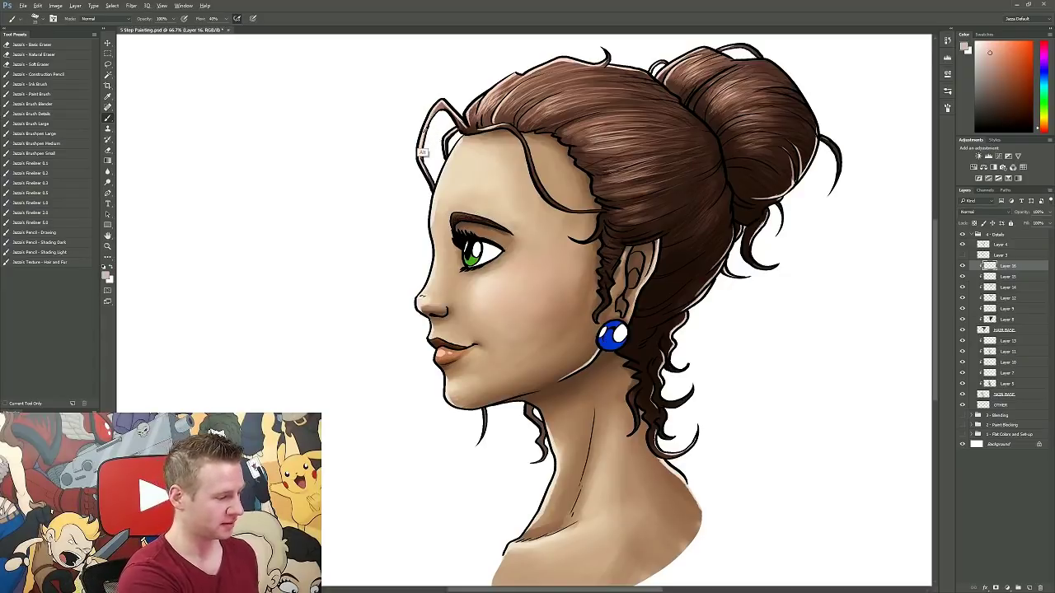
pyautogui.keyDown('alt'); pyautogui.click(424, 134); pyautogui.keyUp('alt')
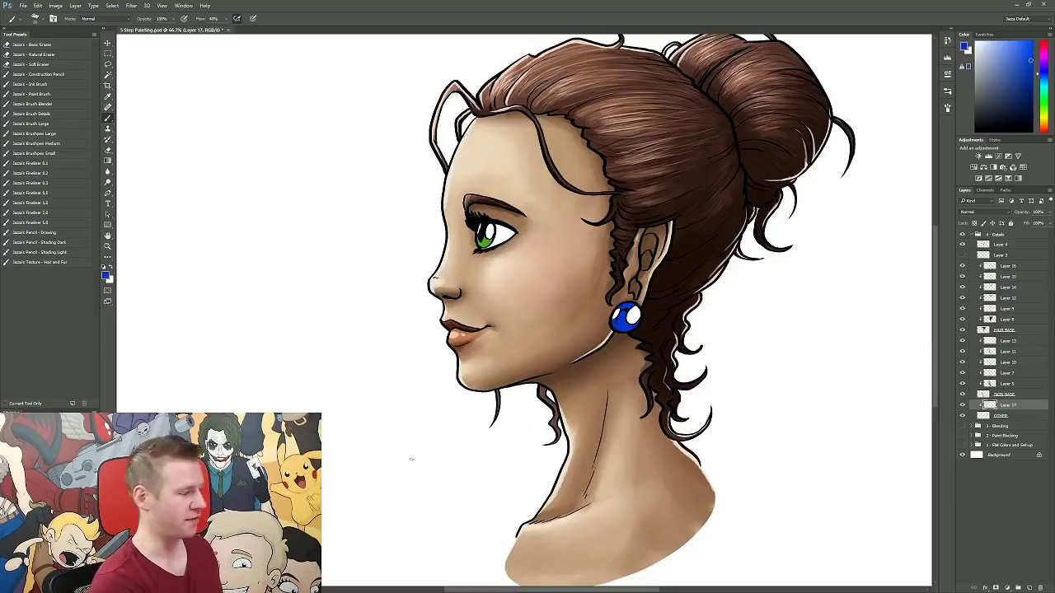
# Set the foreground colour to dark blue #11296c and choose the Jazza's Paint Brush preset for shading the earring.
pyautogui.click(108, 277)
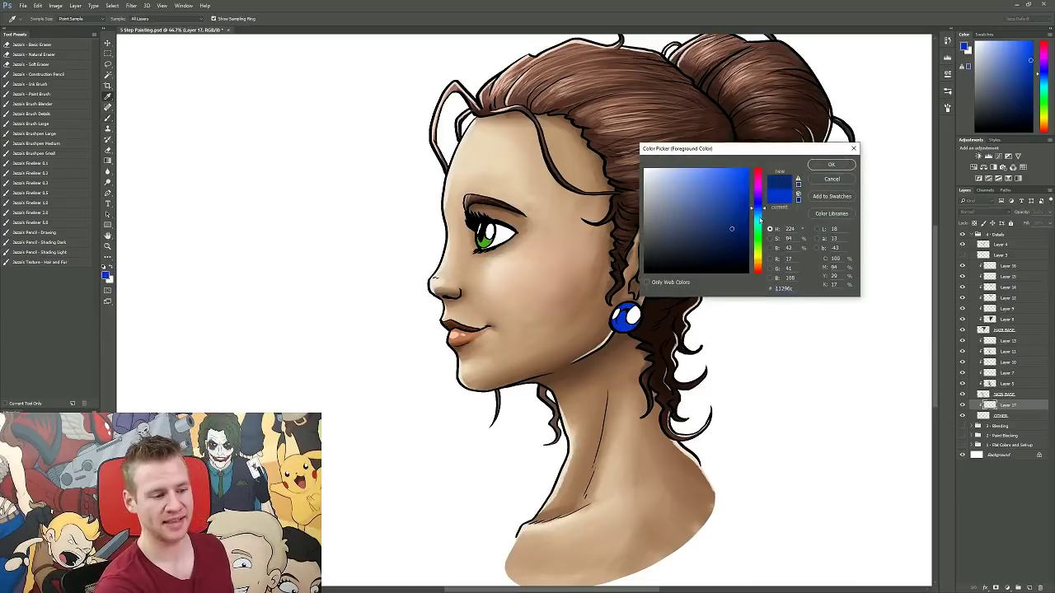
pyautogui.click(828, 162)
pyautogui.click(55, 95)
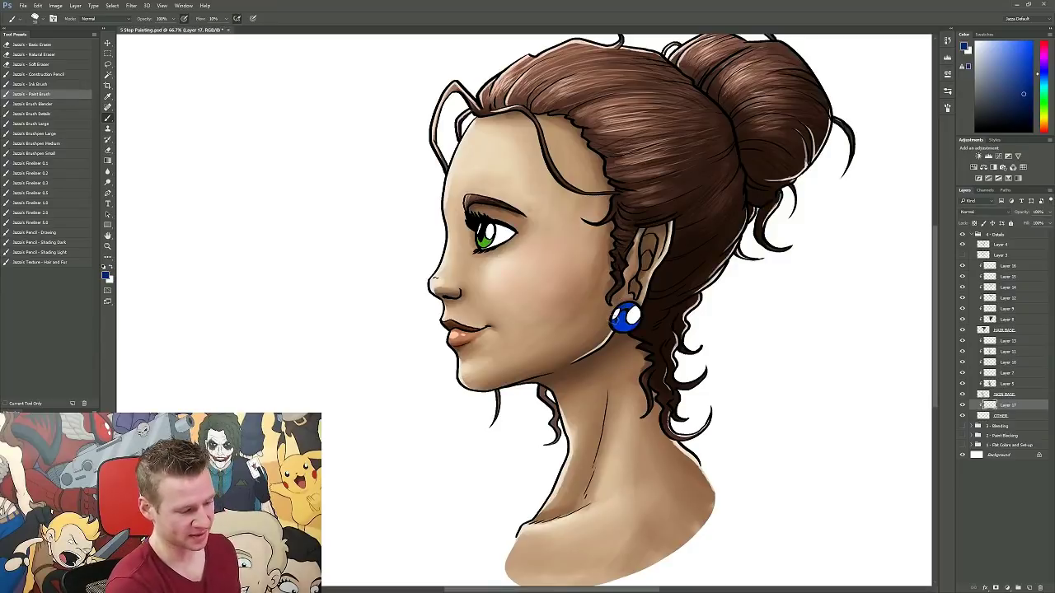
pyautogui.keyDown('alt'); pyautogui.click(487, 240); pyautogui.keyUp('alt')
pyautogui.click(106, 276)
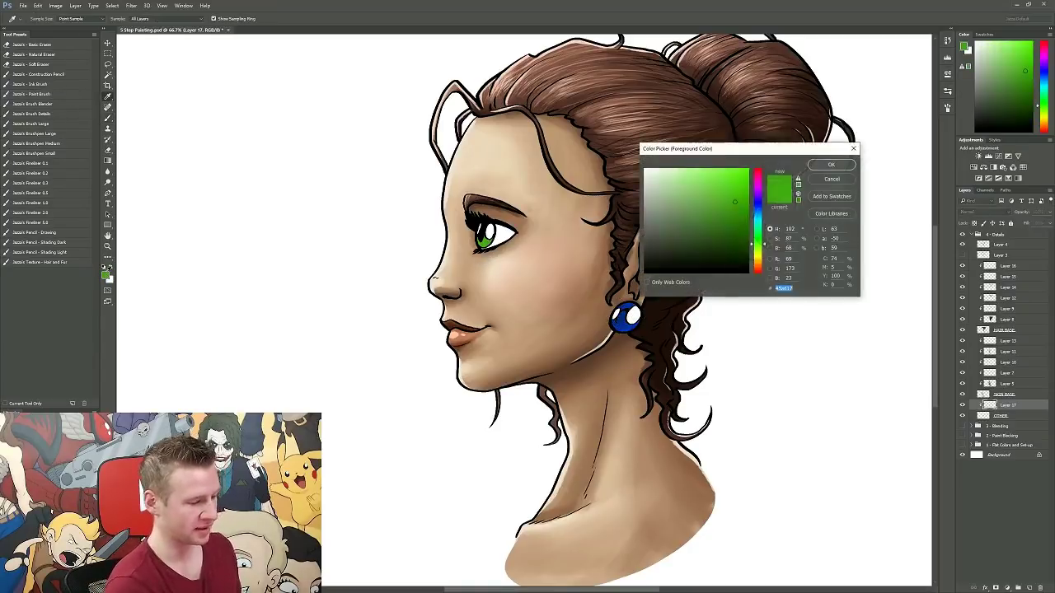
pyautogui.press('Escape')
# Sample the earring's dark blue and adjust it to a brighter, slightly shifted blue as the foreground colour.
pyautogui.keyDown('alt'); pyautogui.click(624, 317); pyautogui.keyUp('alt')
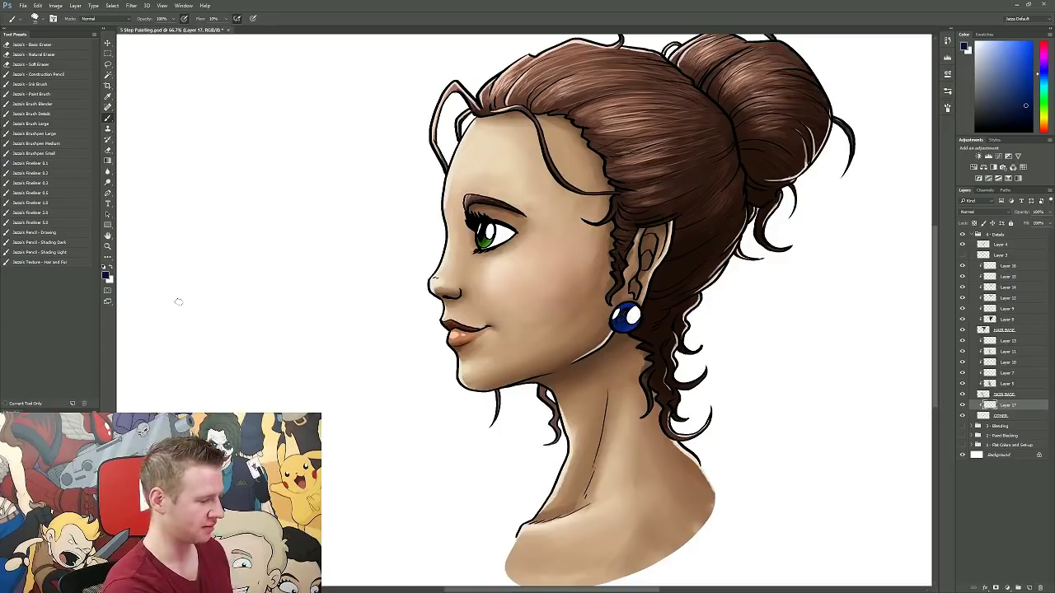
pyautogui.click(106, 276)
pyautogui.click(749, 184)
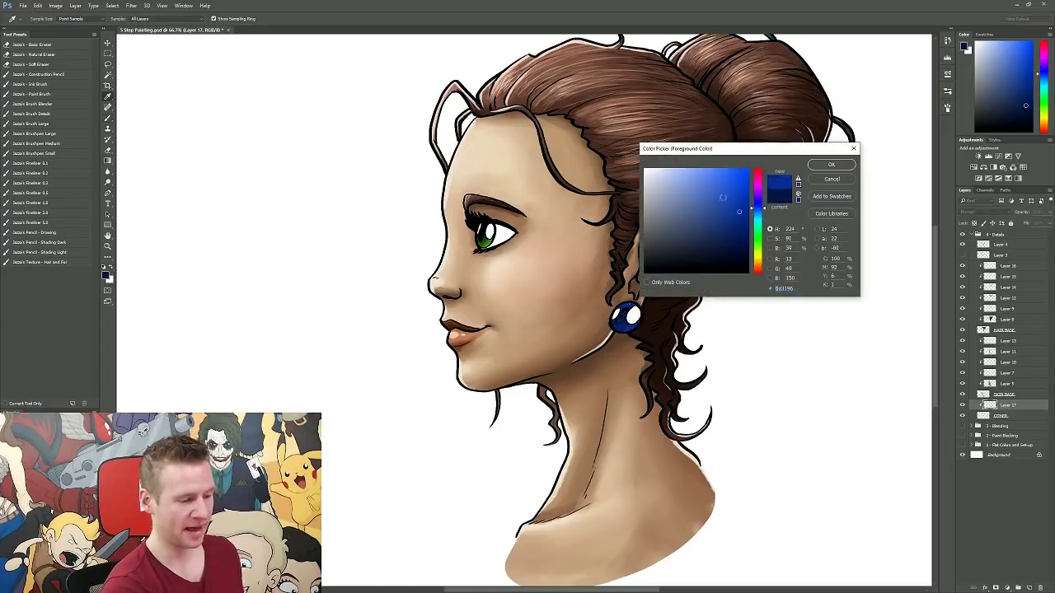
pyautogui.moveTo(767, 213); pyautogui.dragTo(766, 208)
pyautogui.click(818, 167)
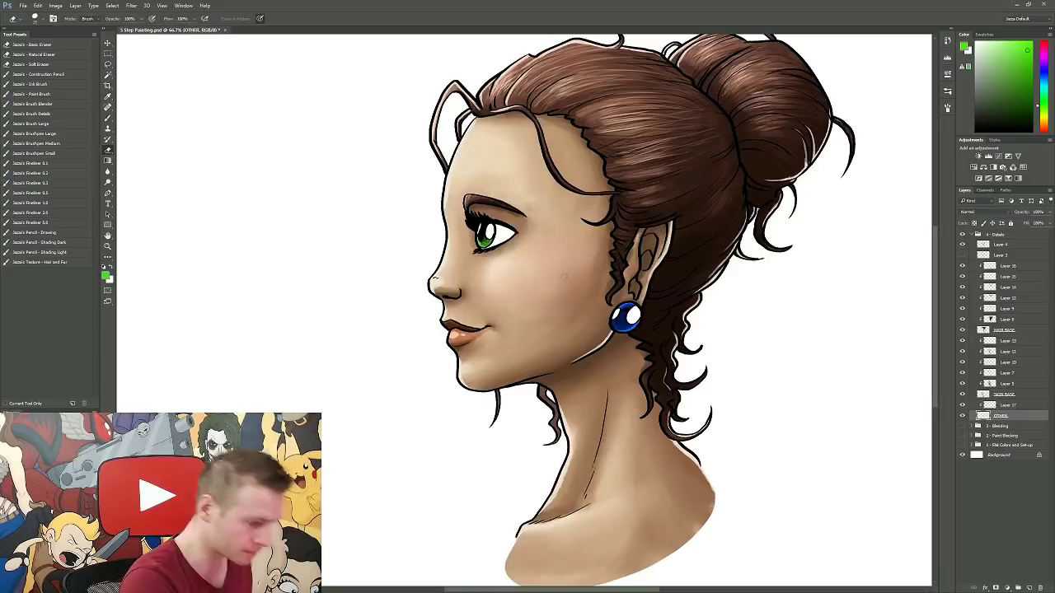
# Add a clipped layer directly above the OTHER layer in the Details group, with the Brush tool active.
pyautogui.click(1013, 407)
pyautogui.press('b')
pyautogui.click(1013, 416)
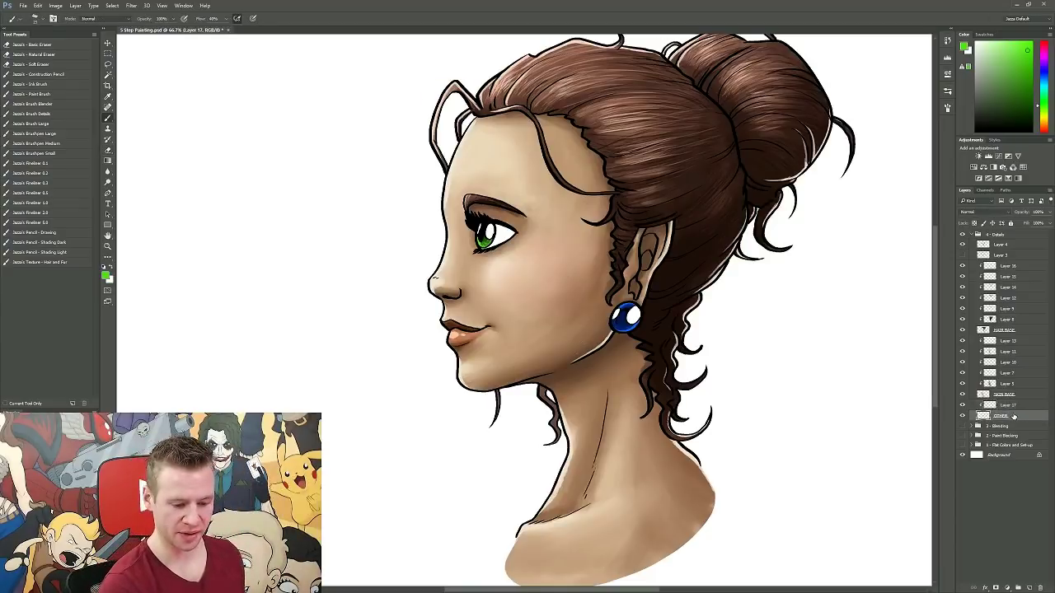
pyautogui.click(1030, 586)
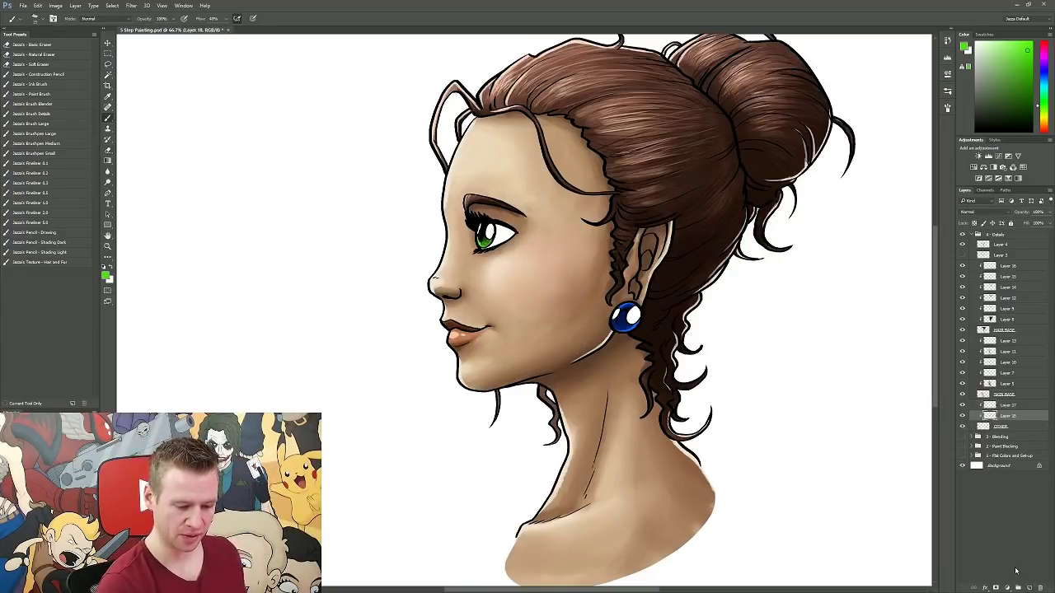
# Change the foreground colour to a pale warm grey, starting from white ffffff and shifting the hue towards yellow-orange.
pyautogui.click(107, 276)
pyautogui.write('ffffff')
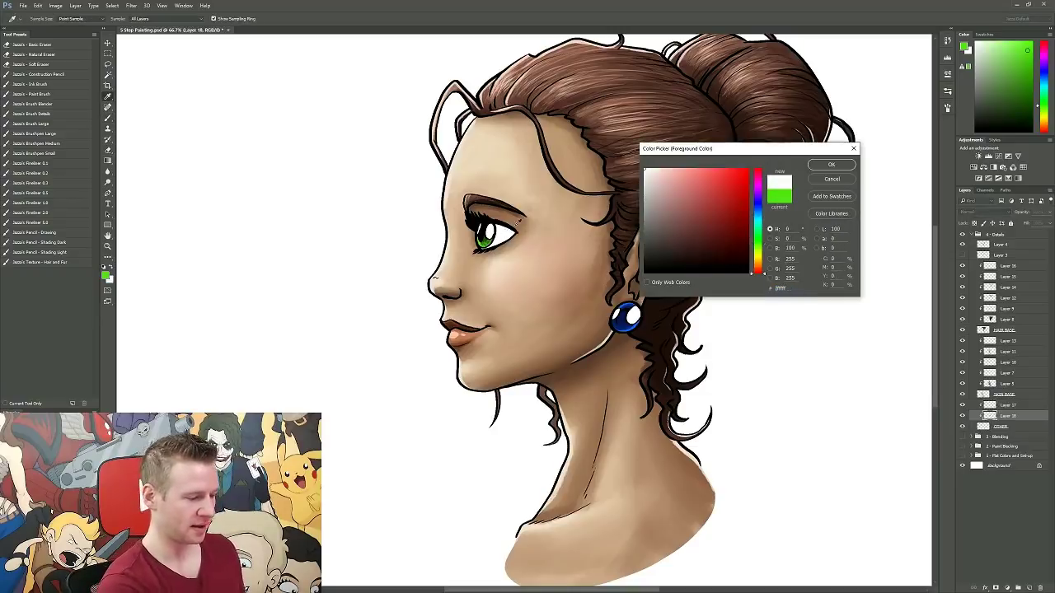
pyautogui.moveTo(654, 174); pyautogui.dragTo(652, 190)
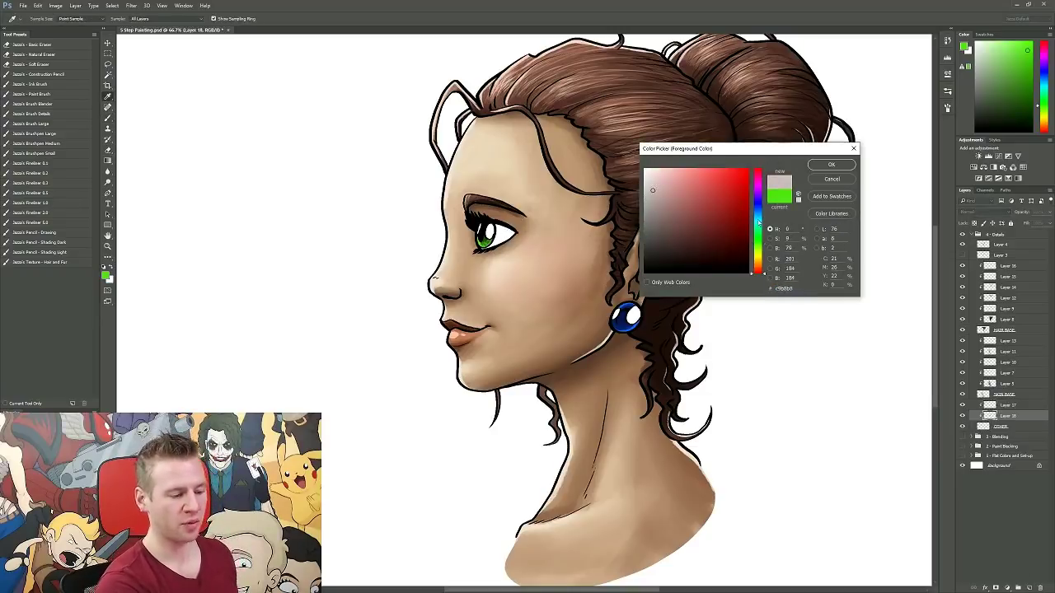
pyautogui.moveTo(762, 269); pyautogui.dragTo(761, 261)
pyautogui.click(831, 165)
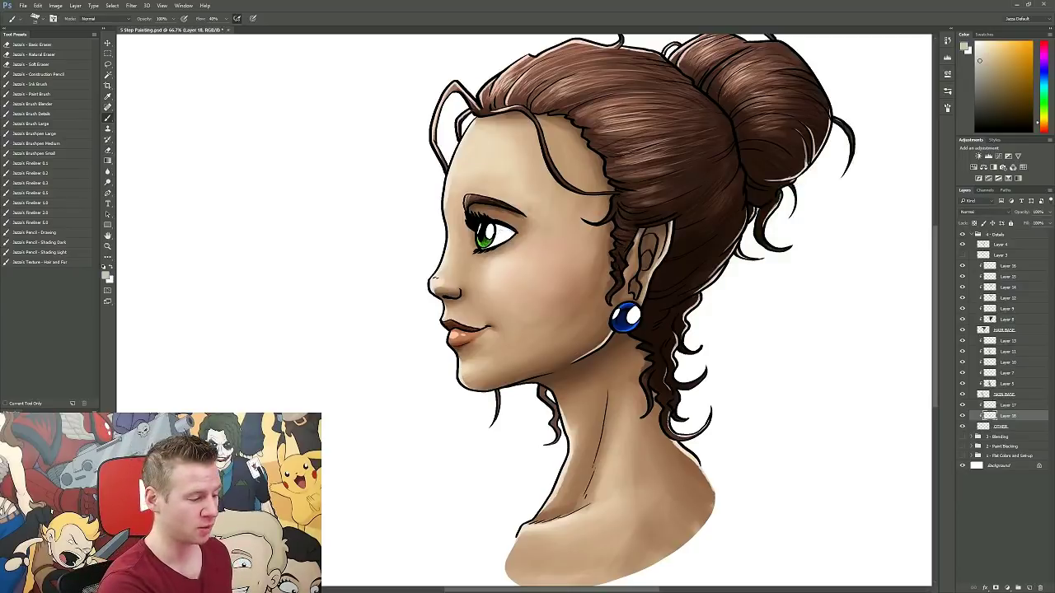
# Move the new layer above Layer 17 and darken the brush colour to a mid warm grey, #969086.
pyautogui.moveTo(1011, 419)
pyautogui.mouseDown()
pyautogui.moveTo(1008, 430)
pyautogui.moveTo(1019, 407)
pyautogui.mouseUp()
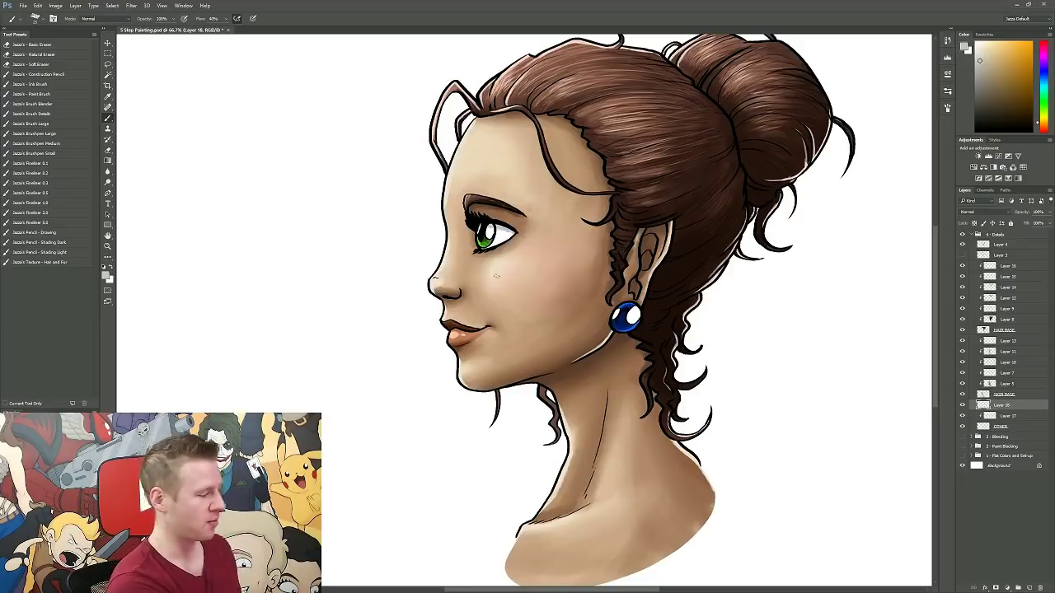
pyautogui.click(105, 276)
pyautogui.click(655, 212)
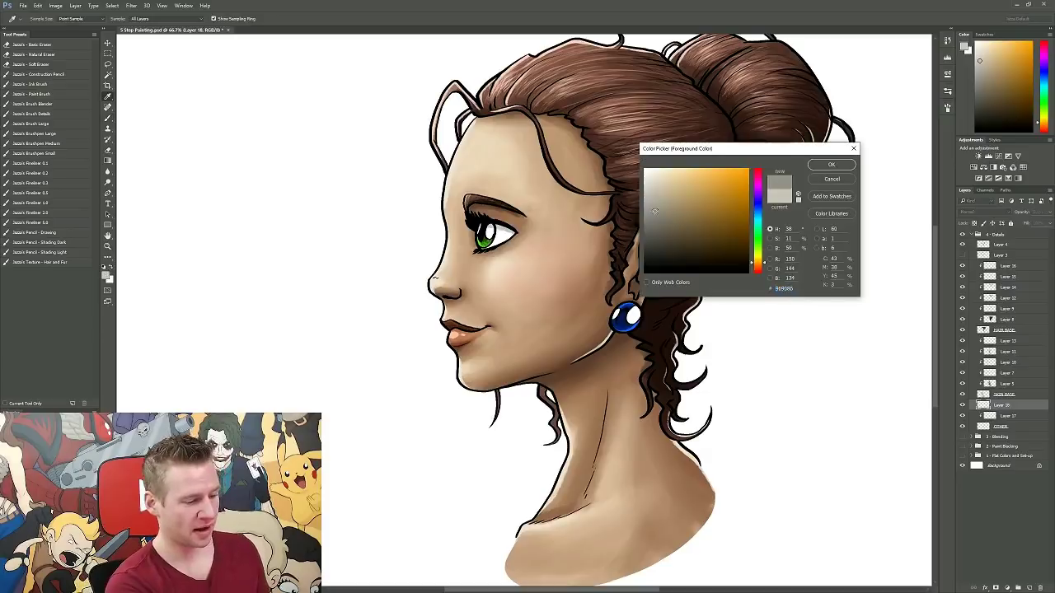
pyautogui.click(830, 166)
pyautogui.press('b')
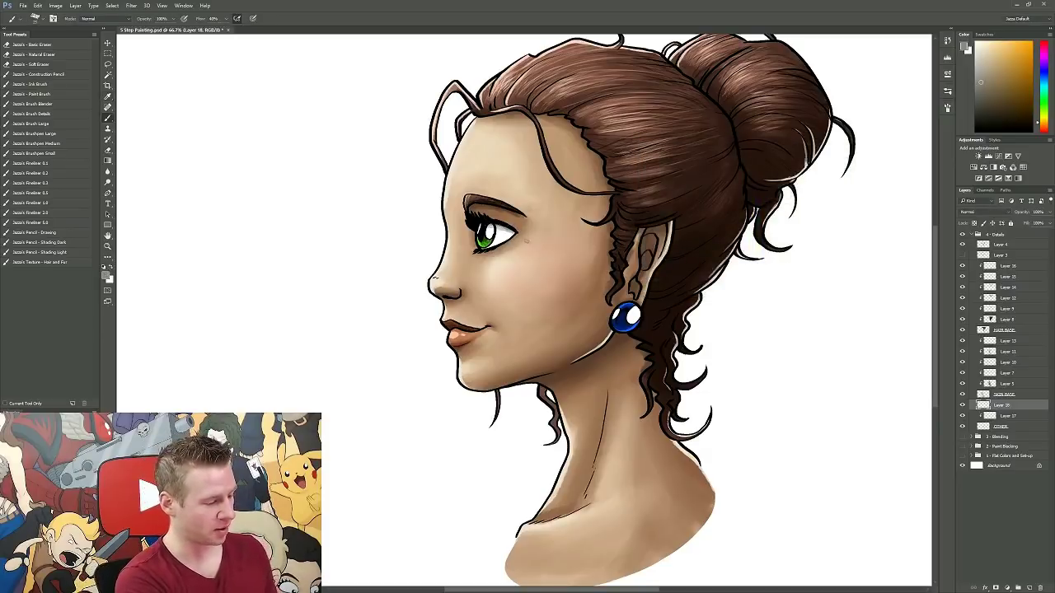
# Change the foreground to a lighter warm grey sampled at the eye for painting the eye white.
pyautogui.click(108, 279)
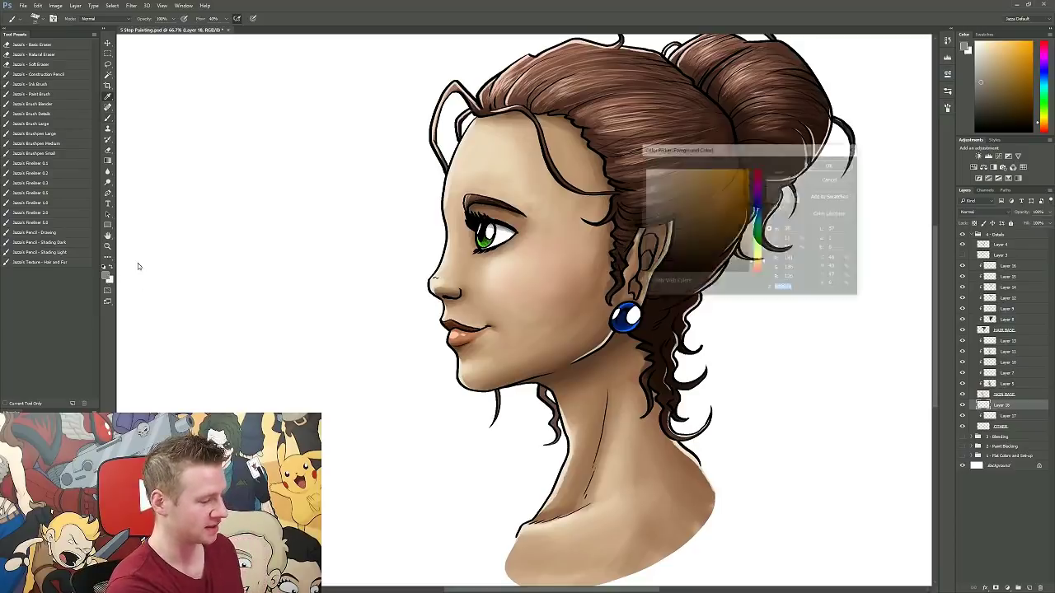
pyautogui.click(497, 225)
pyautogui.click(832, 166)
pyautogui.press('b')
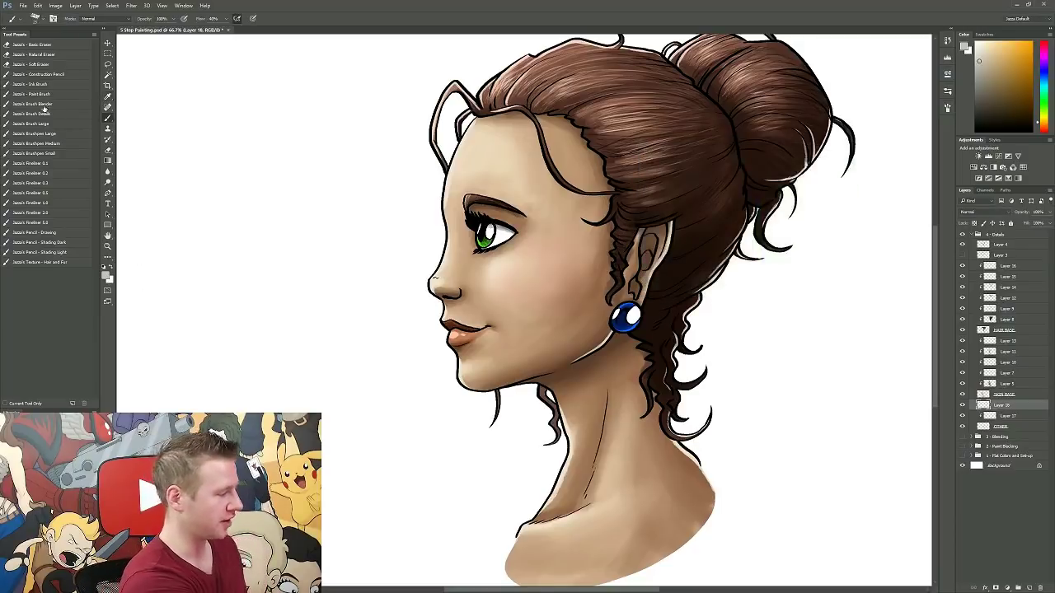
pyautogui.press('m')
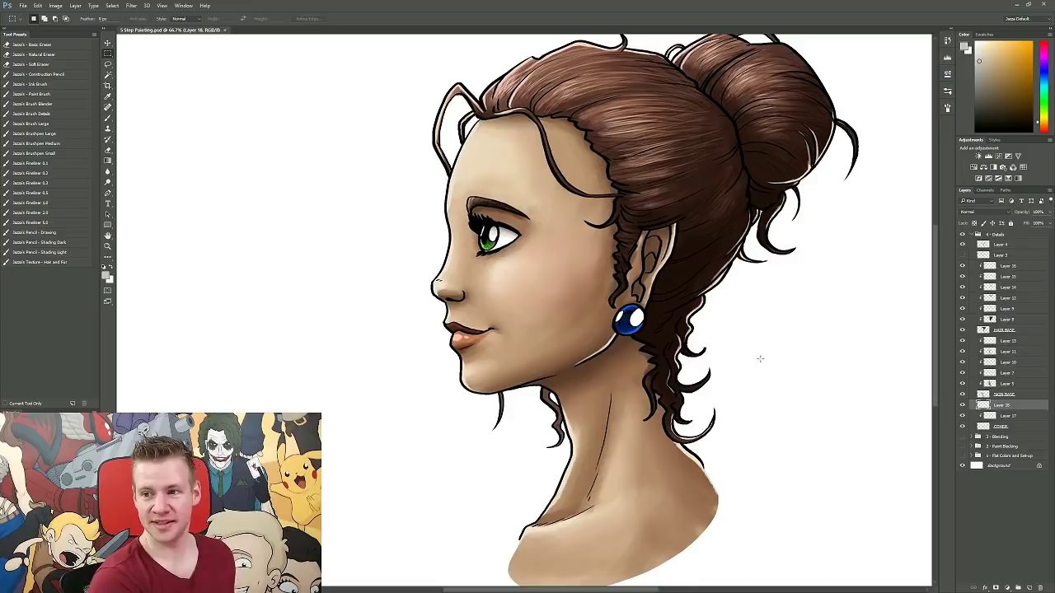
# Collapse the 4 - Details group and add a clipped layer above Layer 13 in the 5 - Refinement group.
pyautogui.click(971, 235)
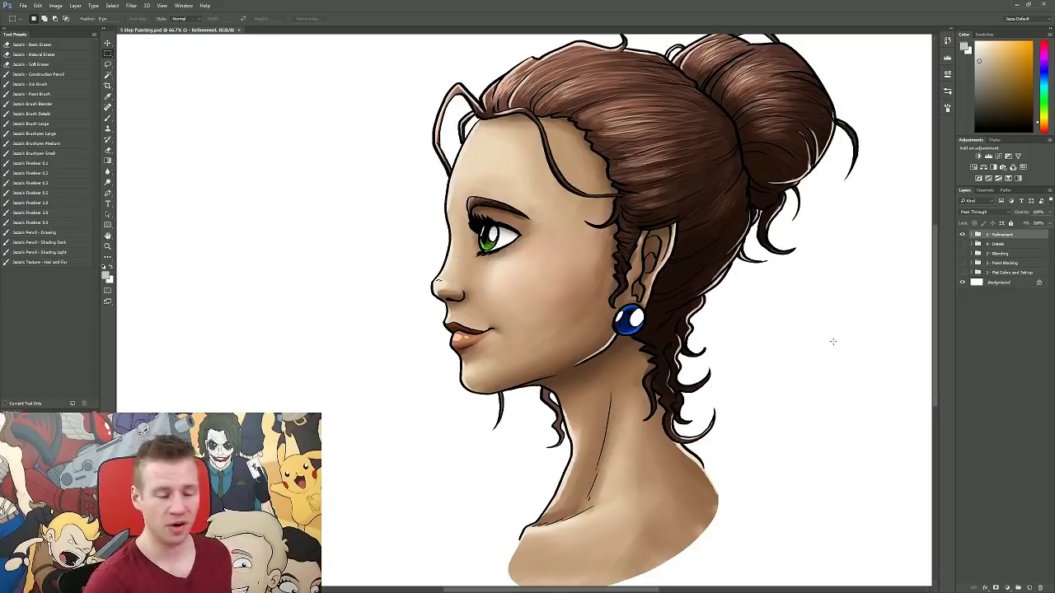
pyautogui.hscroll(1, 728, 375)
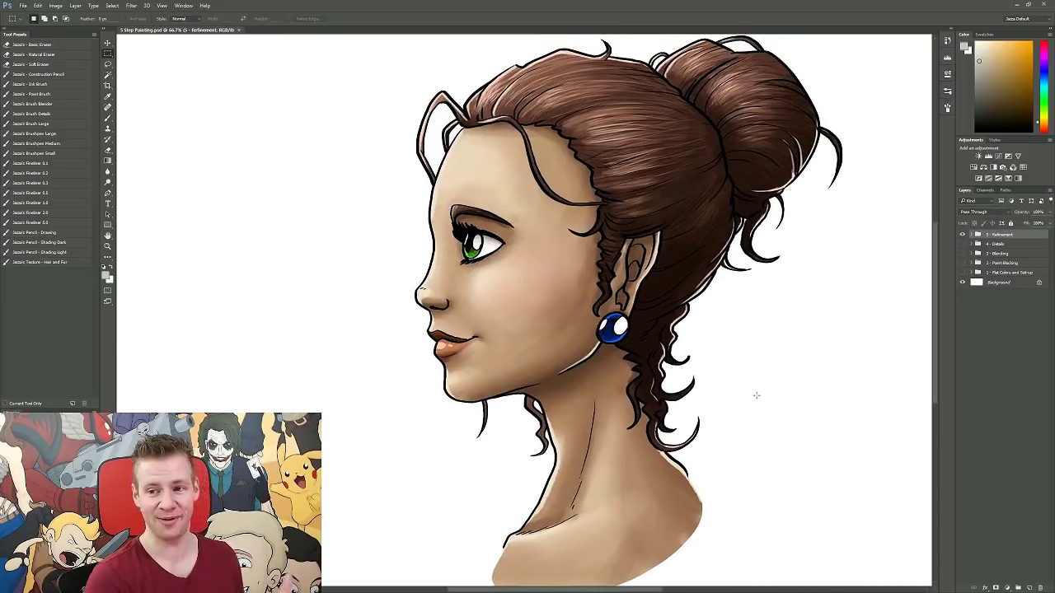
pyautogui.moveTo(791, 409); pyautogui.dragTo(814, 370)
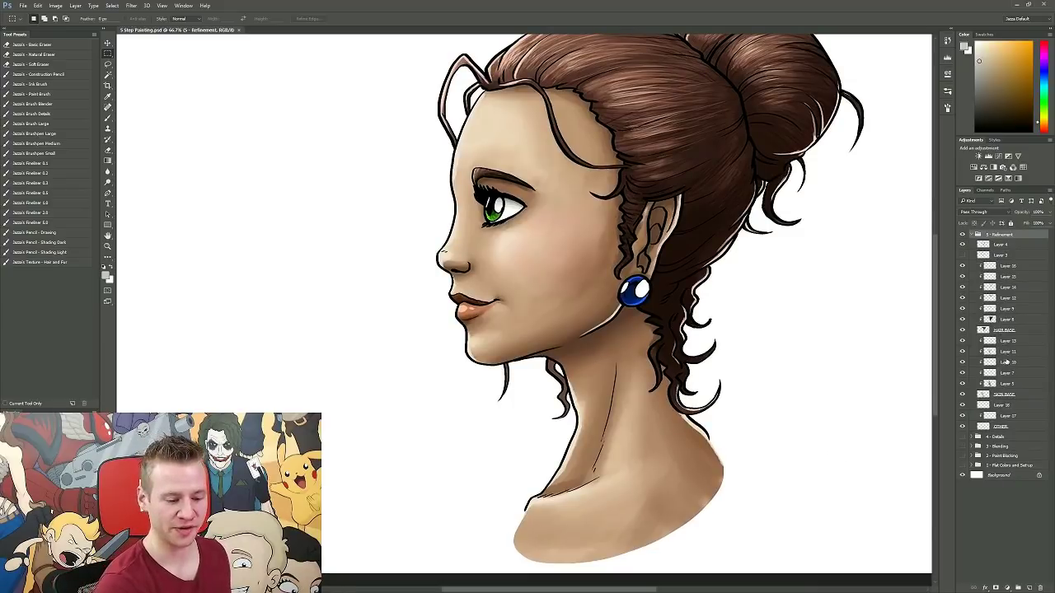
pyautogui.click(1006, 343)
pyautogui.click(1028, 588)
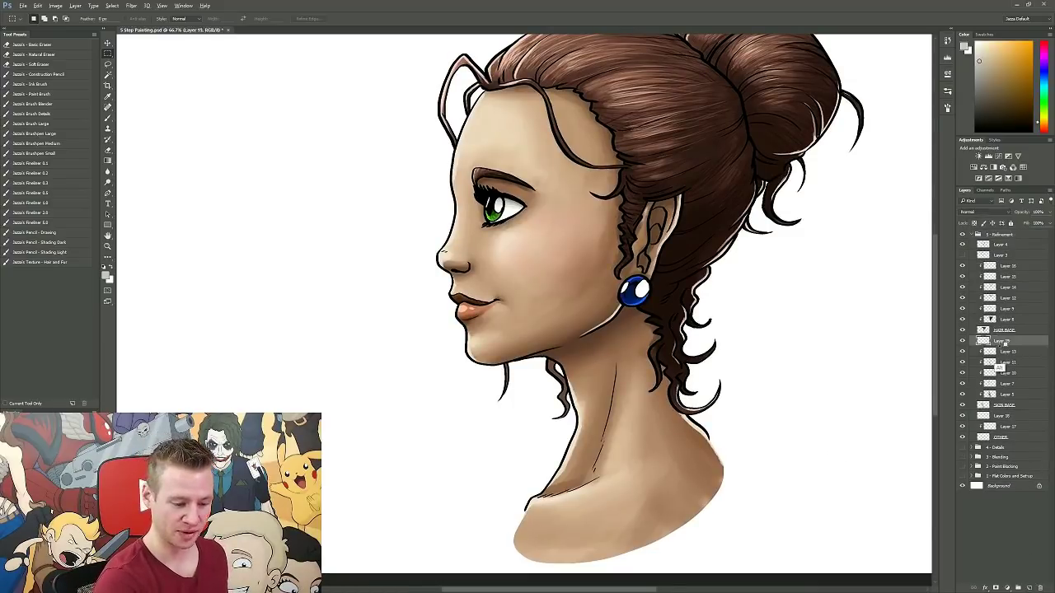
# Make white the foreground colour and fade out the lower edge of the shoulders with the Jazza's Paint Brush preset.
pyautogui.press('b')
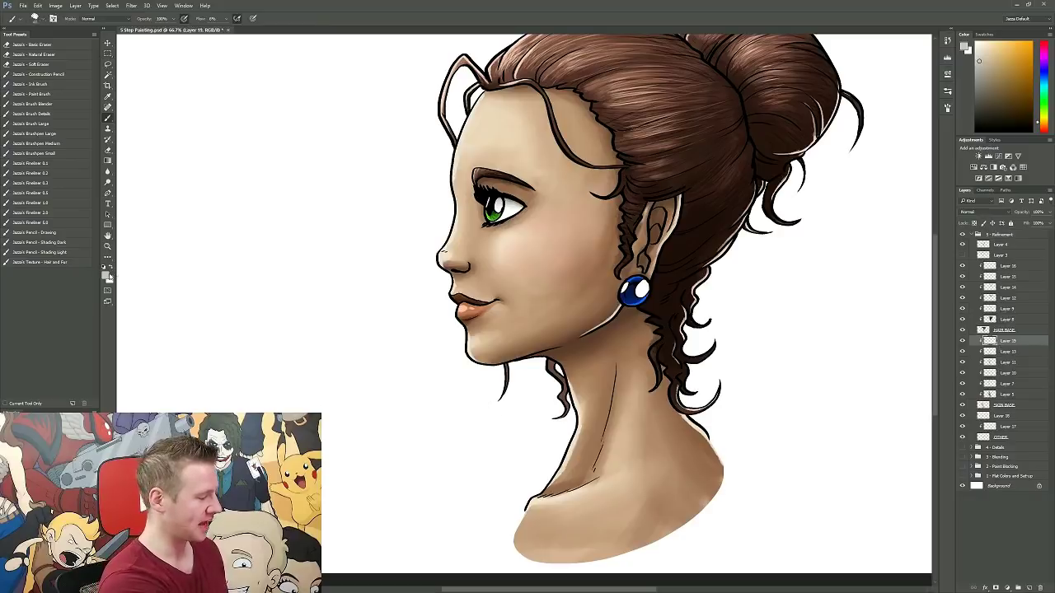
pyautogui.click(103, 267)
pyautogui.press('x')
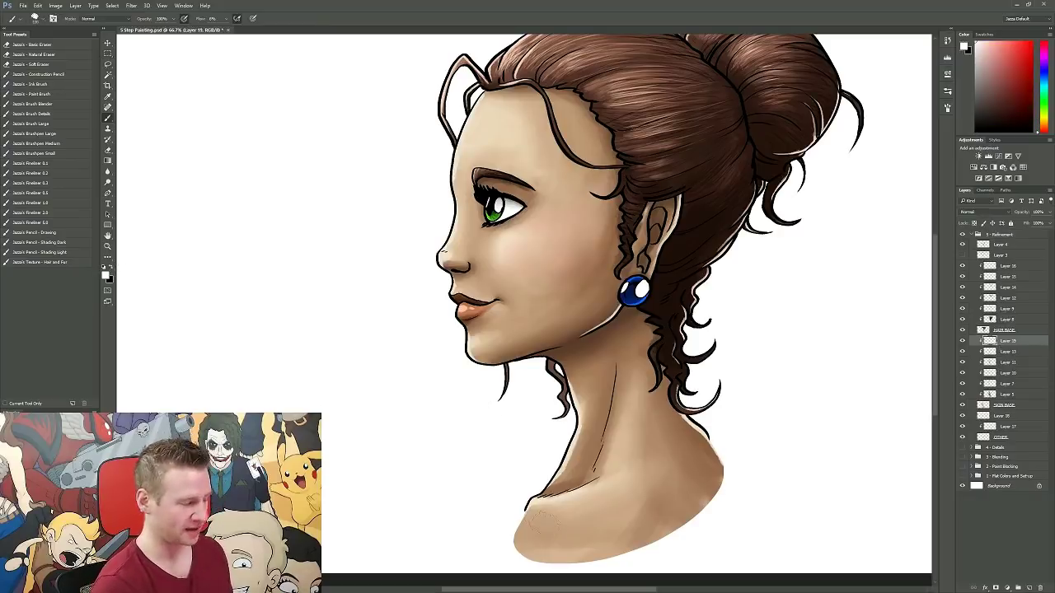
pyautogui.click(57, 95)
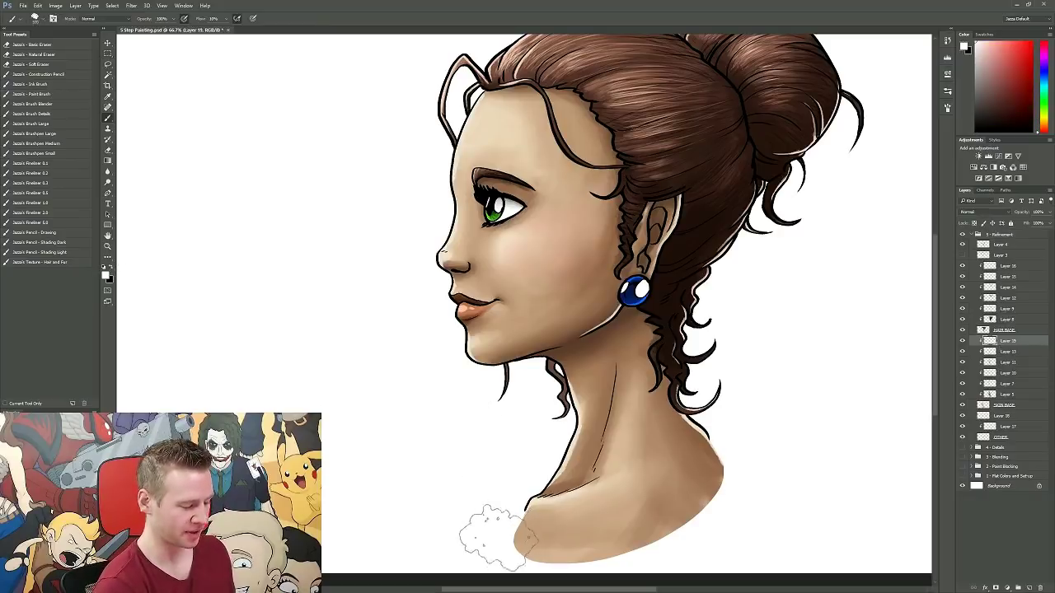
pyautogui.moveTo(492, 536)
pyautogui.mouseDown()
pyautogui.moveTo(657, 546)
pyautogui.moveTo(737, 505)
pyautogui.moveTo(737, 480)
pyautogui.moveTo(711, 513)
pyautogui.moveTo(603, 569)
pyautogui.moveTo(562, 570)
pyautogui.moveTo(548, 544)
pyautogui.moveTo(576, 550)
pyautogui.moveTo(700, 509)
pyautogui.moveTo(579, 543)
pyautogui.moveTo(722, 473)
pyautogui.moveTo(540, 547)
pyautogui.moveTo(568, 530)
pyautogui.moveTo(576, 543)
pyautogui.moveTo(722, 498)
pyautogui.mouseUp()
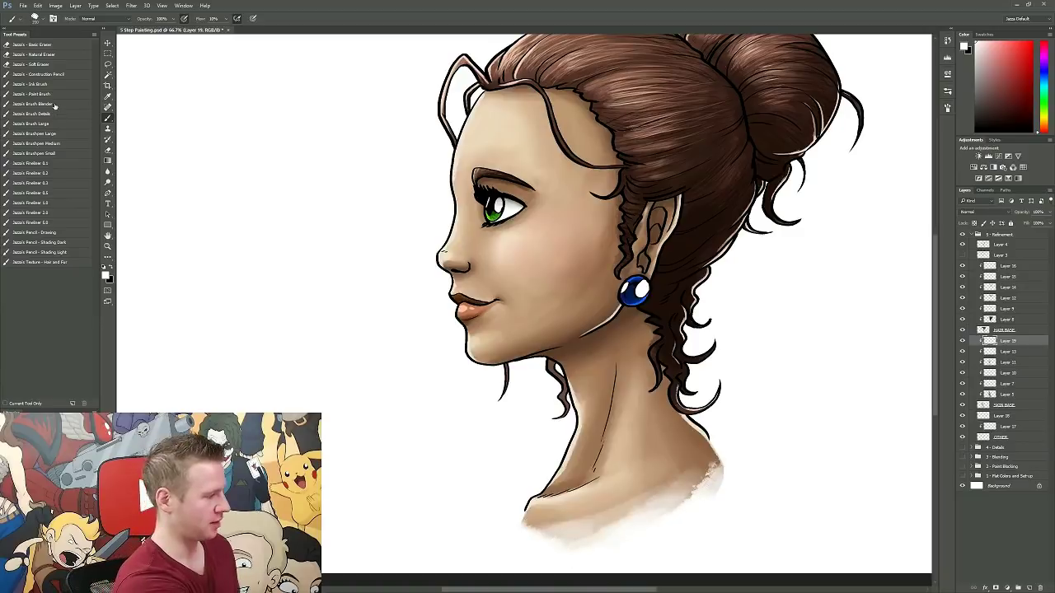
# Smooth the white fade along the base of the shoulders with the Jazza's Brush Blender preset.
pyautogui.click(55, 105)
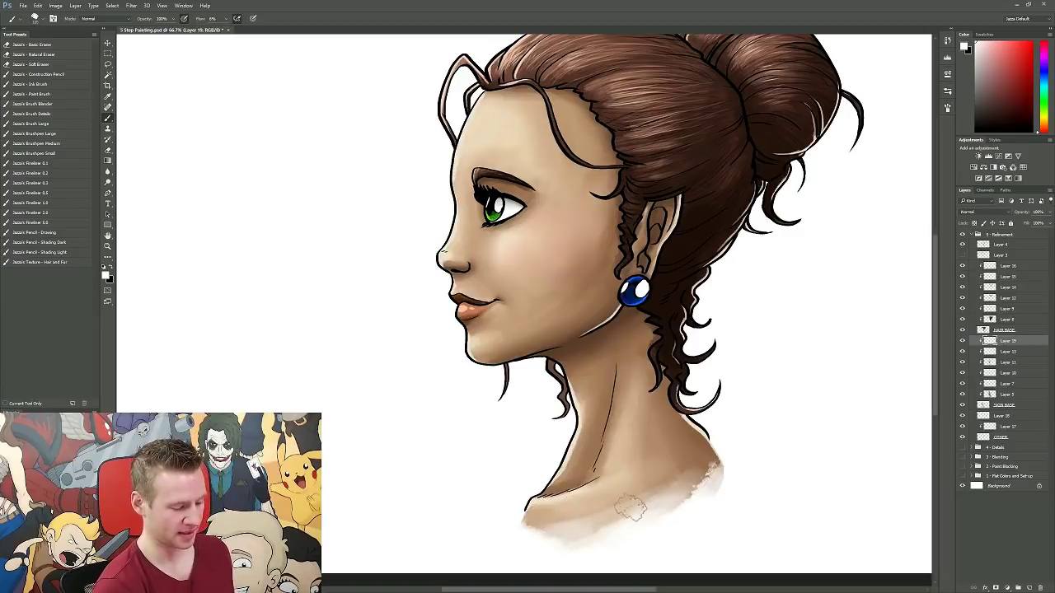
pyautogui.moveTo(631, 507)
pyautogui.mouseDown()
pyautogui.moveTo(717, 497)
pyautogui.moveTo(734, 480)
pyautogui.moveTo(649, 533)
pyautogui.moveTo(724, 441)
pyautogui.moveTo(799, 421)
pyautogui.moveTo(726, 446)
pyautogui.moveTo(655, 493)
pyautogui.moveTo(682, 469)
pyautogui.mouseUp()
pyautogui.moveTo(574, 518)
pyautogui.mouseDown()
pyautogui.moveTo(703, 472)
pyautogui.moveTo(713, 487)
pyautogui.mouseUp()
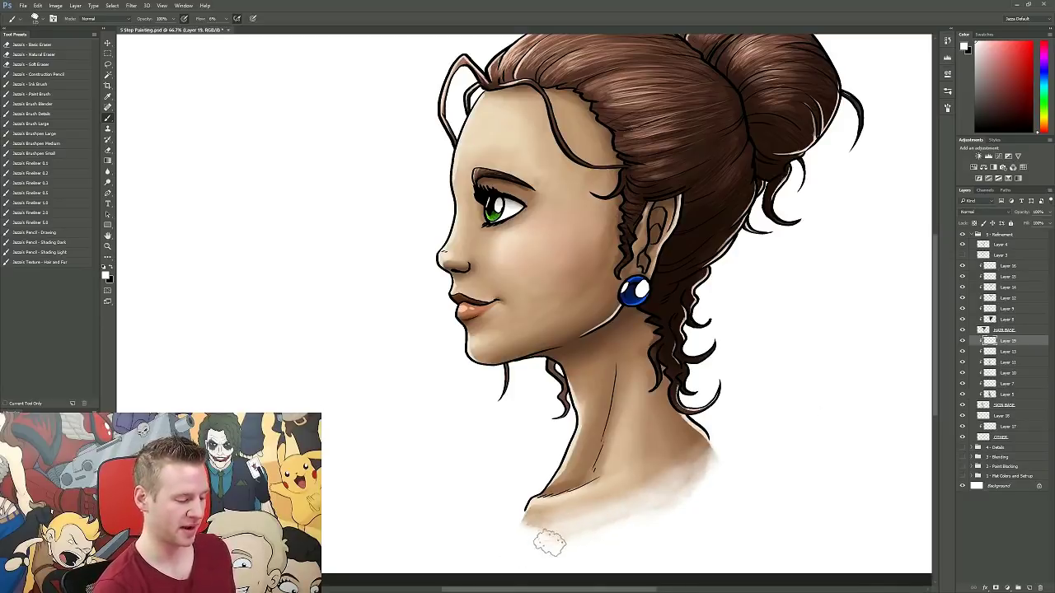
pyautogui.moveTo(561, 527); pyautogui.dragTo(729, 458)
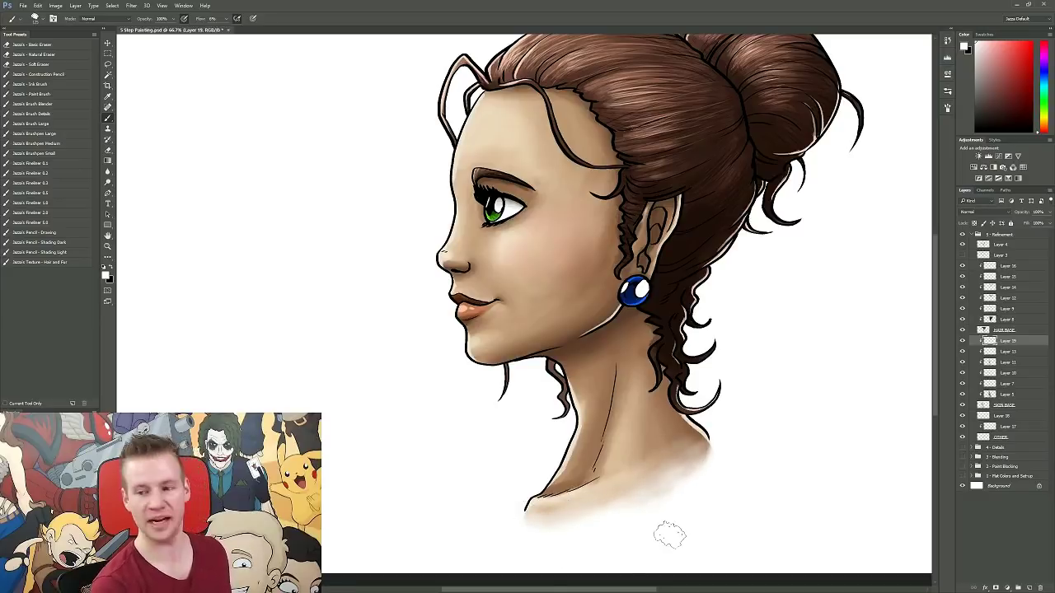
pyautogui.moveTo(802, 370)
pyautogui.mouseDown()
pyautogui.moveTo(793, 417)
pyautogui.moveTo(795, 408)
pyautogui.mouseUp()
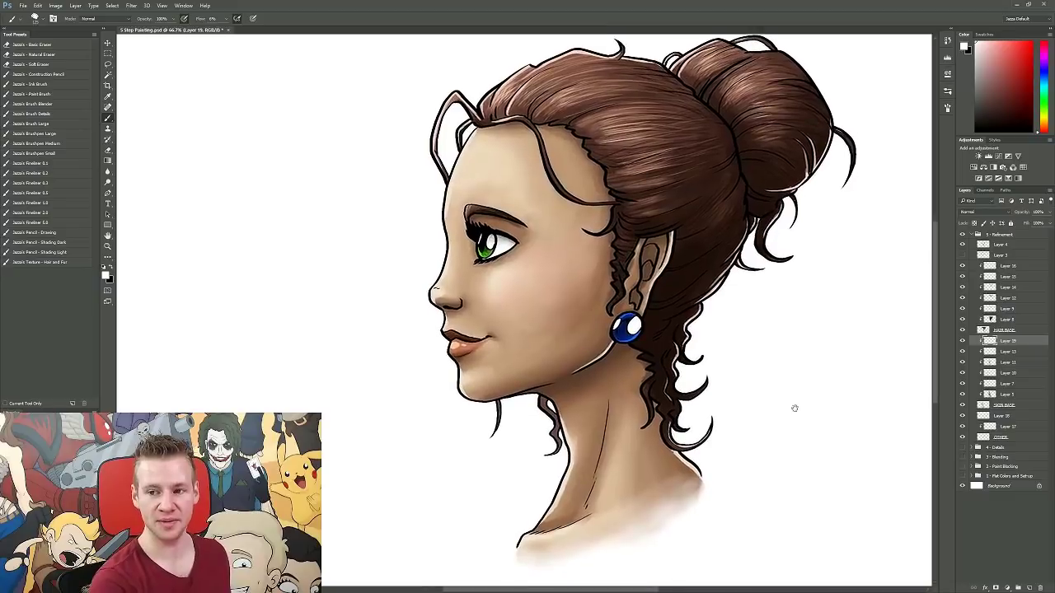
pyautogui.press('m')
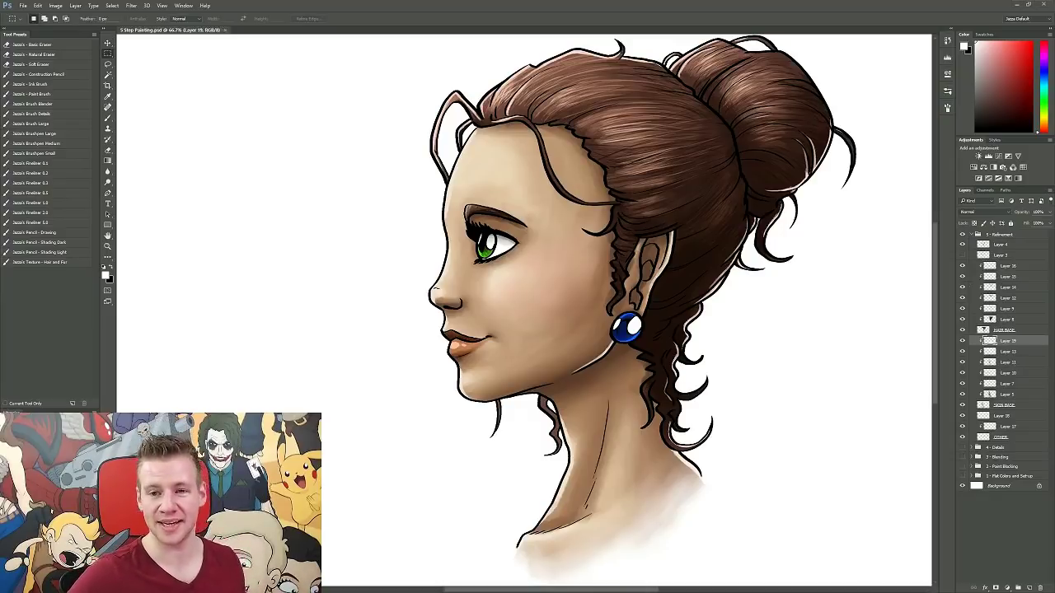
# Switch to File Explorer, open the Leather0074_4_L texture from the CORE folder in Windows Photo Viewer, and examine its surface.
pyautogui.hotkey('alt', 'Tab')
pyautogui.moveTo(912, 152); pyautogui.dragTo(806, 166)
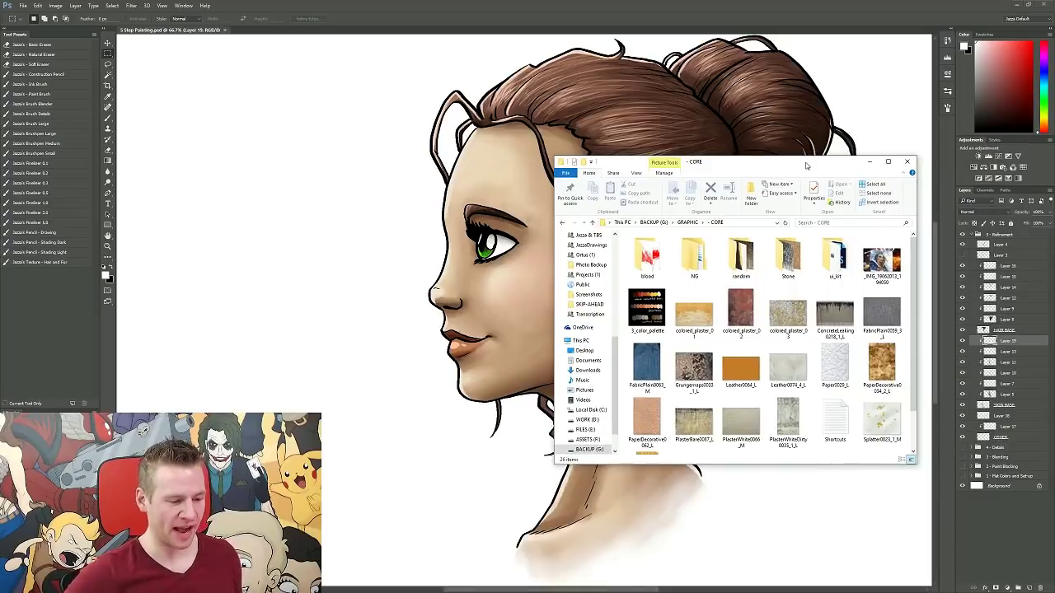
pyautogui.scroll(-2, 889, 339)
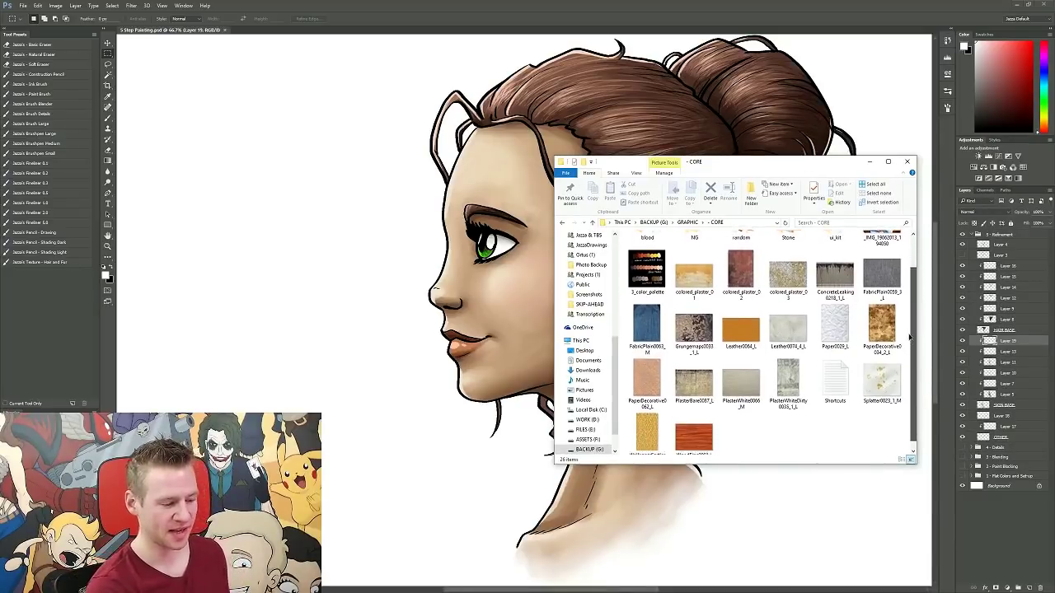
pyautogui.click(788, 317)
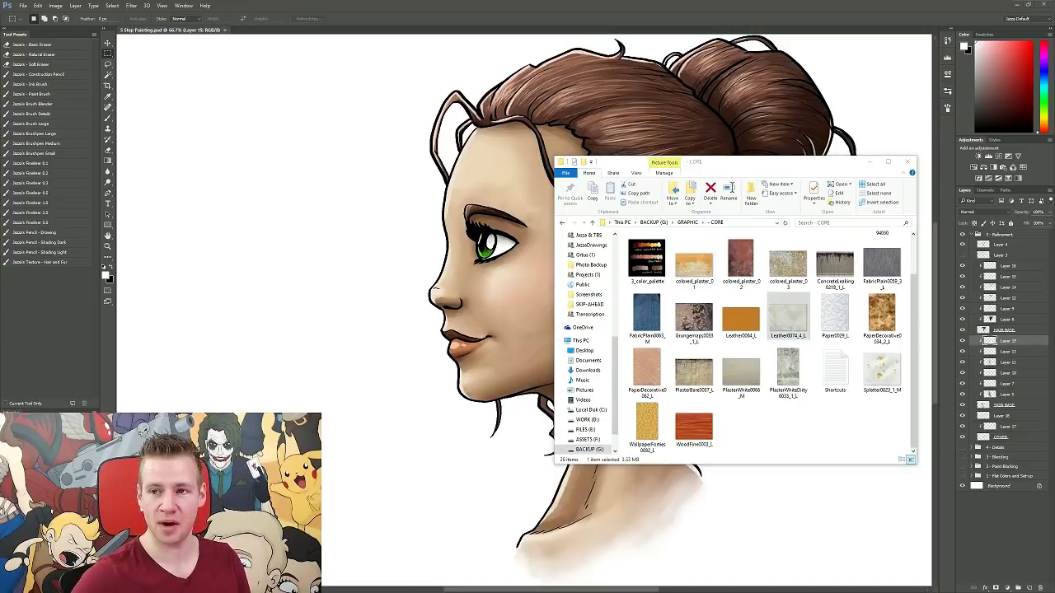
pyautogui.press('Return')
pyautogui.moveTo(712, 152); pyautogui.dragTo(525, 106)
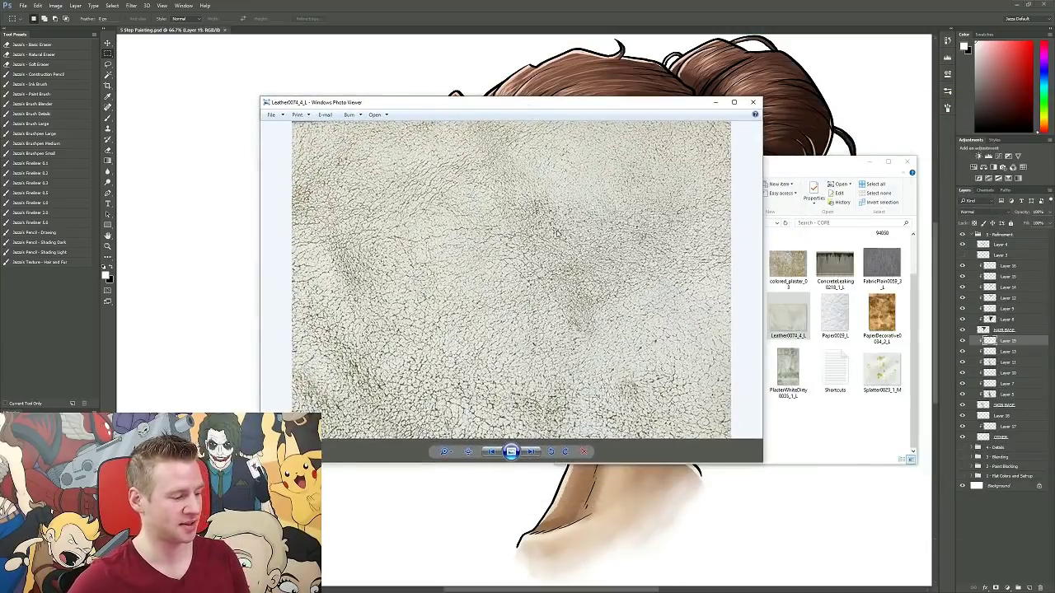
pyautogui.moveTo(593, 105); pyautogui.dragTo(537, 89)
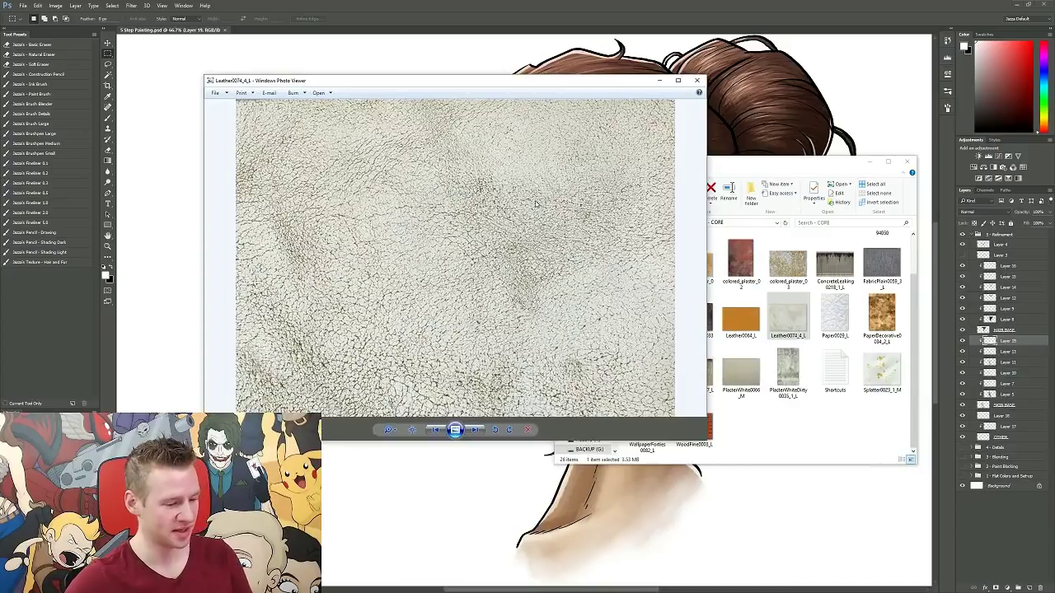
# Browse the remaining texture images in the CORE folder, including the paper and plaster surfaces, and close the photo viewer.
pyautogui.press('Right')
pyautogui.press('Right')
pyautogui.press('Right')
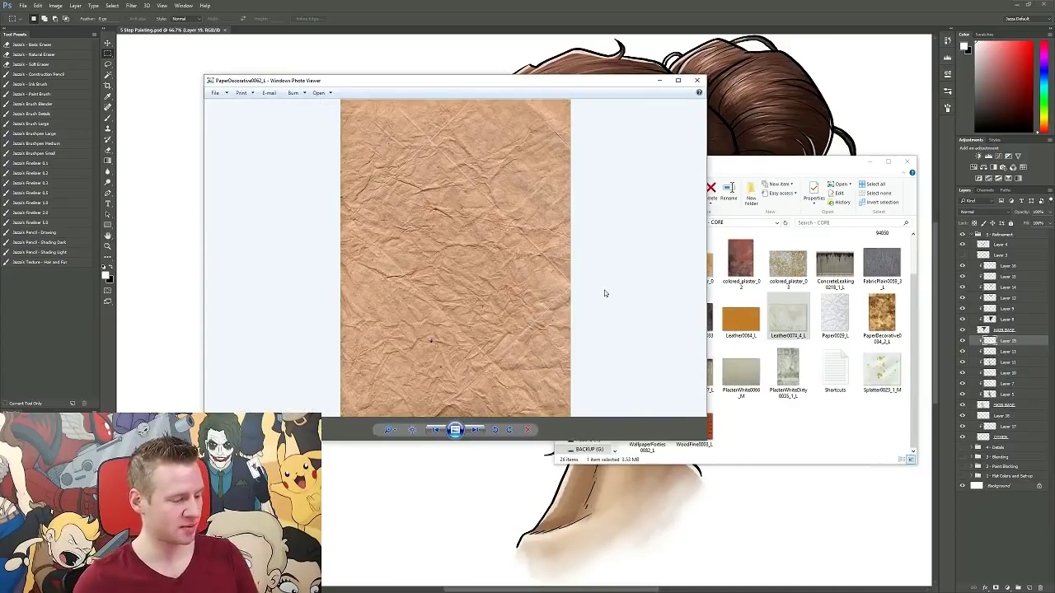
pyautogui.press('Right')
pyautogui.press('Right')
pyautogui.press('Left')
pyautogui.press('Right')
pyautogui.press('Right')
pyautogui.press('Right')
pyautogui.press('Right')
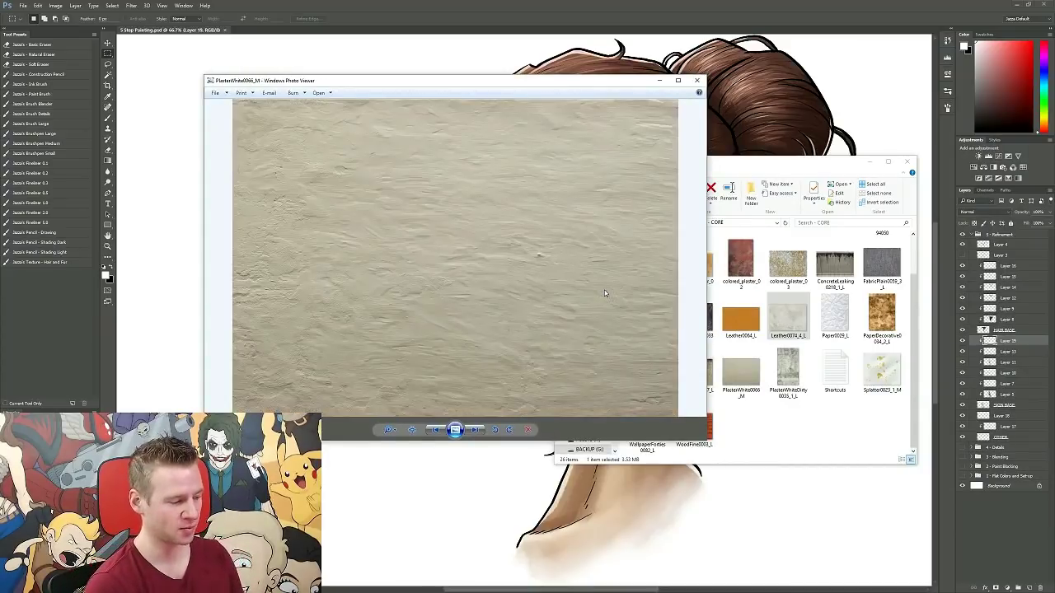
pyautogui.press('Right')
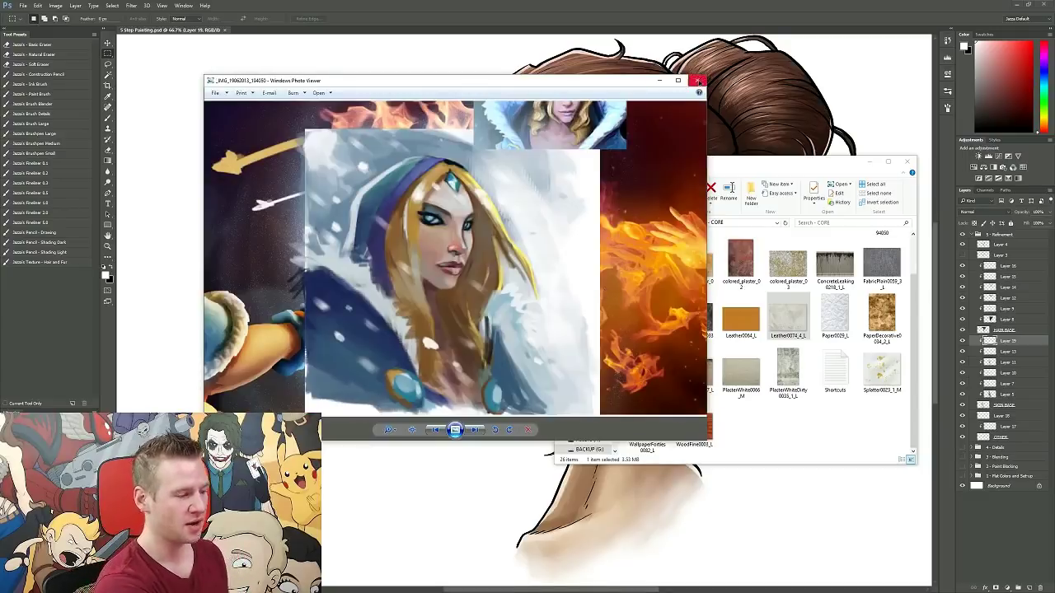
pyautogui.click(697, 80)
# Place the PlasterWhite0066_M texture in the Photoshop portrait document, enlarge it to cover the figure, and clip it to the skin layers.
pyautogui.scroll(1, 787, 387)
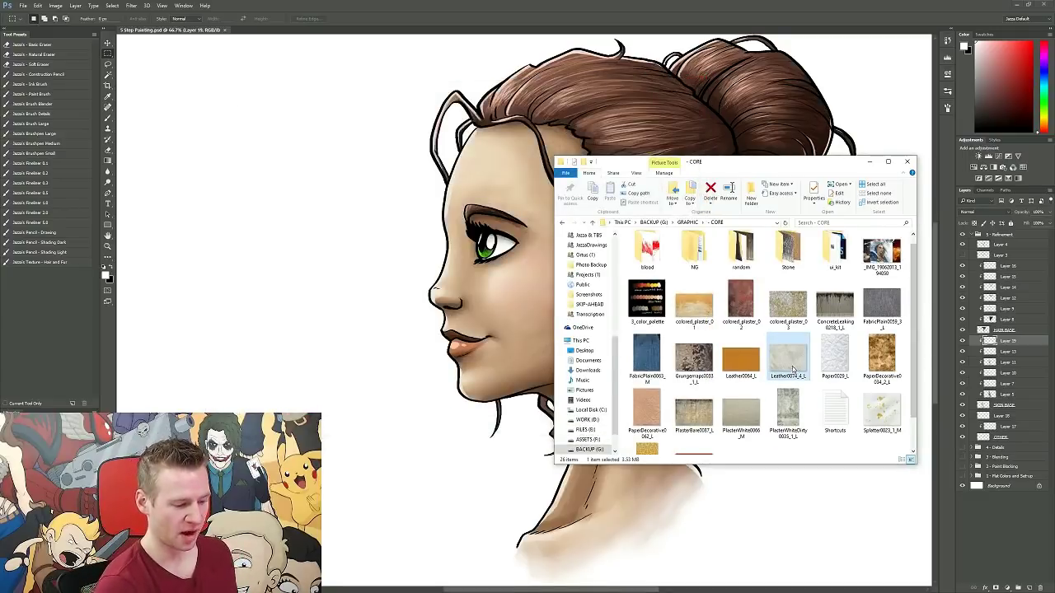
pyautogui.moveTo(789, 356); pyautogui.dragTo(523, 334)
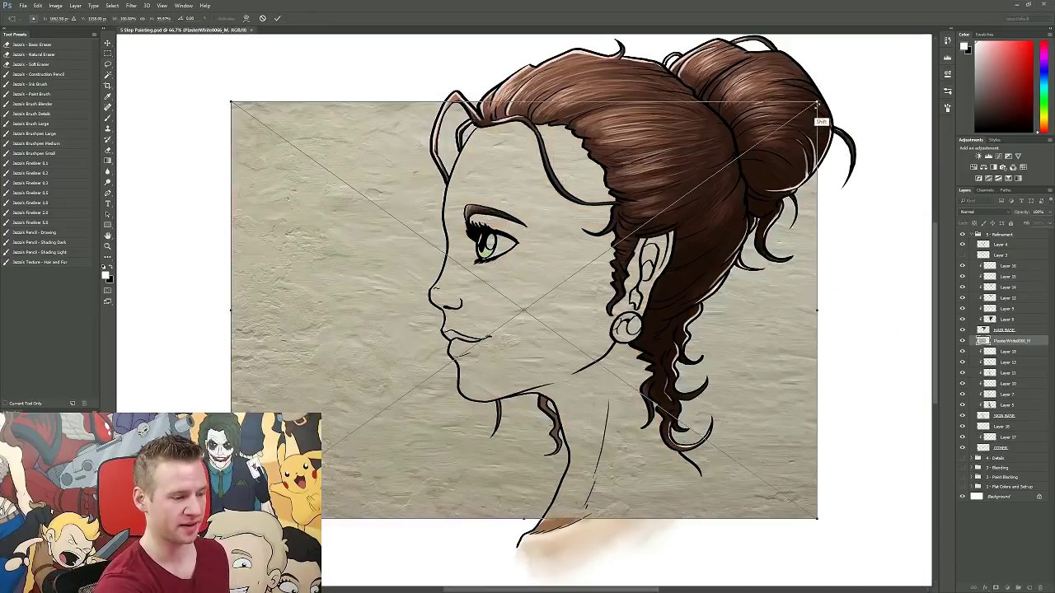
pyautogui.moveTo(818, 101)
pyautogui.mouseDown()
pyautogui.moveTo(890, 48)
pyautogui.moveTo(882, 52)
pyautogui.mouseUp()
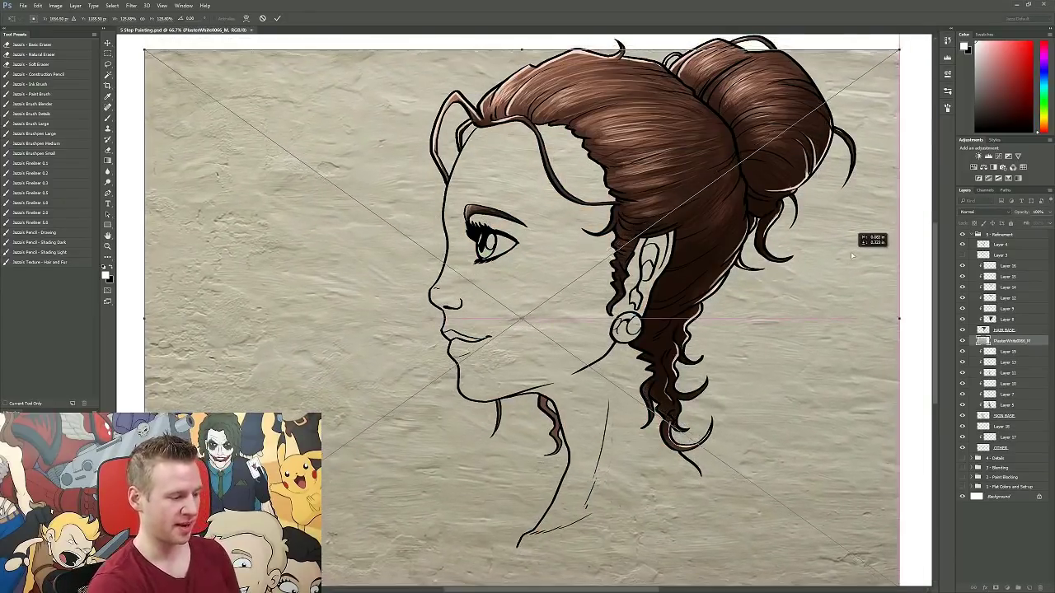
pyautogui.press('Return')
pyautogui.keyDown('alt'); pyautogui.click(1012, 347); pyautogui.keyUp('alt')
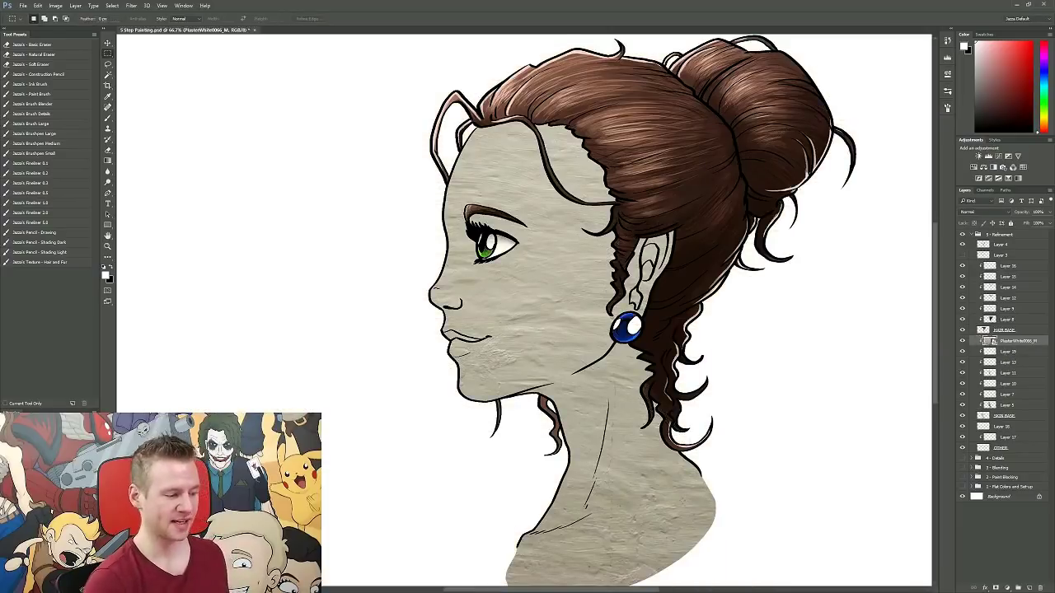
# Try different blend modes on the plaster texture layer, including Color Burn and Darker Color, and settle on Soft Light.
pyautogui.moveTo(796, 438)
pyautogui.mouseDown()
pyautogui.moveTo(812, 396)
pyautogui.moveTo(793, 427)
pyautogui.mouseUp()
pyautogui.click(979, 213)
pyautogui.click(979, 215)
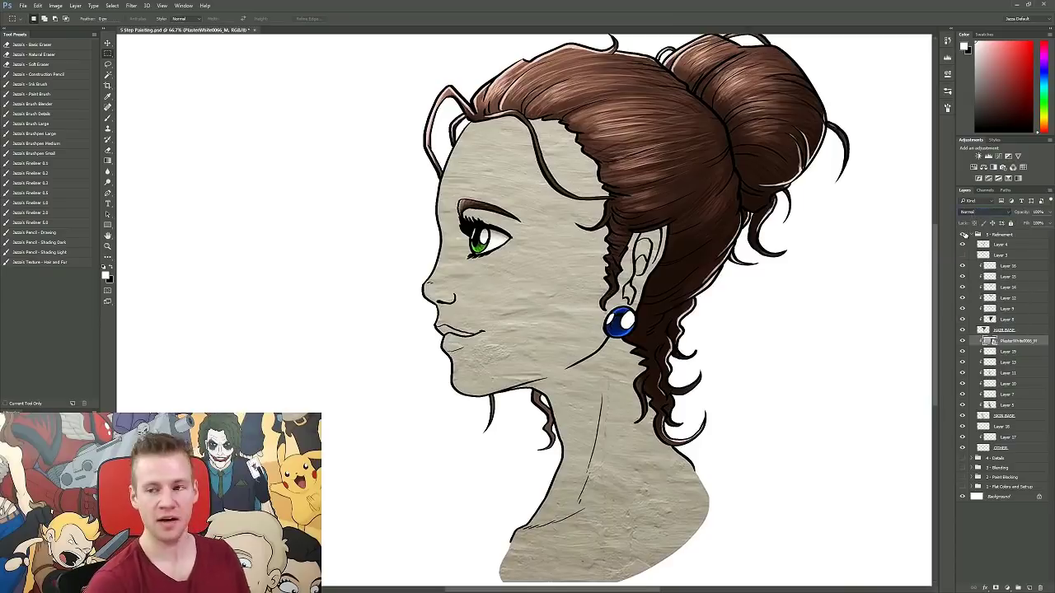
pyautogui.press('Down')
pyautogui.press('Down')
pyautogui.press('Down')
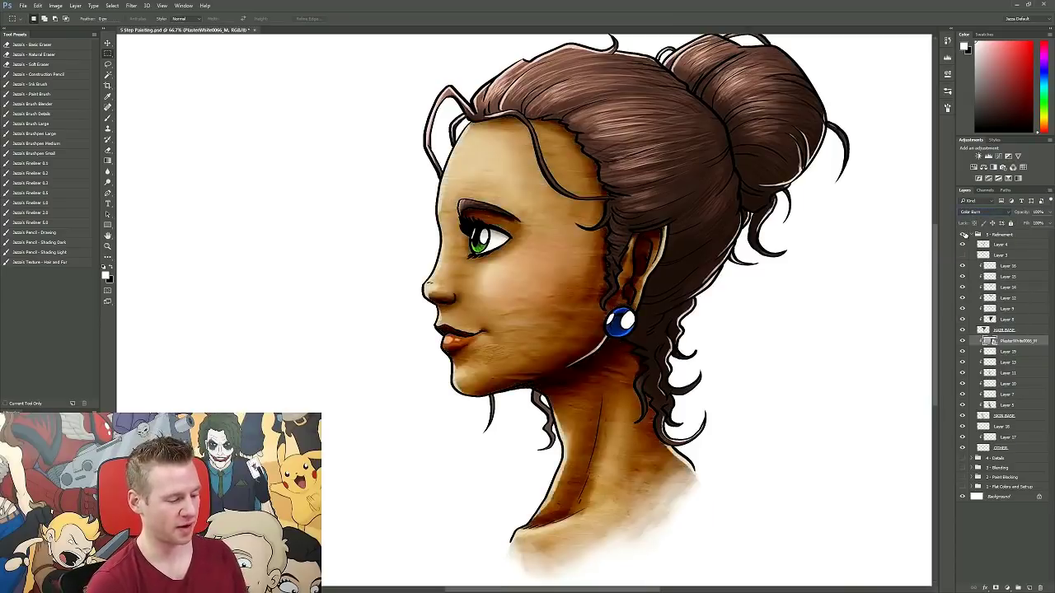
pyautogui.press('Up')
pyautogui.press('Down')
pyautogui.press('Down')
pyautogui.press('Down')
pyautogui.press('Down')
pyautogui.press('Down')
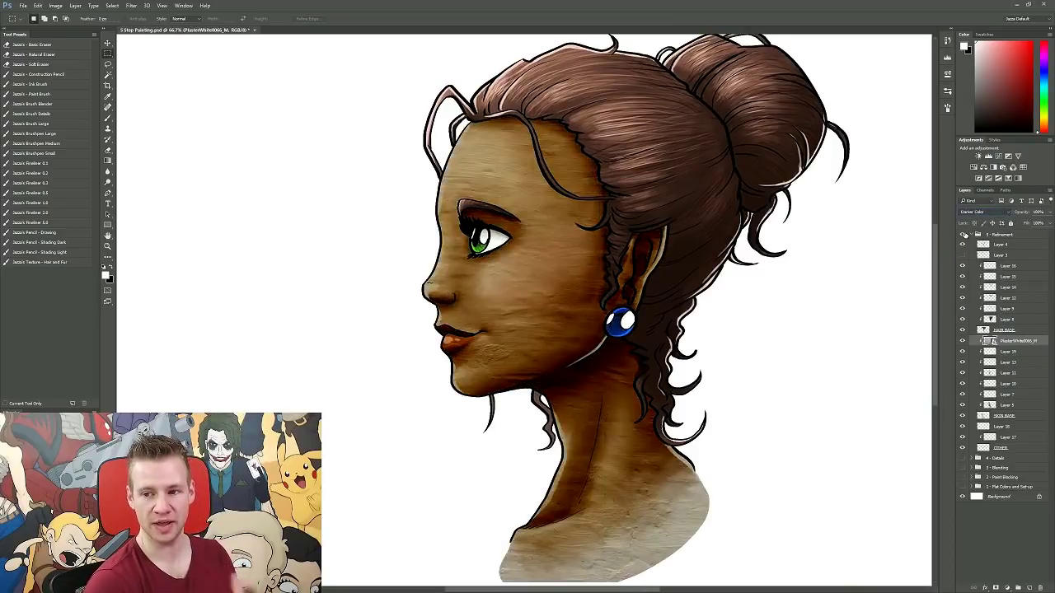
pyautogui.press('Down')
pyautogui.press('Down')
pyautogui.press('Down')
pyautogui.press('Down')
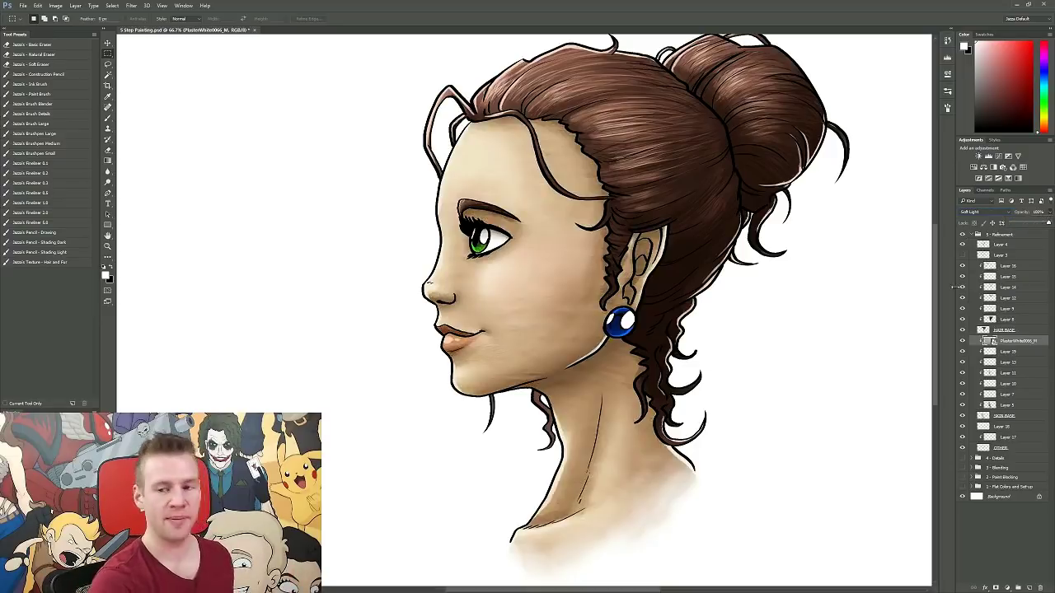
# Lower the Soft Light texture layer's opacity and compare the skin with the texture shown and hidden.
pyautogui.click(1011, 224)
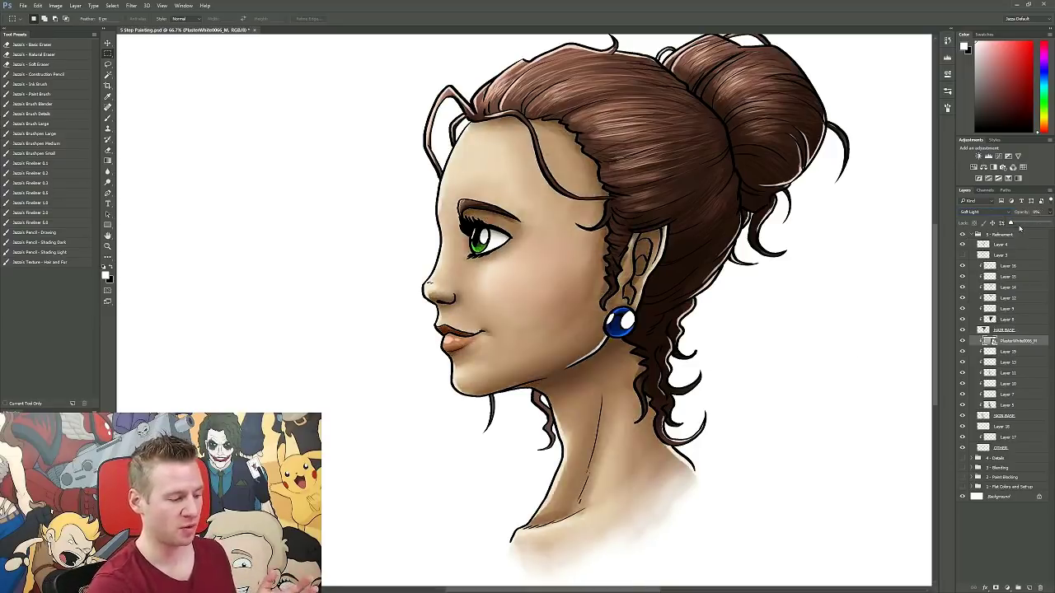
pyautogui.moveTo(1020, 228); pyautogui.dragTo(1025, 225)
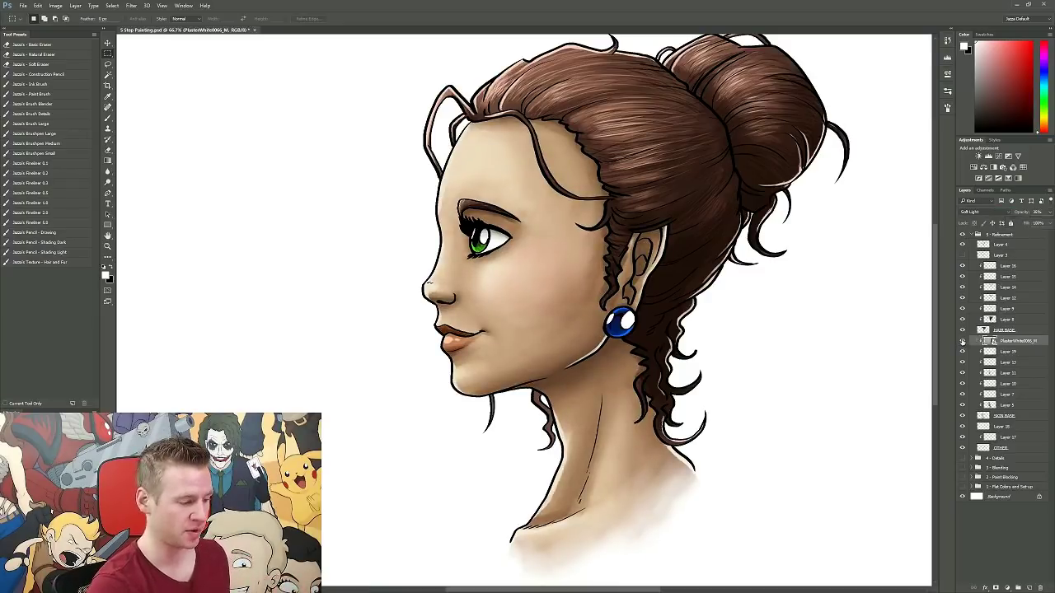
pyautogui.click(962, 341)
pyautogui.click(962, 340)
pyautogui.click(962, 341)
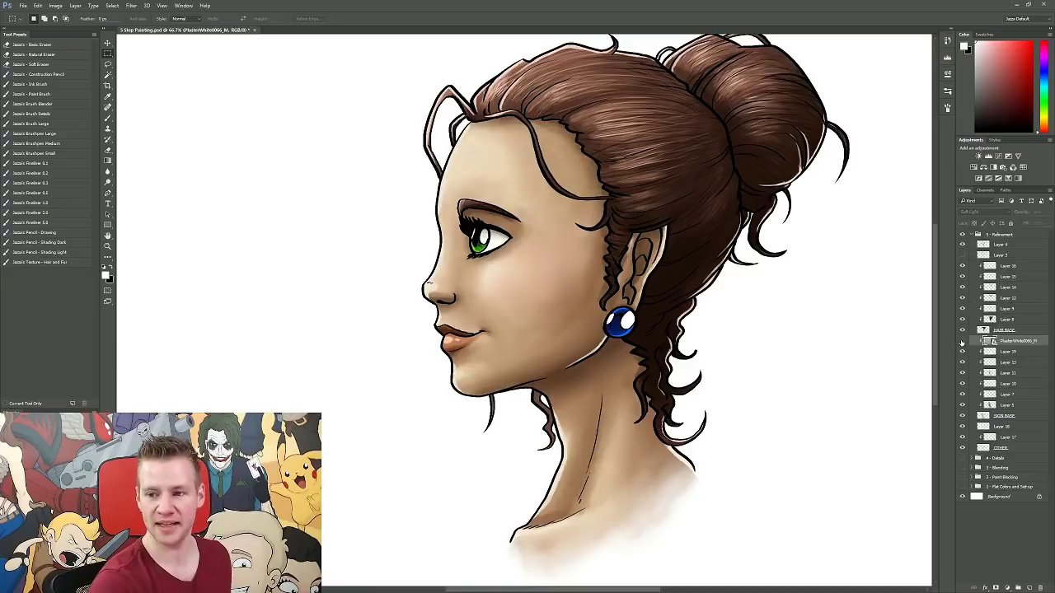
pyautogui.click(962, 341)
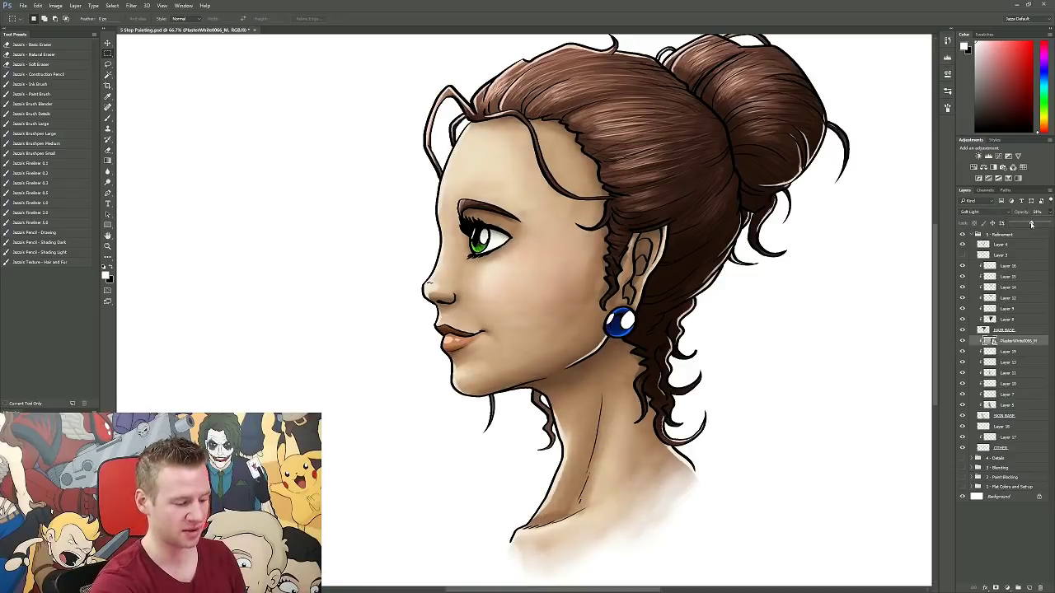
# Cycle through the blend modes again and set the plaster texture layer to Color Burn.
pyautogui.click(993, 212)
pyautogui.click(993, 213)
pyautogui.press('Up')
pyautogui.press('Up')
pyautogui.press('Up')
pyautogui.press('Up')
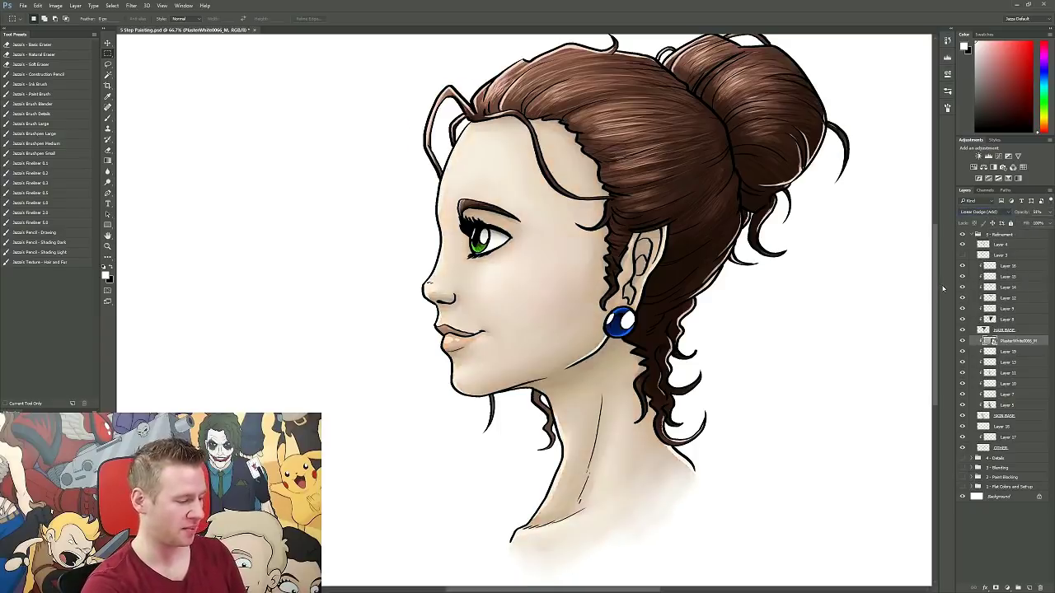
pyautogui.press('Up')
pyautogui.press('Up')
pyautogui.press('Up')
pyautogui.press('Up')
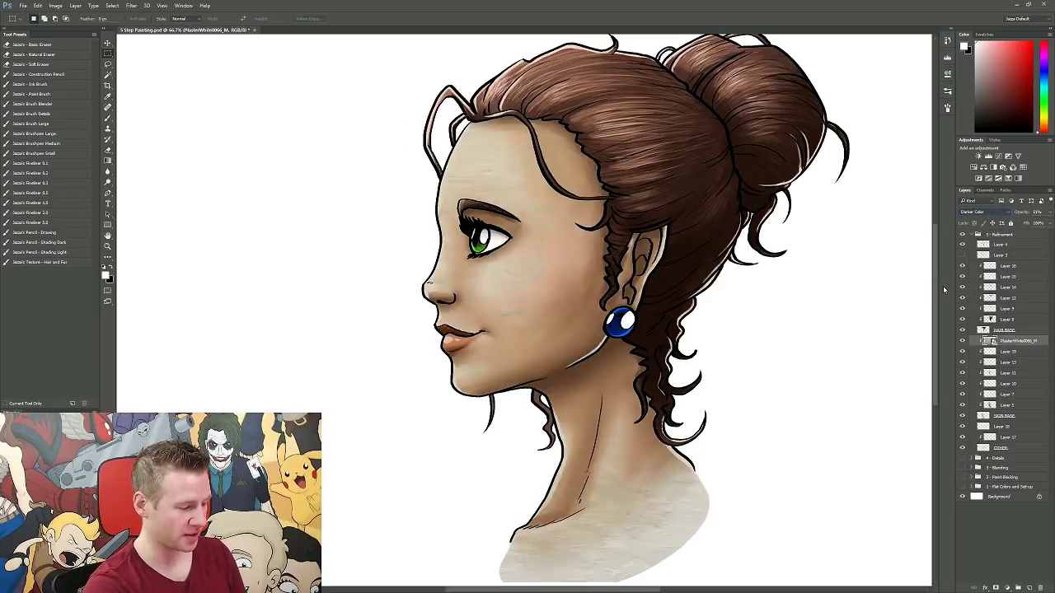
pyautogui.press('Up')
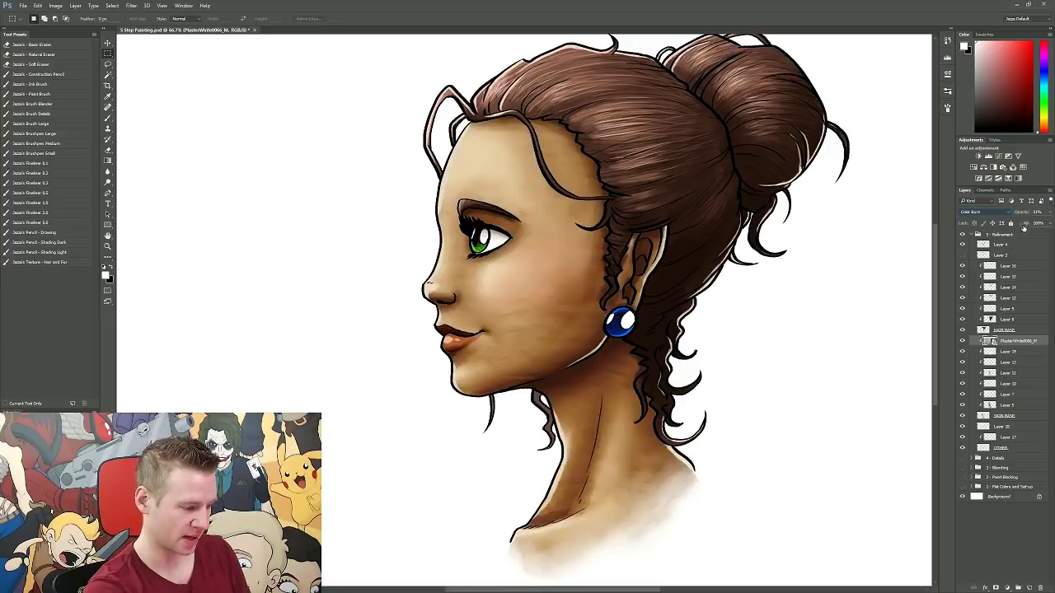
pyautogui.press('Up')
pyautogui.press('Down')
# Reduce the Color Burn texture layer's opacity to about 10% and compare the skin with and without it.
pyautogui.click(1050, 213)
pyautogui.moveTo(1032, 224); pyautogui.dragTo(1016, 233)
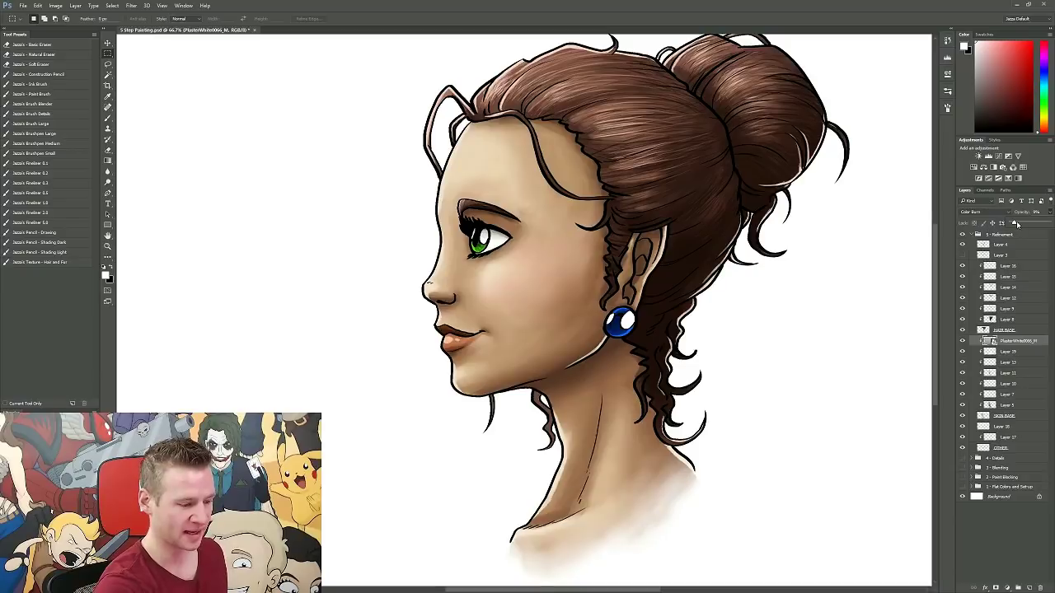
pyautogui.click(962, 341)
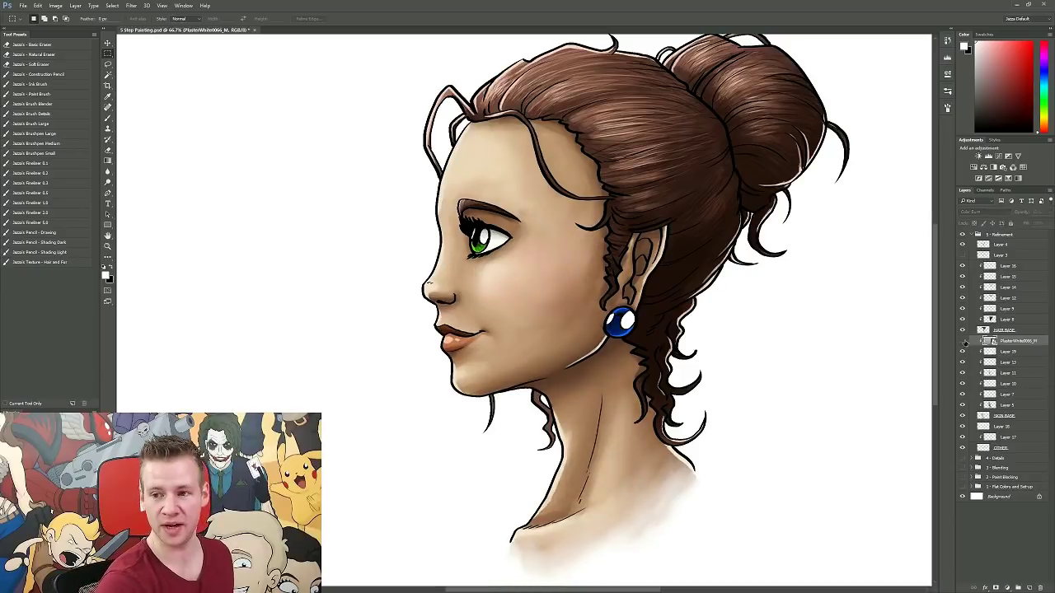
pyautogui.click(962, 342)
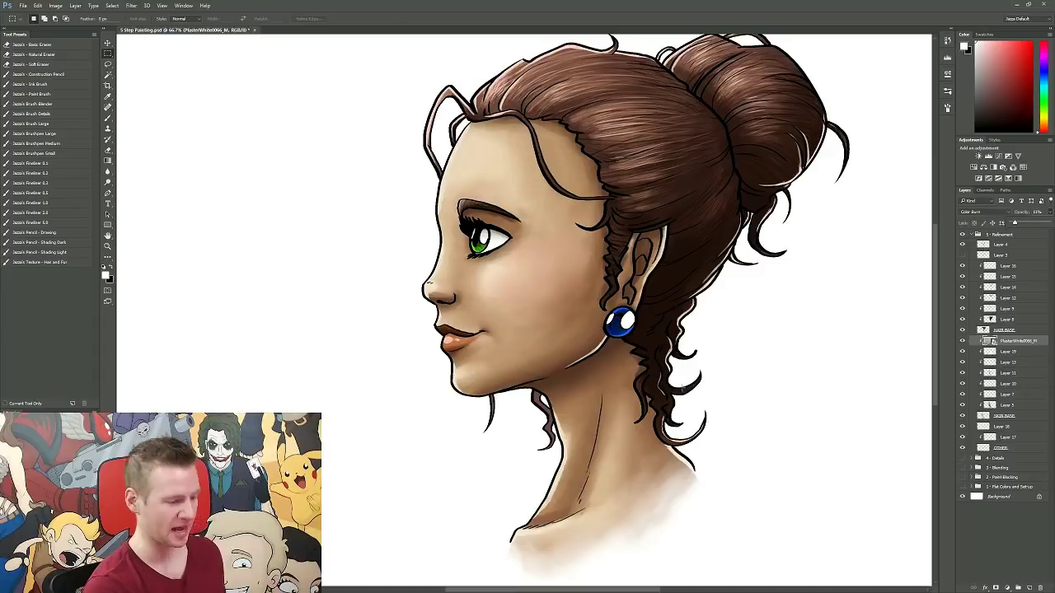
# Shift the plaster texture slightly downward over the skin with the Move tool and save the document.
pyautogui.press('v')
pyautogui.moveTo(684, 376); pyautogui.dragTo(665, 447)
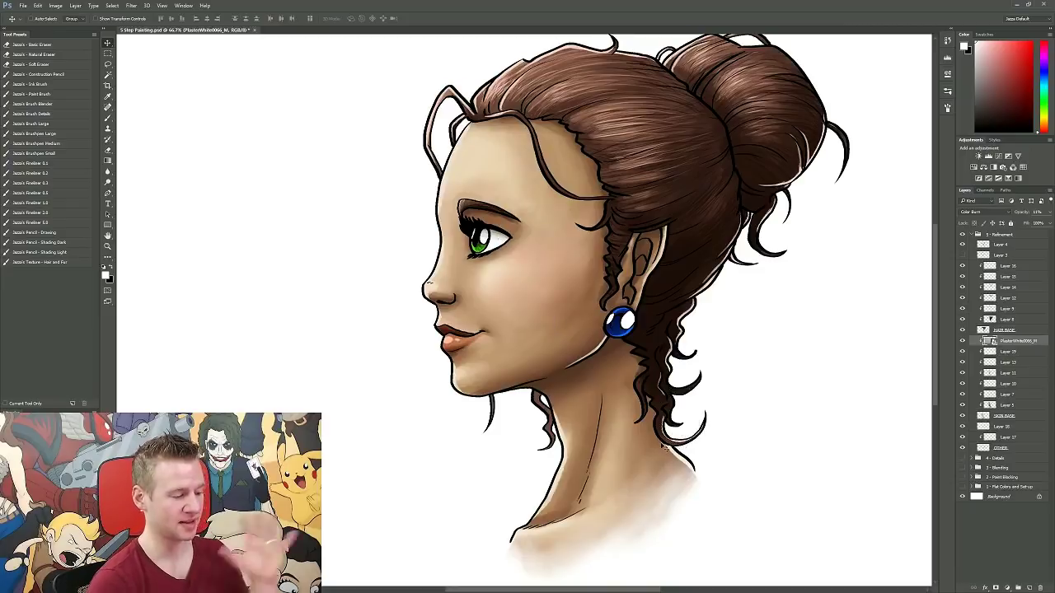
pyautogui.hotkey('ctrl', 's')
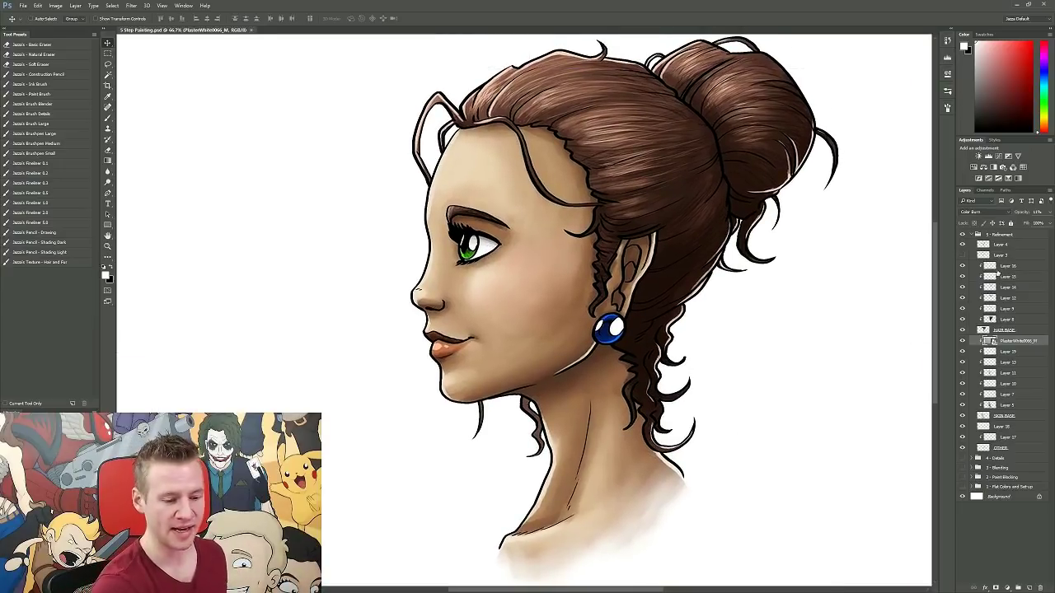
# Remove the hidden layer directly below Layer 4 in the 5 - Refinement group.
pyautogui.click(1005, 267)
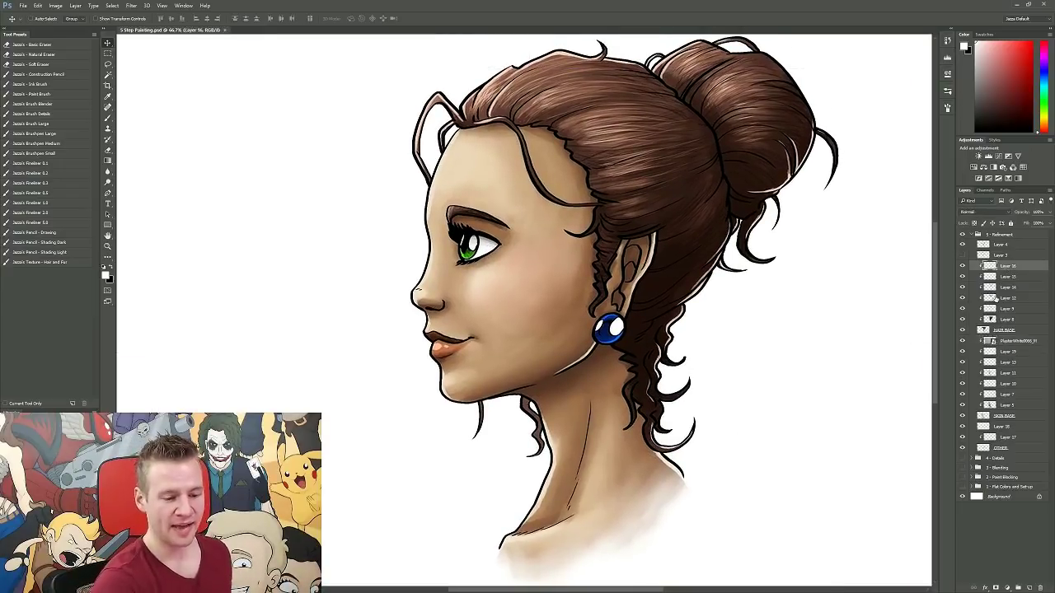
pyautogui.click(1009, 246)
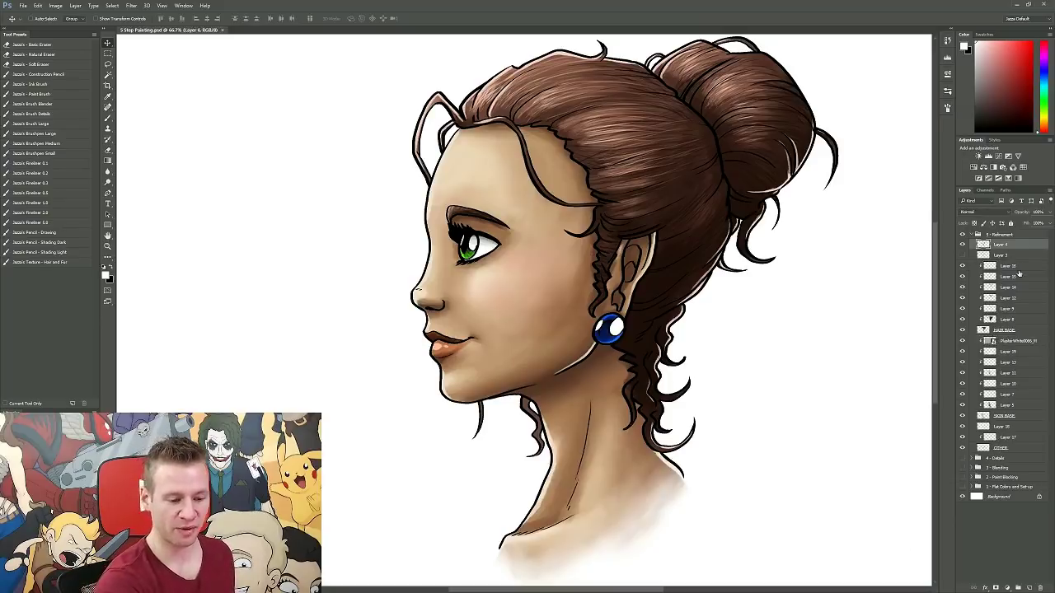
pyautogui.keyDown('shift'); pyautogui.click(997, 256); pyautogui.keyUp('shift')
pyautogui.hotkey('ctrl', 'e')
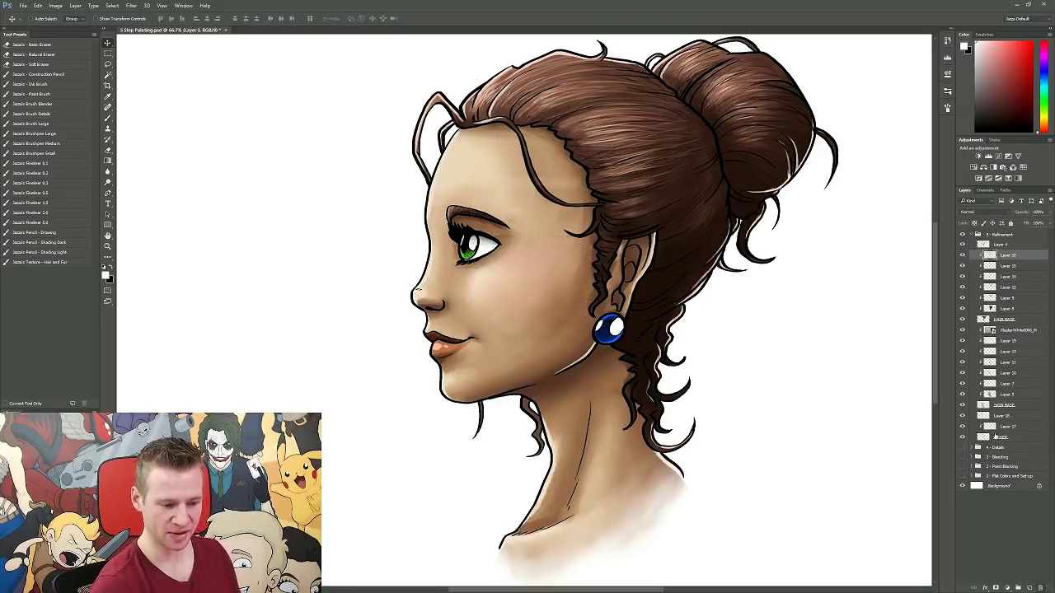
# Duplicate the layers from Layer 4 down to OTHER and merge the copies into one layer, leaving only the merged portrait visible.
pyautogui.keyDown('shift'); pyautogui.click(1011, 441); pyautogui.keyUp('shift')
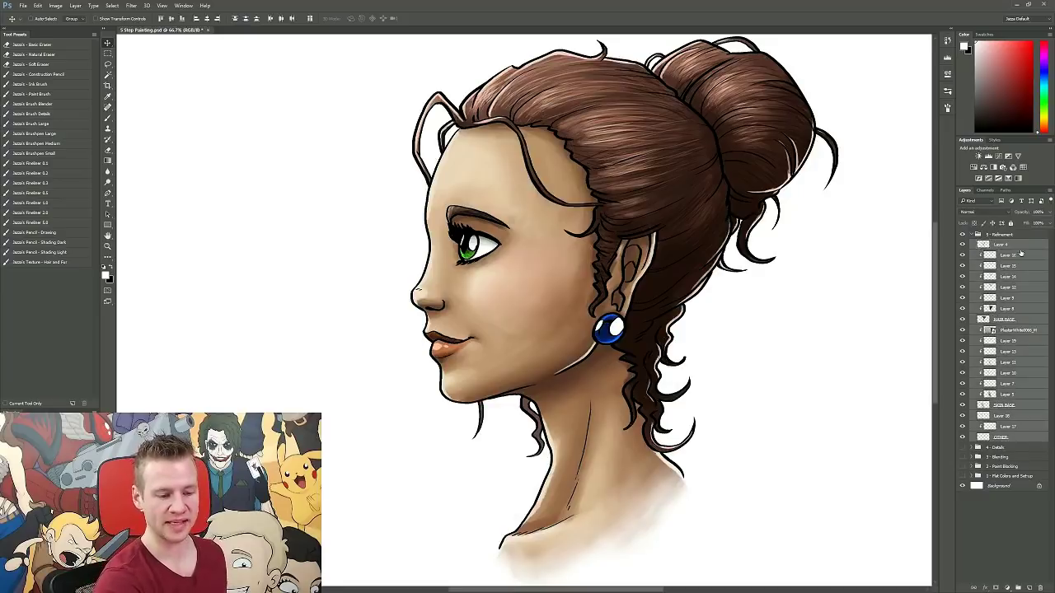
pyautogui.hotkey('ctrl', 'j')
pyautogui.rightClick(1005, 249)
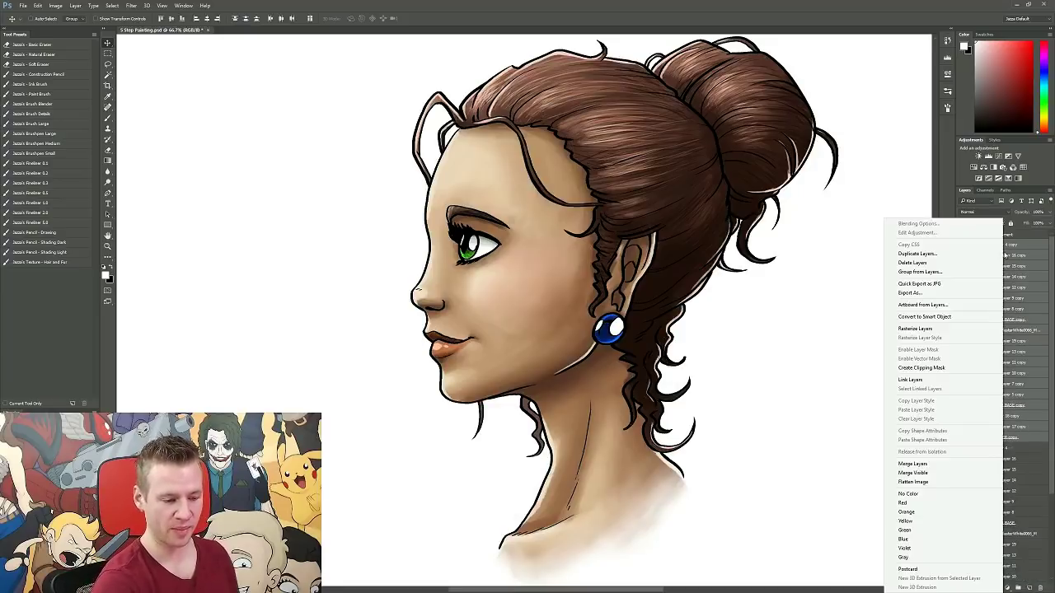
pyautogui.click(927, 465)
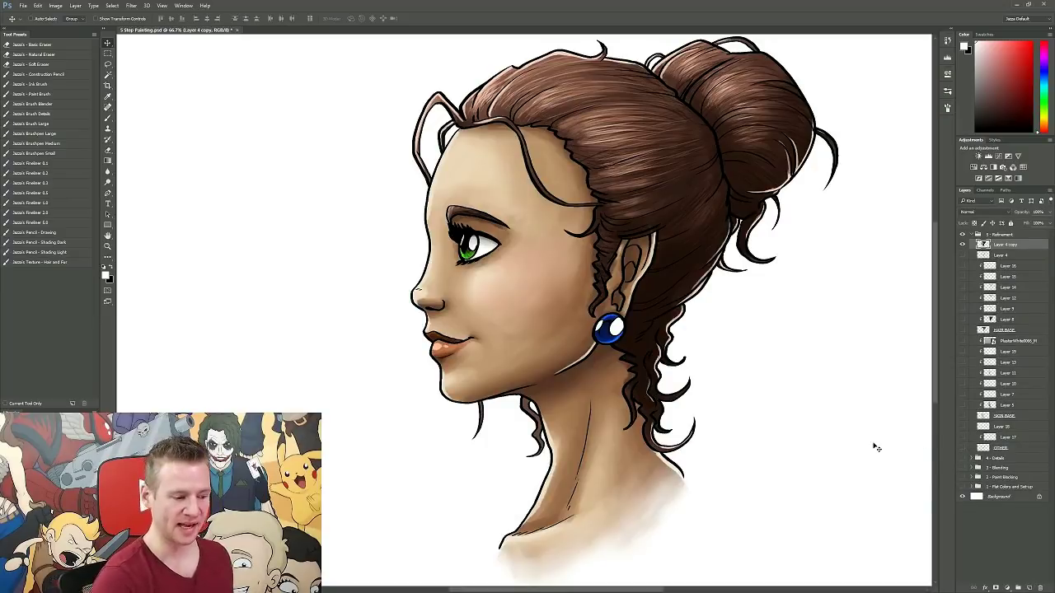
pyautogui.click(962, 244)
pyautogui.click(963, 245)
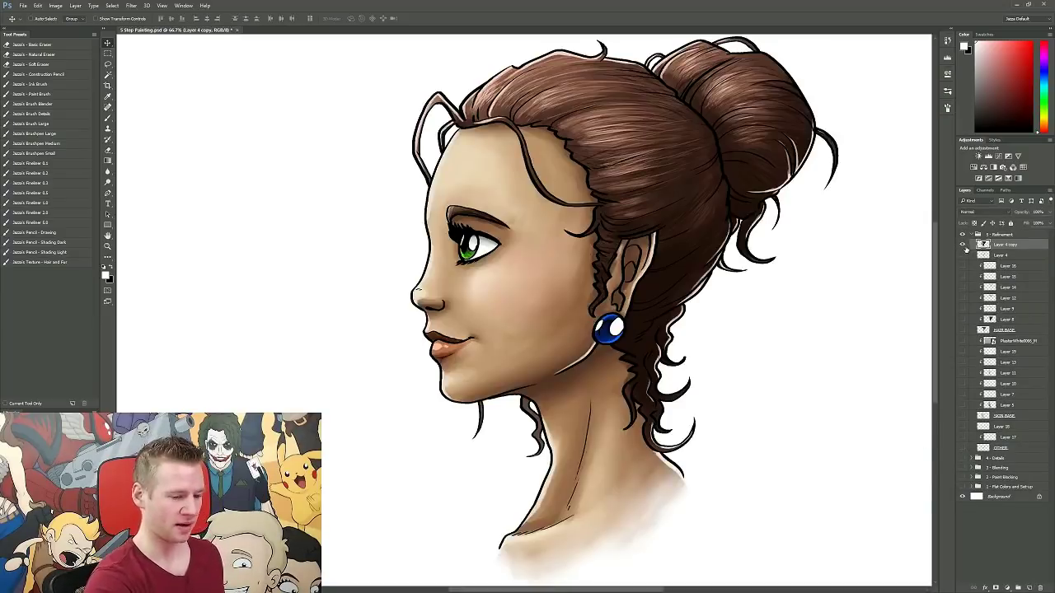
pyautogui.moveTo(874, 299); pyautogui.dragTo(853, 304)
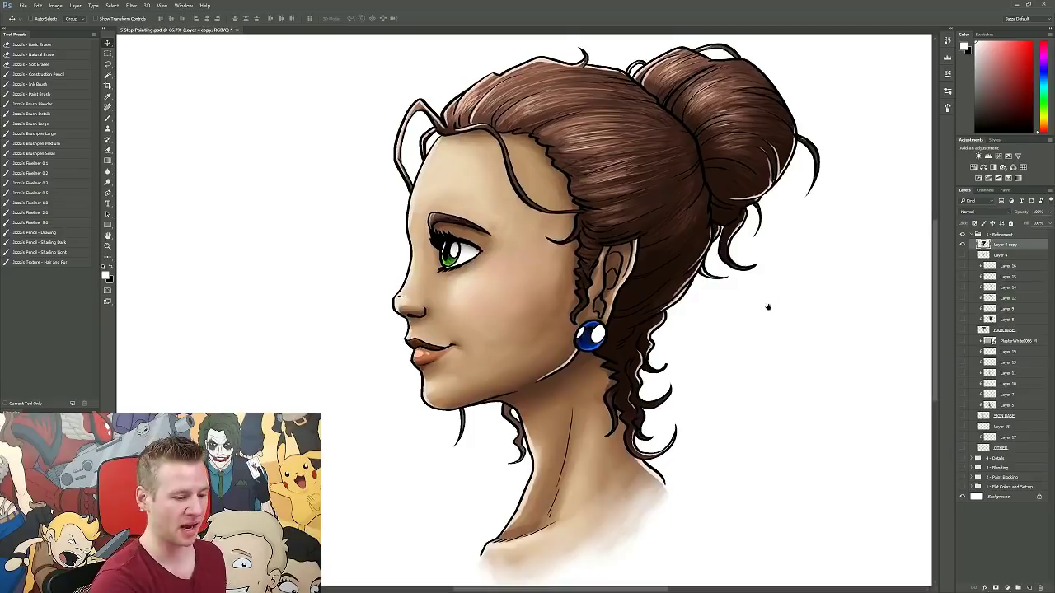
pyautogui.click(964, 245)
pyautogui.click(963, 246)
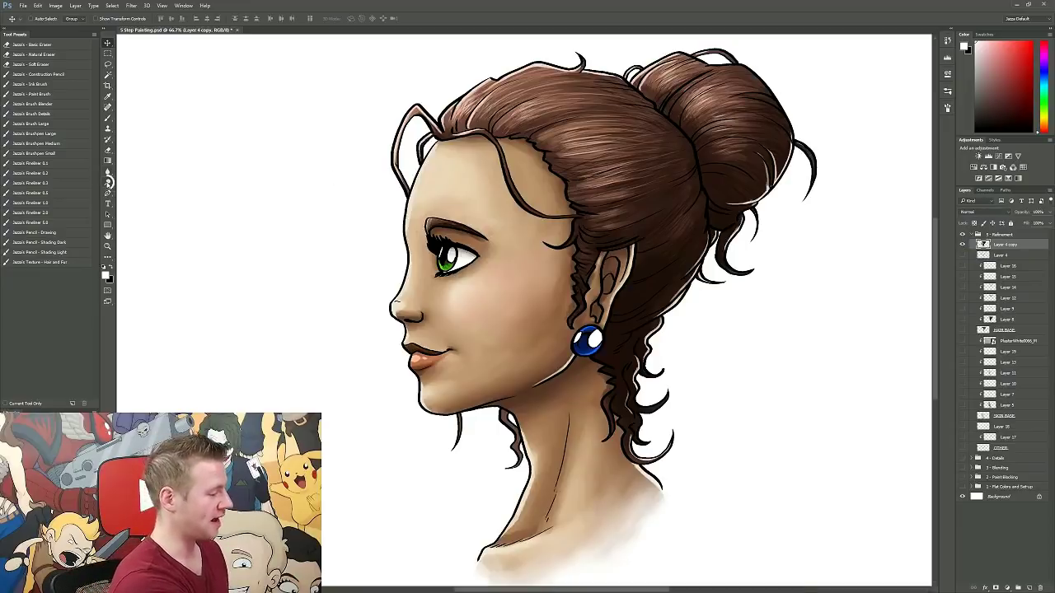
# Darken the skin across the cheek and face on the merged layer with the Burn tool, using the Midtones range at 50% exposure.
pyautogui.click(107, 183)
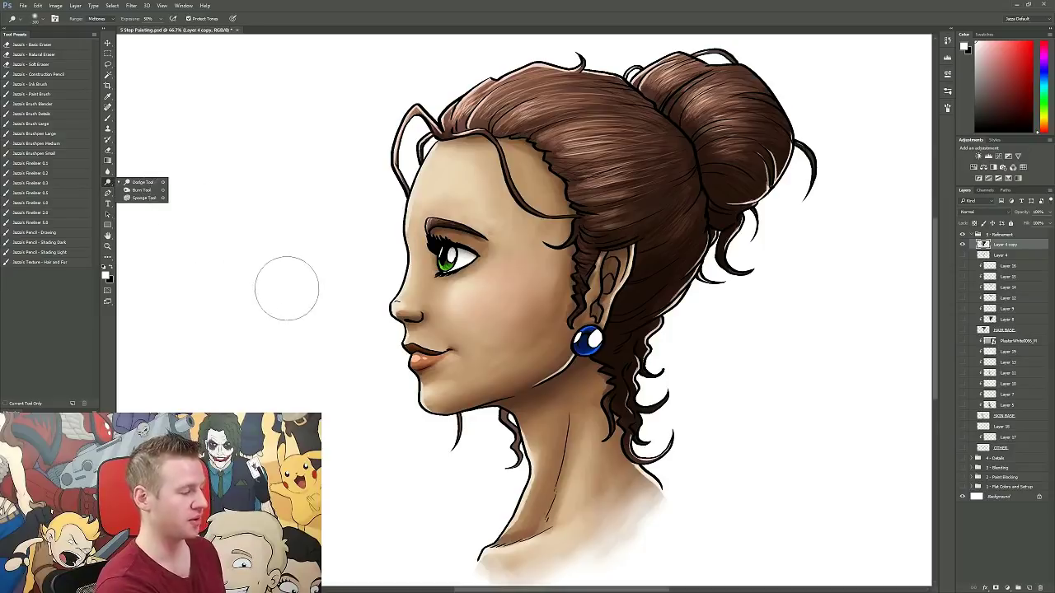
pyautogui.click(142, 190)
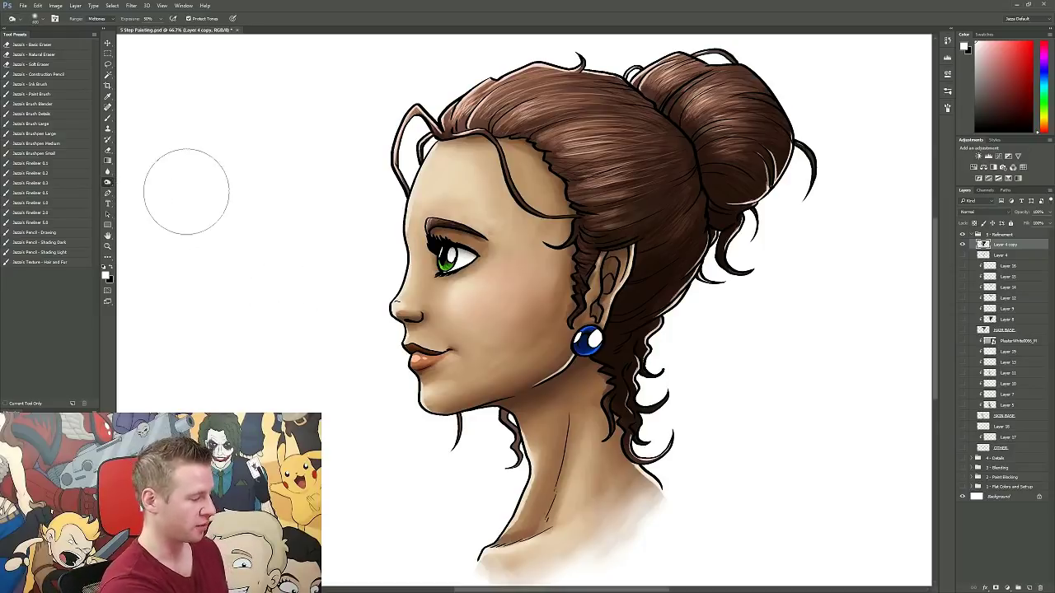
pyautogui.moveTo(495, 338)
pyautogui.mouseDown()
pyautogui.moveTo(486, 362)
pyautogui.moveTo(528, 247)
pyautogui.moveTo(470, 231)
pyautogui.mouseUp()
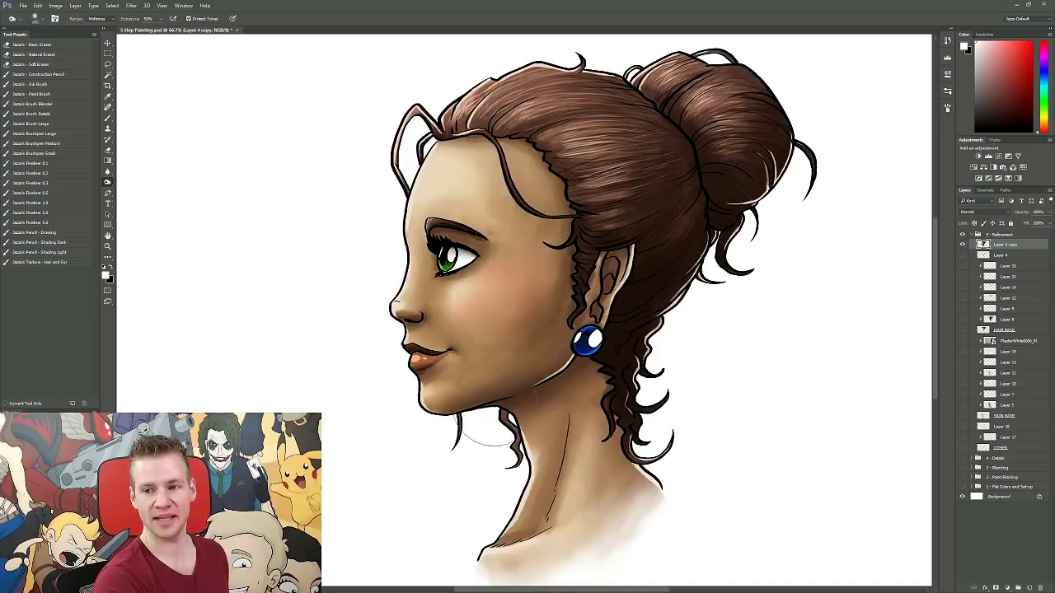
# Undo the last burn stroke on the face and darken the hair near the hairline with the Burn tool at 20% exposure.
pyautogui.hotkey('ctrl', 'z')
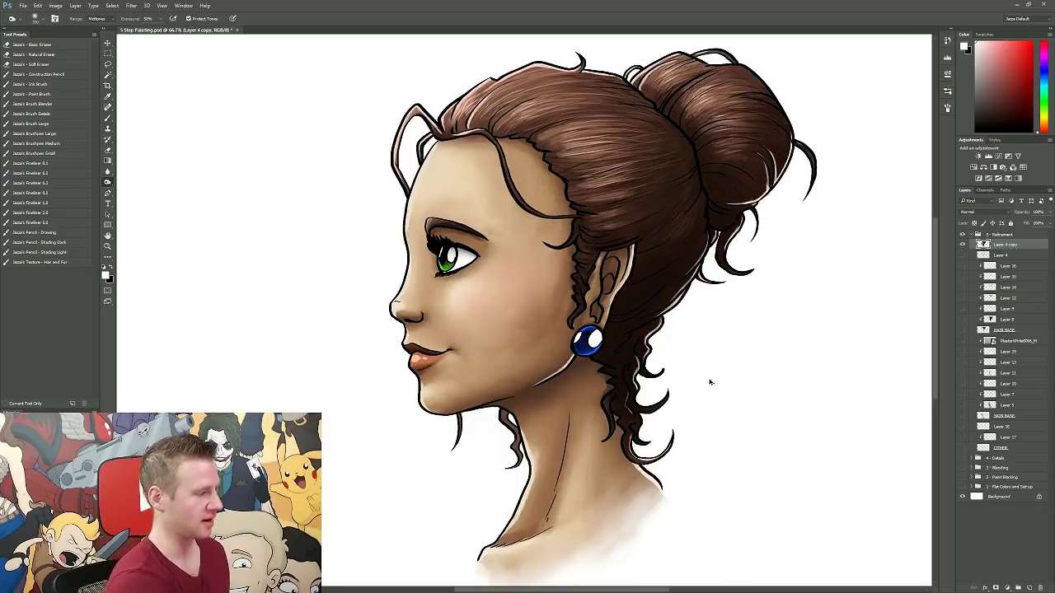
pyautogui.click(158, 19)
pyautogui.click(161, 30)
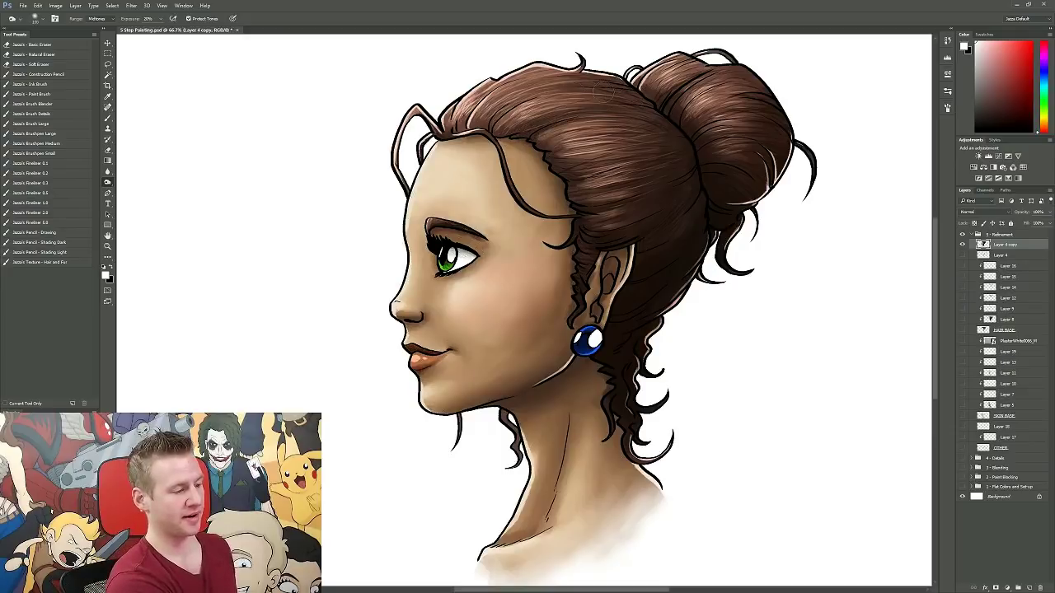
pyautogui.moveTo(490, 117); pyautogui.dragTo(500, 108)
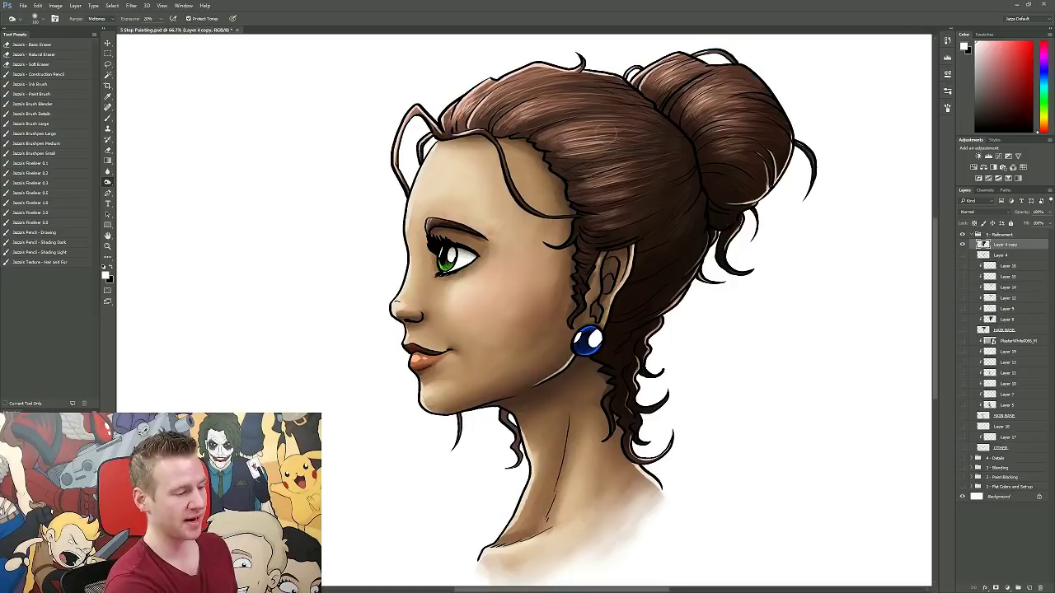
# Undo a trial Dodge stroke on the cheek and lighten the hair on the crown and bun with the Dodge tool at 20% exposure.
pyautogui.rightClick(107, 182)
pyautogui.click(132, 190)
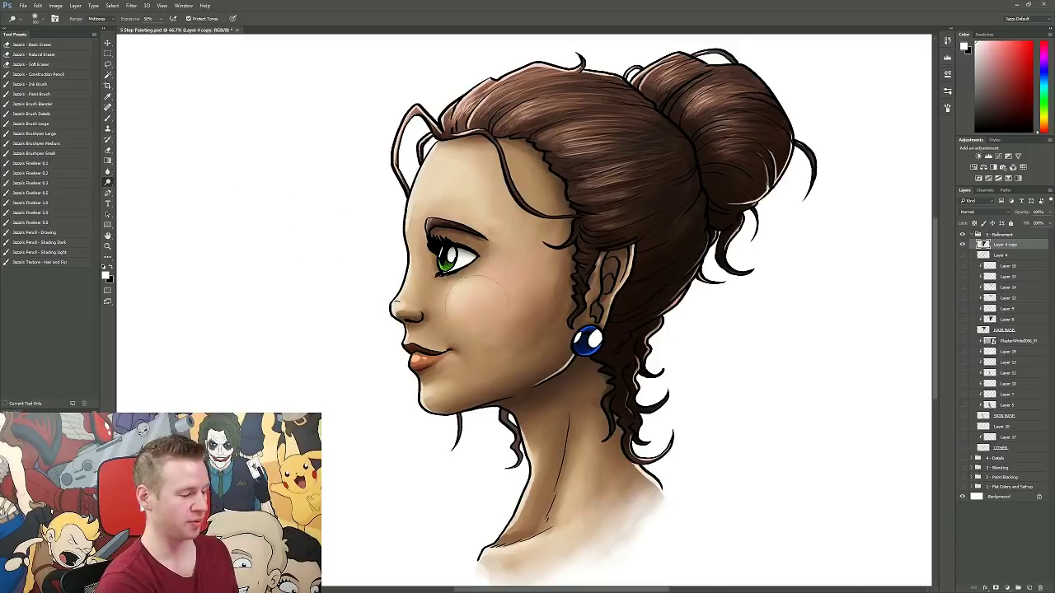
pyautogui.moveTo(477, 307)
pyautogui.mouseDown()
pyautogui.moveTo(539, 302)
pyautogui.moveTo(478, 217)
pyautogui.moveTo(527, 354)
pyautogui.mouseUp()
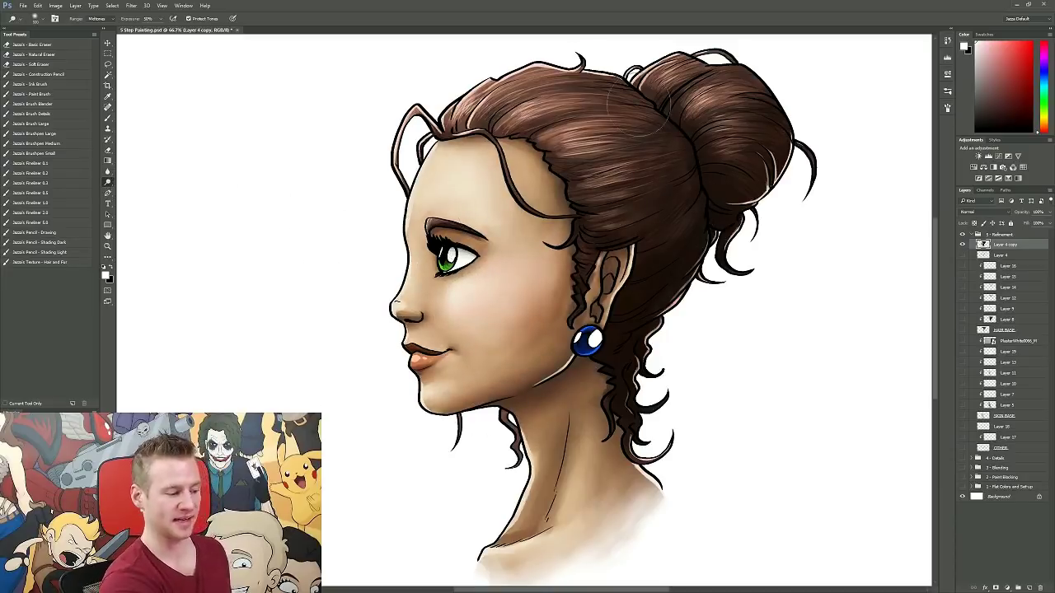
pyautogui.hotkey('ctrl', 'z')
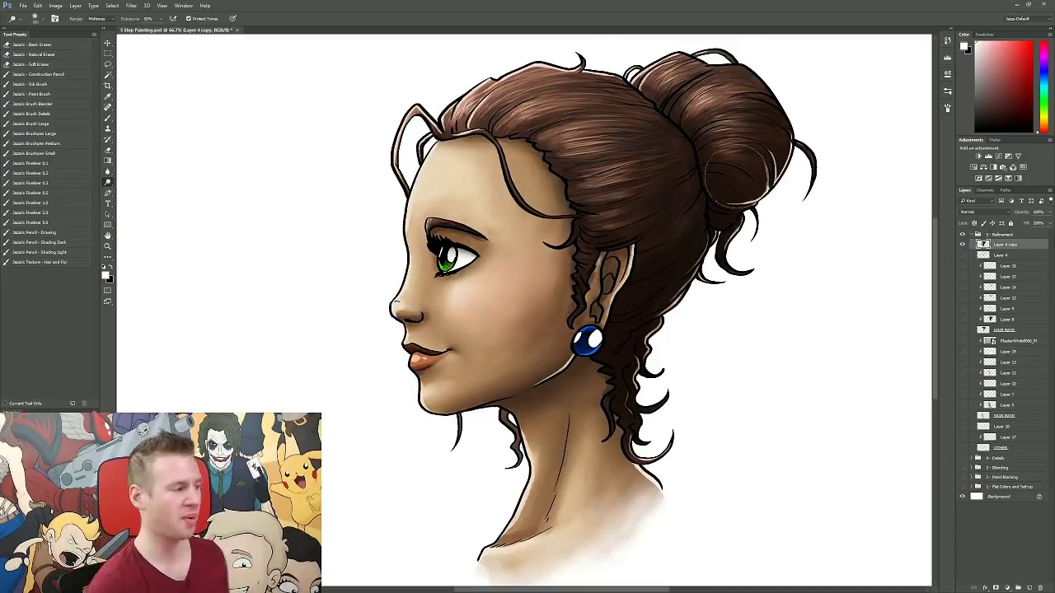
pyautogui.press('2')
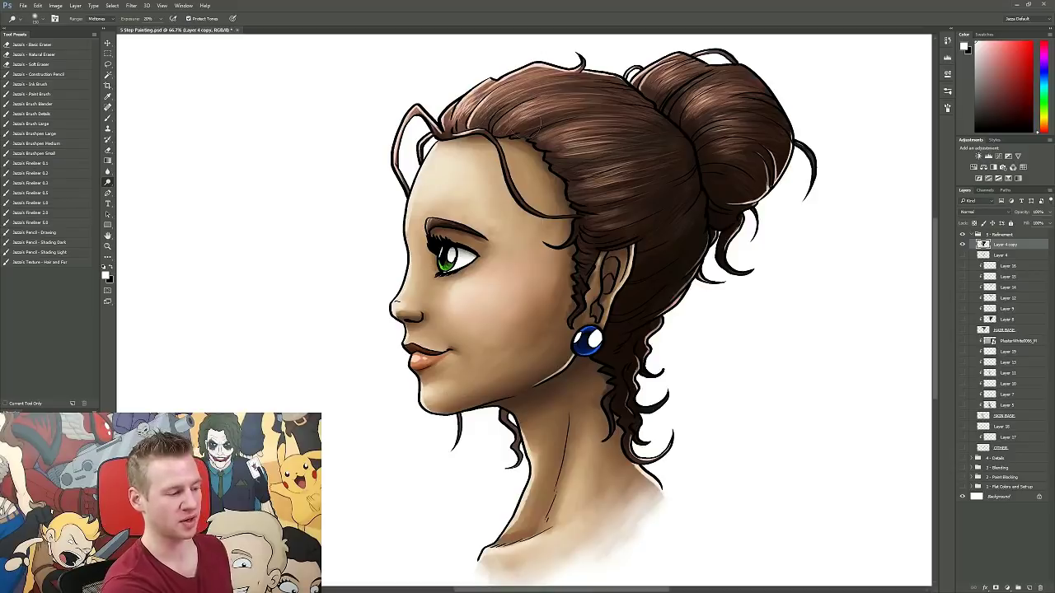
pyautogui.moveTo(569, 136); pyautogui.dragTo(643, 122)
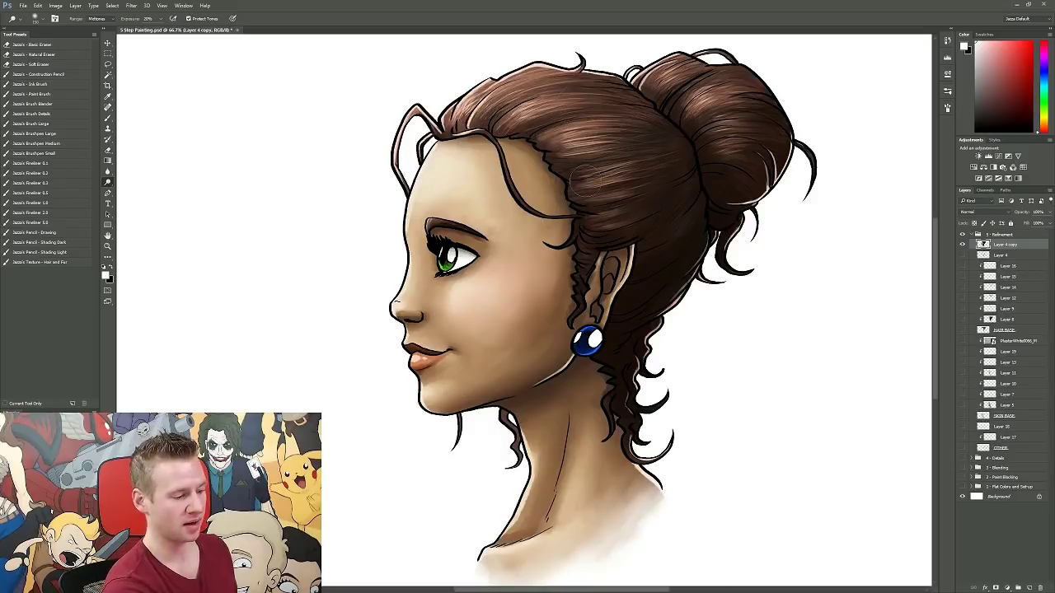
pyautogui.moveTo(670, 75); pyautogui.dragTo(689, 84)
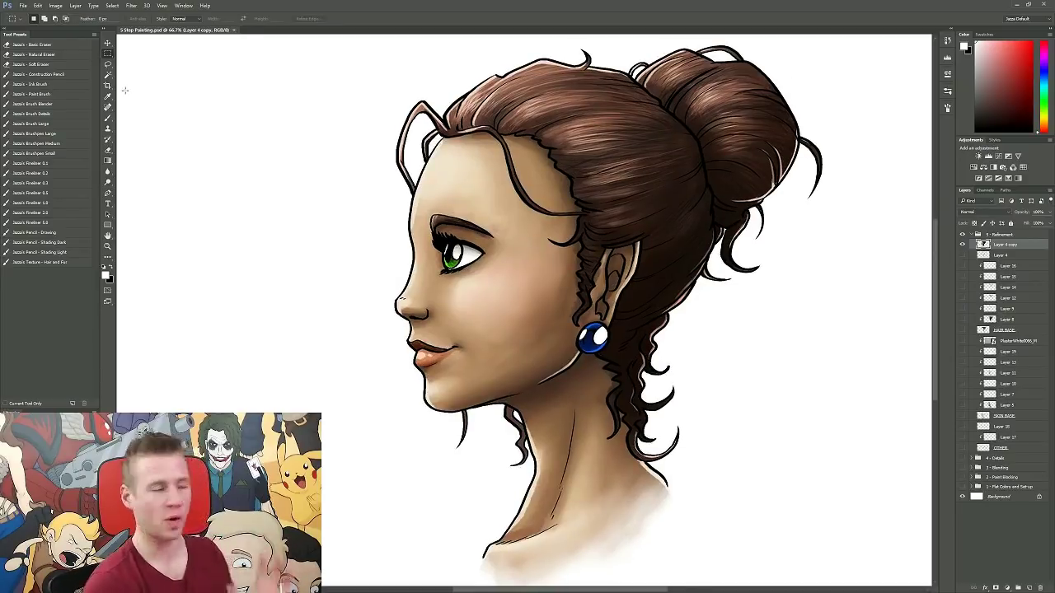
# Apply a Hue/Saturation adjustment to the merged portrait layer with Hue -4 and Saturation -8.
pyautogui.click(55, 6)
pyautogui.moveTo(104, 28)
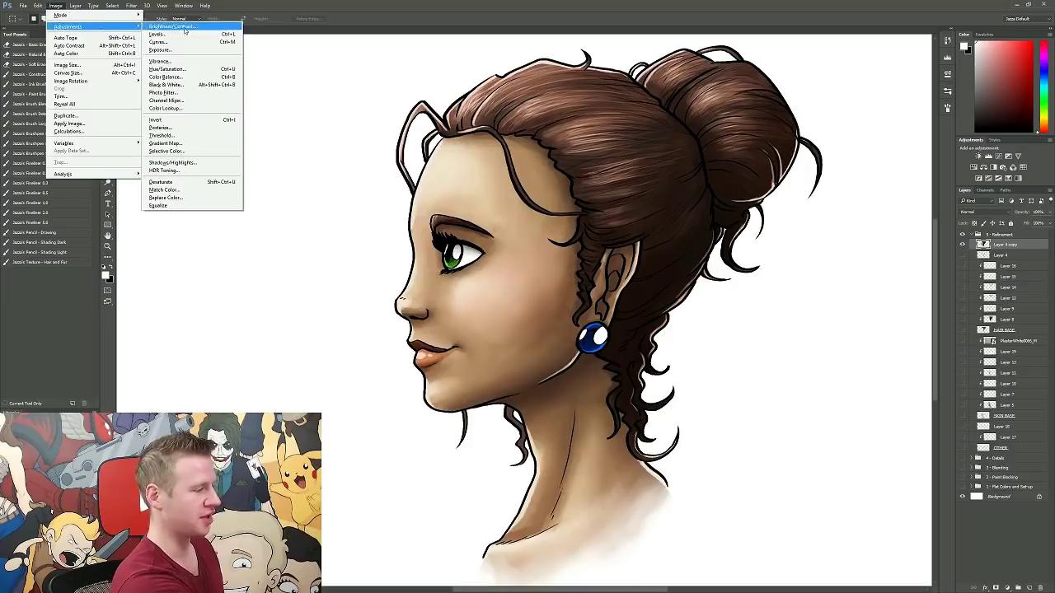
pyautogui.click(217, 72)
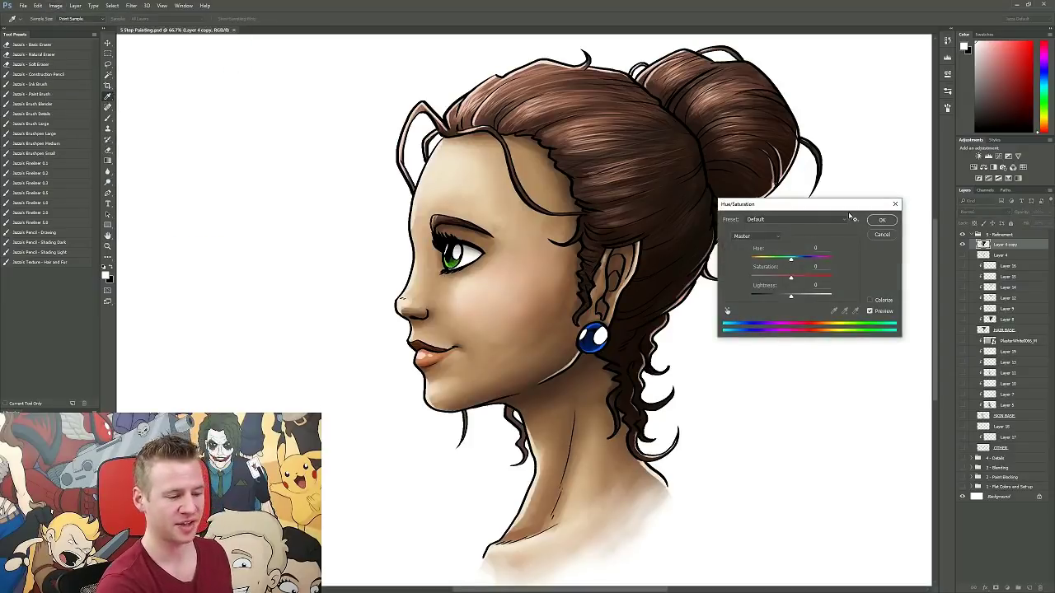
pyautogui.moveTo(792, 280)
pyautogui.mouseDown()
pyautogui.moveTo(816, 281)
pyautogui.moveTo(766, 283)
pyautogui.moveTo(817, 285)
pyautogui.mouseUp()
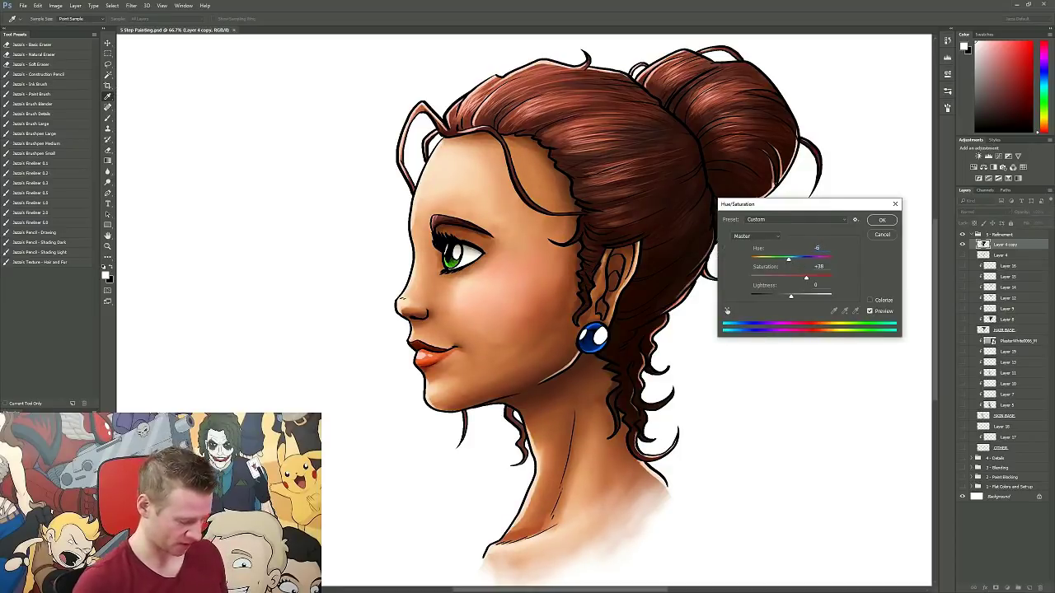
pyautogui.moveTo(806, 280); pyautogui.dragTo(794, 282)
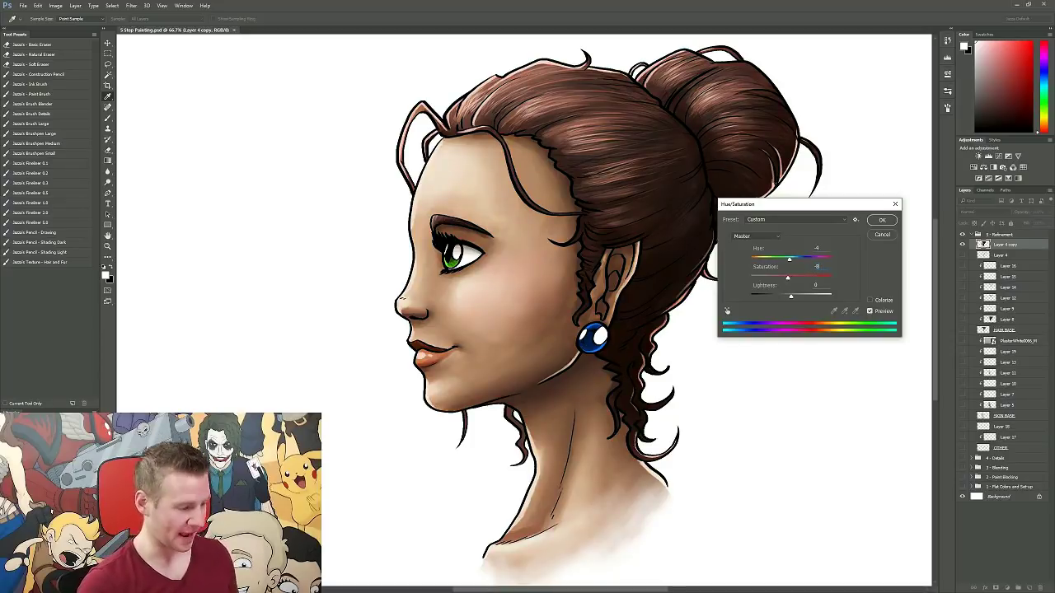
pyautogui.click(878, 221)
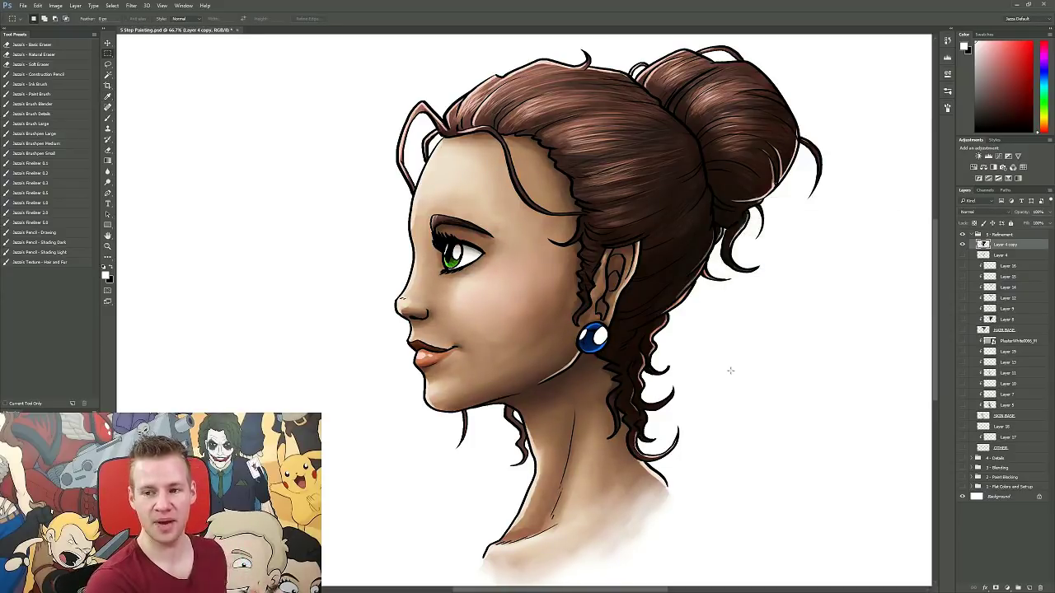
# Apply a second Hue/Saturation adjustment to fine-tune the saturation of the merged portrait layer.
pyautogui.click(55, 7)
pyautogui.moveTo(82, 28)
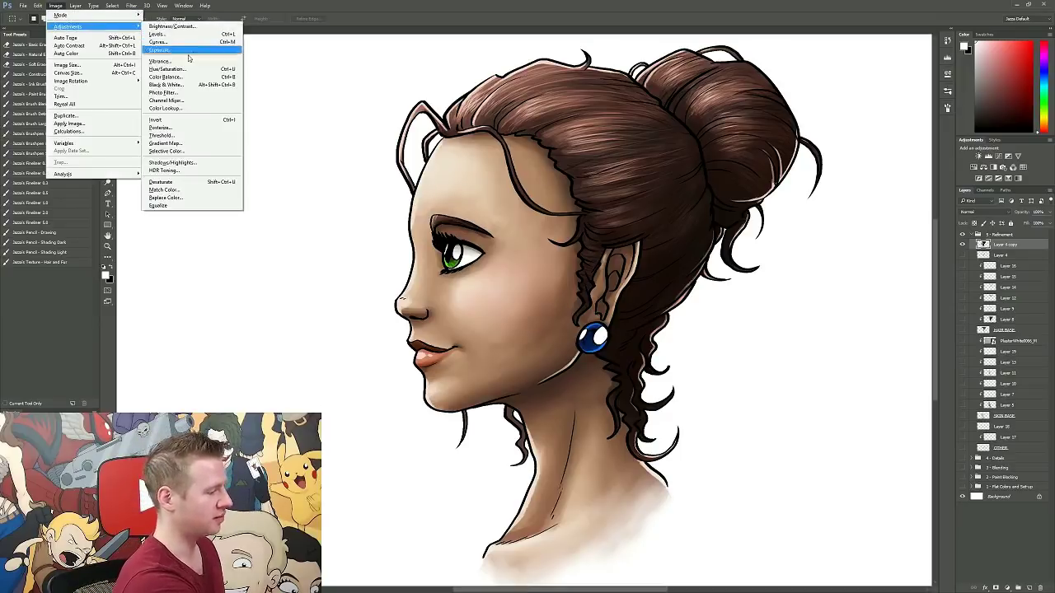
pyautogui.click(191, 68)
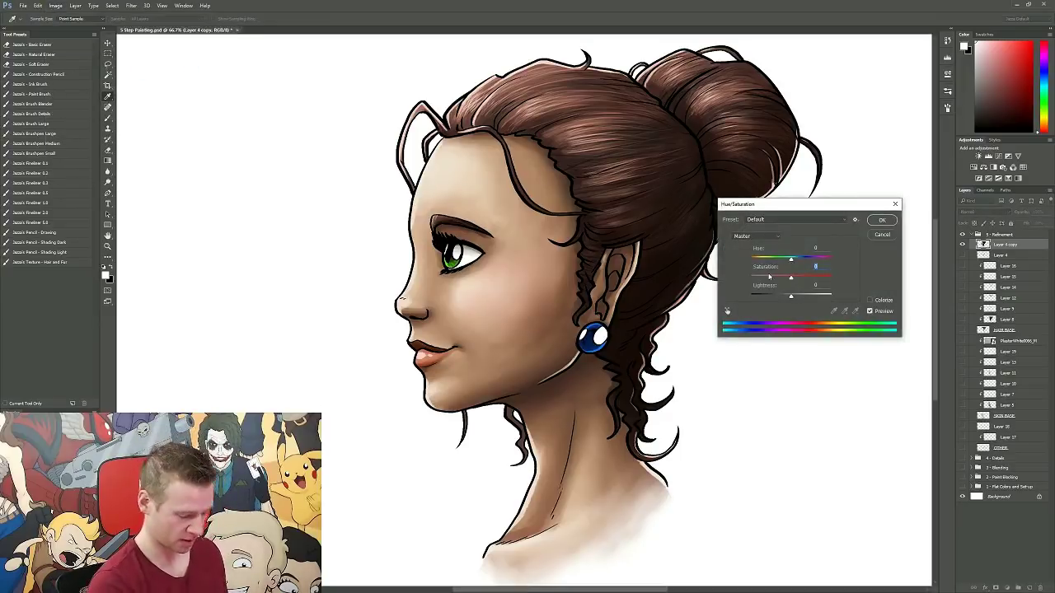
pyautogui.click(883, 221)
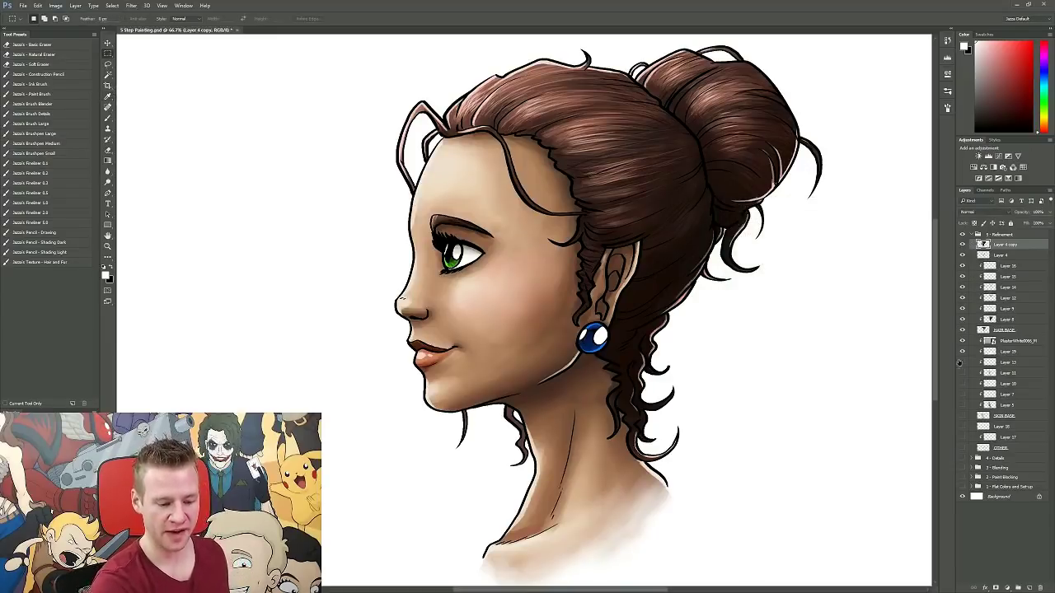
# Compare the merged Layer 4 copy with the original layers by toggling its visibility over them, and hide the originals from Layer 4 down to OTHER again.
pyautogui.moveTo(960, 363); pyautogui.dragTo(971, 409)
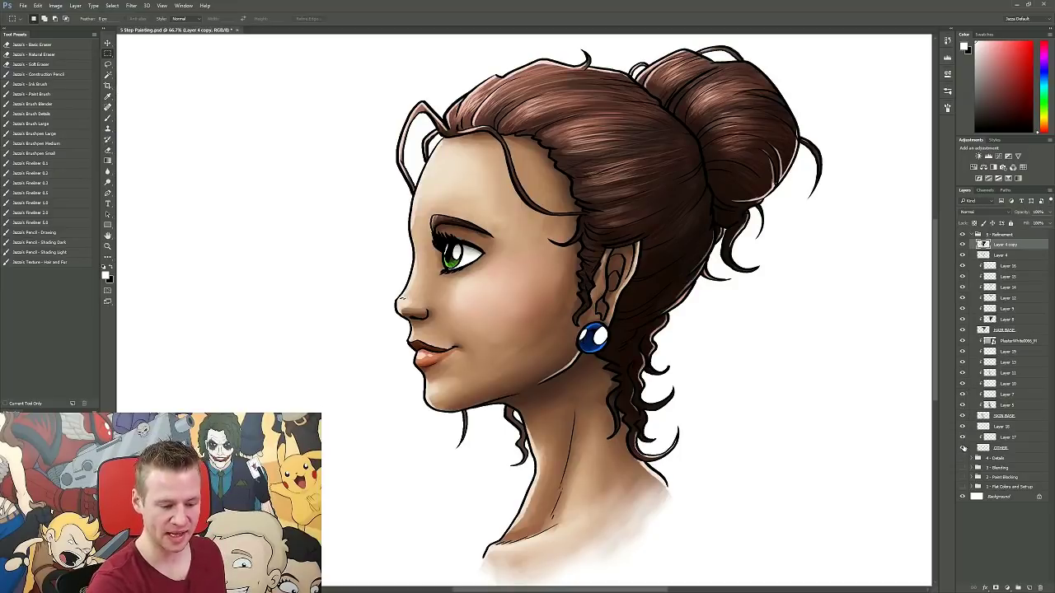
pyautogui.click(962, 245)
pyautogui.click(962, 246)
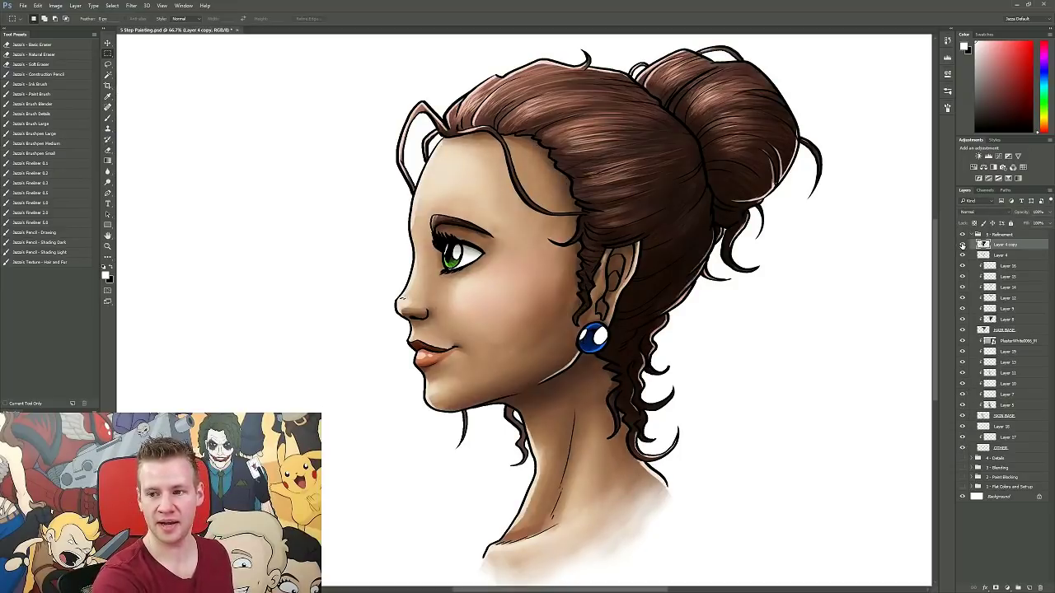
pyautogui.click(961, 245)
pyautogui.click(961, 245)
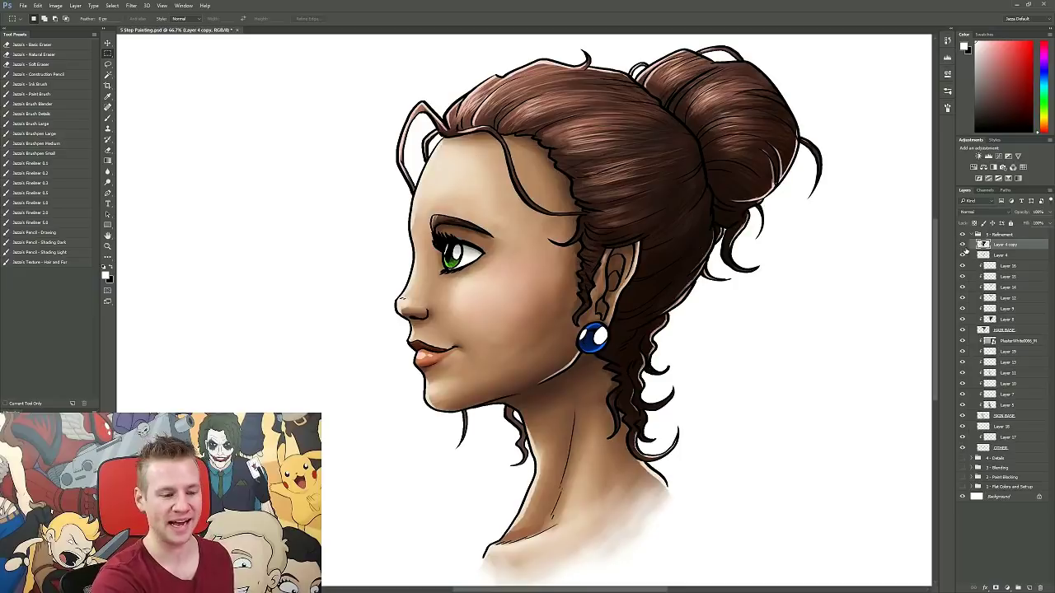
pyautogui.click(962, 246)
pyautogui.click(962, 246)
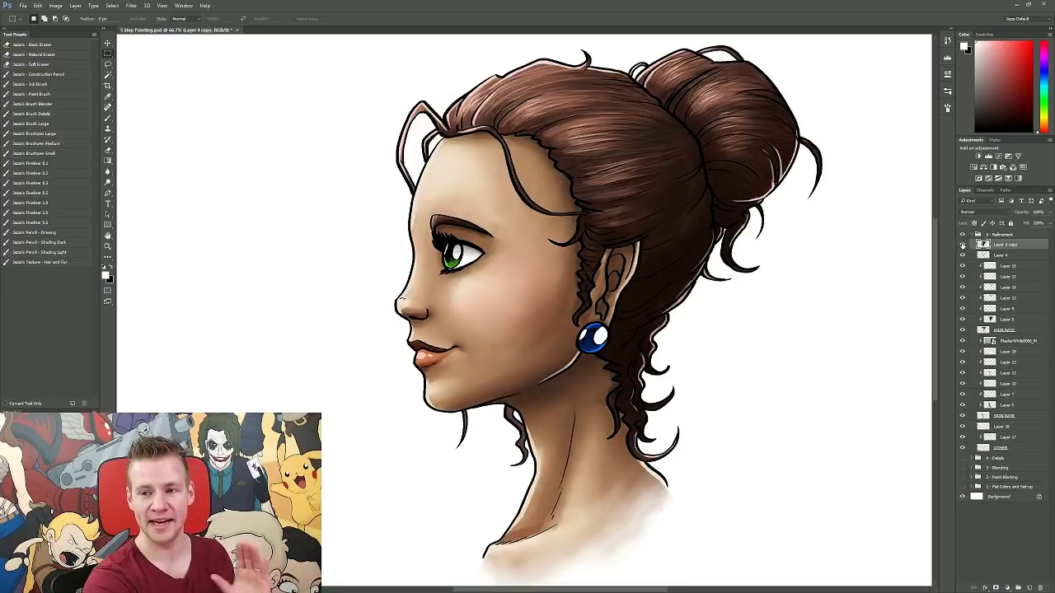
pyautogui.click(962, 245)
pyautogui.click(962, 244)
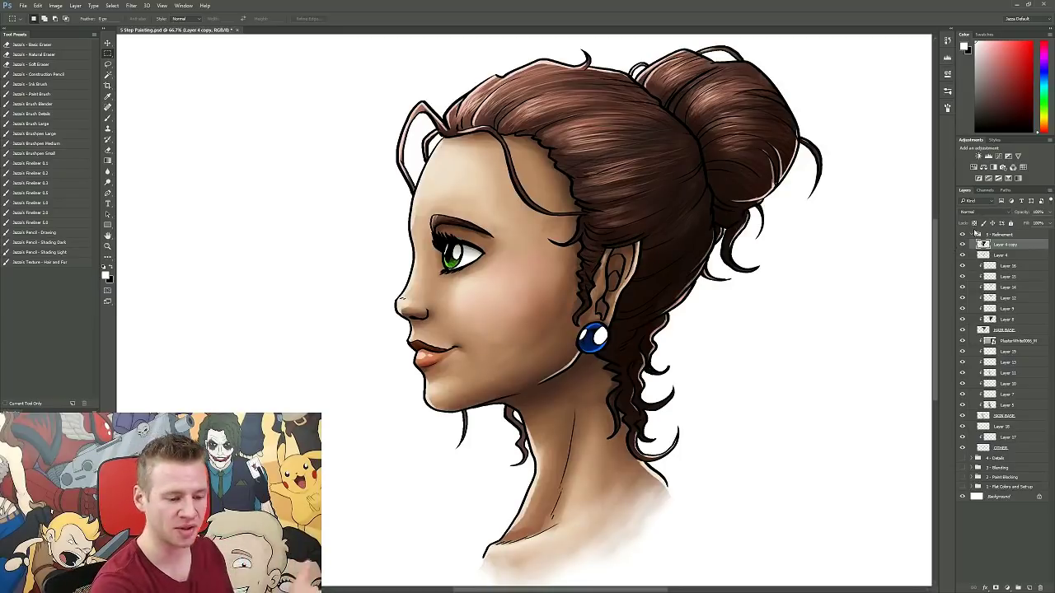
pyautogui.click(962, 246)
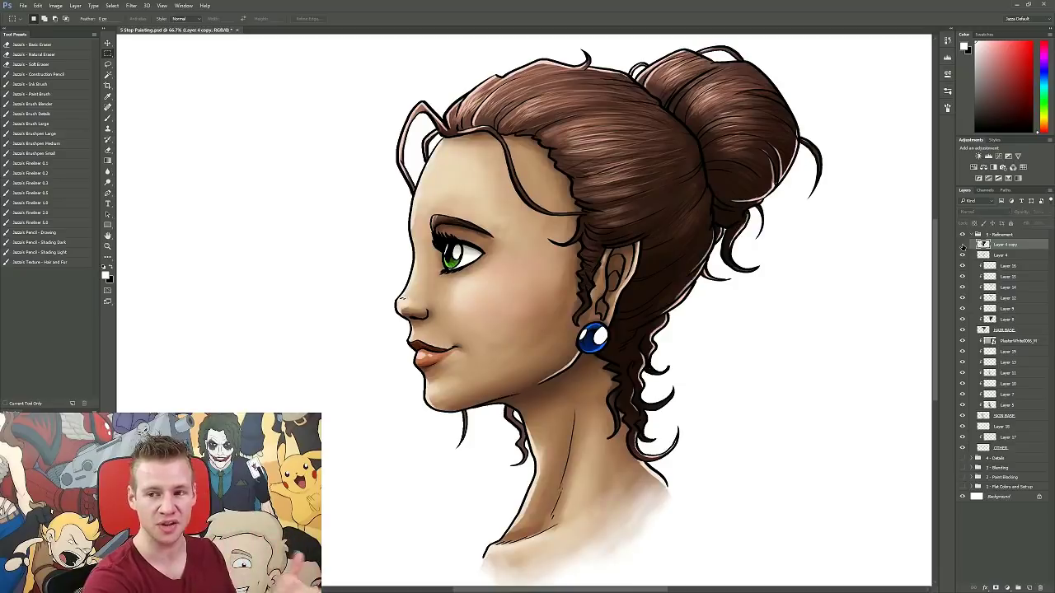
pyautogui.click(963, 246)
pyautogui.click(962, 246)
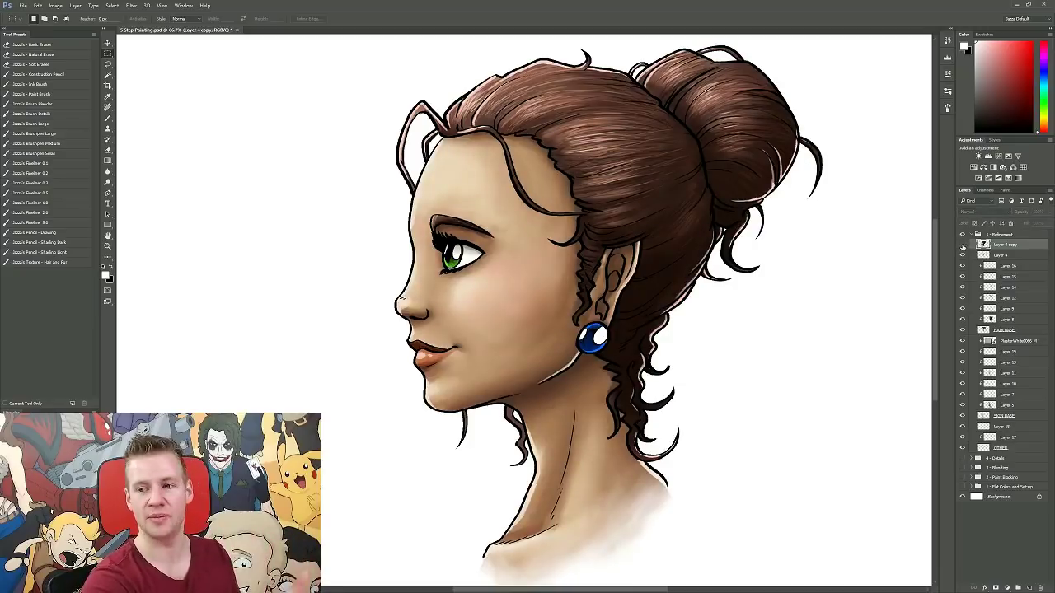
pyautogui.click(962, 246)
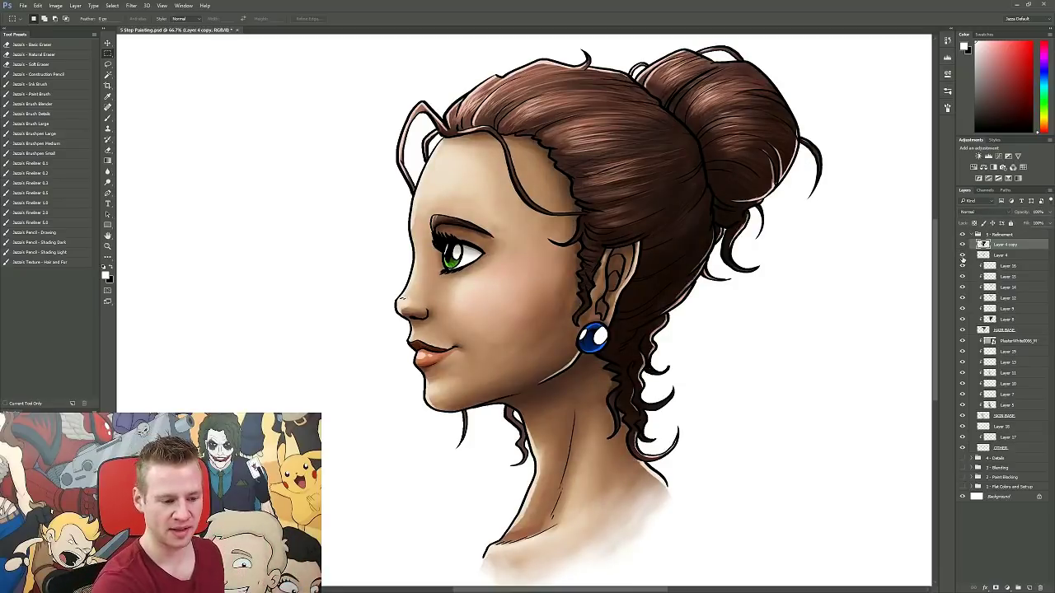
pyautogui.moveTo(963, 258); pyautogui.dragTo(966, 418)
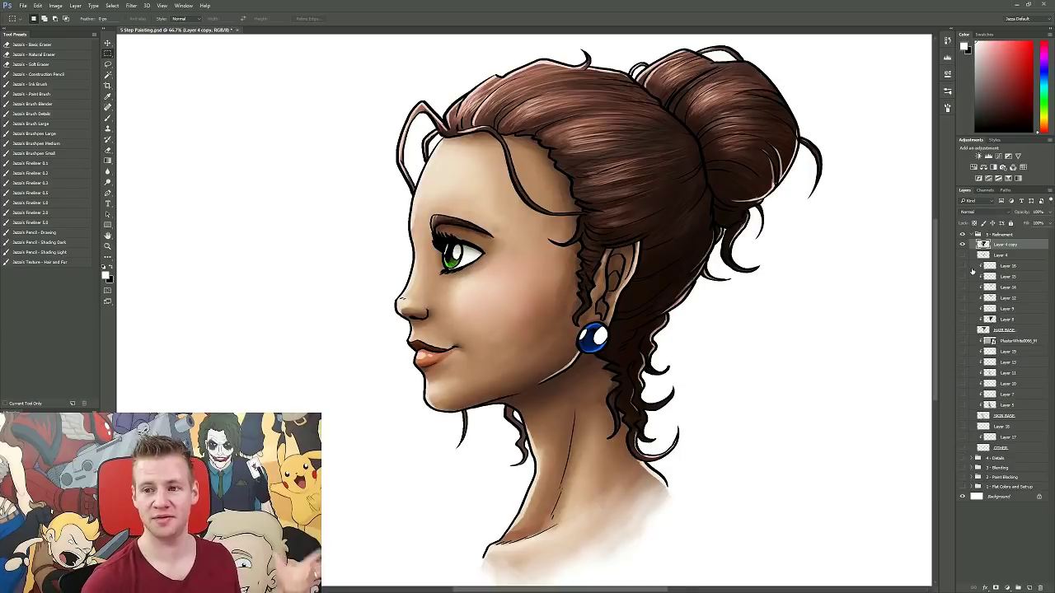
# Collapse the 5 - Refinement group and review the painting stages by revealing the groups one by one from flat colors to refinement.
pyautogui.click(977, 234)
pyautogui.click(962, 234)
pyautogui.click(962, 272)
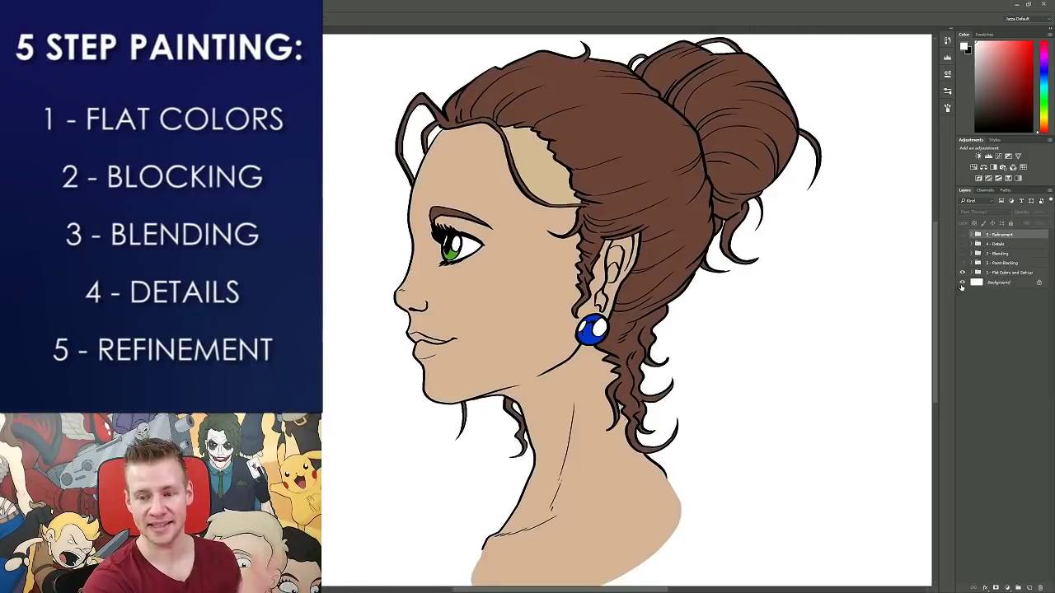
pyautogui.click(962, 262)
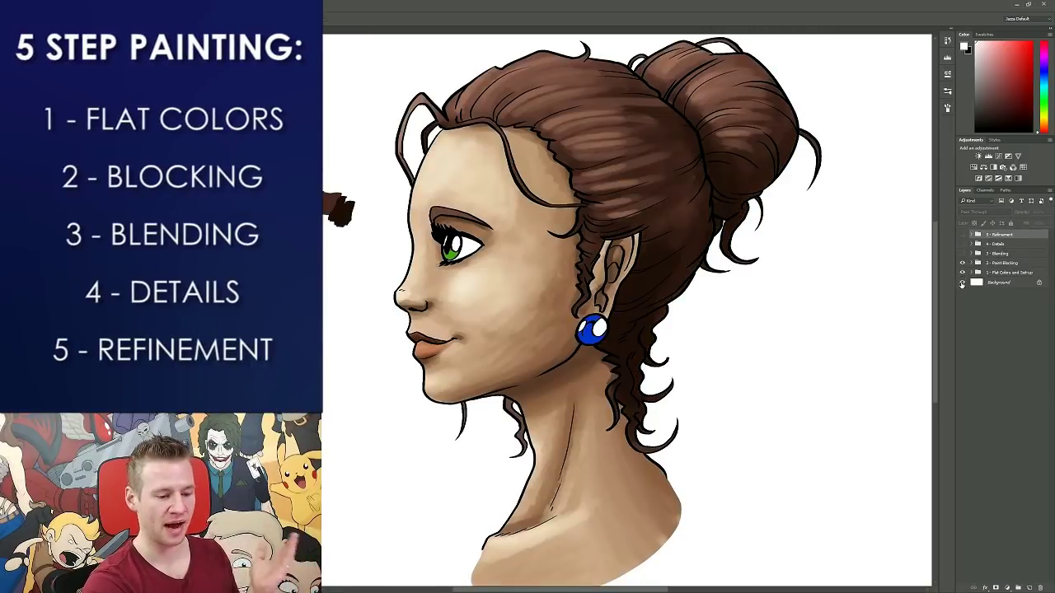
pyautogui.click(962, 253)
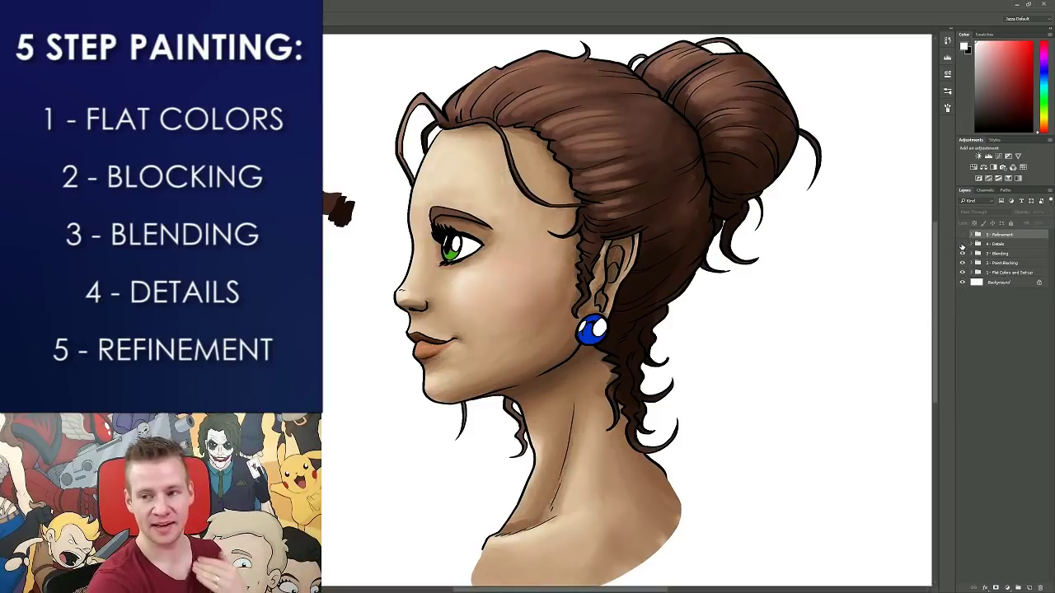
pyautogui.click(962, 244)
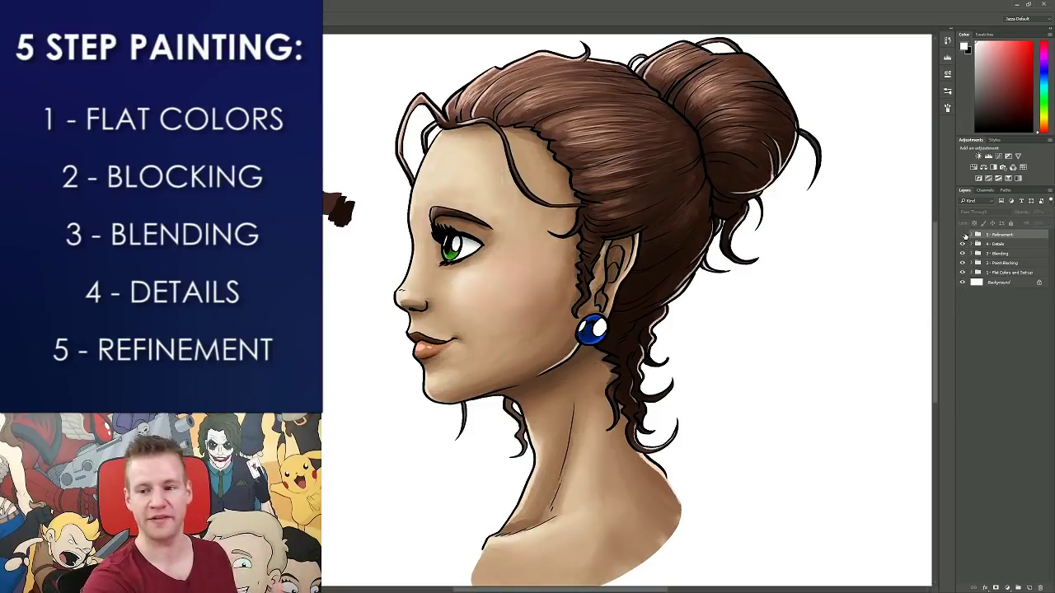
pyautogui.click(961, 235)
pyautogui.click(963, 263)
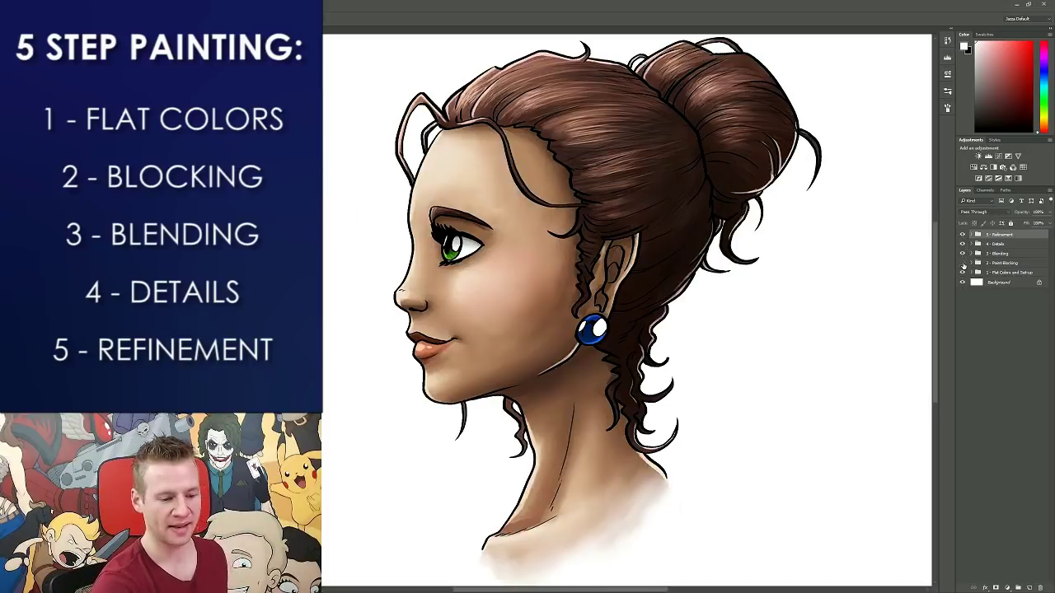